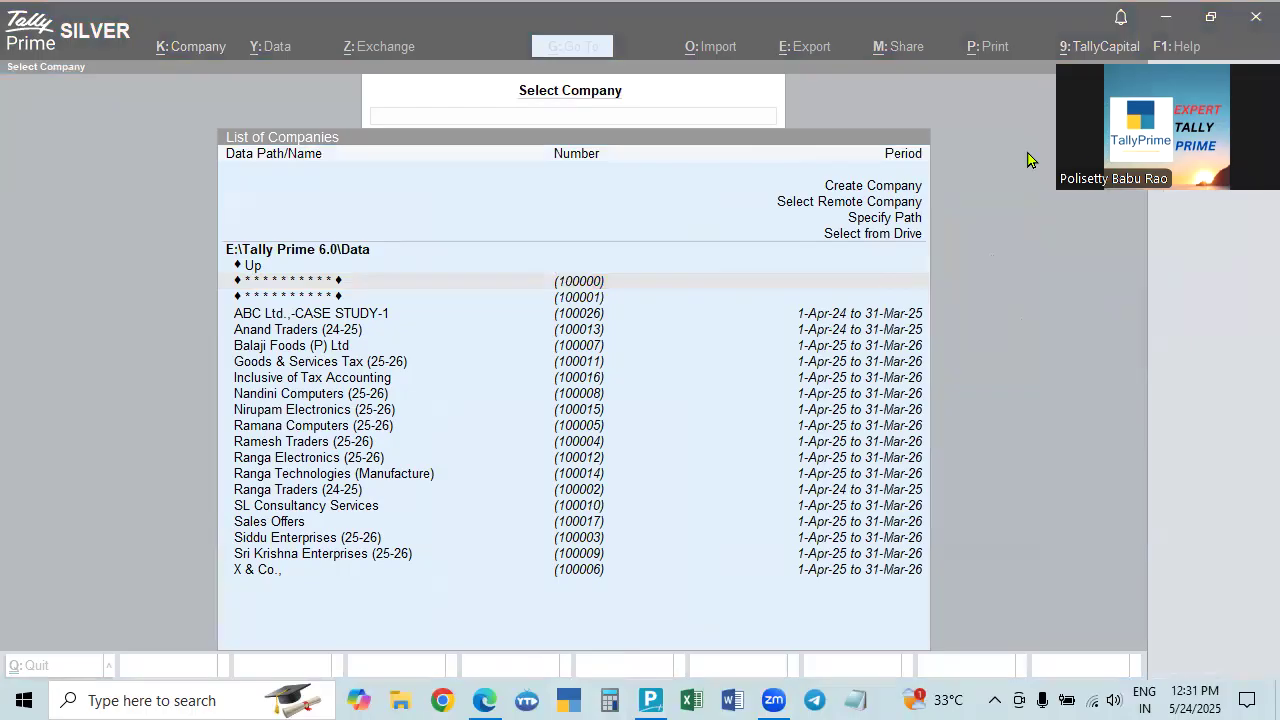
Load the company X & Co., and open the first sales voucher in its Day Book for alteration.
left_click(250, 572)
left_click(250, 572)
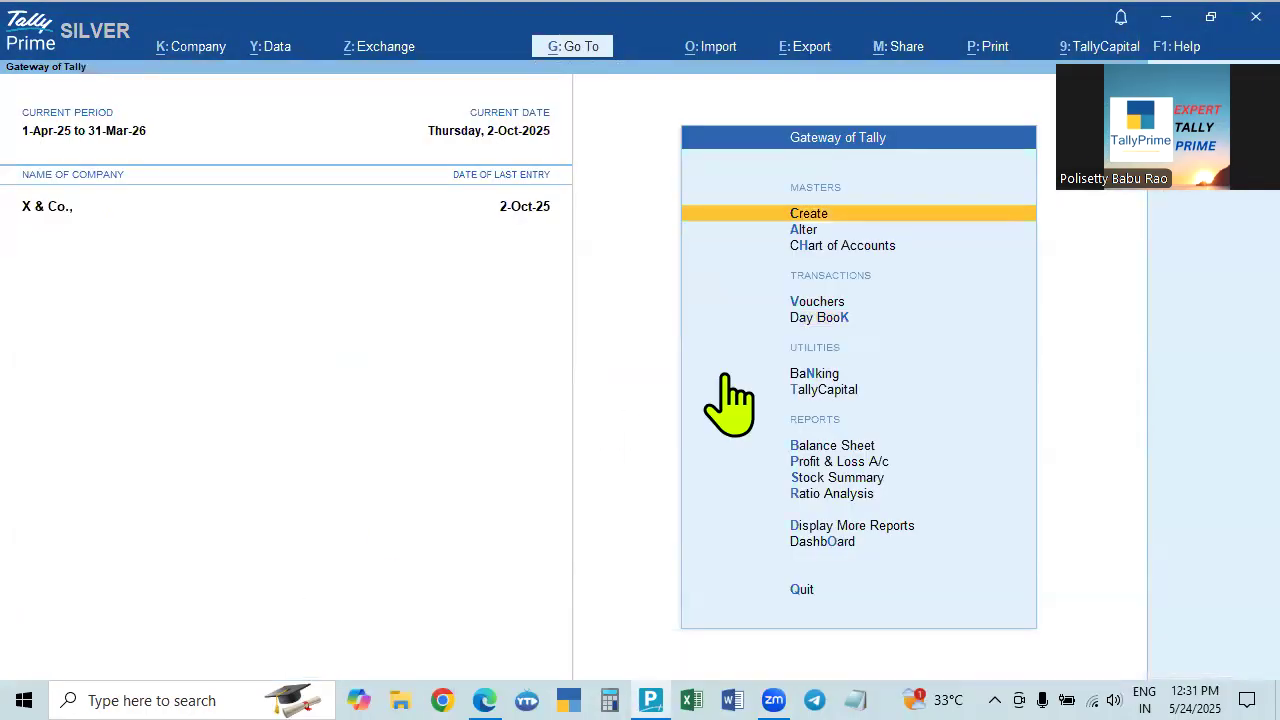
left_click(815, 318)
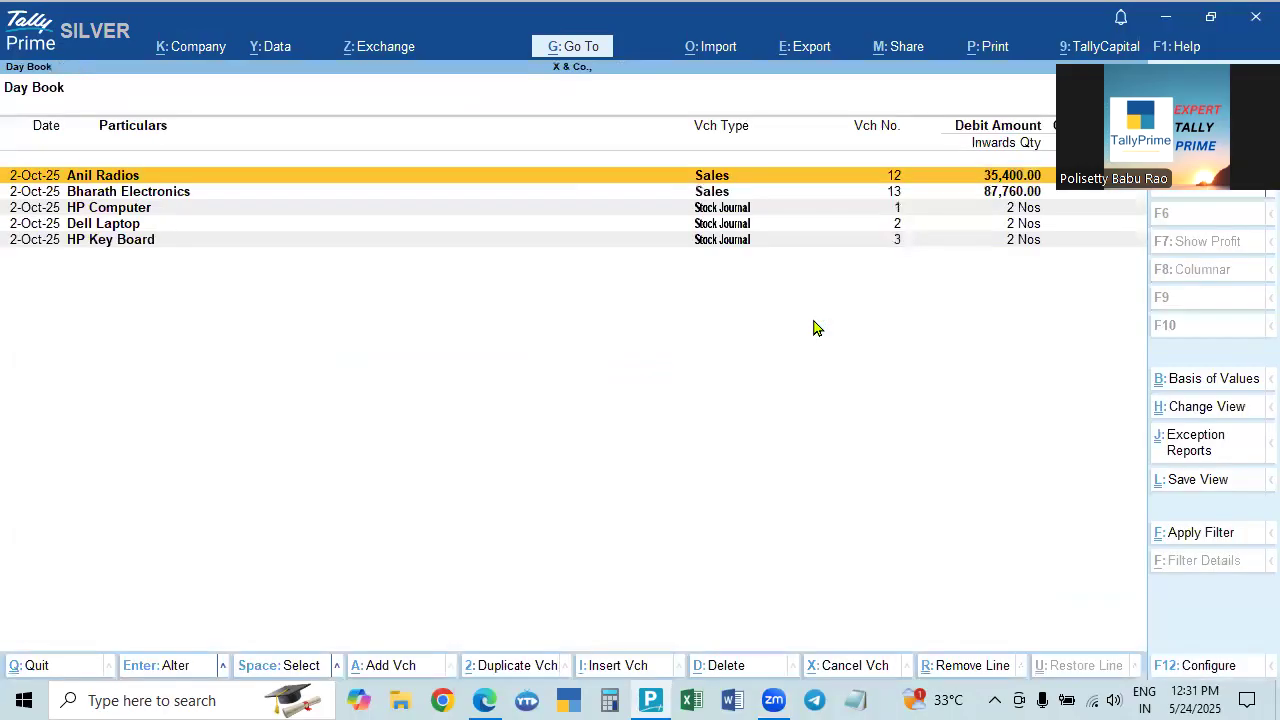
key("Return")
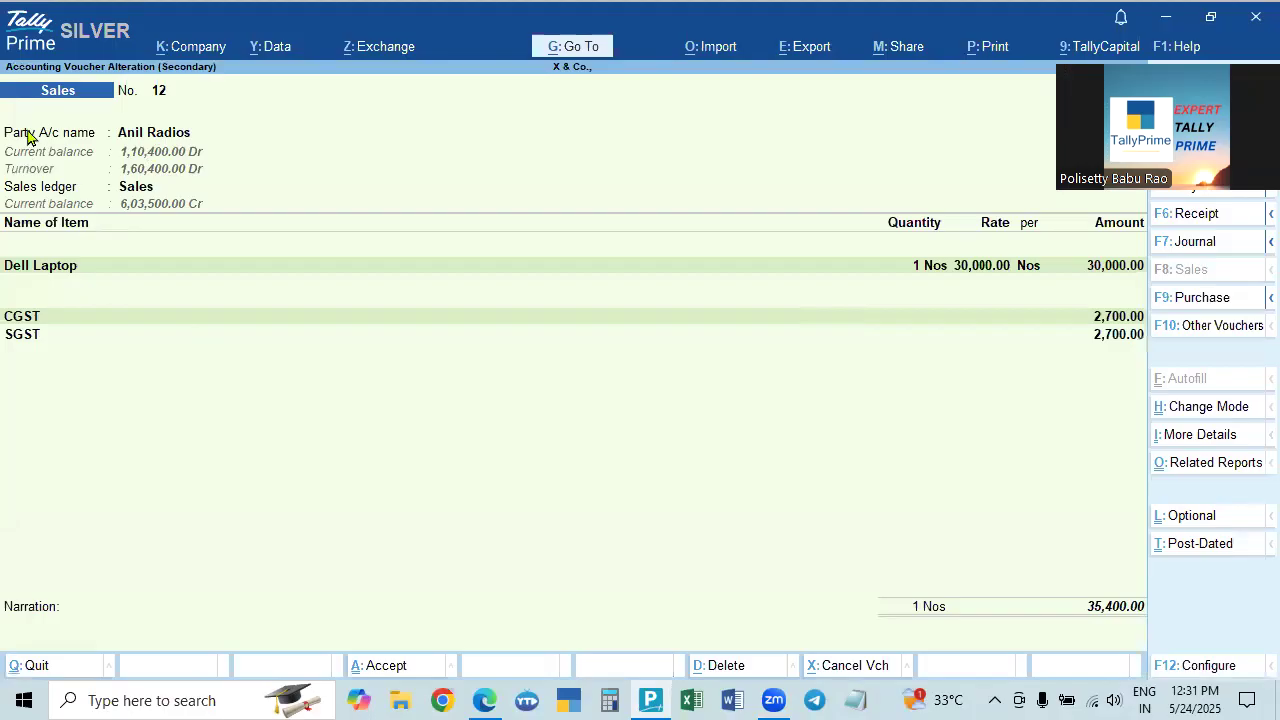
Review the voucher's party, sales ledger and the godown, quantity and rate allocated to Dell Laptop.
left_click(139, 131)
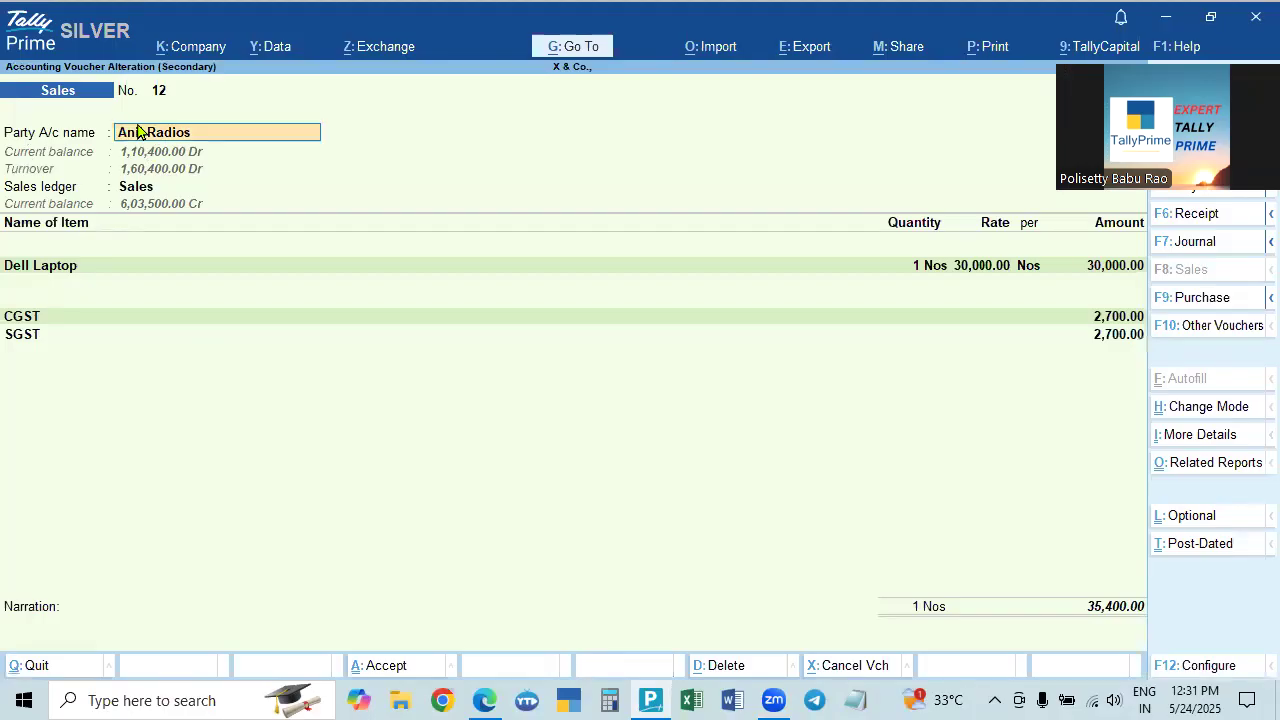
key("Return")
key("Return")
key("ctrl+a")
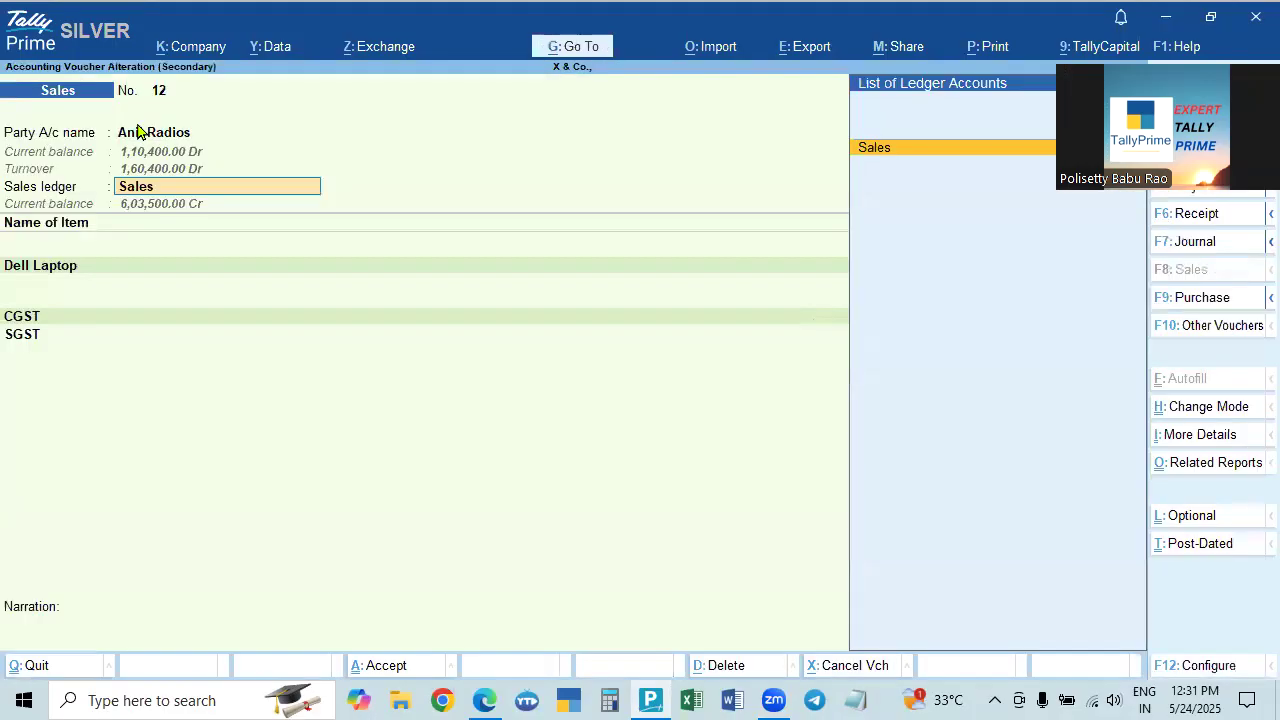
key("Return")
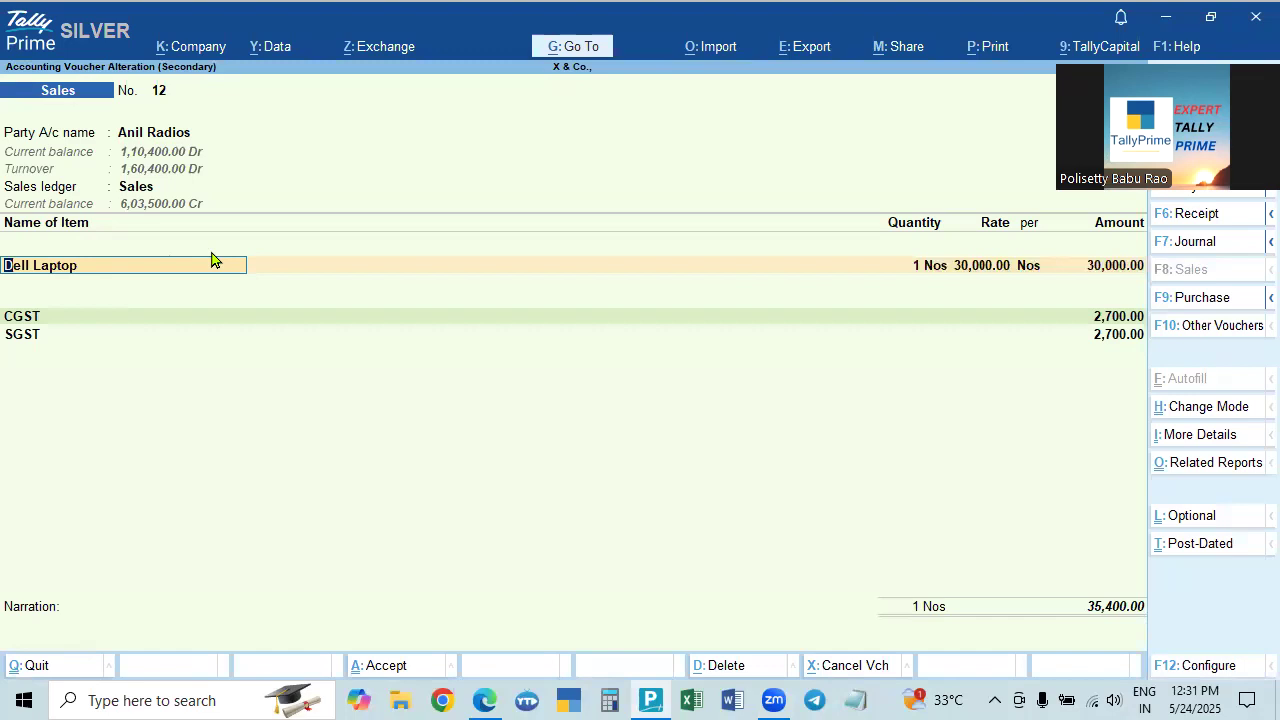
key("Return")
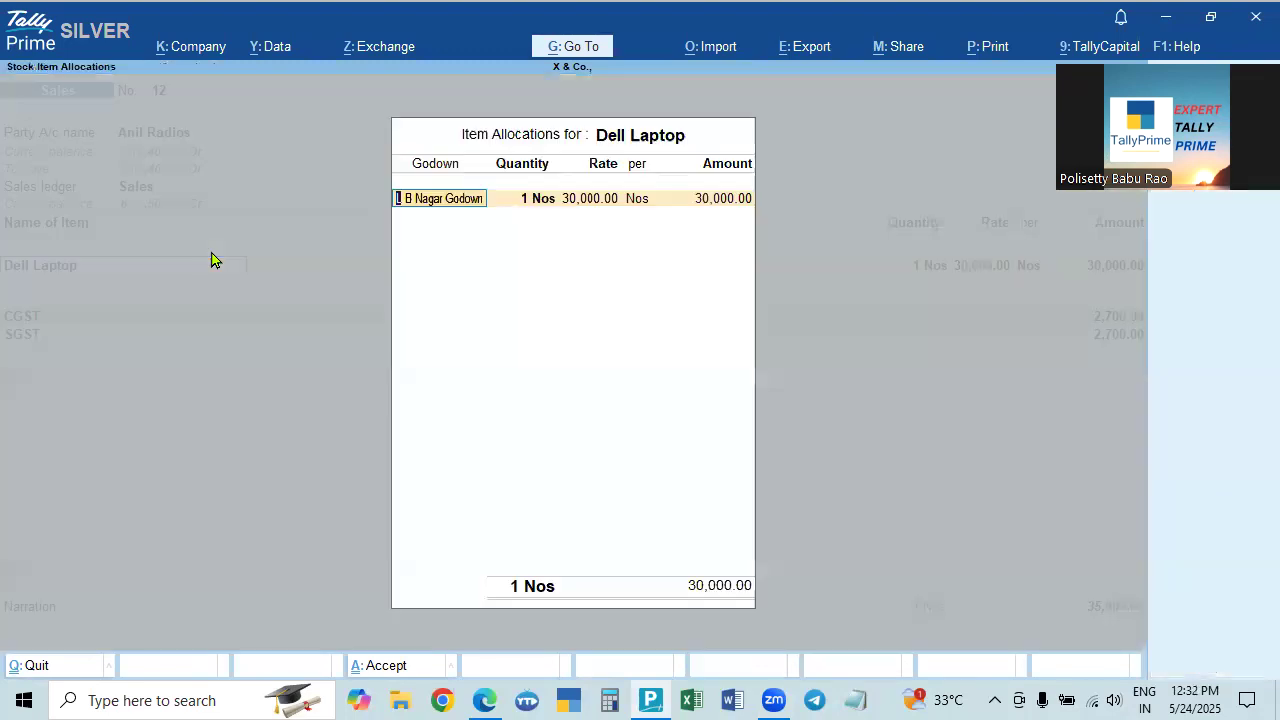
left_click(425, 207)
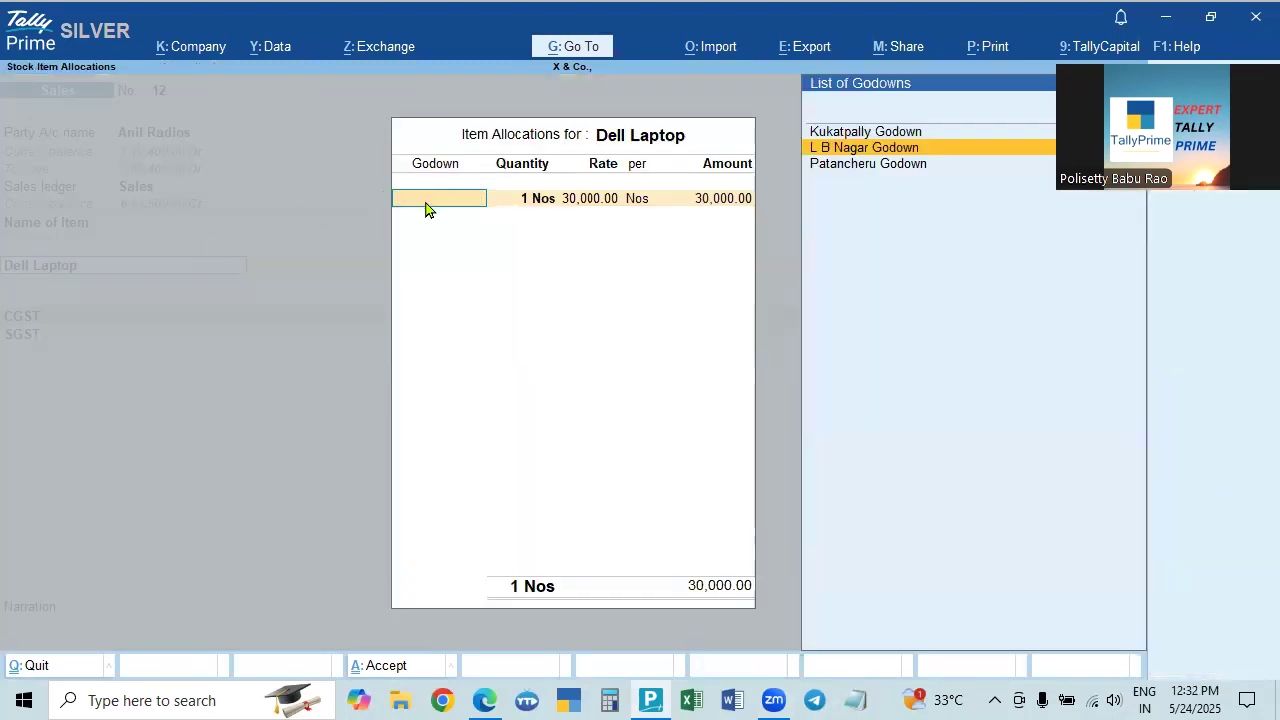
key("Return")
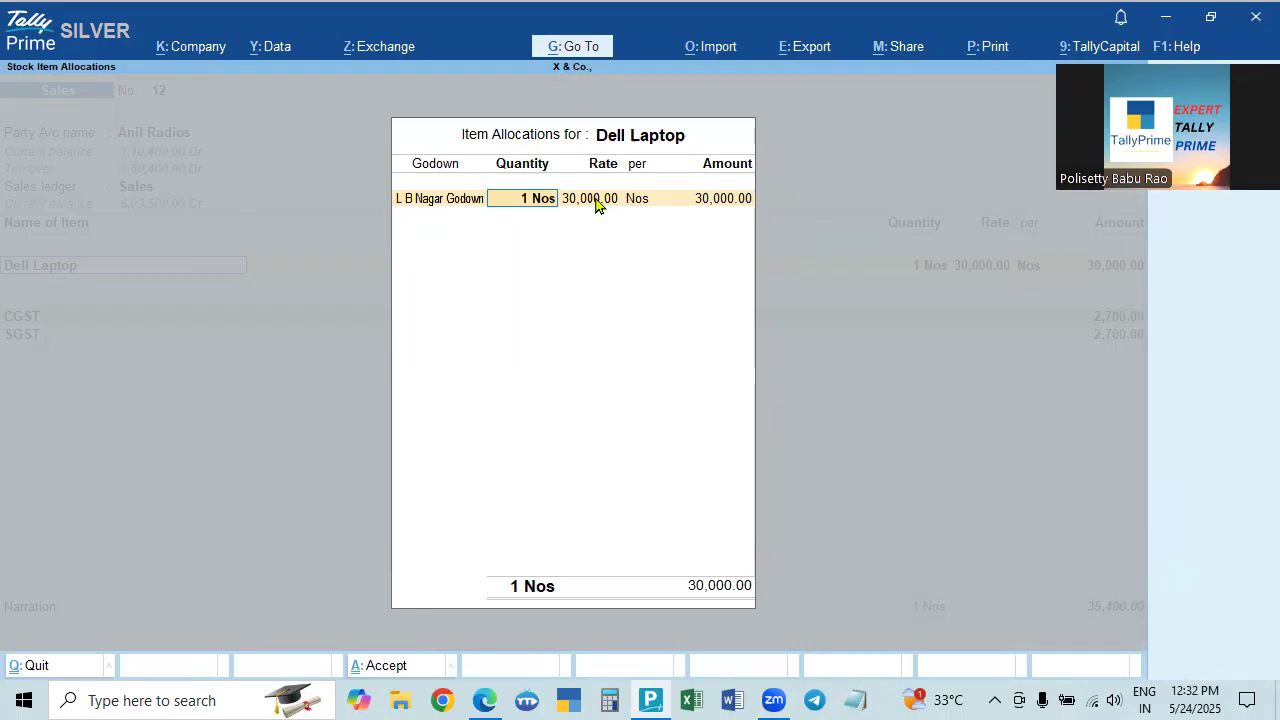
key("Return")
key("Return")
key("Return")
key("Return")
key("Return")
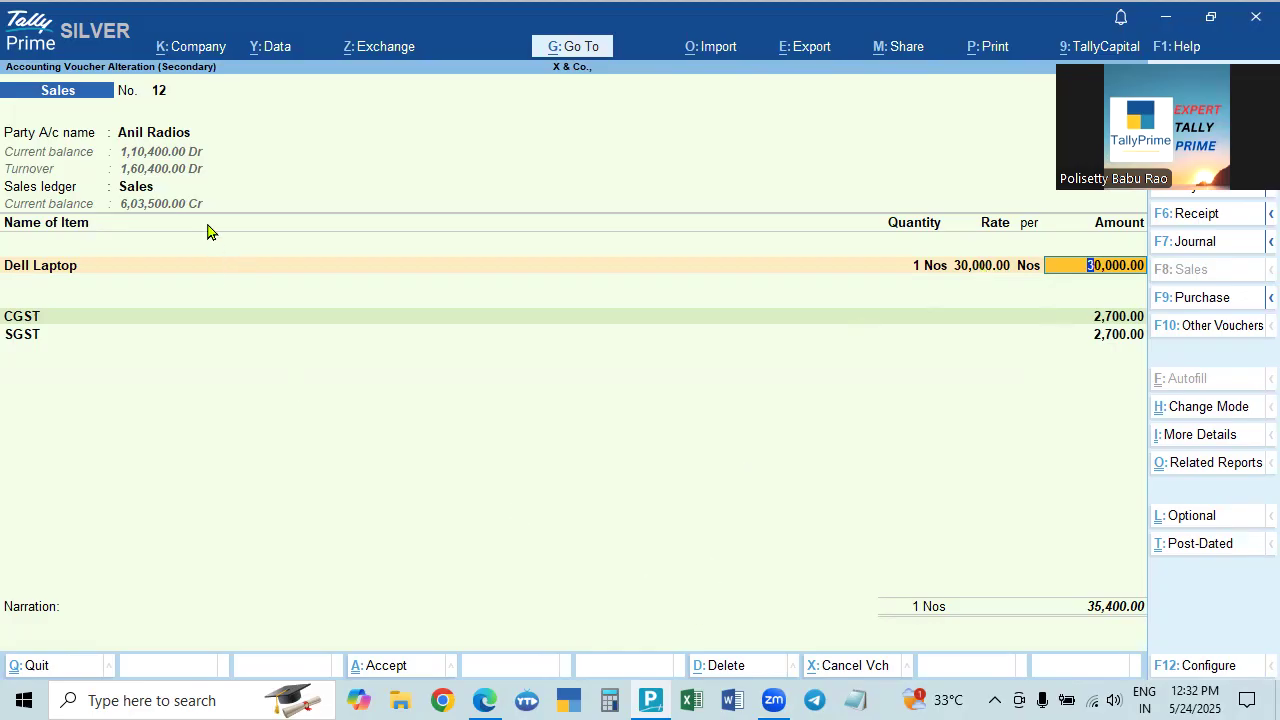
Go through the Dell Laptop line and its item allocation again, continuing to the CGST ledger line.
left_click(75, 268)
key("ctrl+Return")
key("BackSpace")
key("Escape")
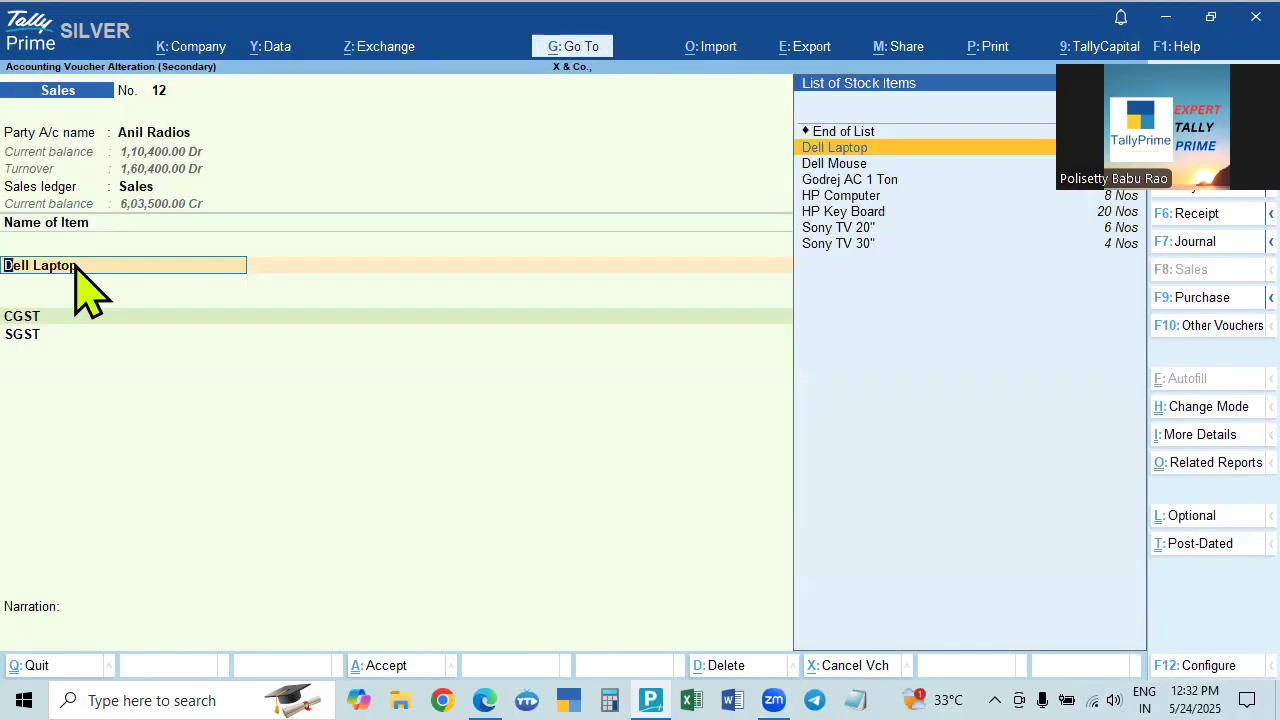
key("Return")
key("Return")
key("Return")
key("Return")
key("Return")
key("Return")
key("Return")
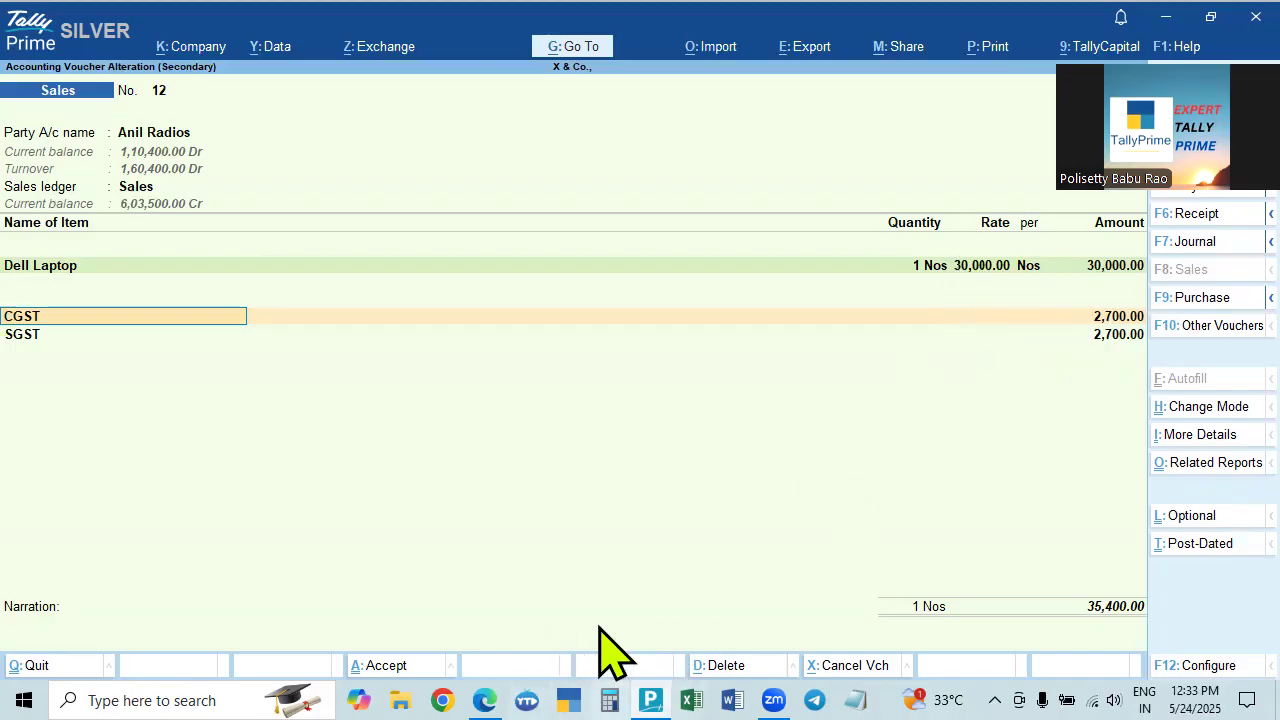
Switch to Calculator and add the 18 percent GST to a base of 100.
left_click(609, 700)
type("300000")
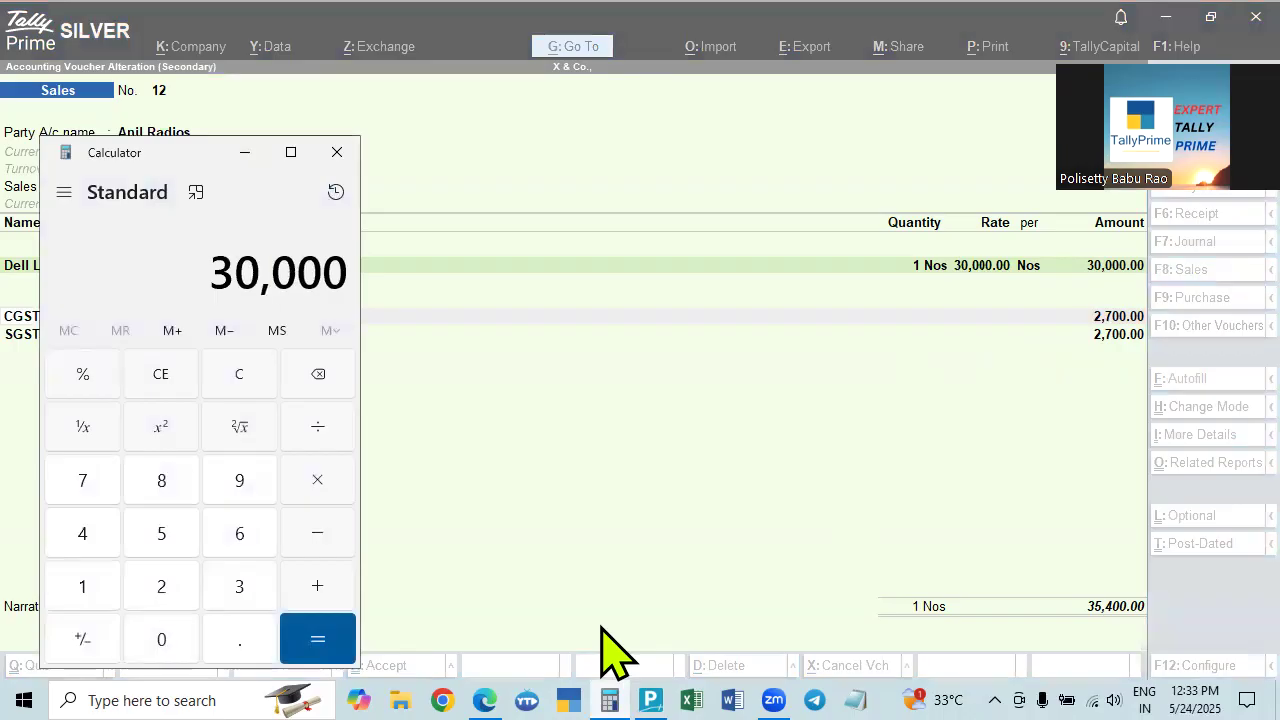
key("Escape")
type("100 ")
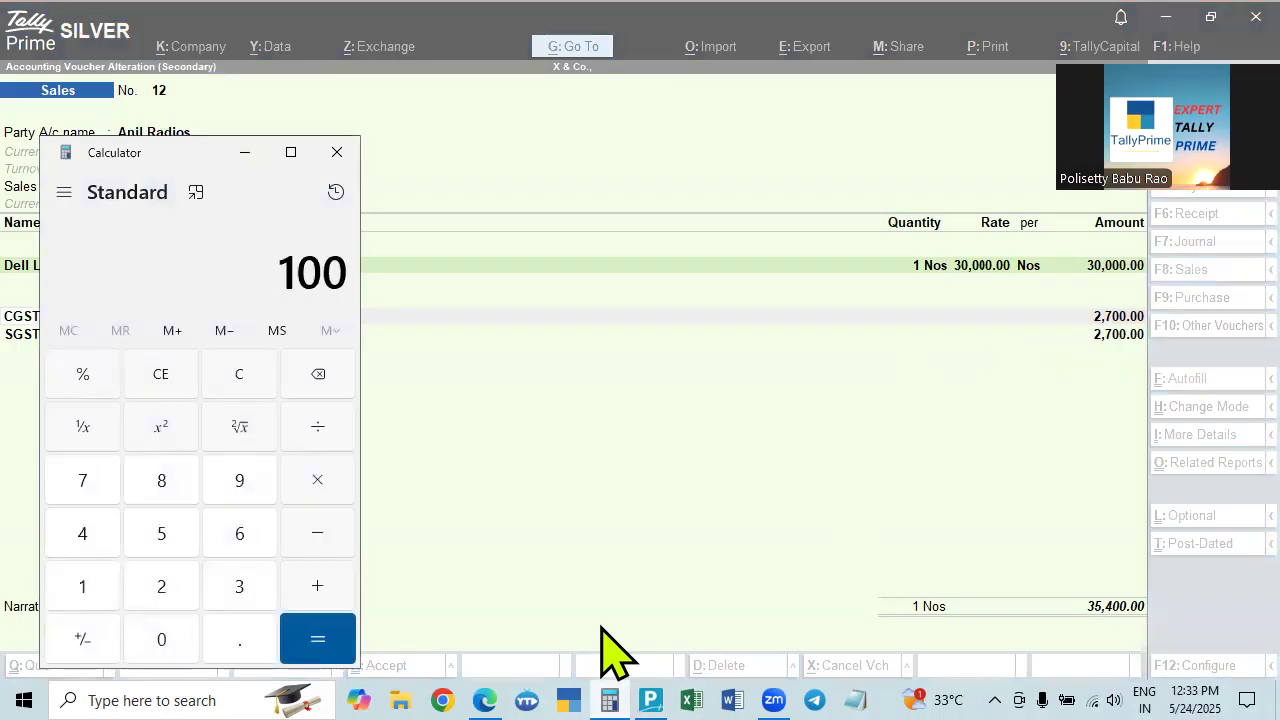
type("+ 18")
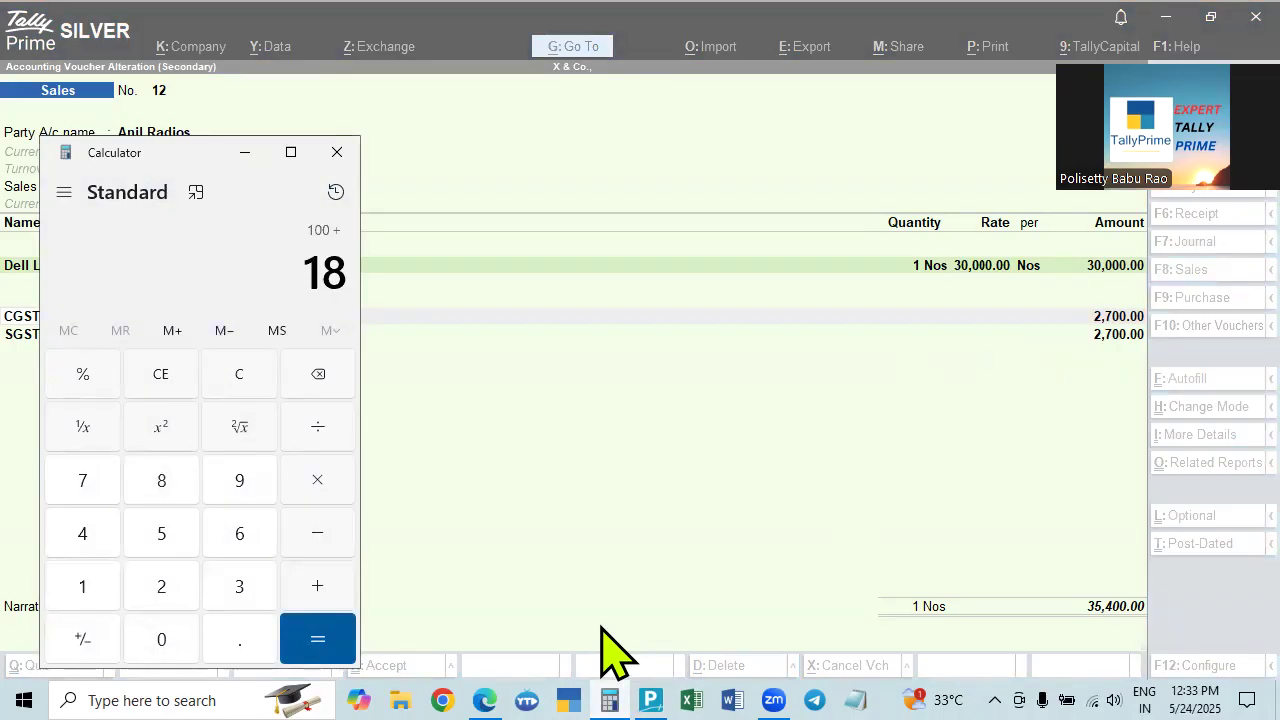
key("Return")
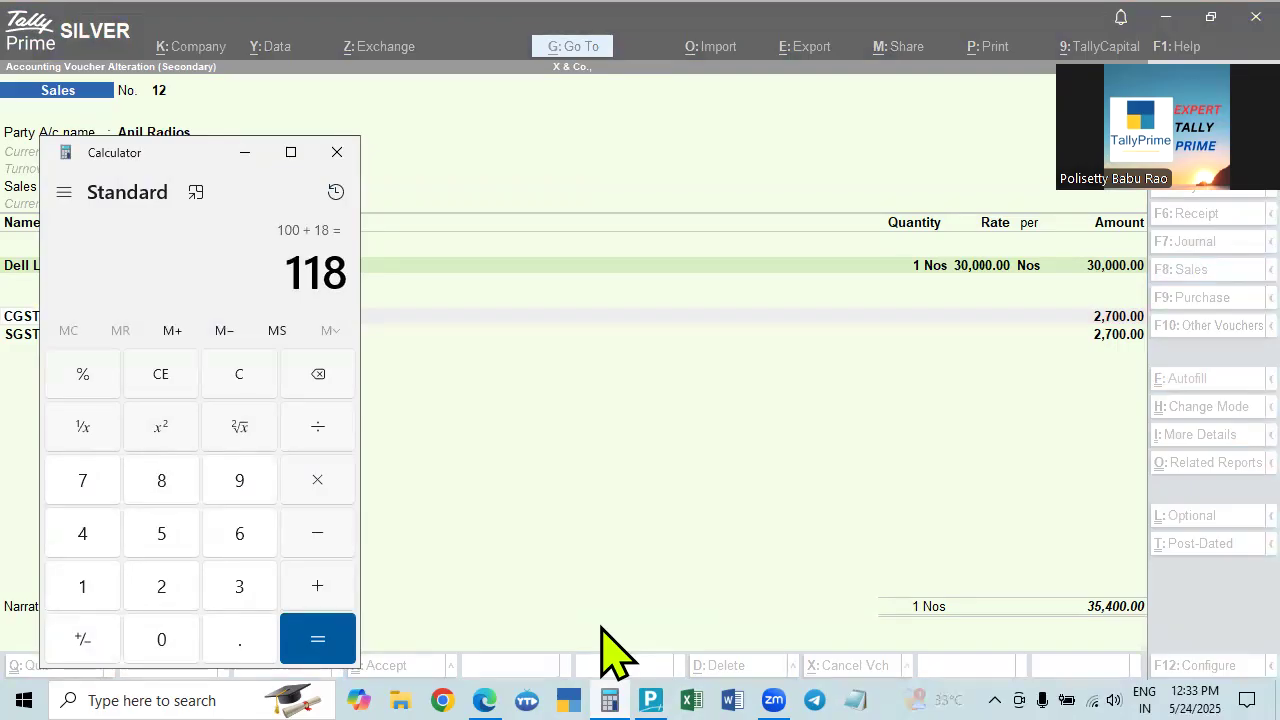
Calculate the tax-exclusive laptop price by dividing 30000 by 118 and multiplying by 100.
key("Escape")
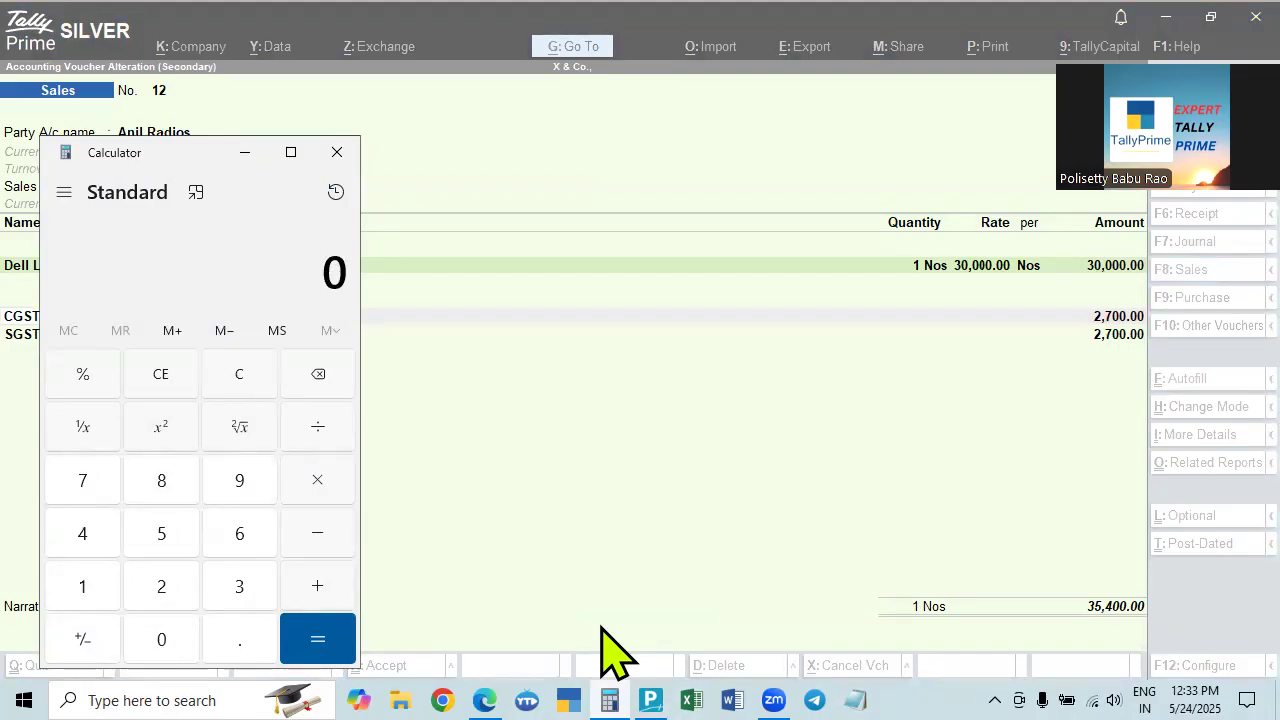
type("300")
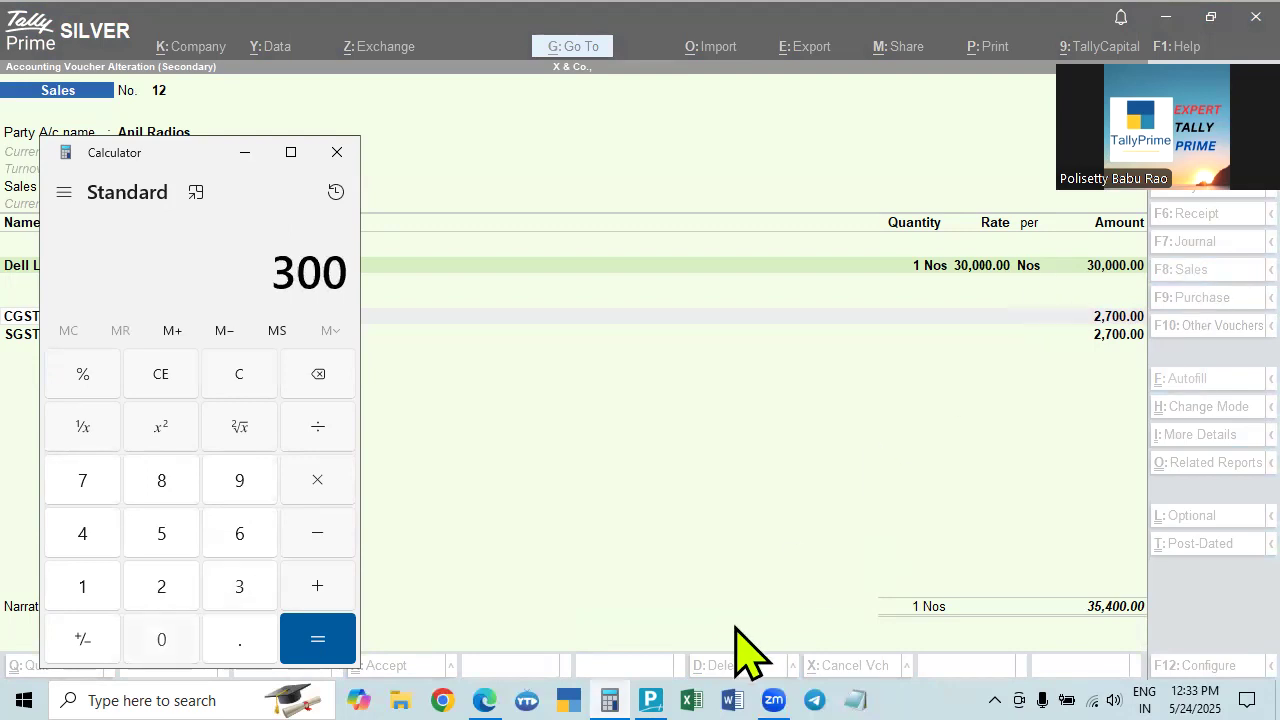
type("00/")
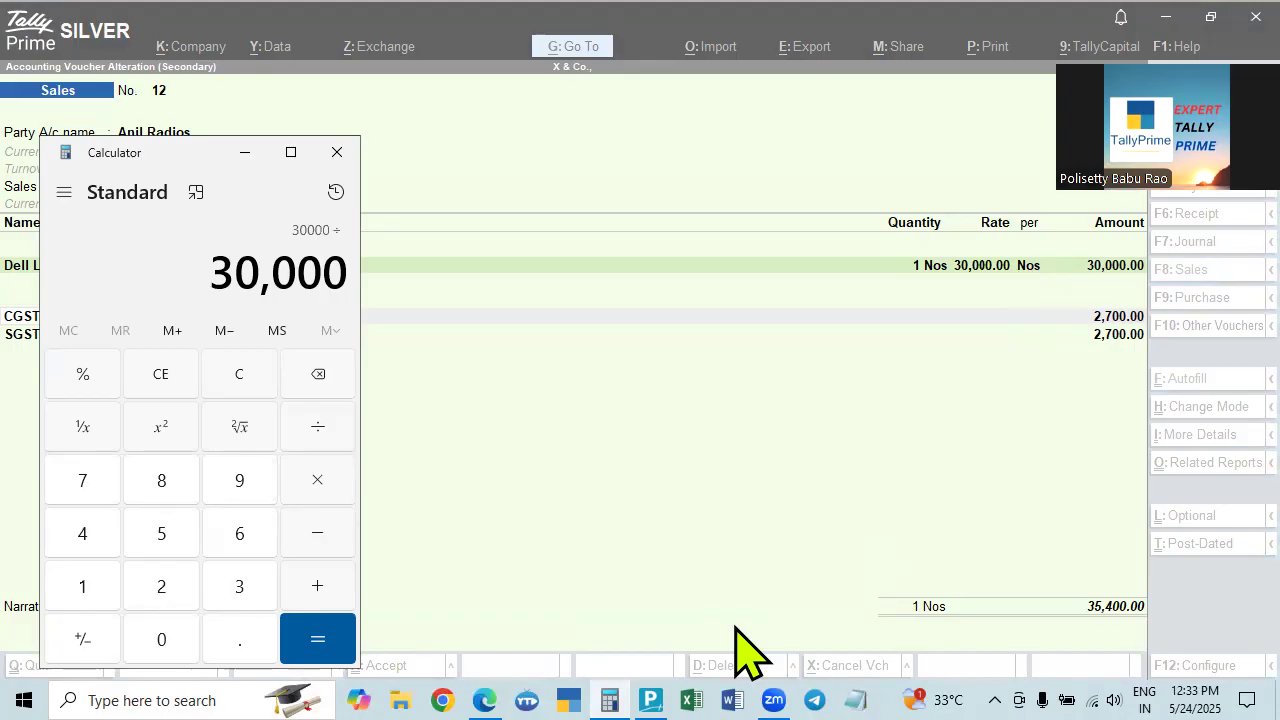
type("118")
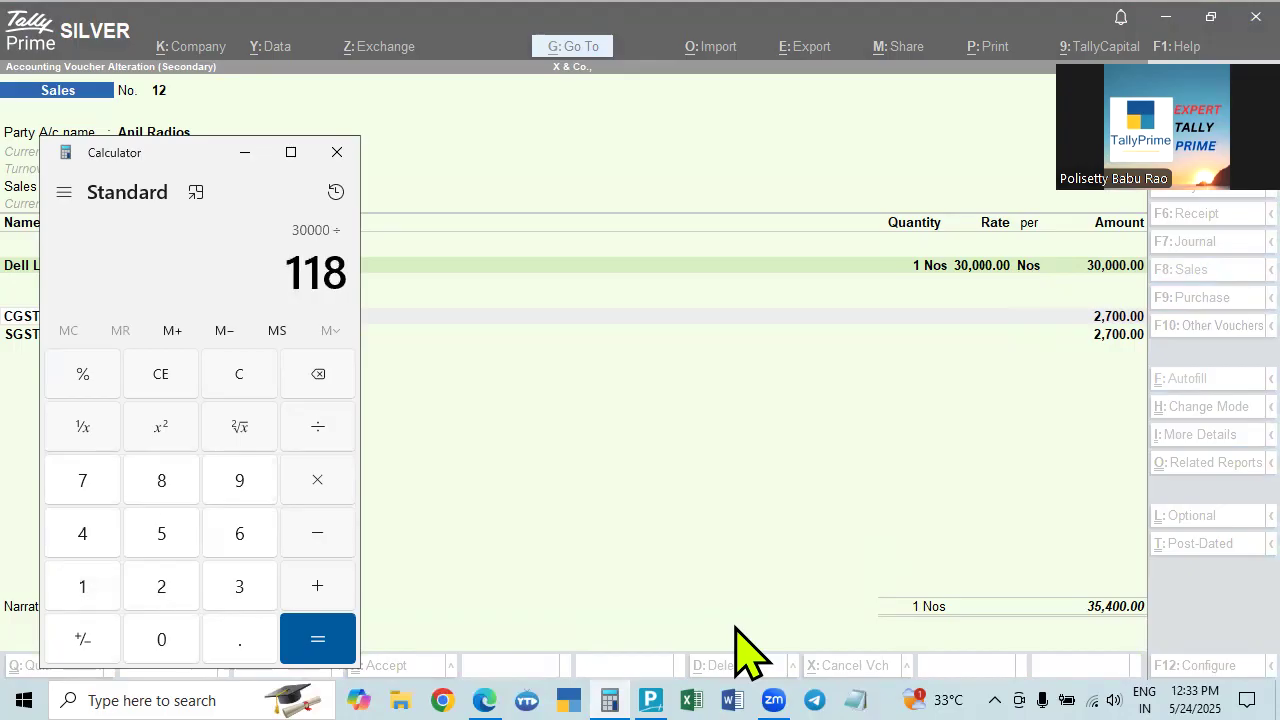
key("Return")
key("asterisk")
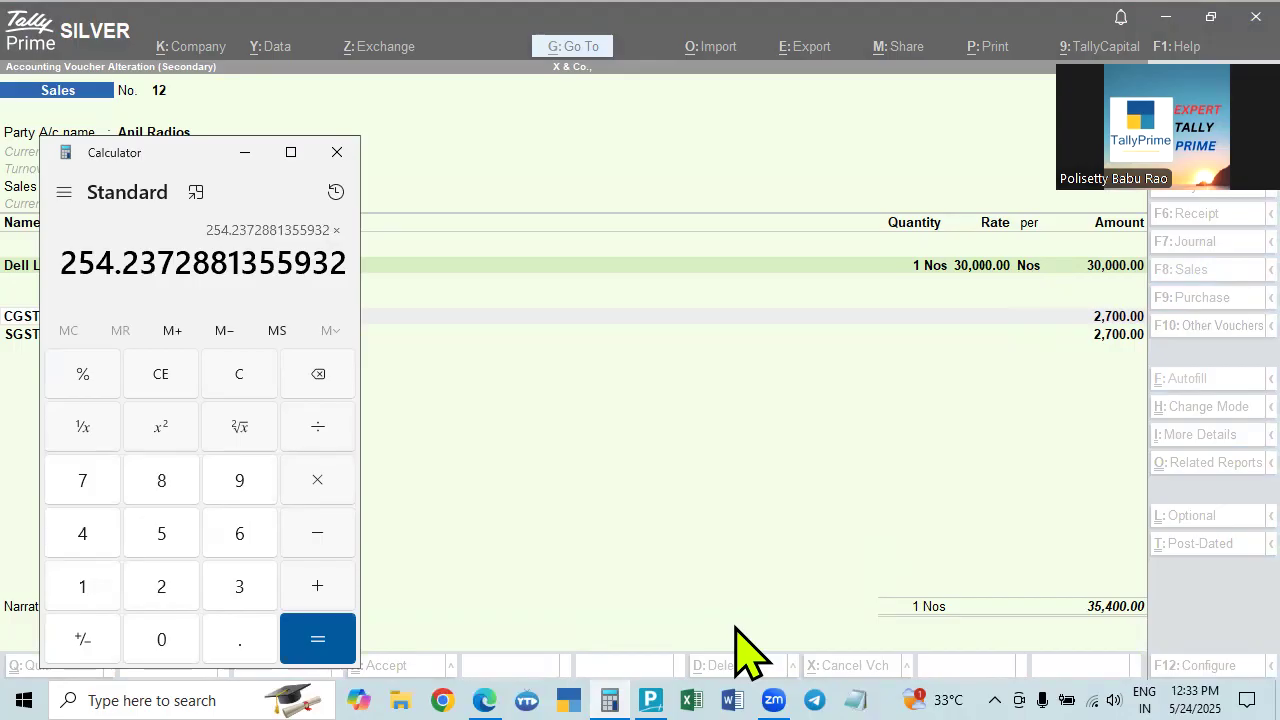
type("100")
key("Return")
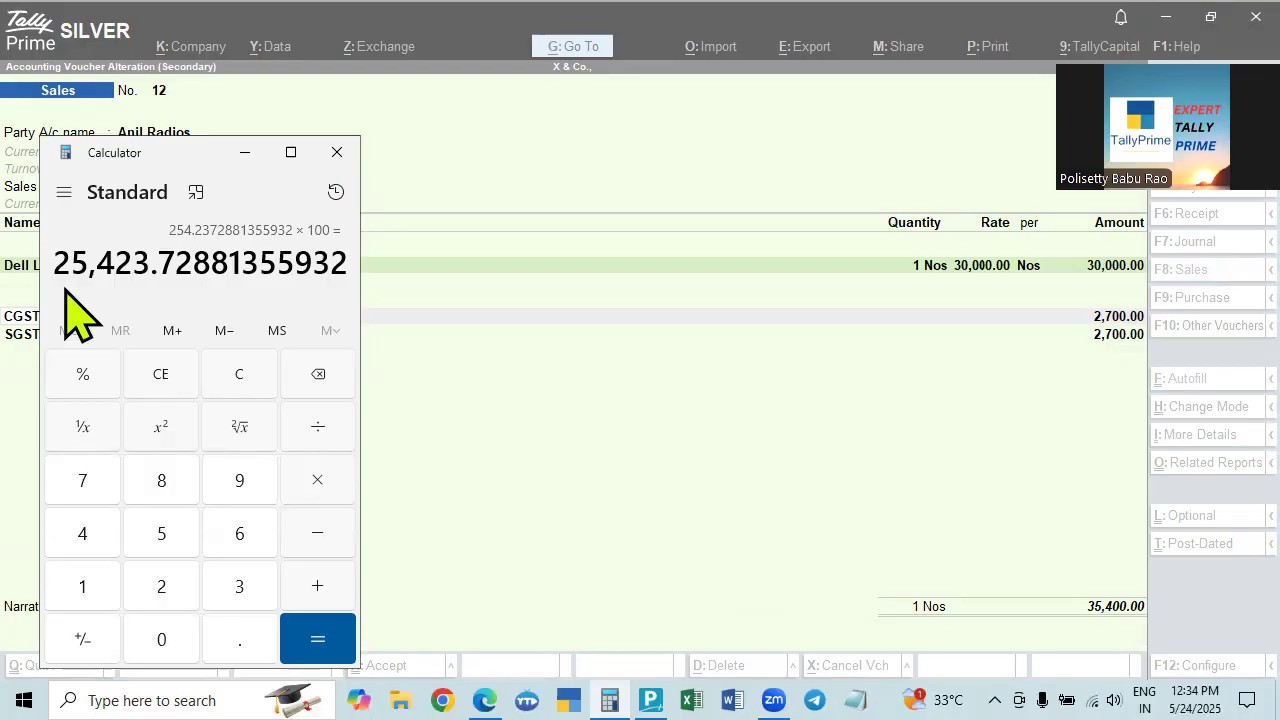
left_click_drag(192, 268, 352, 268)
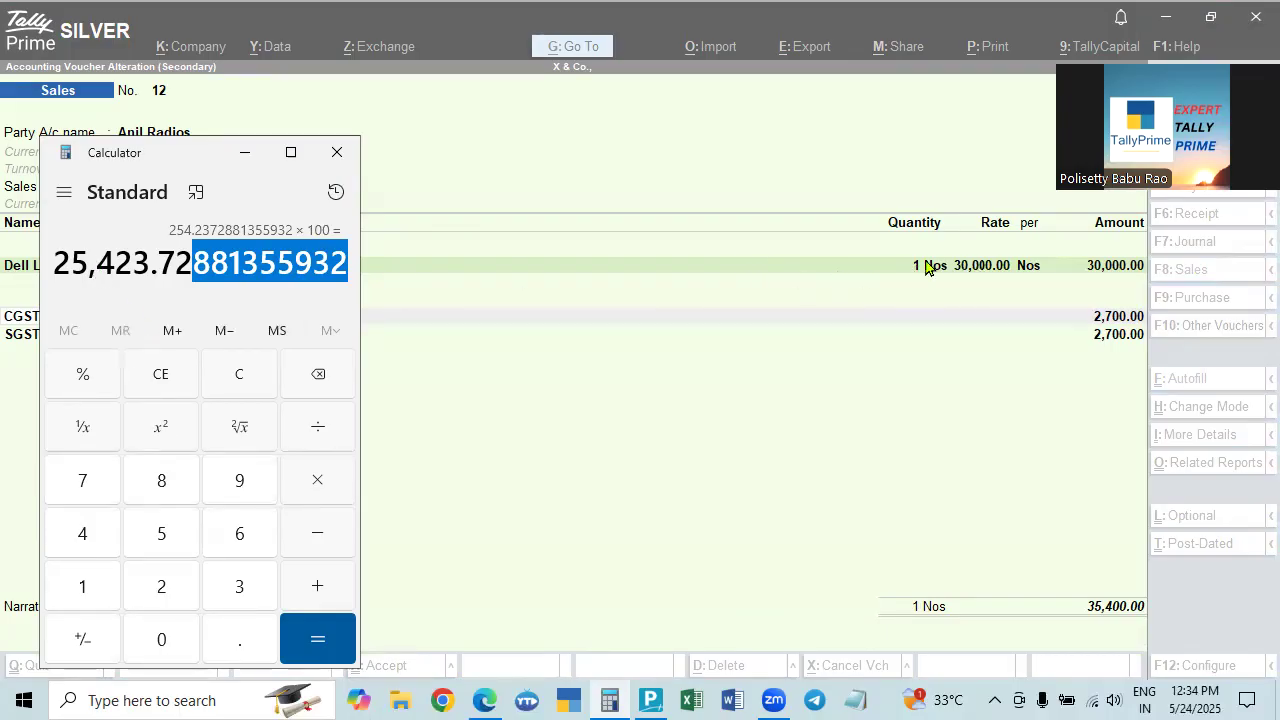
Switch back to TallyPrime and set the Dell Laptop rate to 25,423.73 in its item allocation.
left_click(967, 267)
key("Return")
key("Return")
key("Return")
type("25")
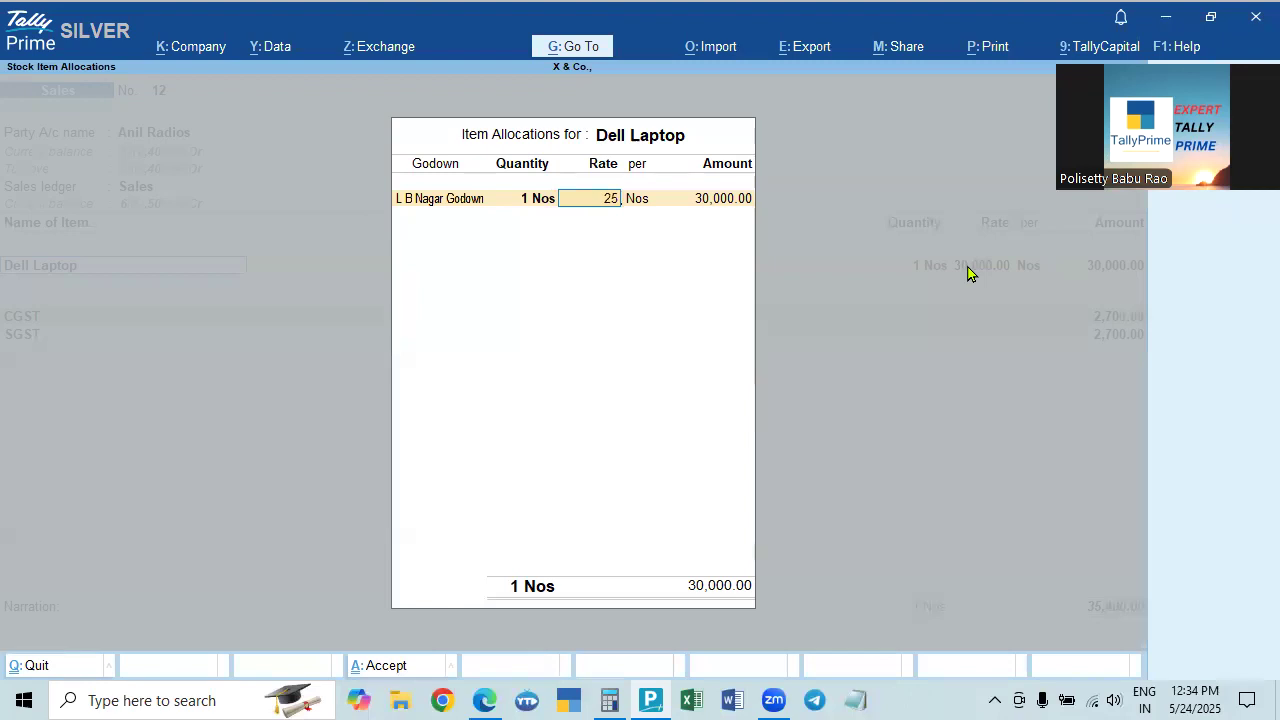
type("423.73")
key("Return")
key("Return")
key("Return")
key("Return")
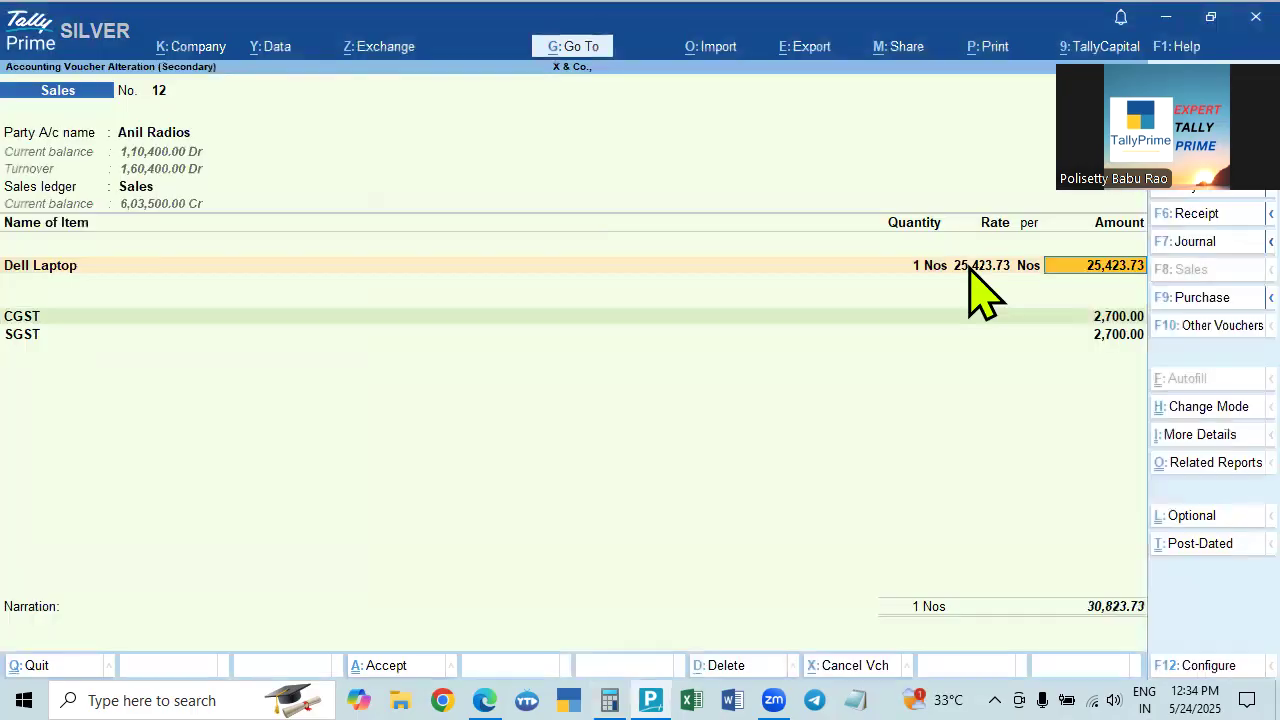
Accept the new Dell Laptop amount and recalculate the voucher's CGST and SGST.
key("Return")
key("Return")
key("Return")
key("Return")
key("Return")
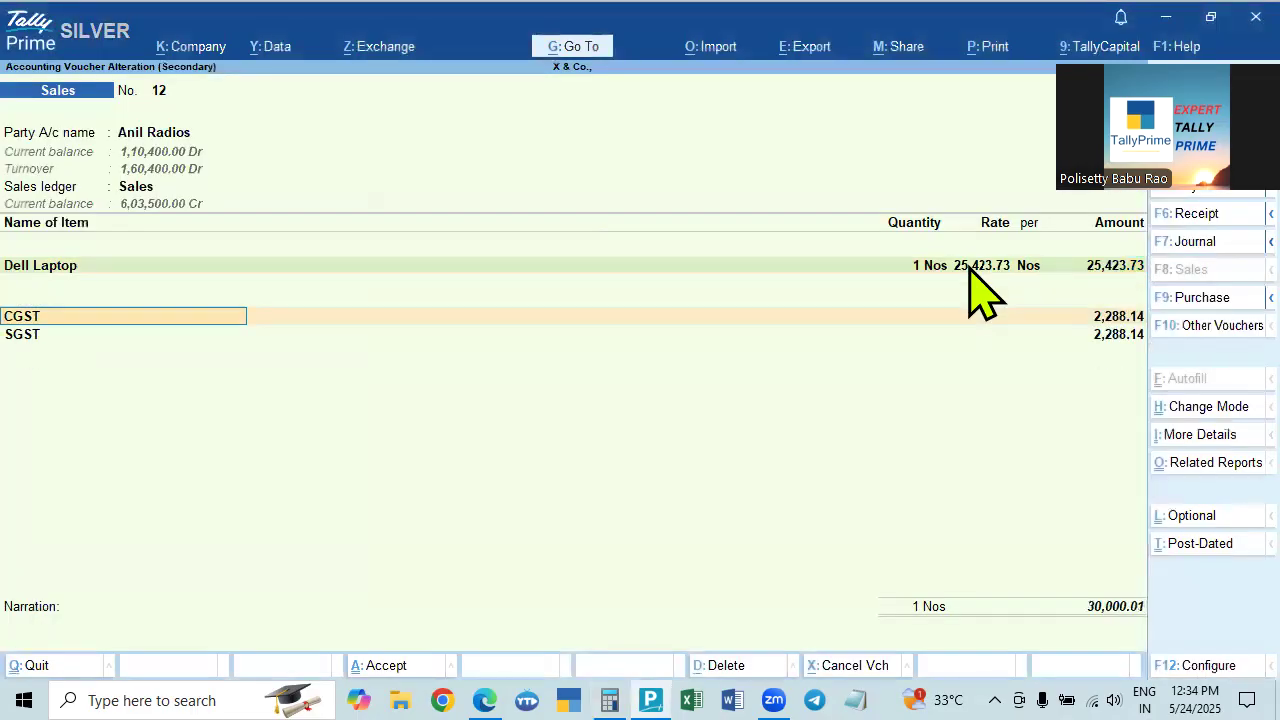
Start a new ledger named Round Off from the blank ledger line below SGST.
key("Return")
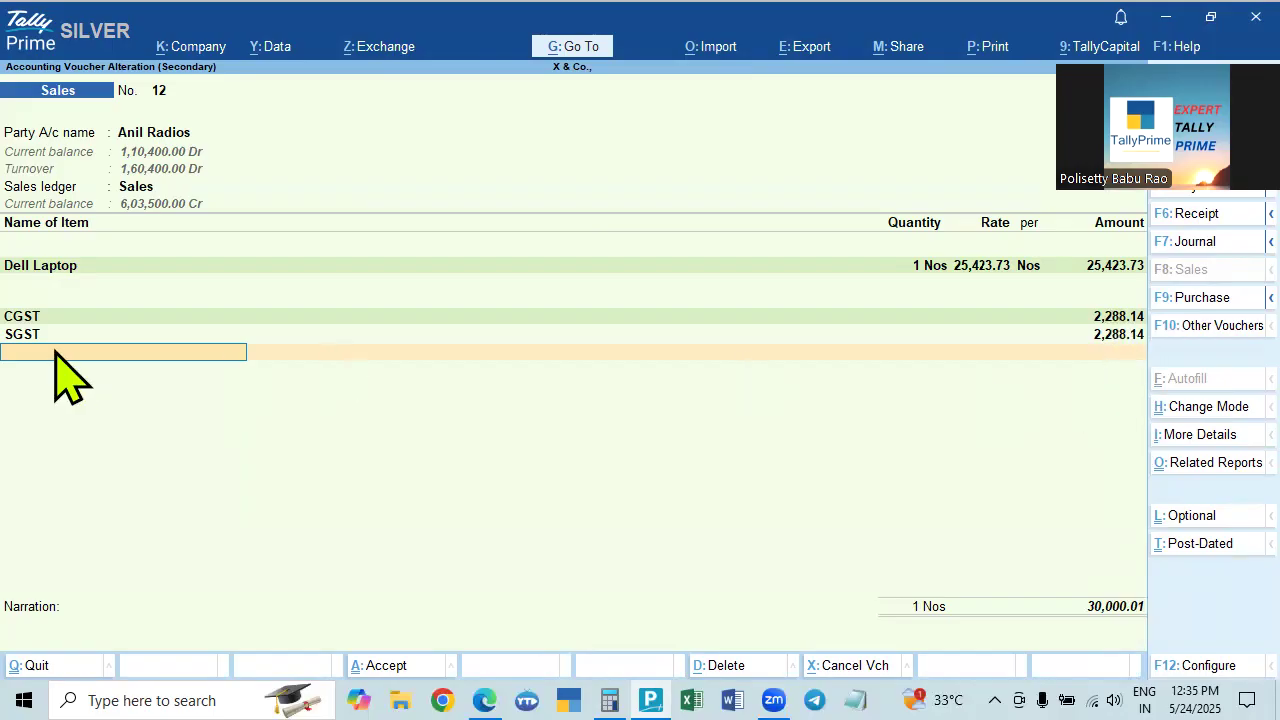
type("R")
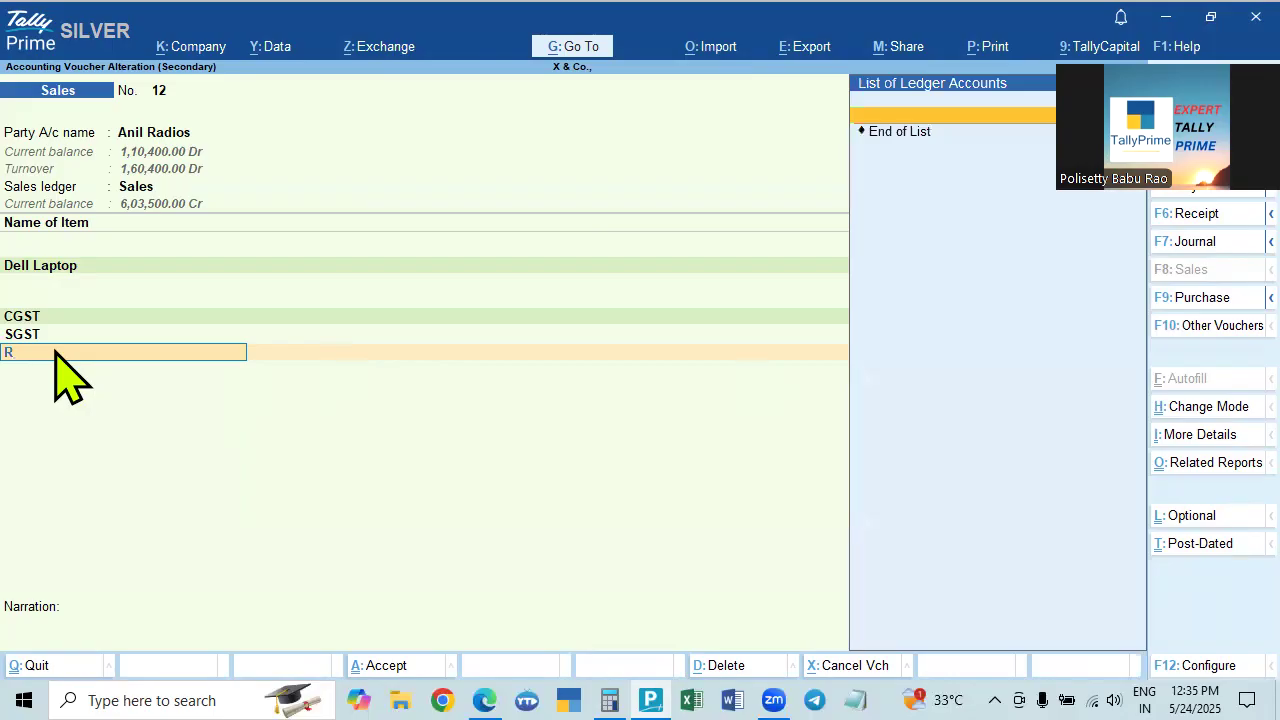
key("BackSpace")
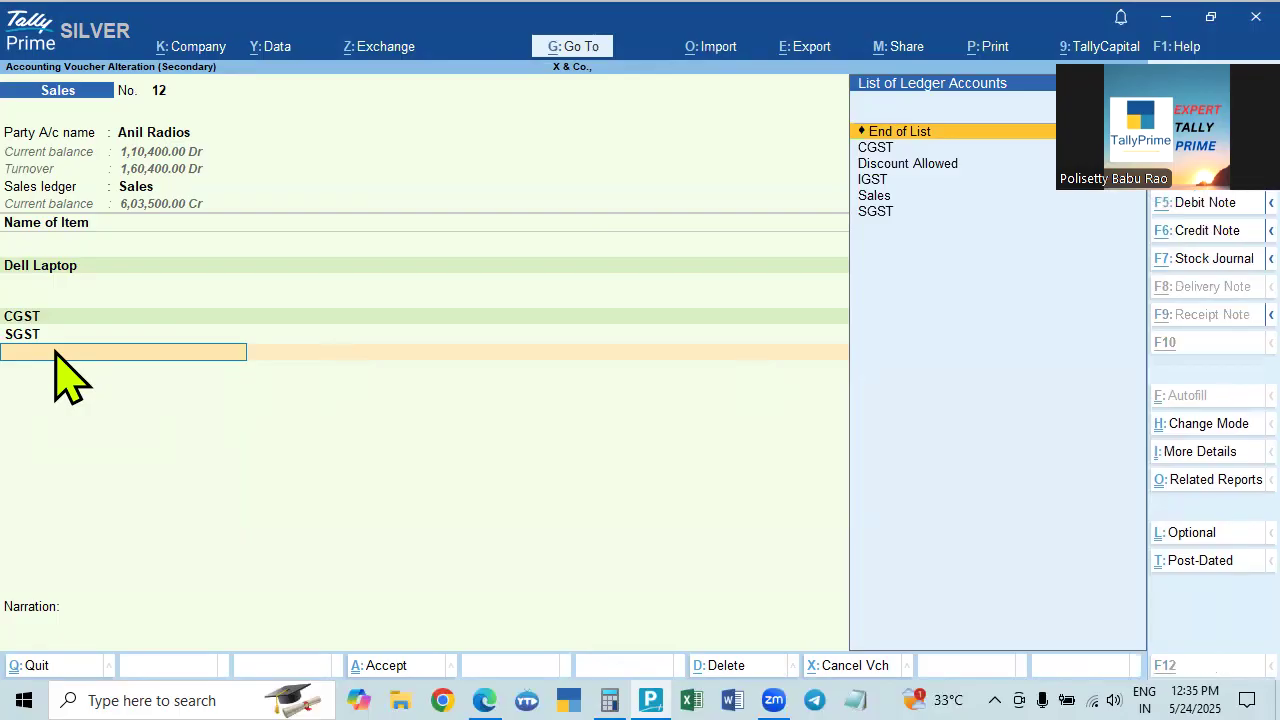
key("alt+c")
type("ROUND")
key("BackSpace")
key("BackSpace")
key("BackSpace")
key("BackSpace")
type("ound Off")
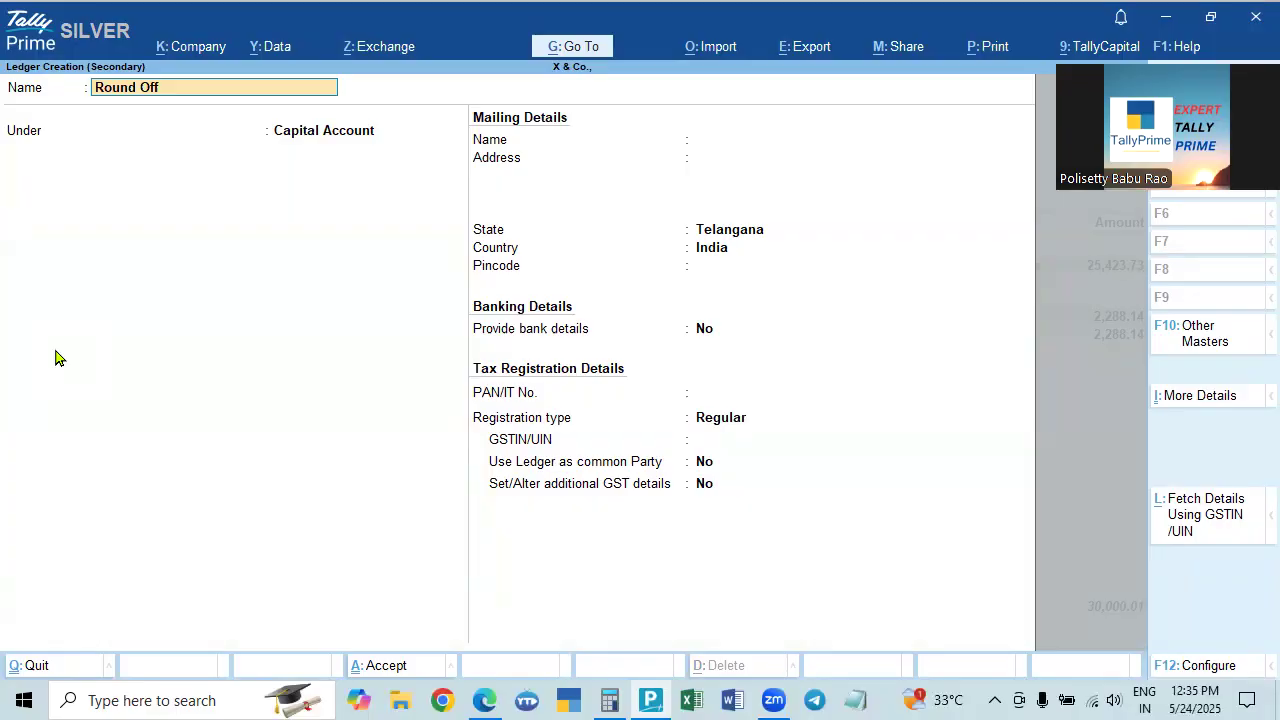
key("Return")
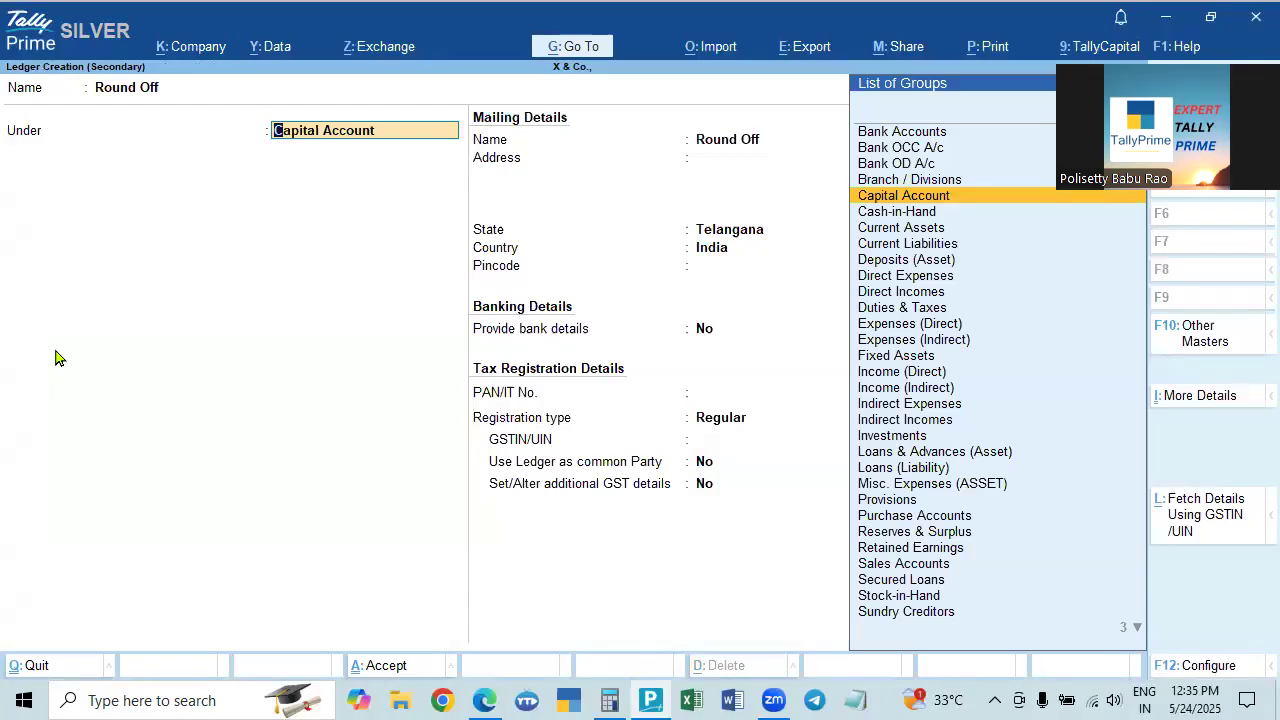
Place the Round Off ledger under Indirect Expenses, keeping ledger type and assessable value inclusion as Not Applicable.
type("In")
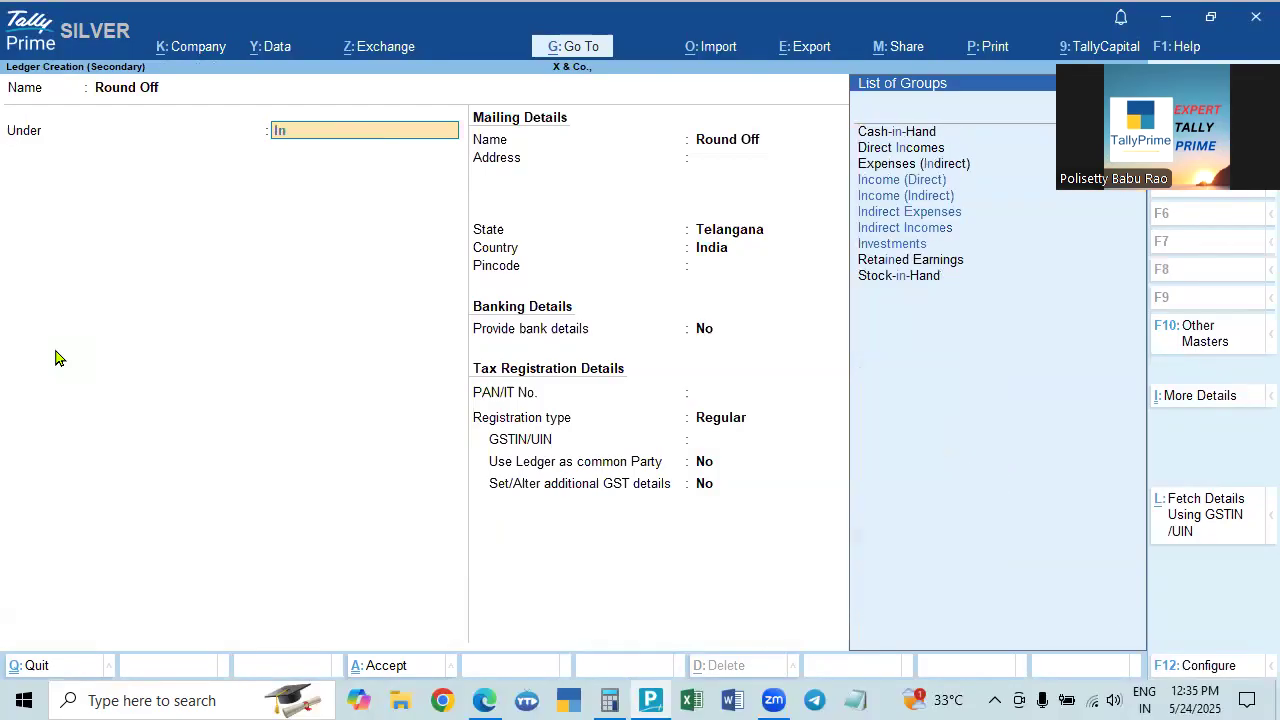
key("Down")
key("Down")
key("Down")
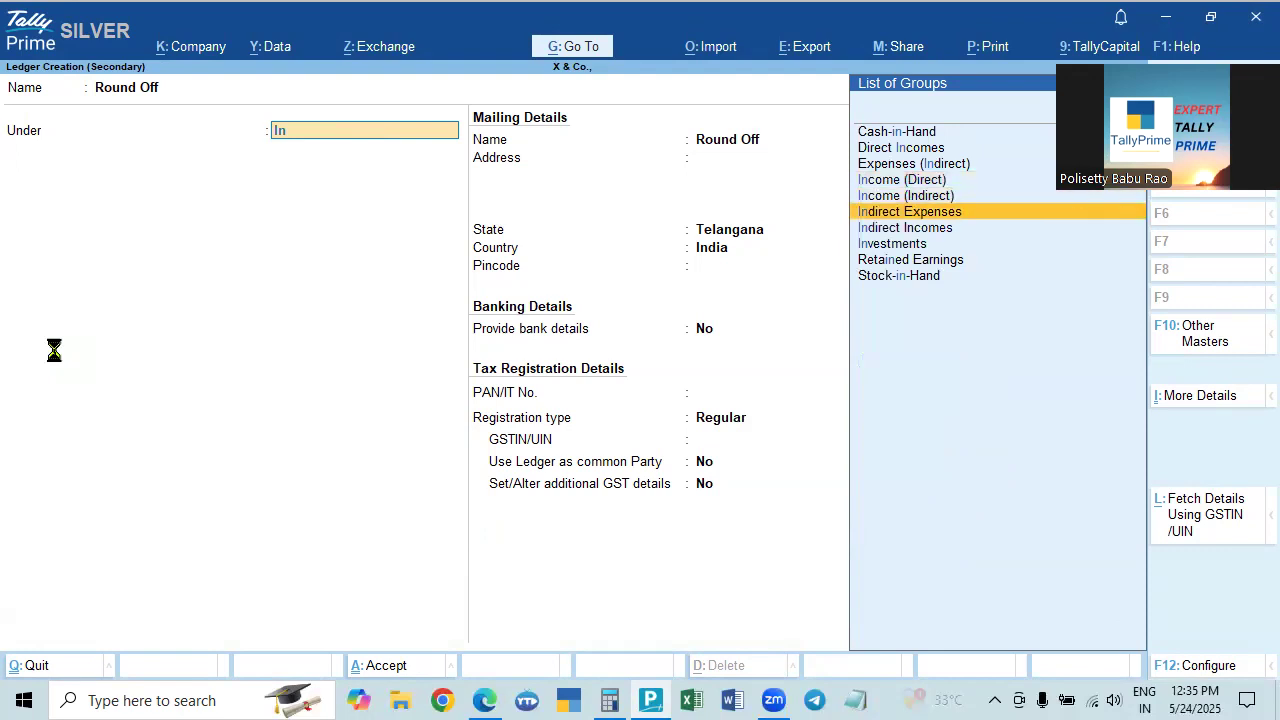
key("Return")
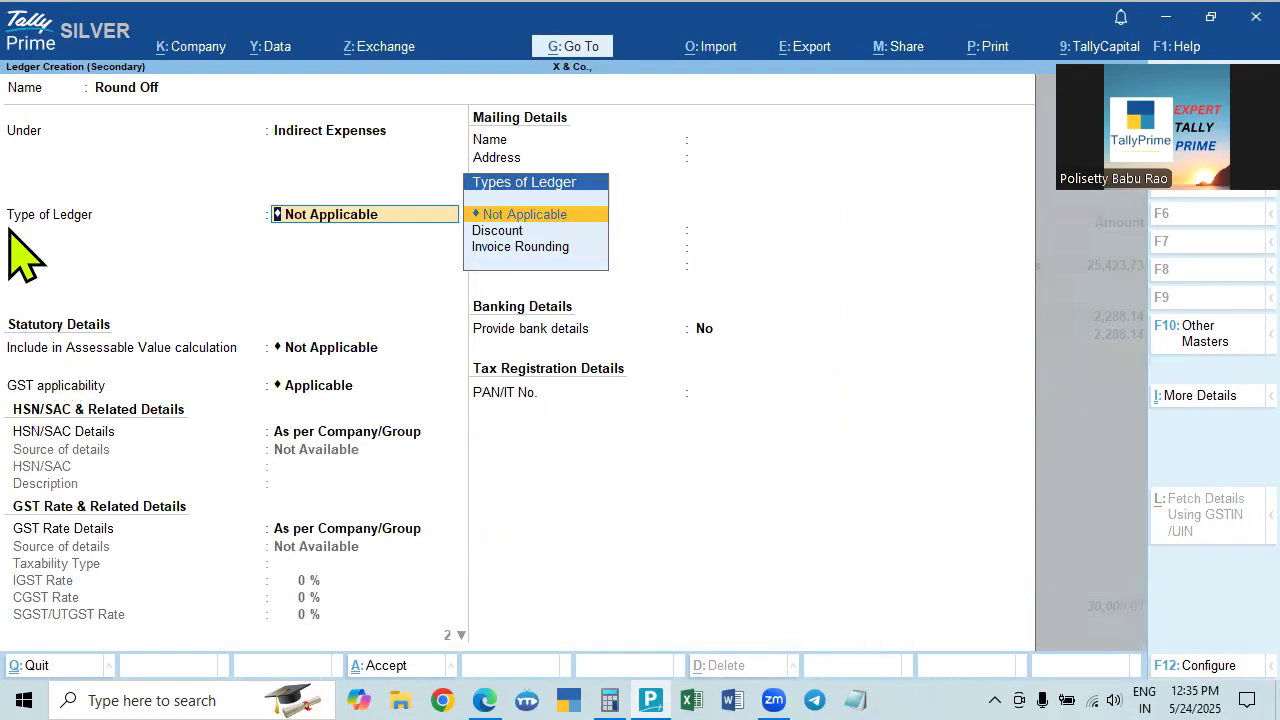
key("Return")
key("Return")
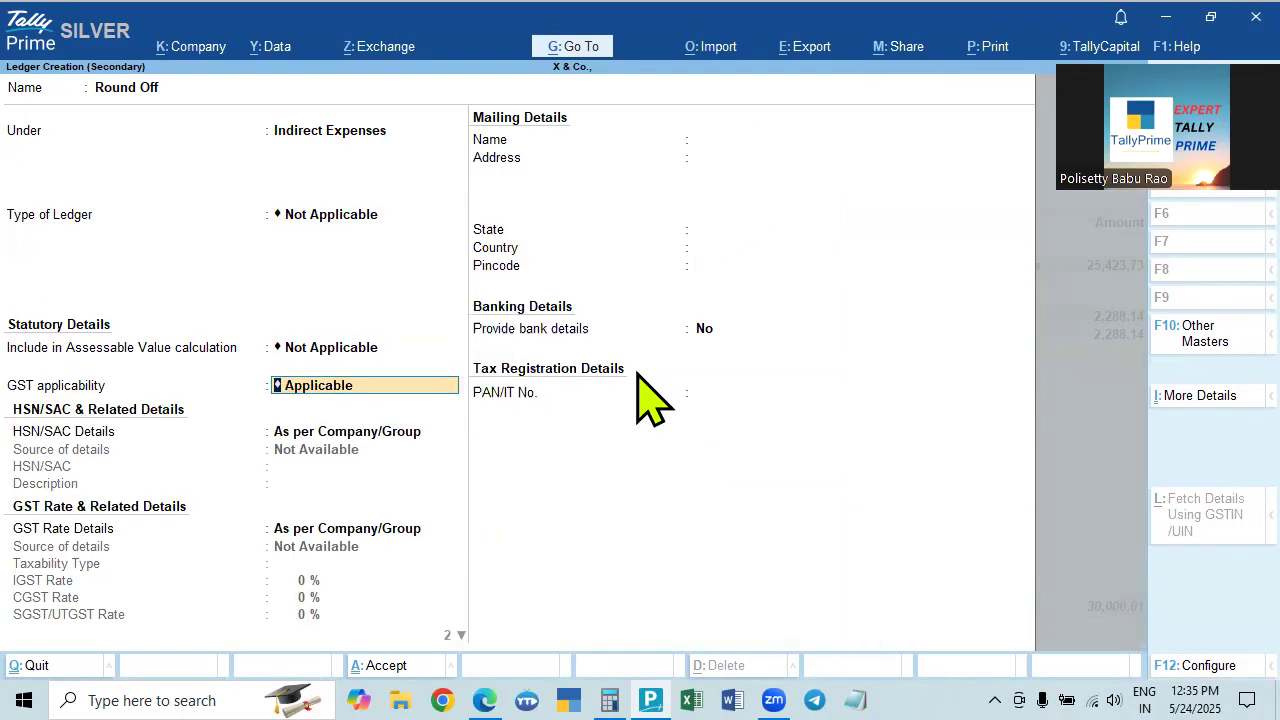
Set the Round Off ledger's GST applicability to Not Applicable and save the ledger.
key("Down")
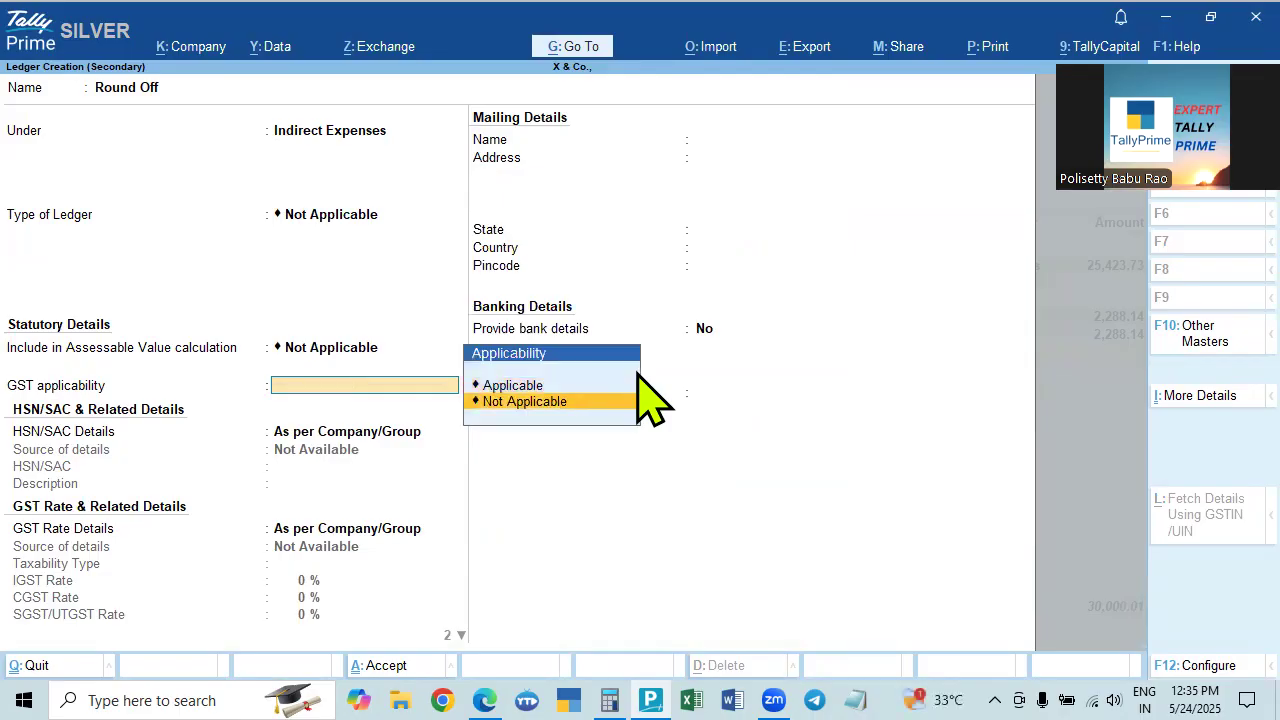
key("Return")
key("Return")
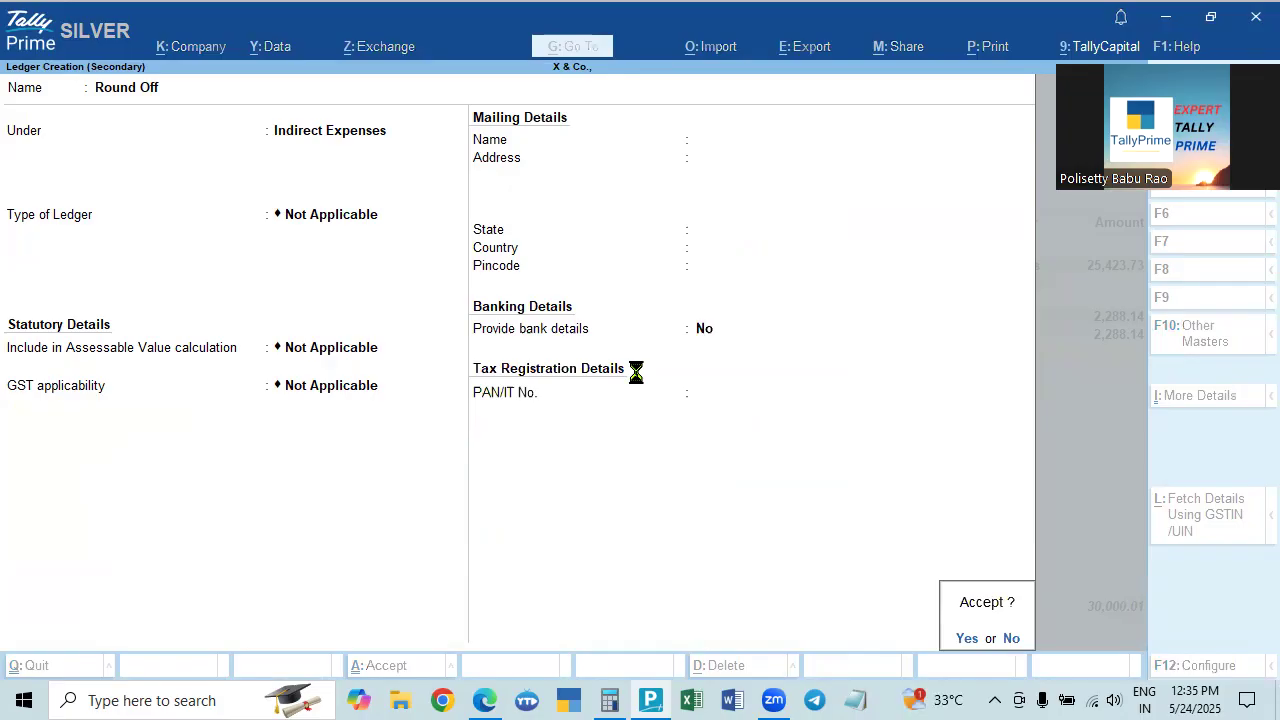
key("Return")
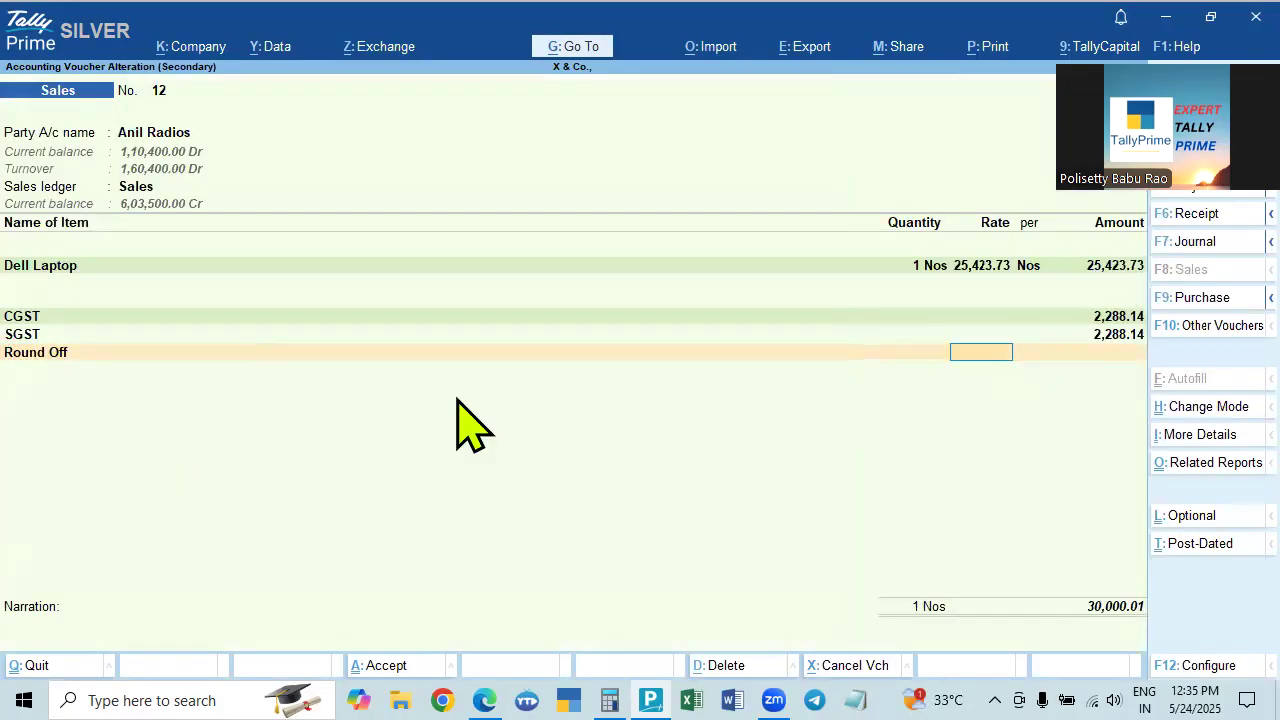
Enter a Round Off amount of (-)0.01 in the sales voucher.
key("Return")
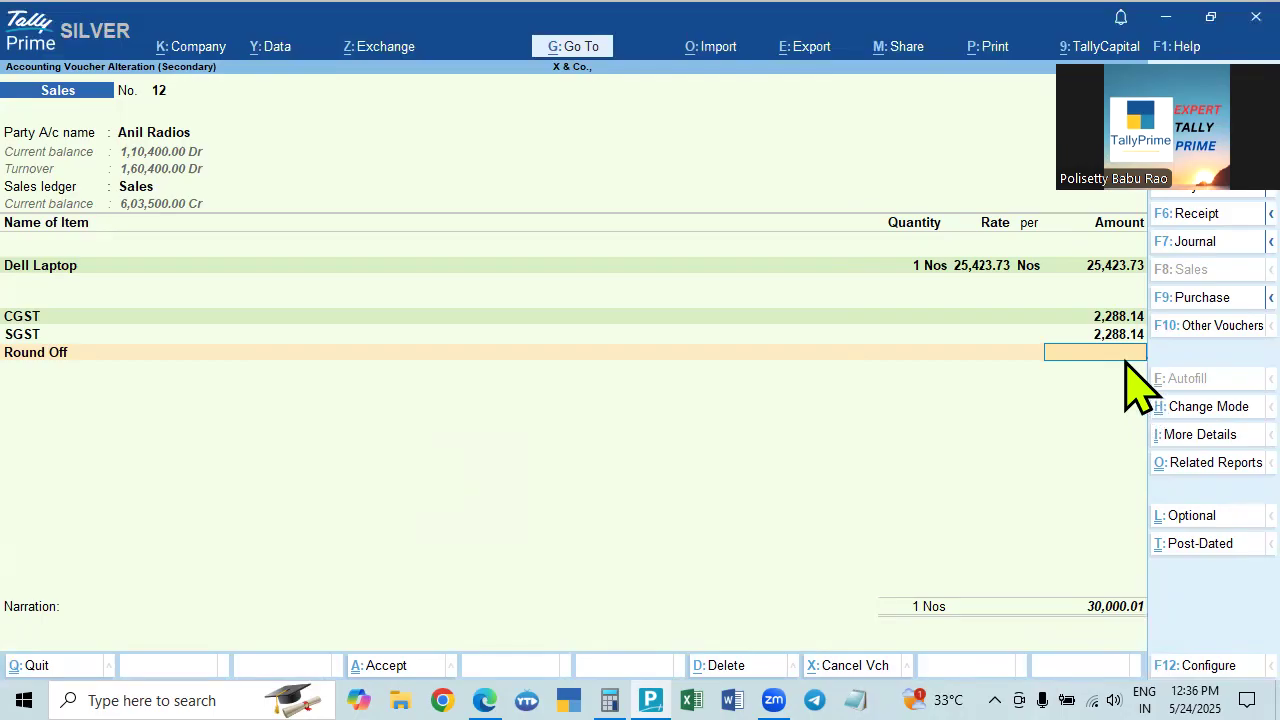
type("0.01")
key("Return")
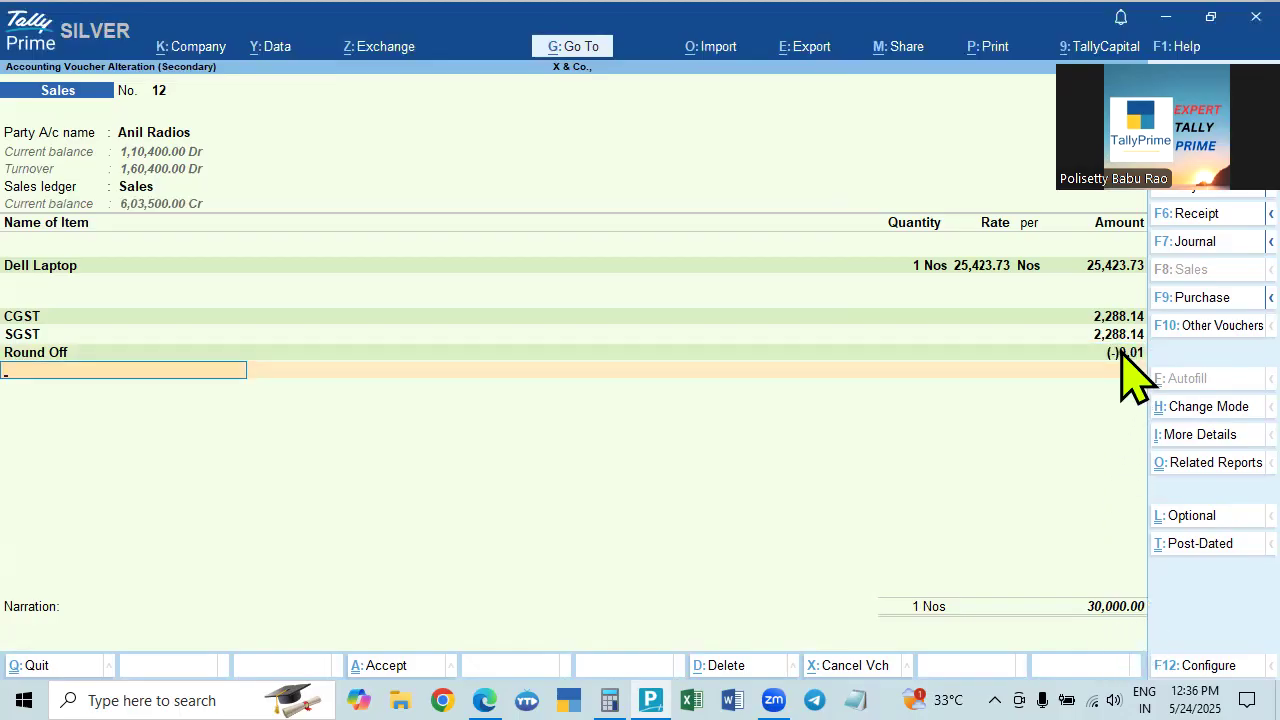
Open the Round Off ledger for alteration from the voucher and set its type to Invoice Rounding.
key("BackSpace")
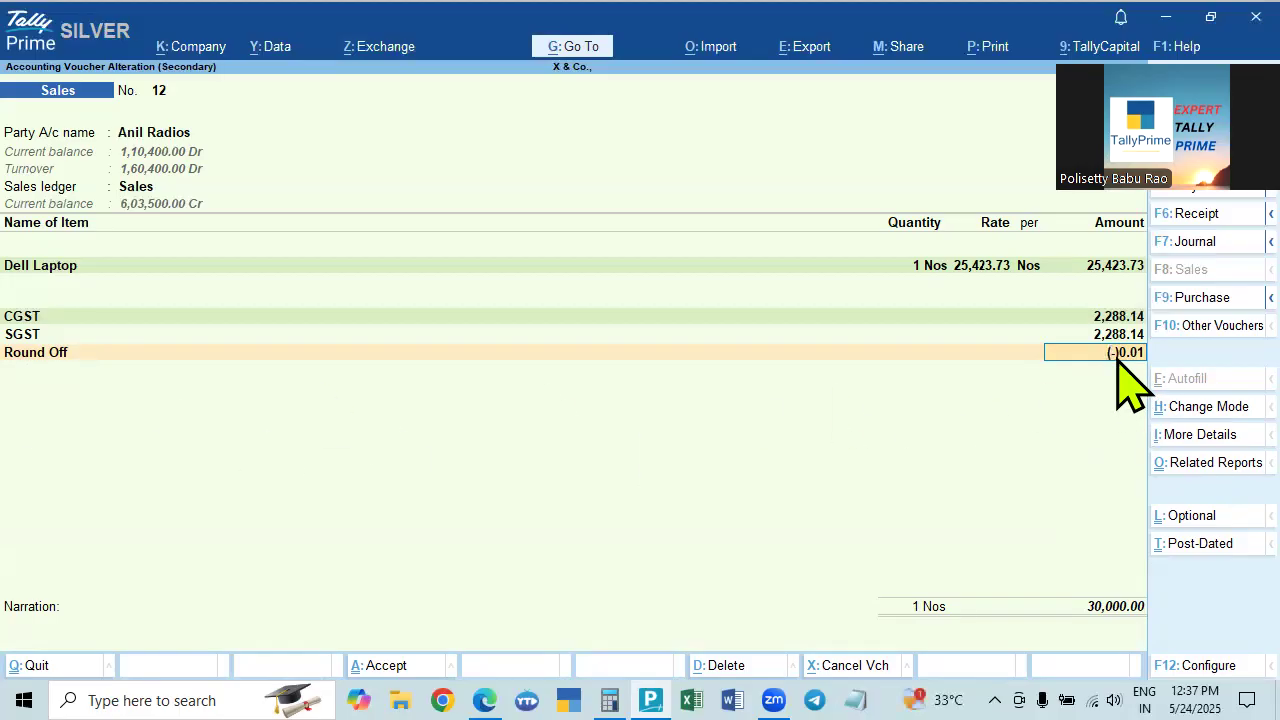
key("BackSpace")
left_click(45, 358)
key("ctrl+Return")
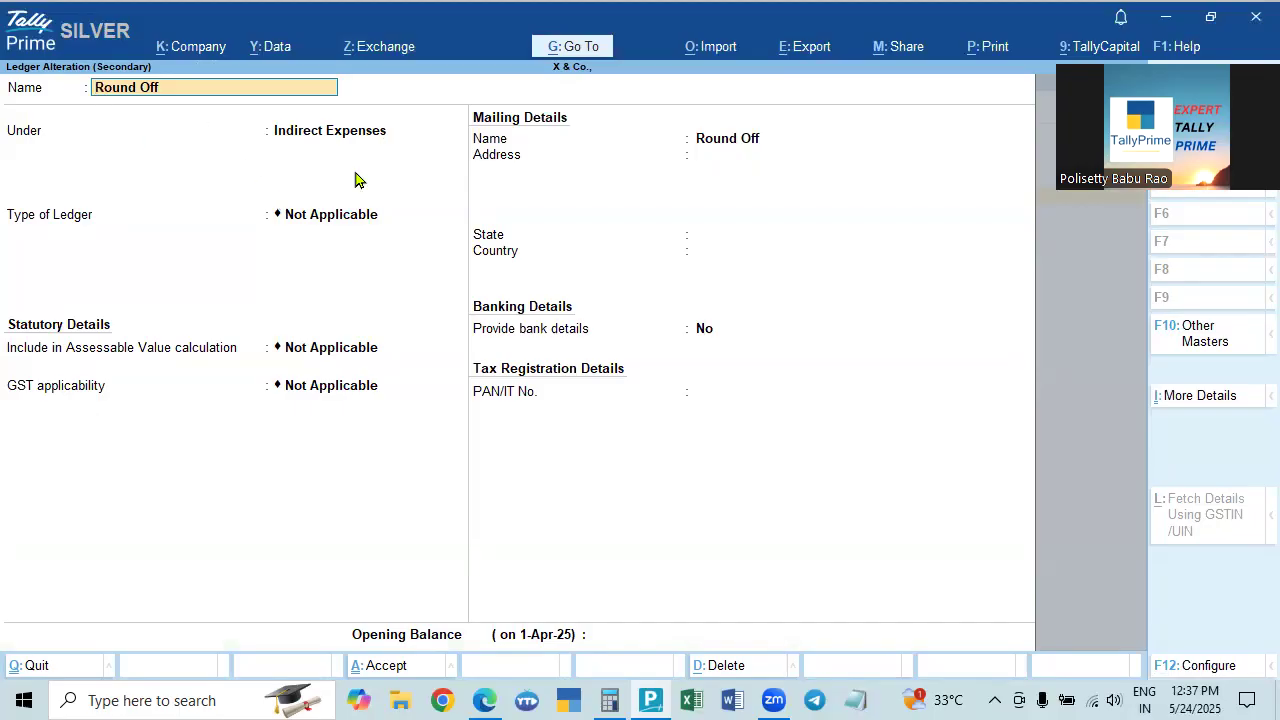
key("Return")
key("Return")
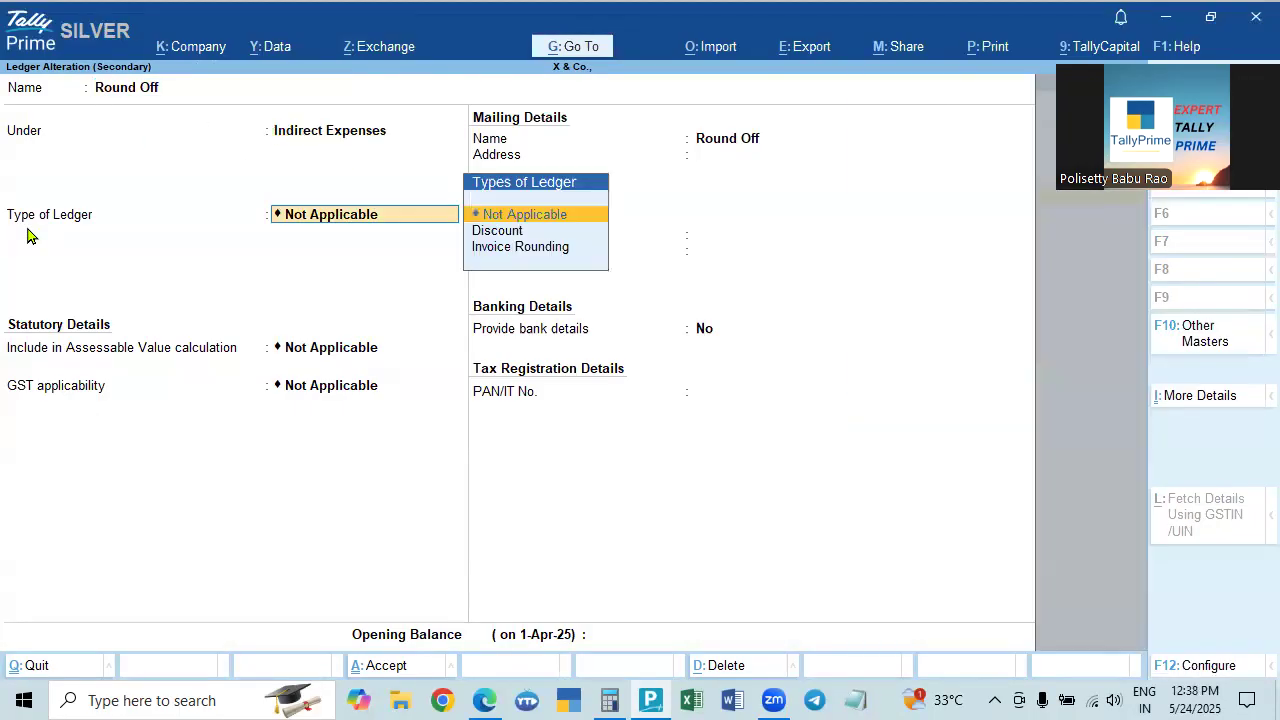
left_click(543, 258)
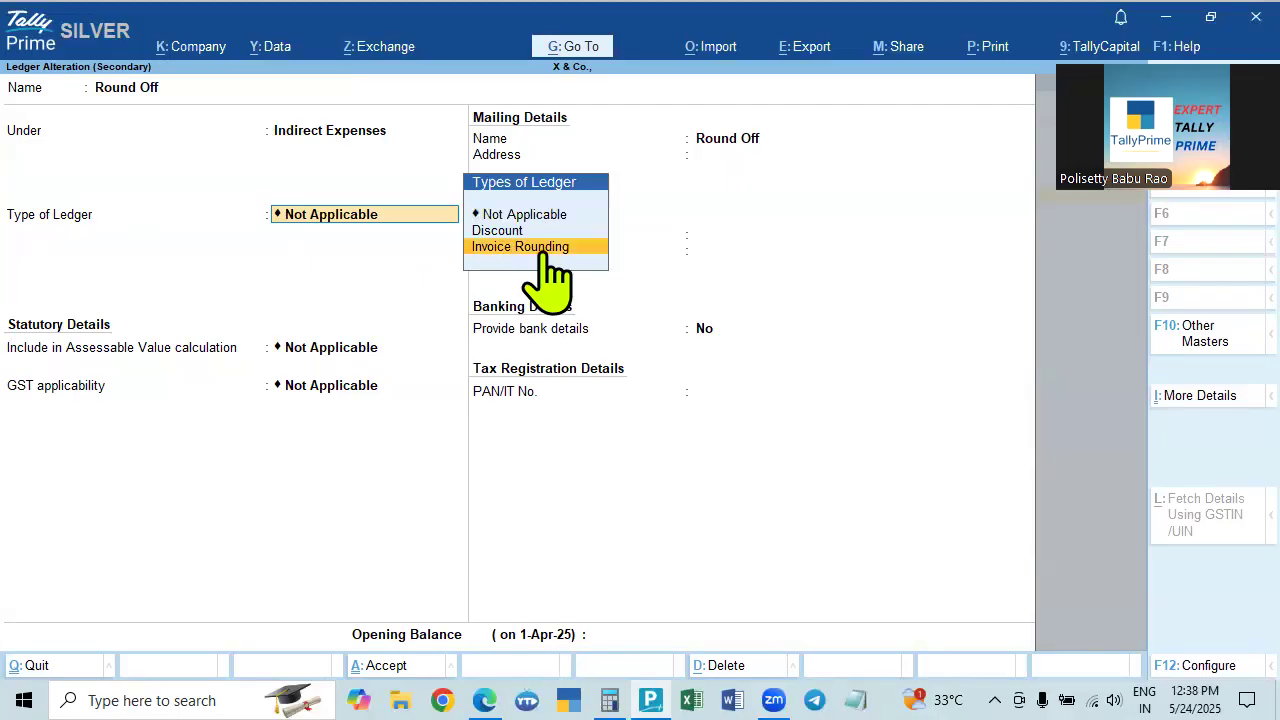
left_click(543, 258)
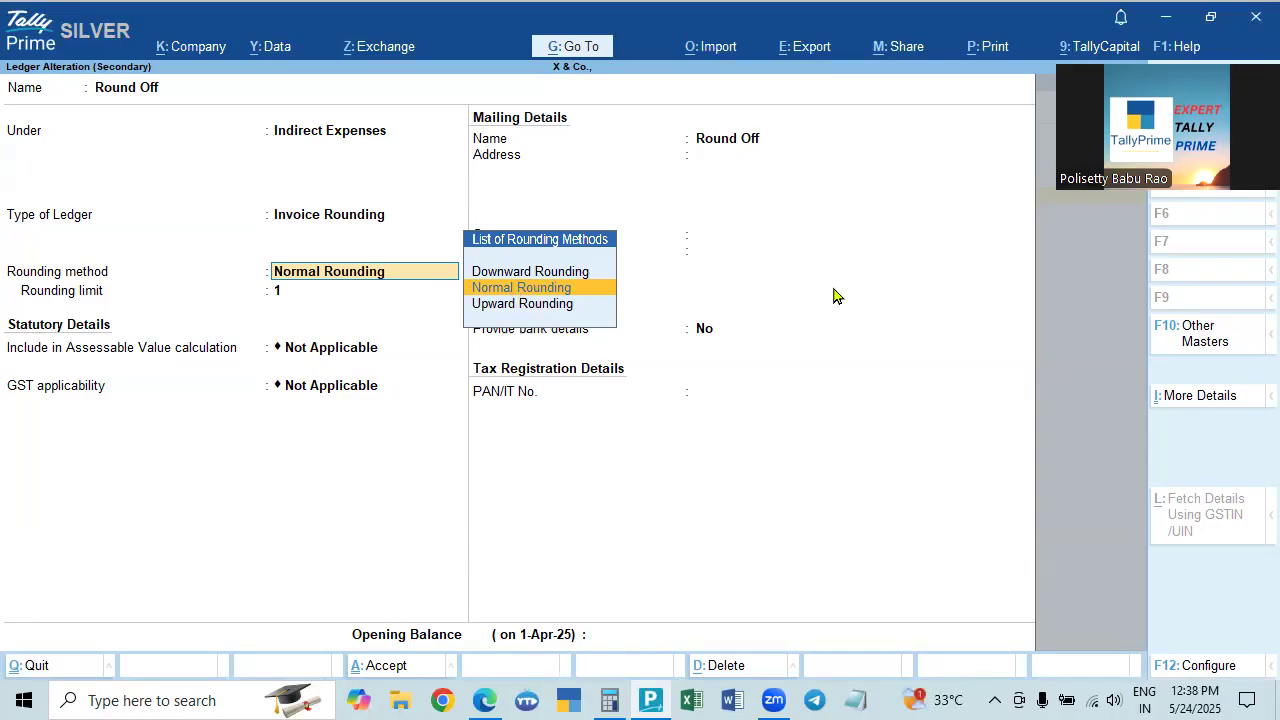
Keep Normal Rounding with a rounding limit of 1 and save the altered Round Off ledger.
key("Return")
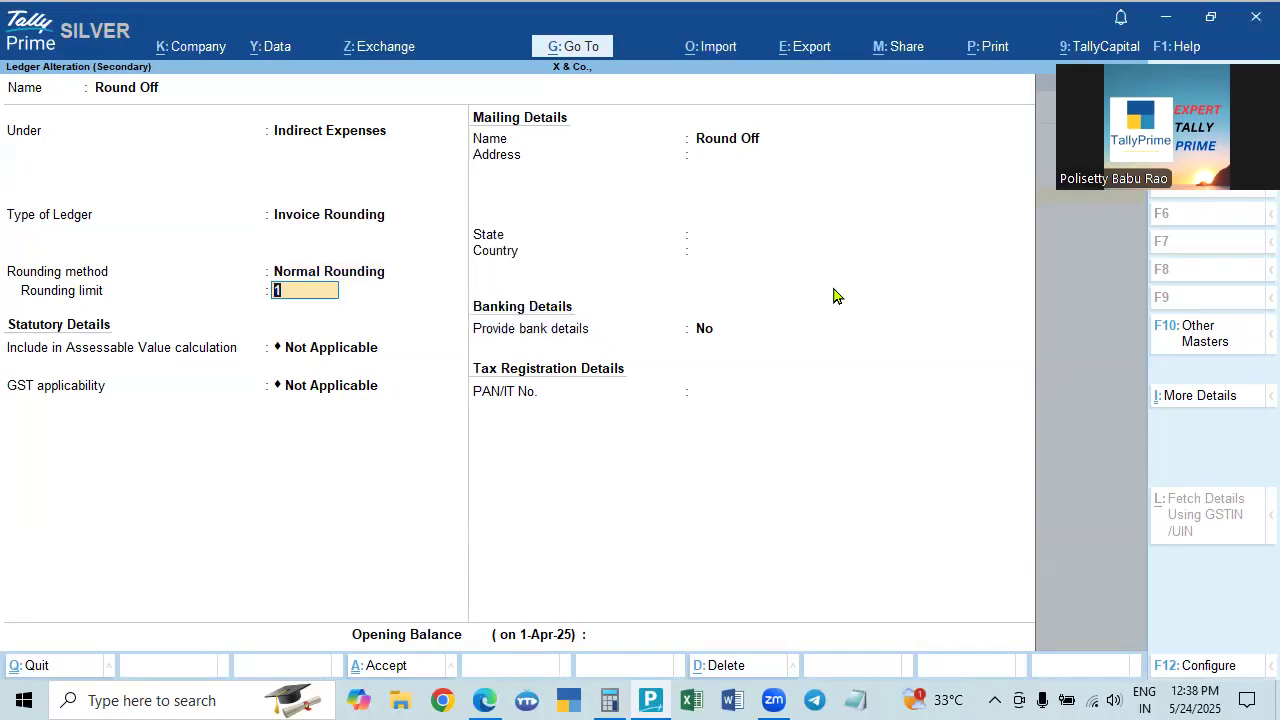
key("Return")
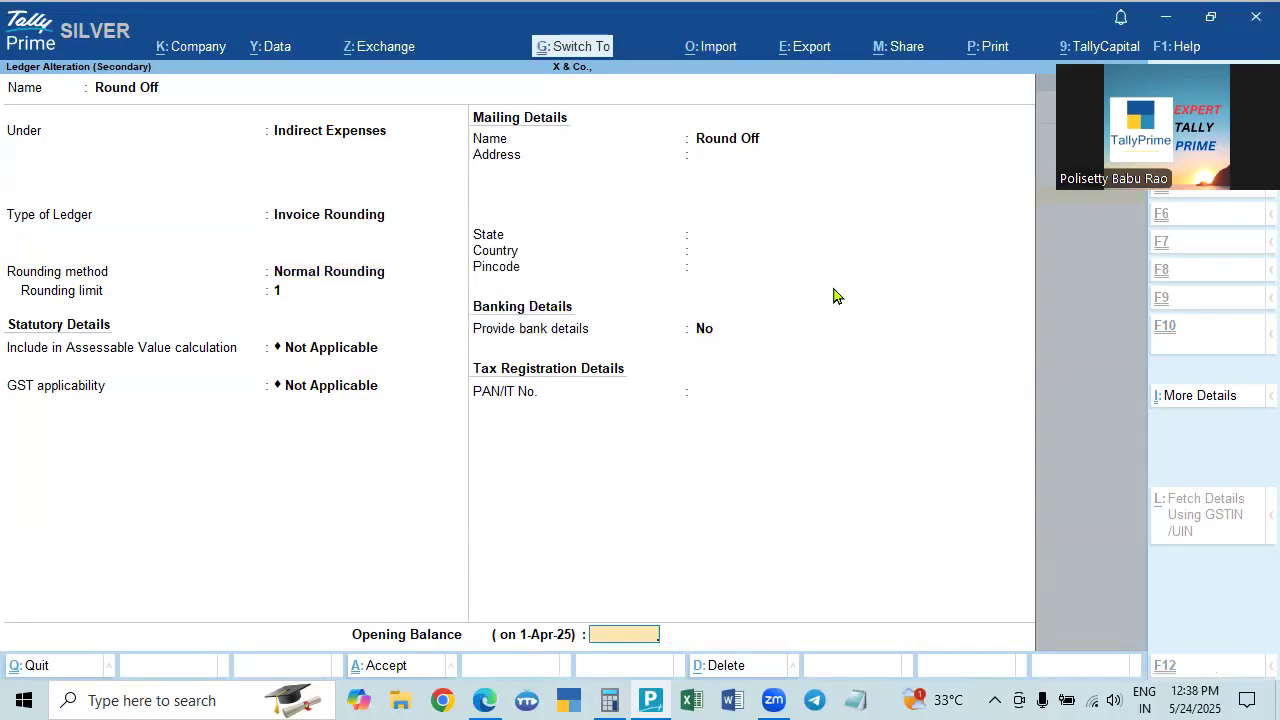
key("Return")
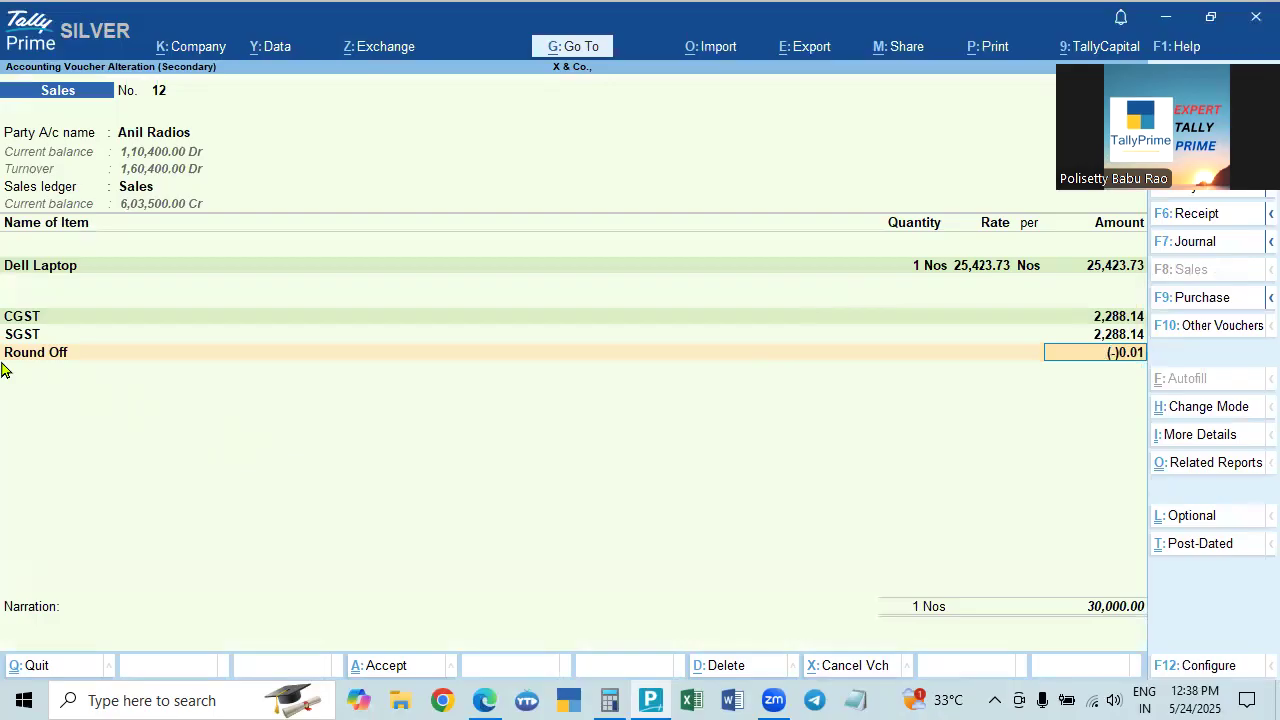
Remove the existing Round Off line below SGST from the sales voucher.
left_click(1108, 342)
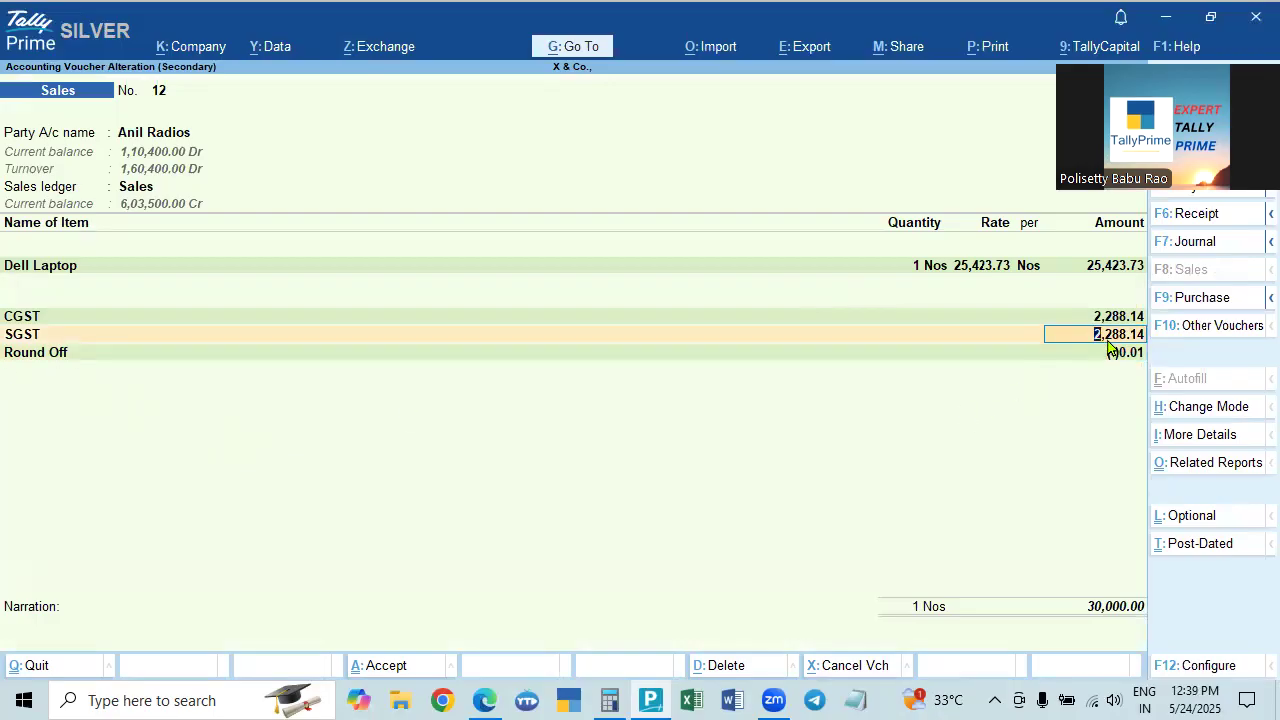
key("Return")
key("Up")
key("Up")
key("Up")
key("Up")
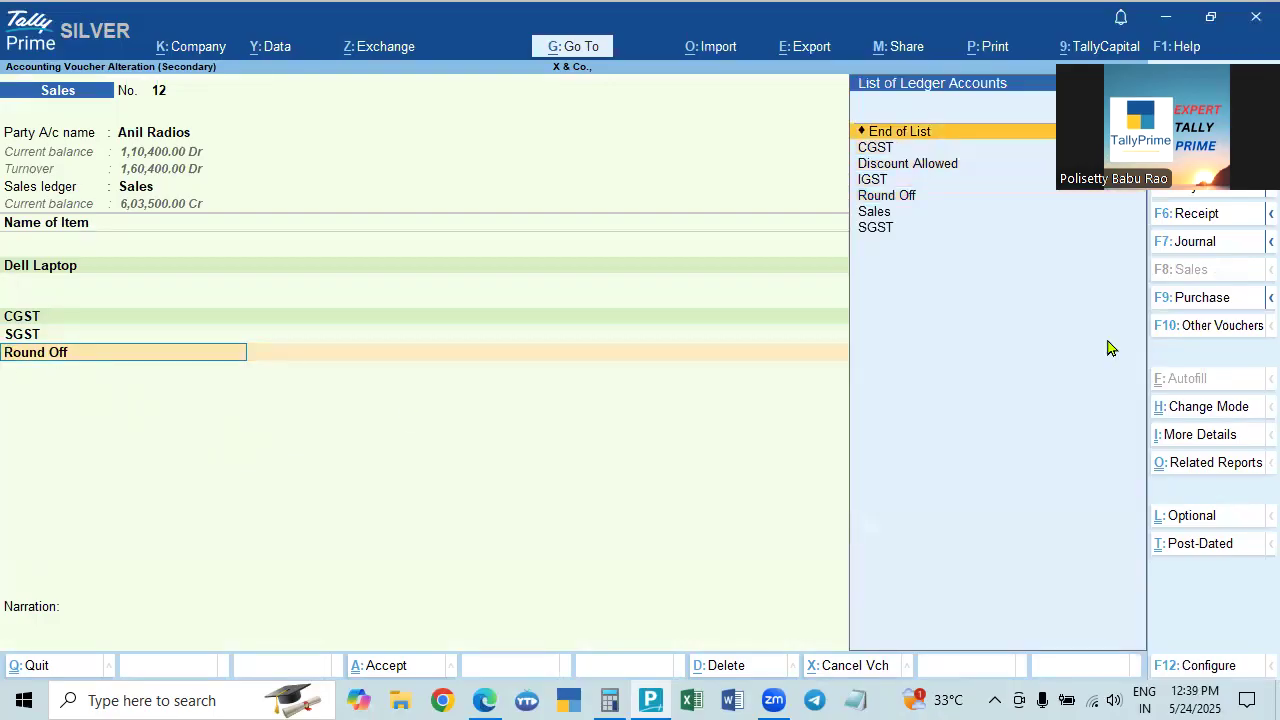
key("Return")
left_click(1121, 336)
key("Return")
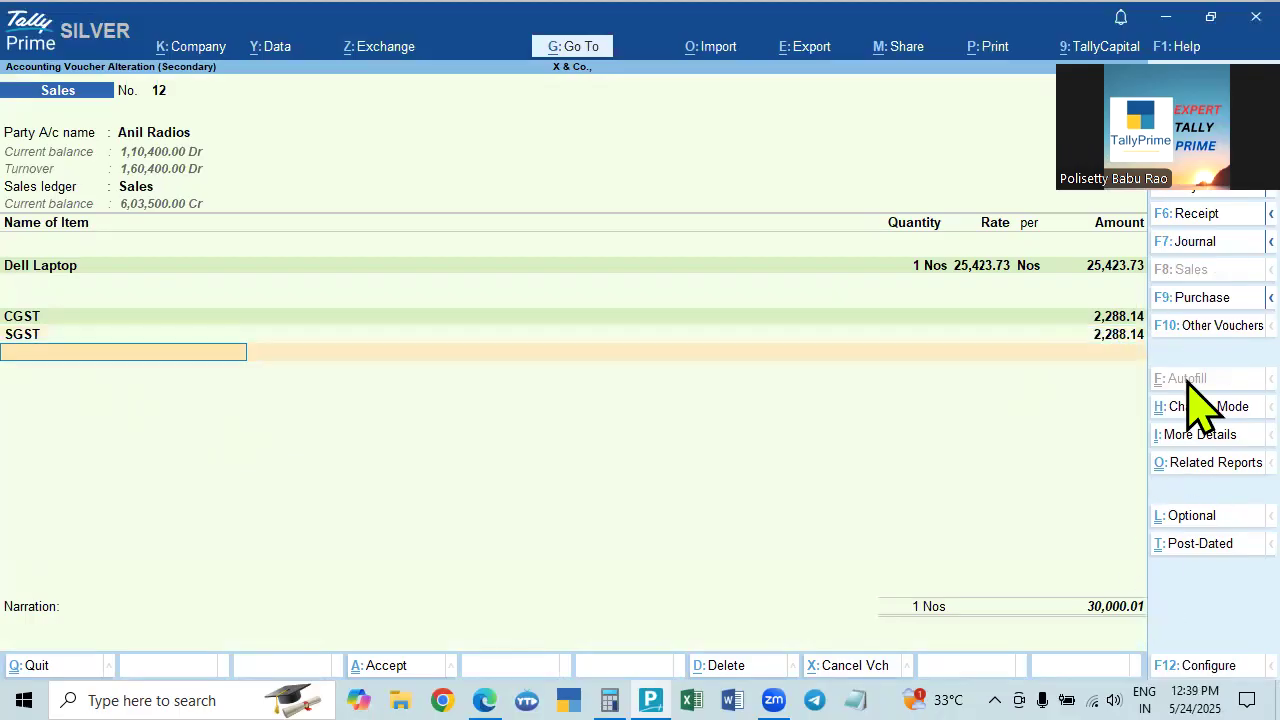
Add the Round Off ledger again below SGST with its automatically calculated amount and save the voucher.
type("Round Off")
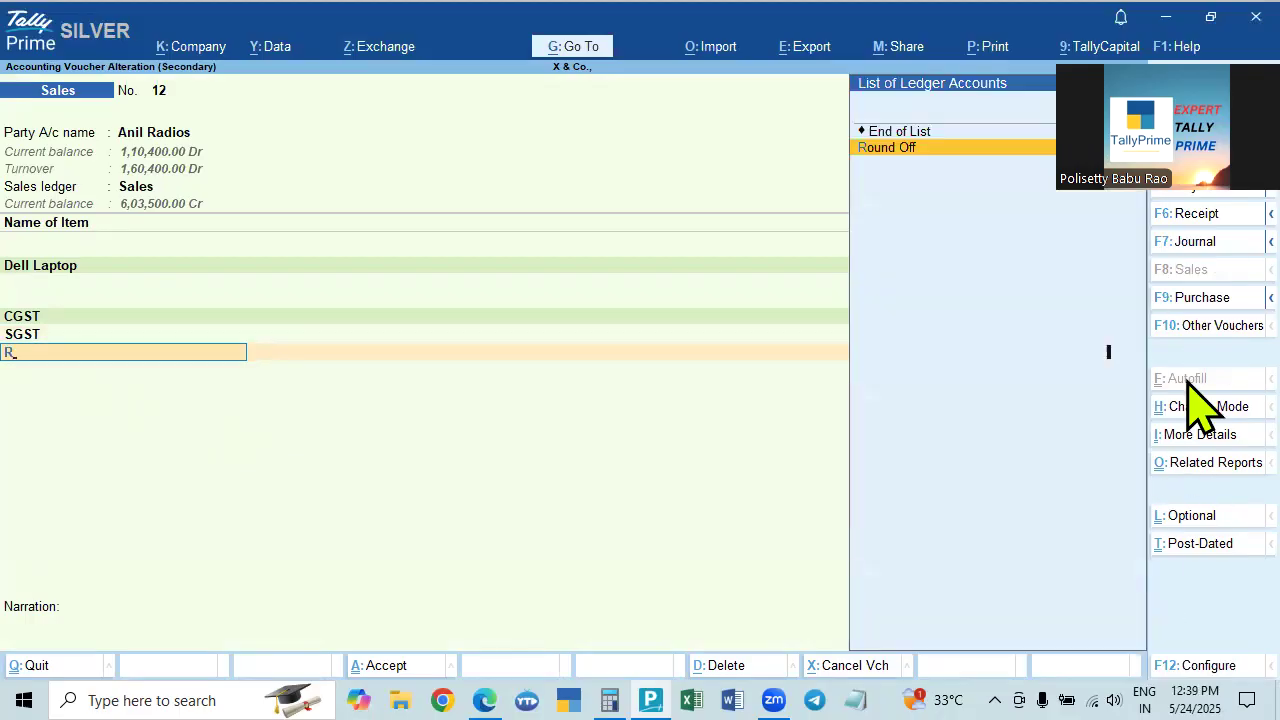
key("Return")
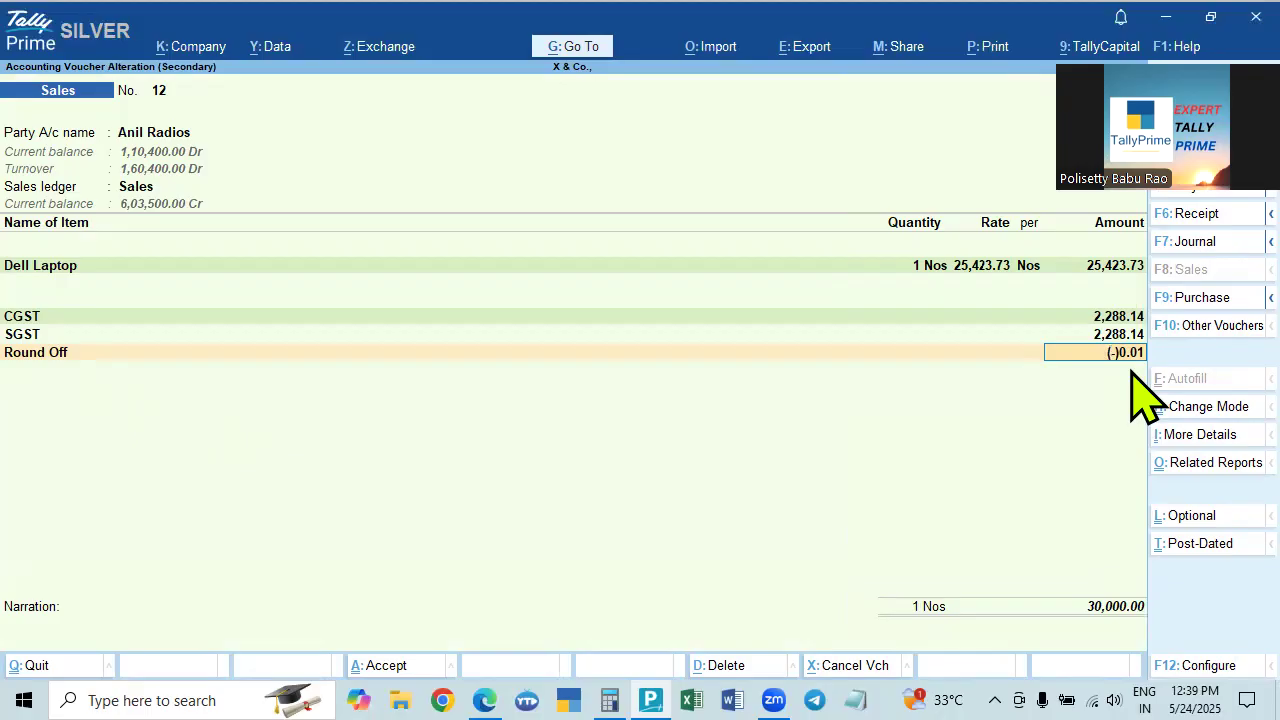
key("ctrl")
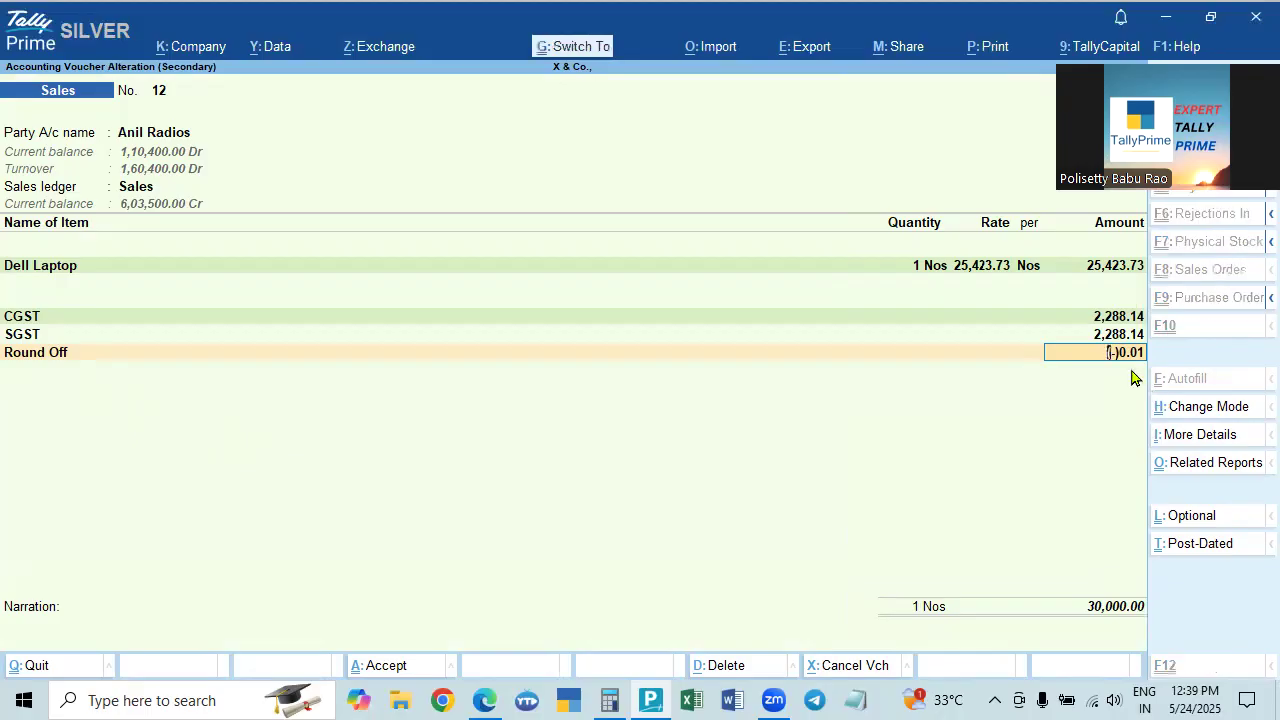
key("ctrl+a")
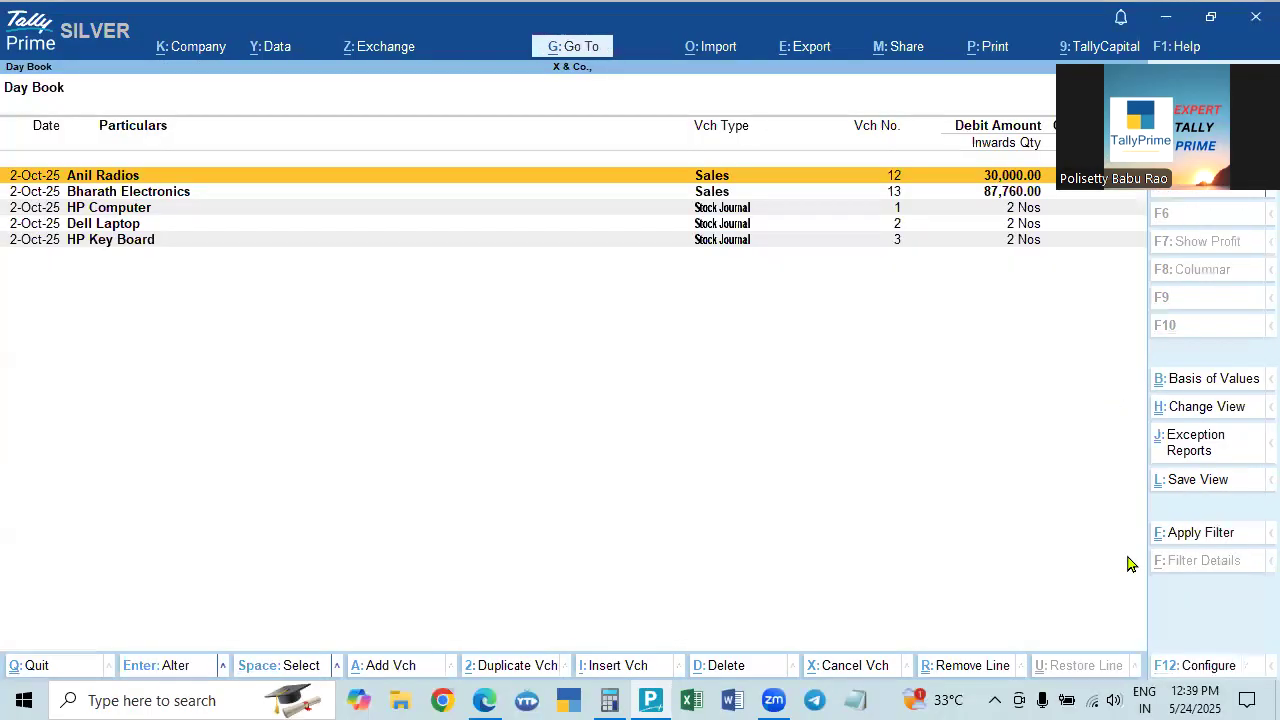
Reopen sales voucher 12 and check the laptop's pre-tax price in Calculator as 30000/118*100.
key("Return")
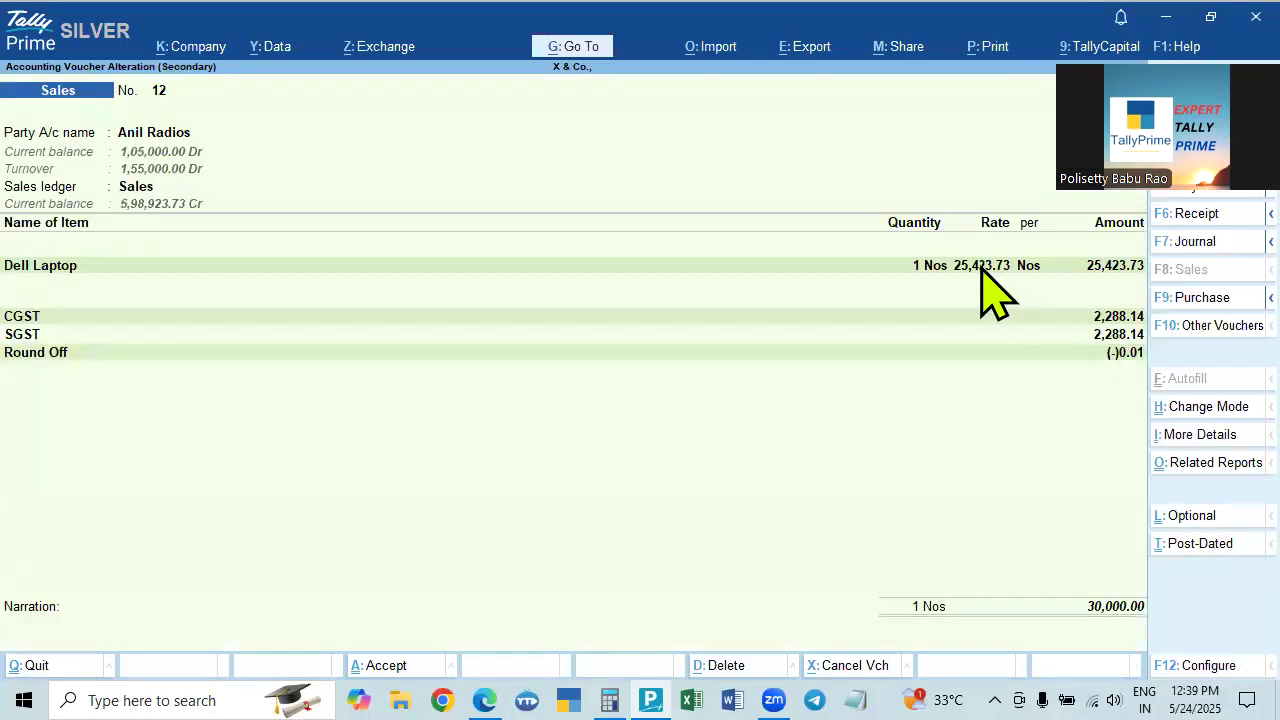
left_click(609, 700)
type("30000/118*100")
key("Return")
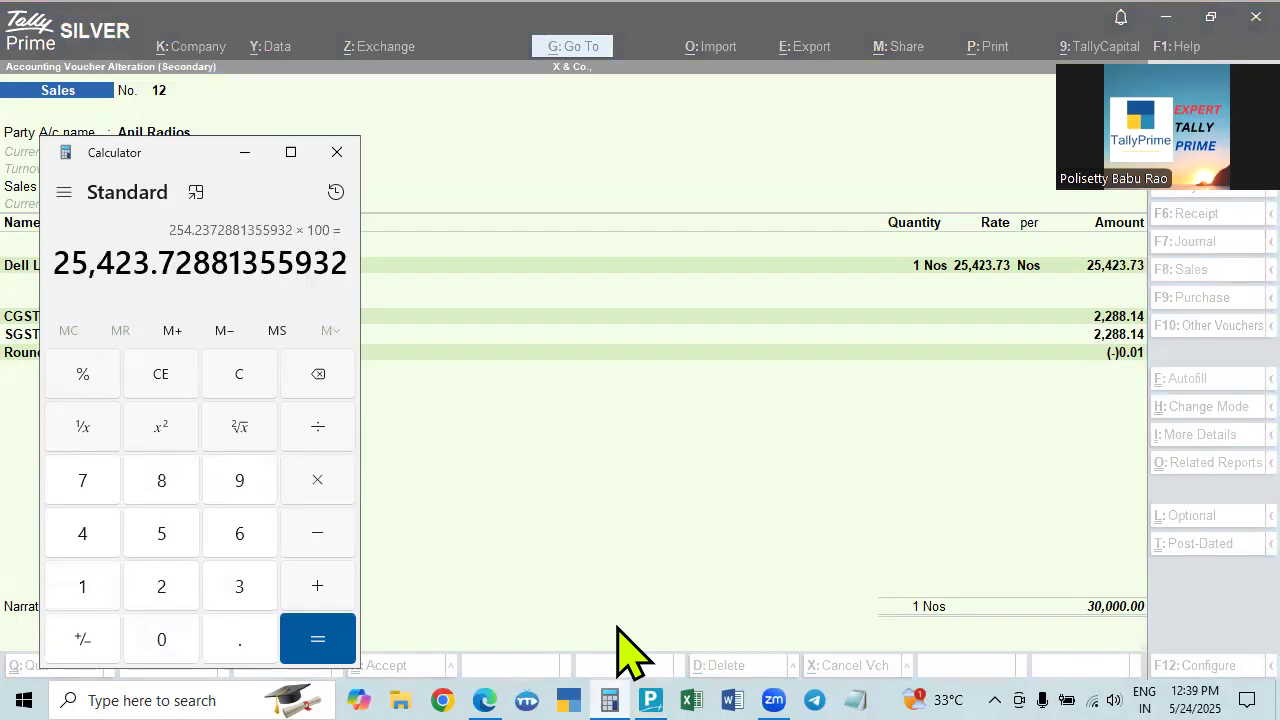
key("Escape")
left_click(337, 152)
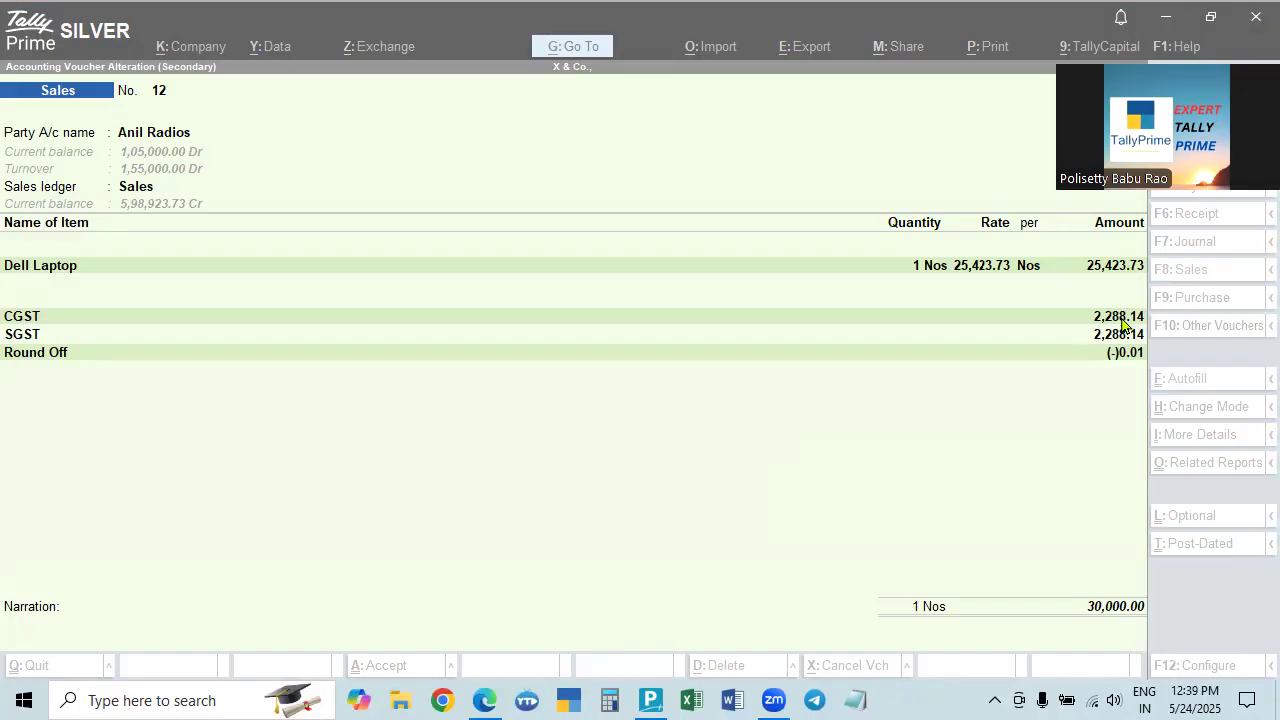
Recalculate 30000 ÷ 118 × 100 in Calculator to verify the Dell Laptop rate, and return to the voucher.
left_click(966, 275)
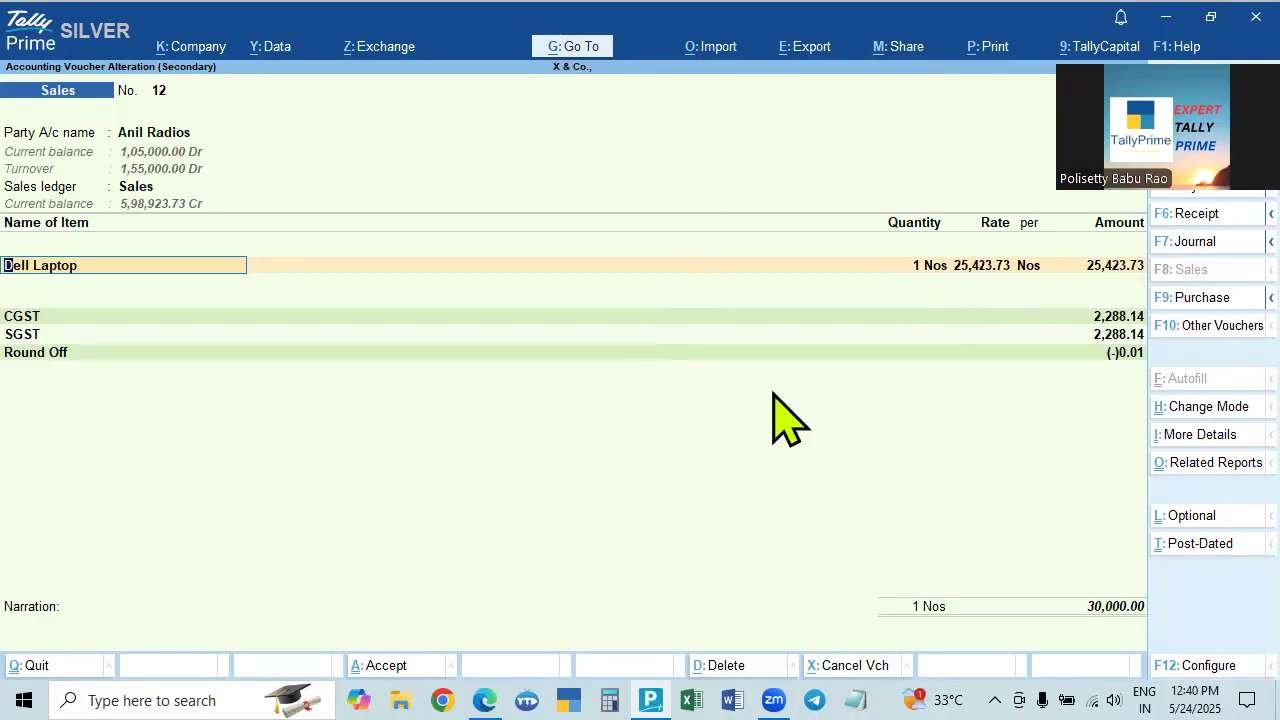
left_click(610, 699)
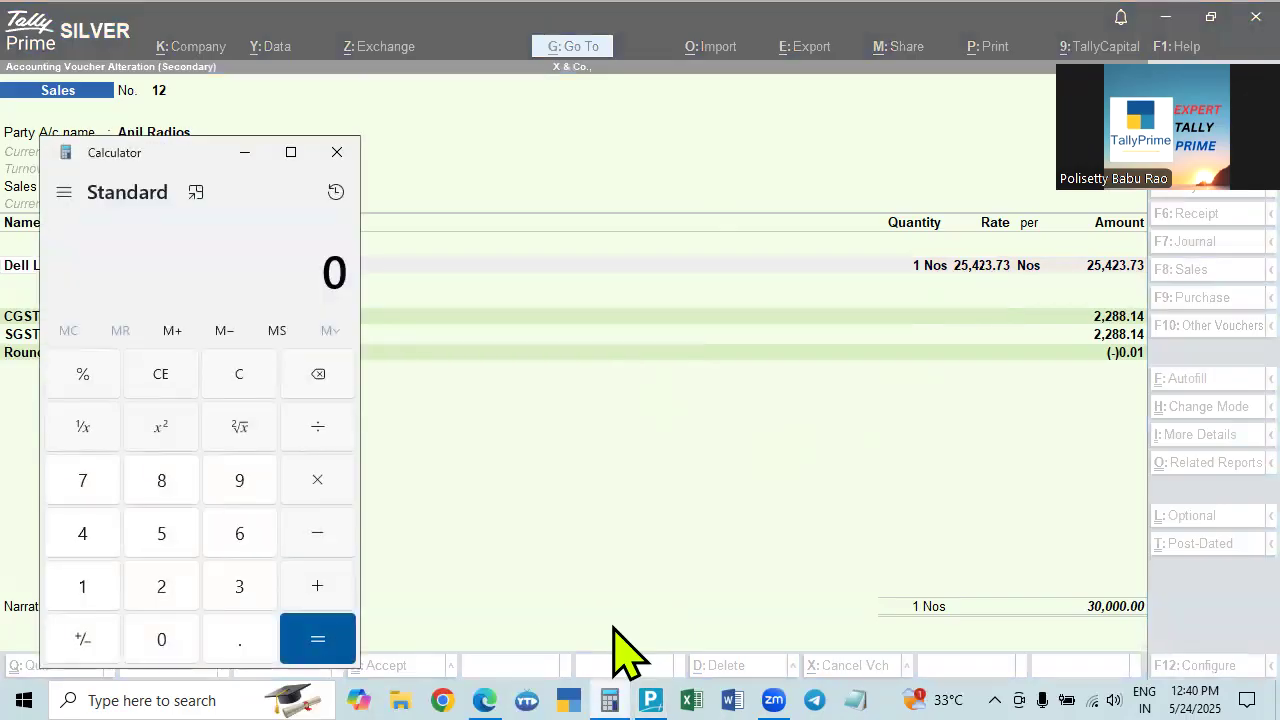
type("300000")
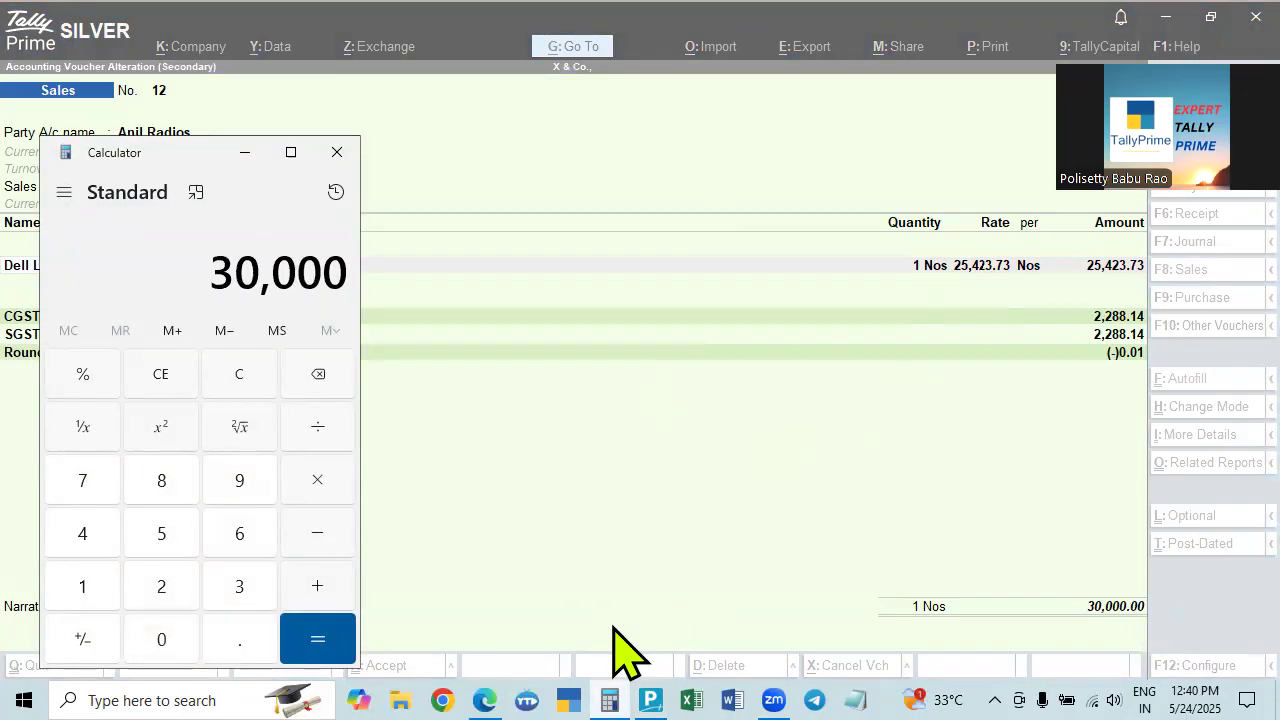
key("slash")
type("11")
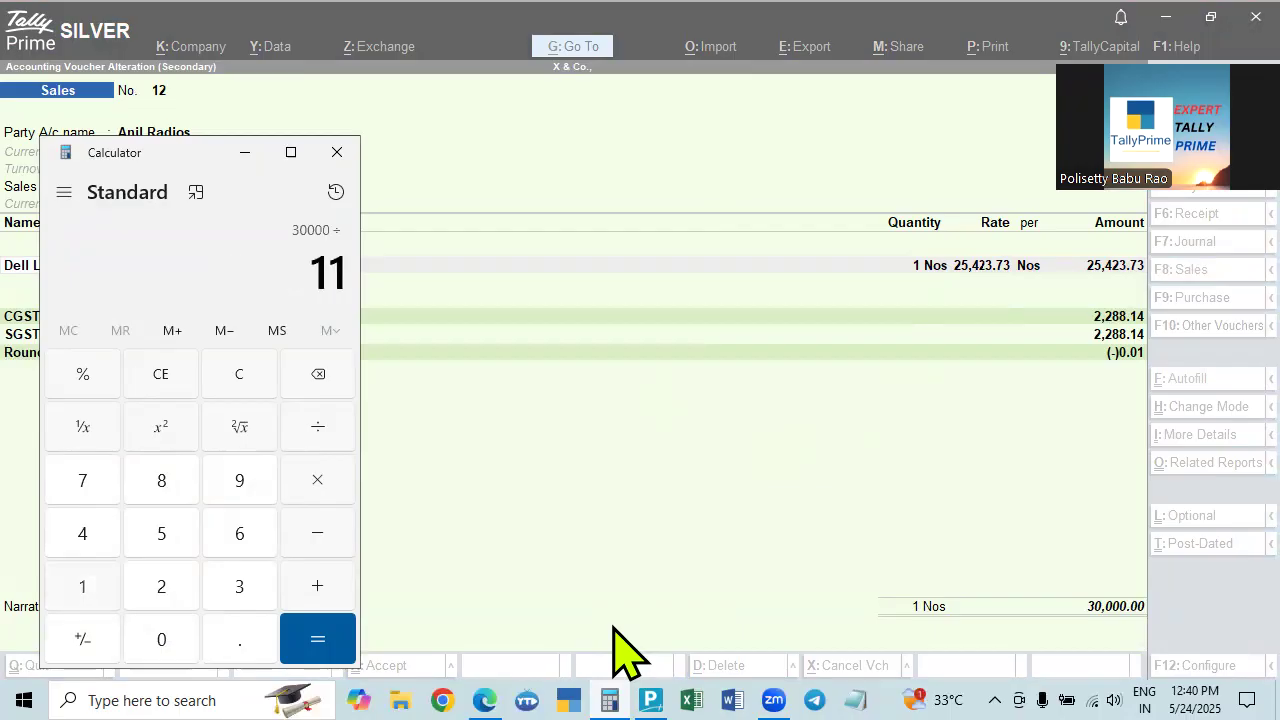
type("8*100")
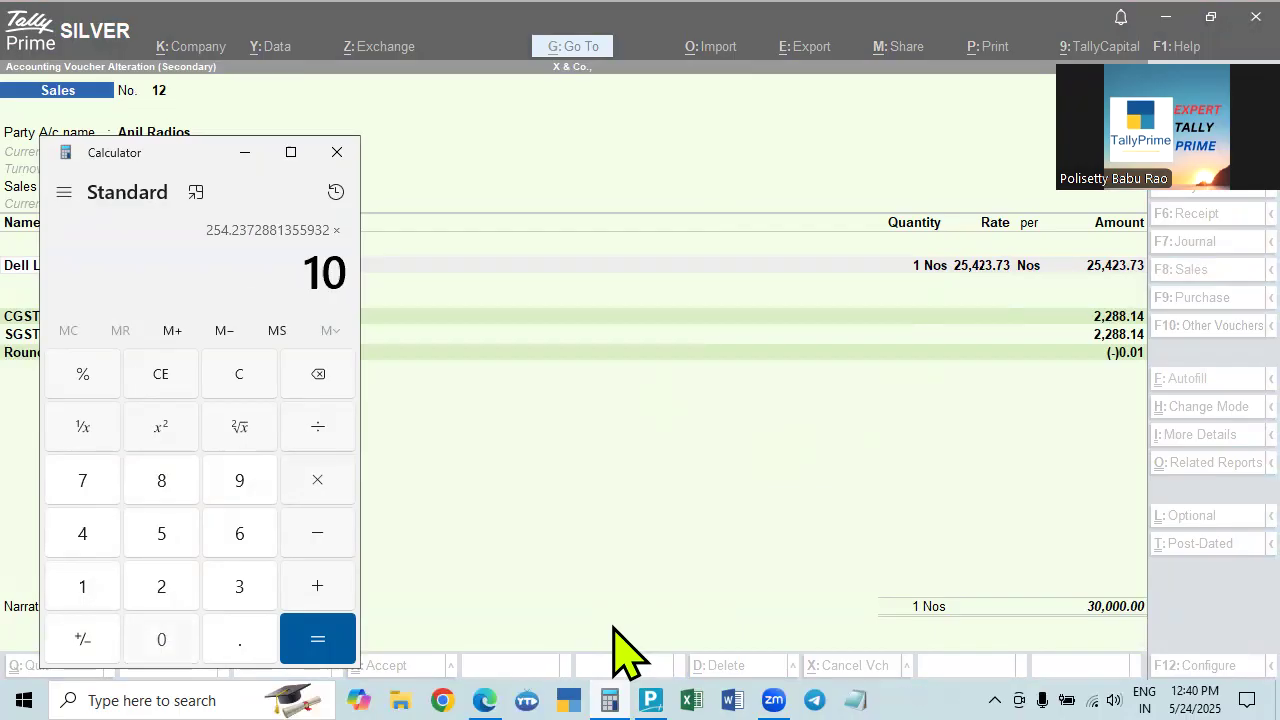
key("Return")
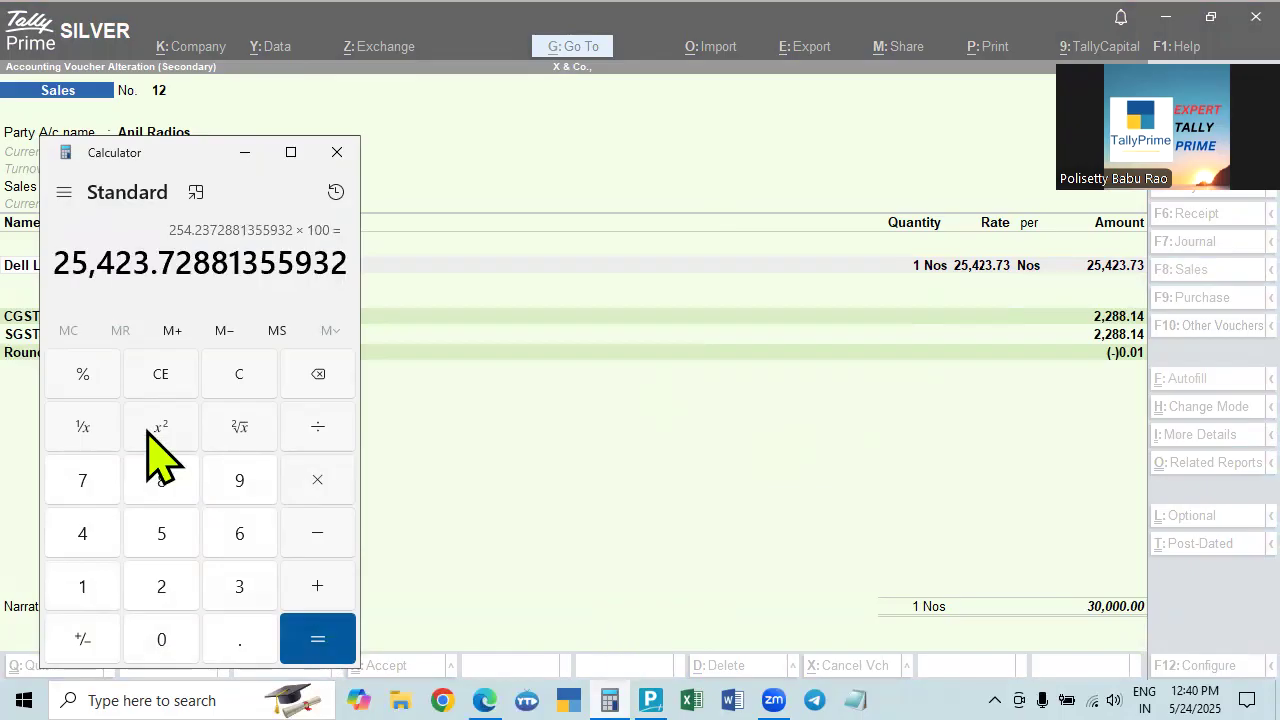
left_click(337, 153)
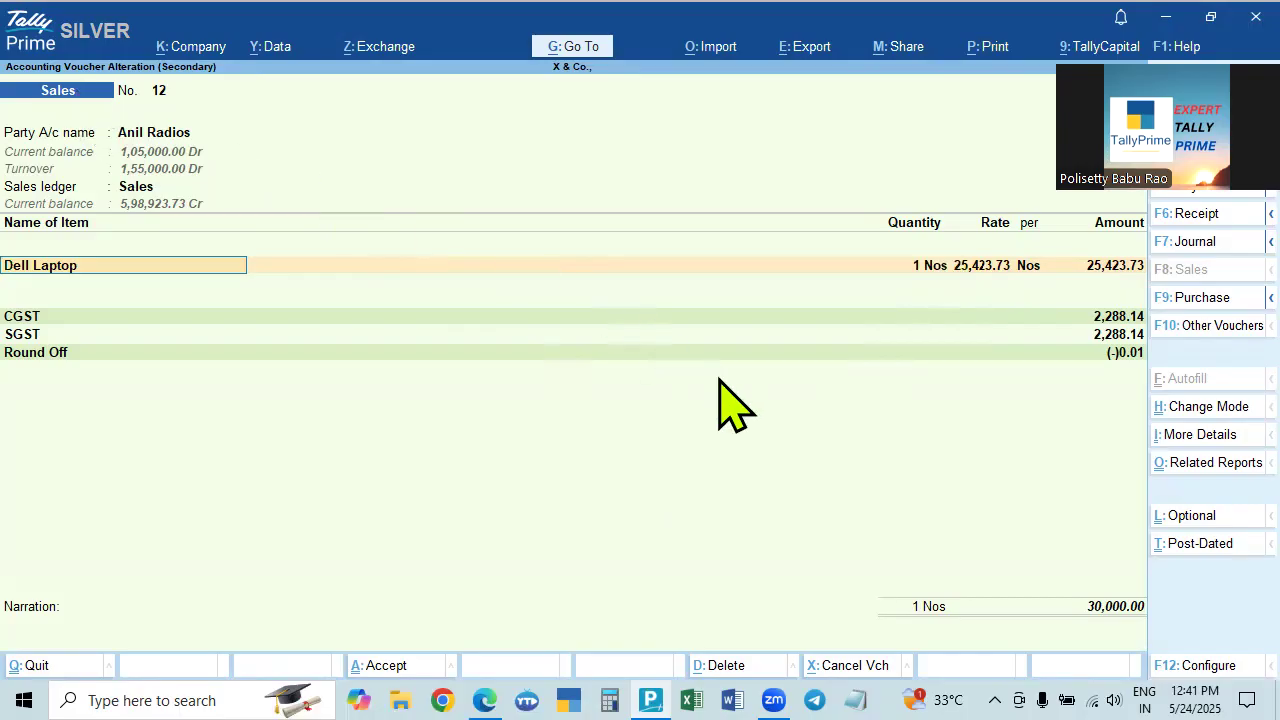
Configure the voucher to provide tax-inclusive rates for stock items, keeping Calculate Tax on Current Subtotal set to Yes.
key("F12")
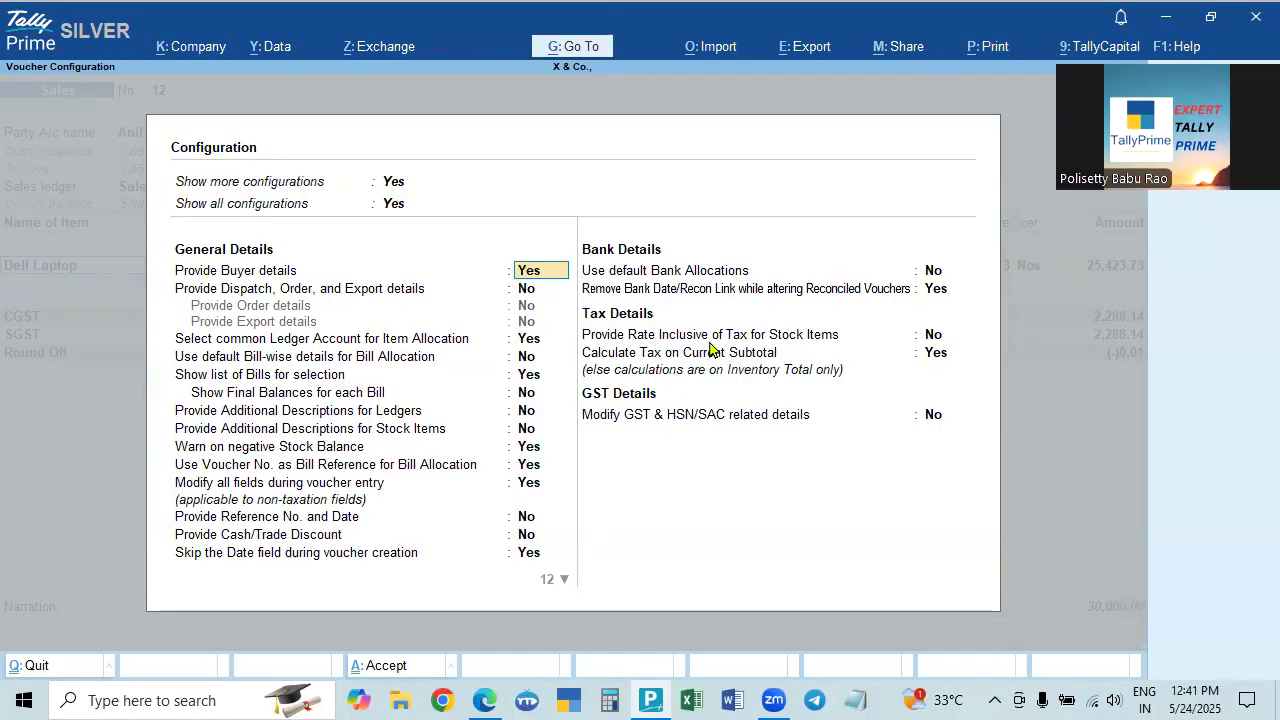
left_click(934, 337)
type("y")
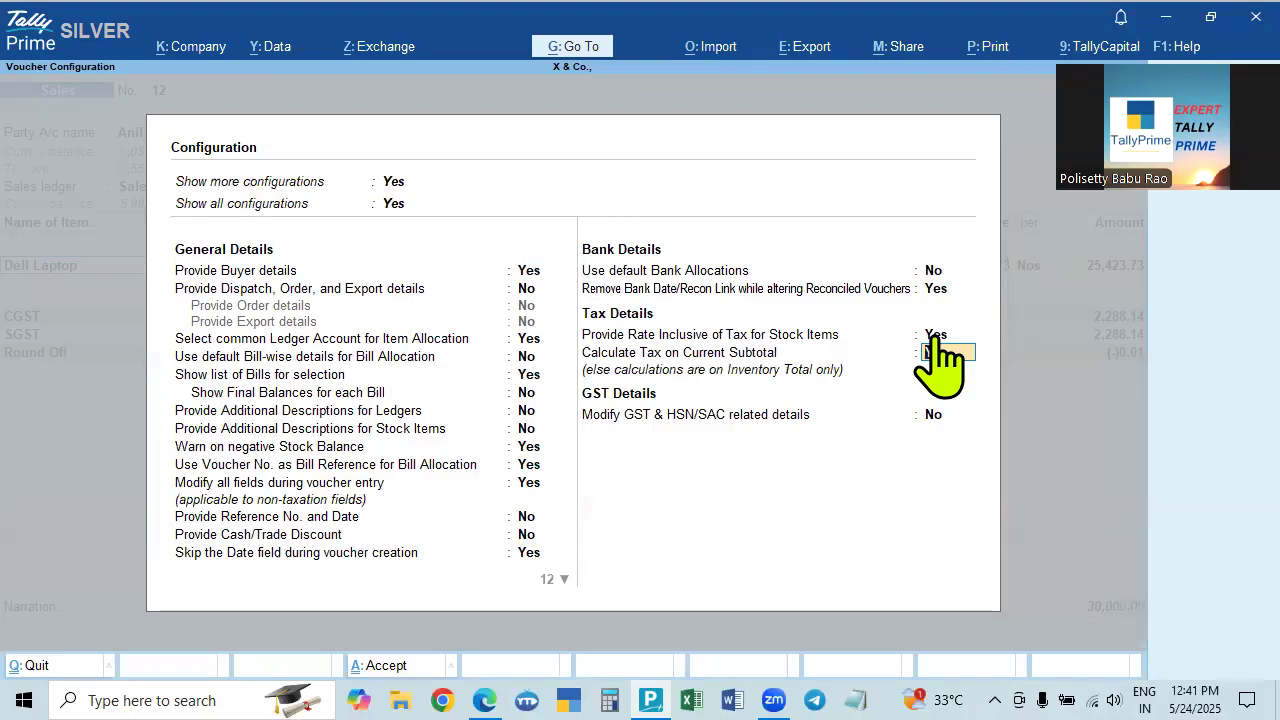
type("y")
key("Return")
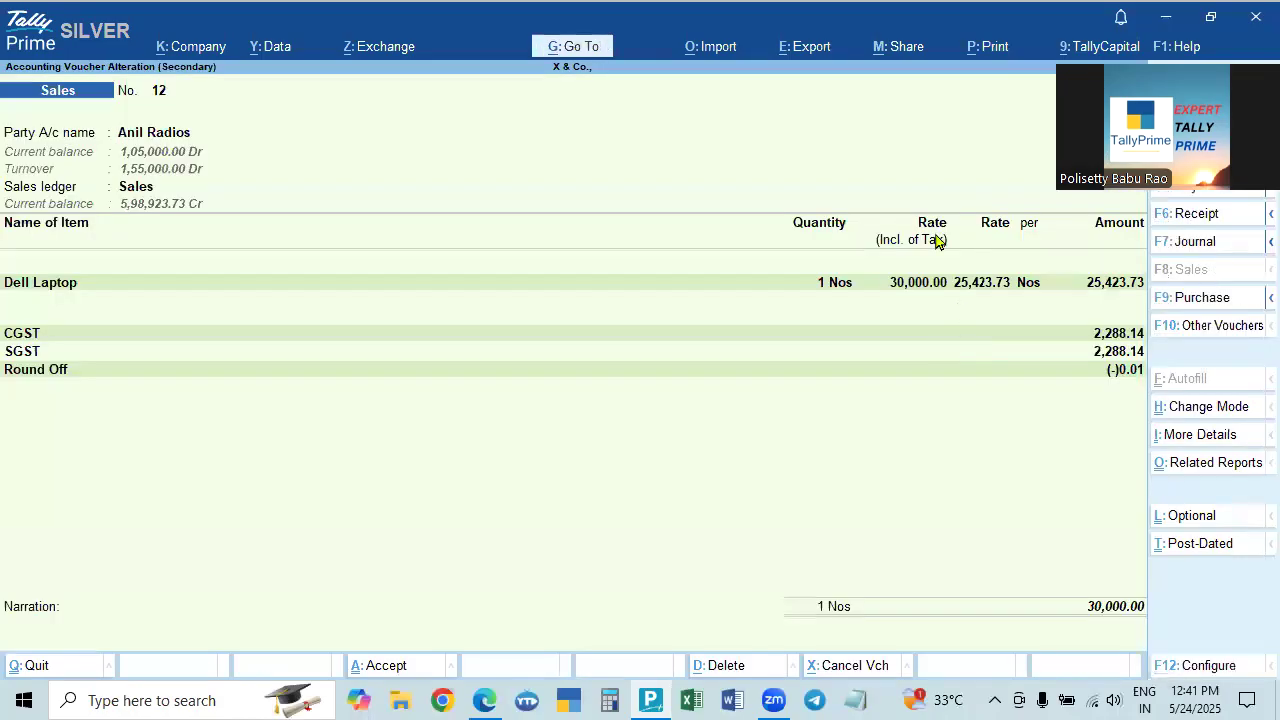
Set the Dell Laptop's tax-inclusive rate to 30,000 and accept the resulting rate and amount.
left_click(913, 289)
key("Return")
key("Return")
key("Return")
key("BackSpace")
type("30000")
key("Return")
key("Return")
key("Return")
key("Return")
key("Return")
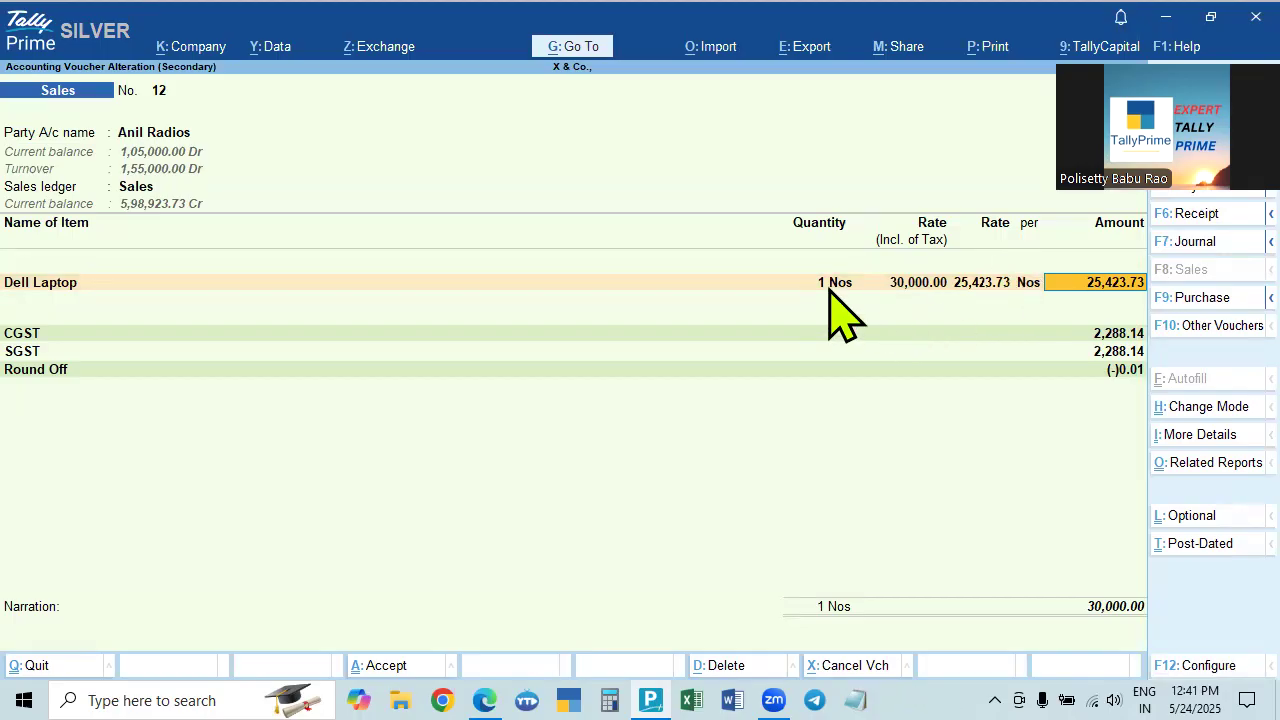
Set the Dell Laptop's quantity to 2 Nos in its item allocation, keeping the tax-inclusive rate of 30,000.
key("BackSpace")
key("BackSpace")
key("Return")
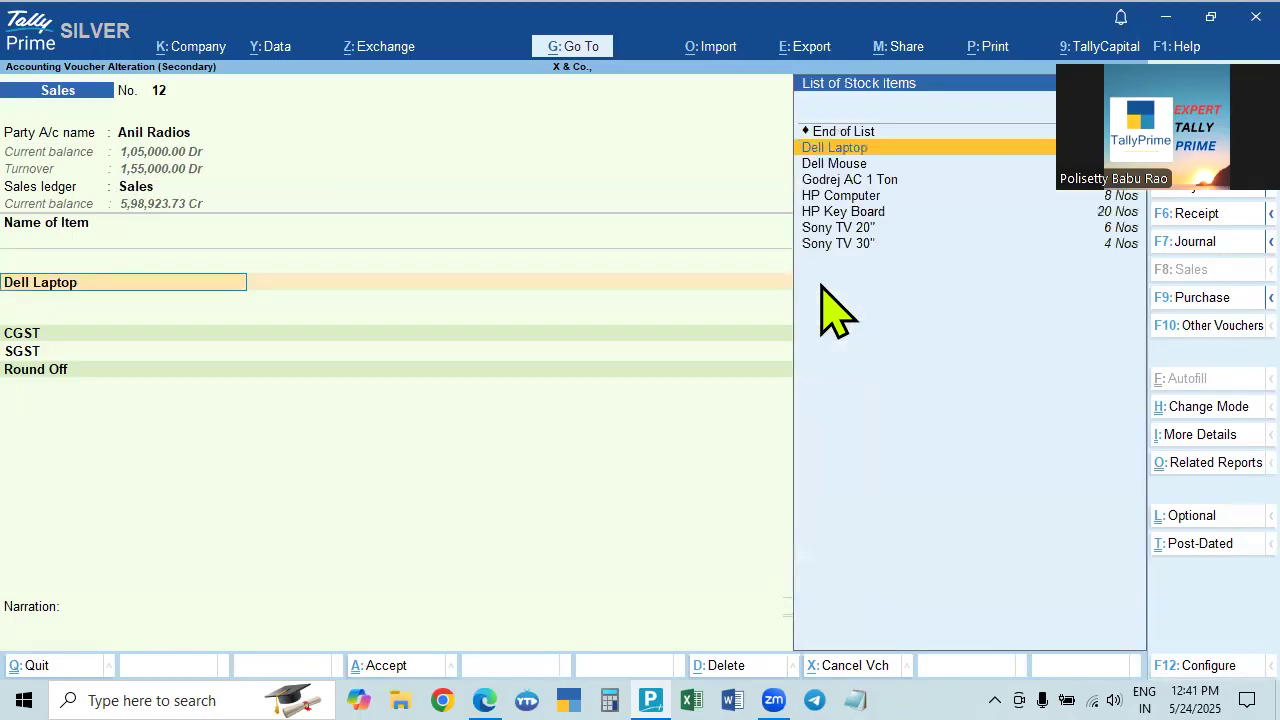
key("Return")
key("Return")
type("2")
key("Return")
key("Return")
key("Return")
key("Return")
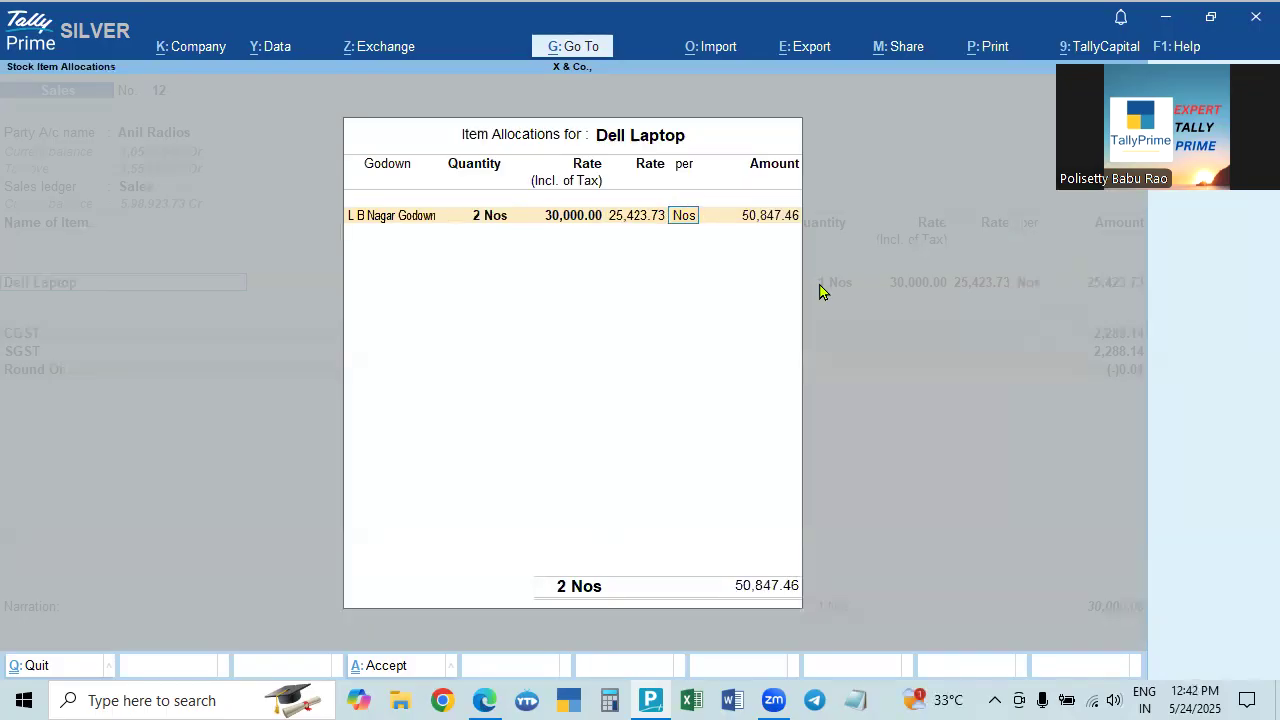
key("Return")
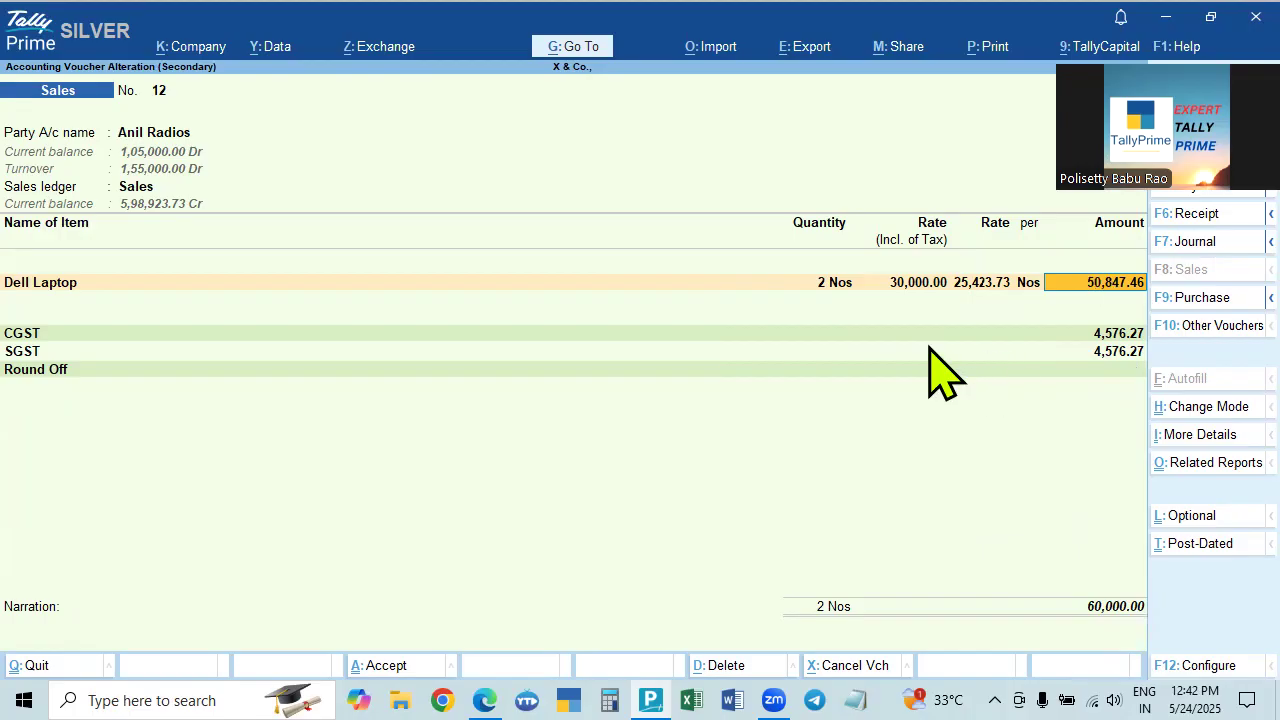
Set the voucher configuration option Provide Rate Inclusive of Tax for Stock Items to No.
key("F12")
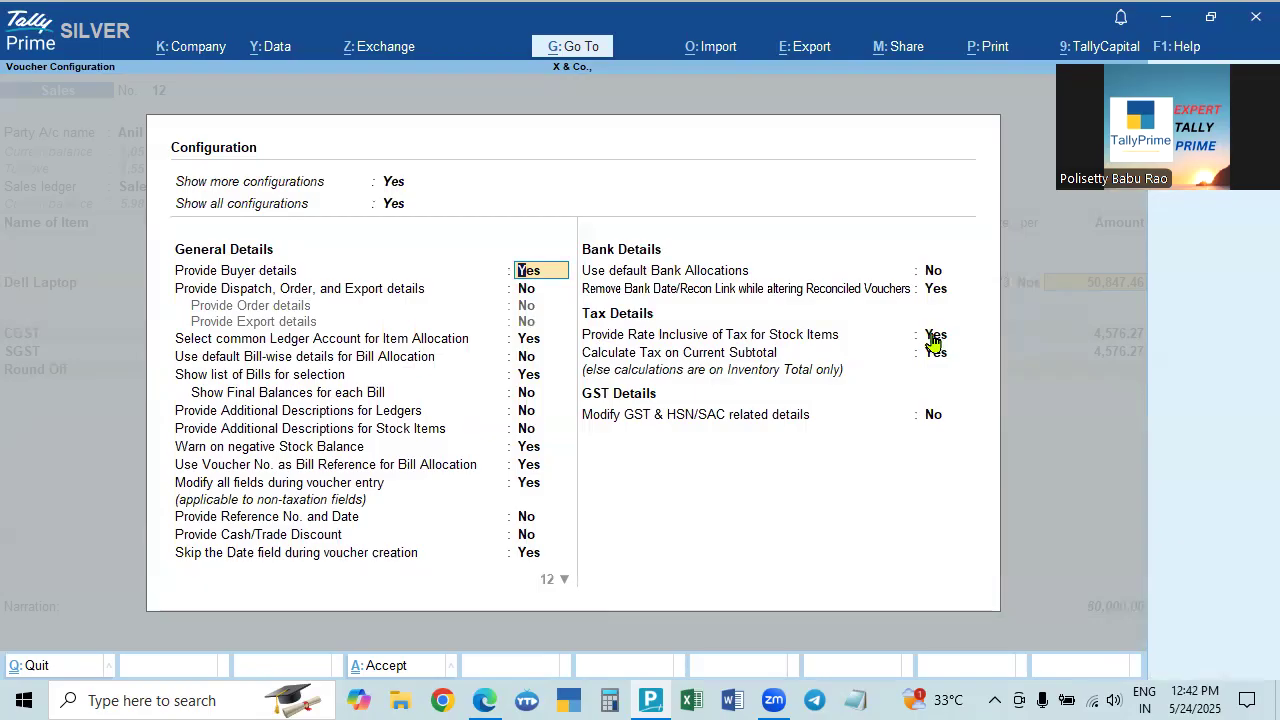
left_click(932, 336)
key("n")
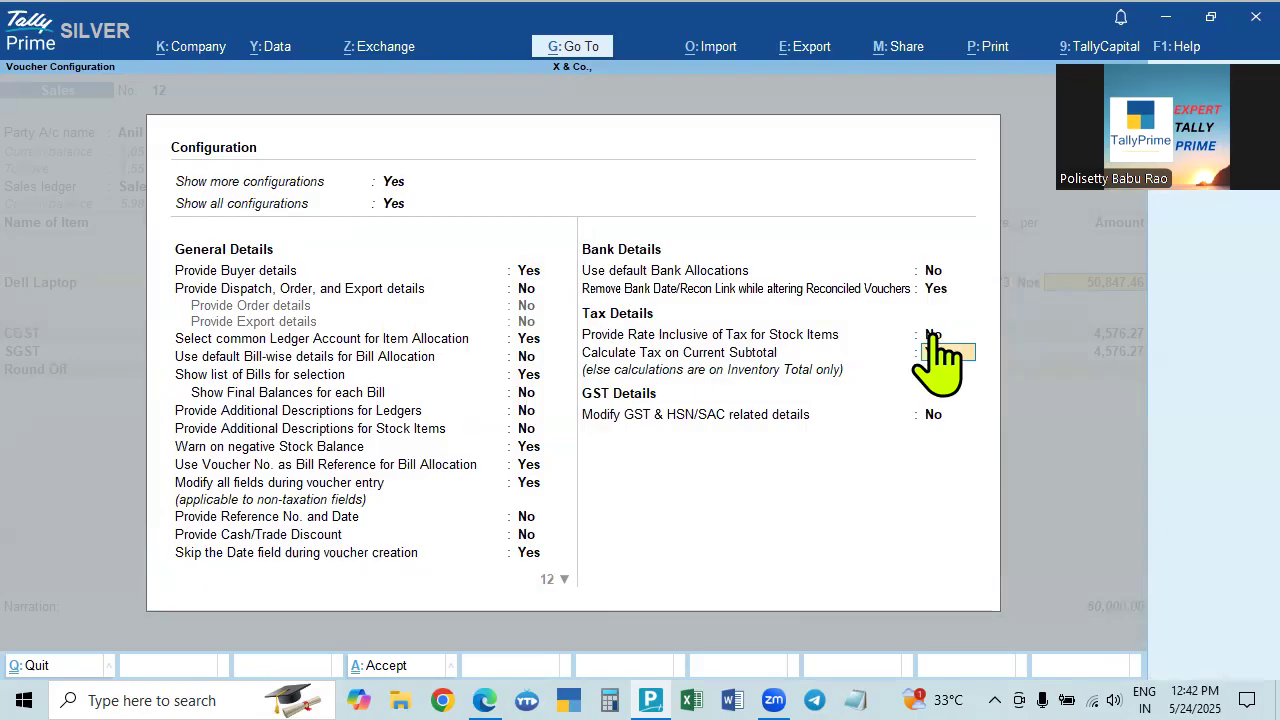
key("ctrl+a")
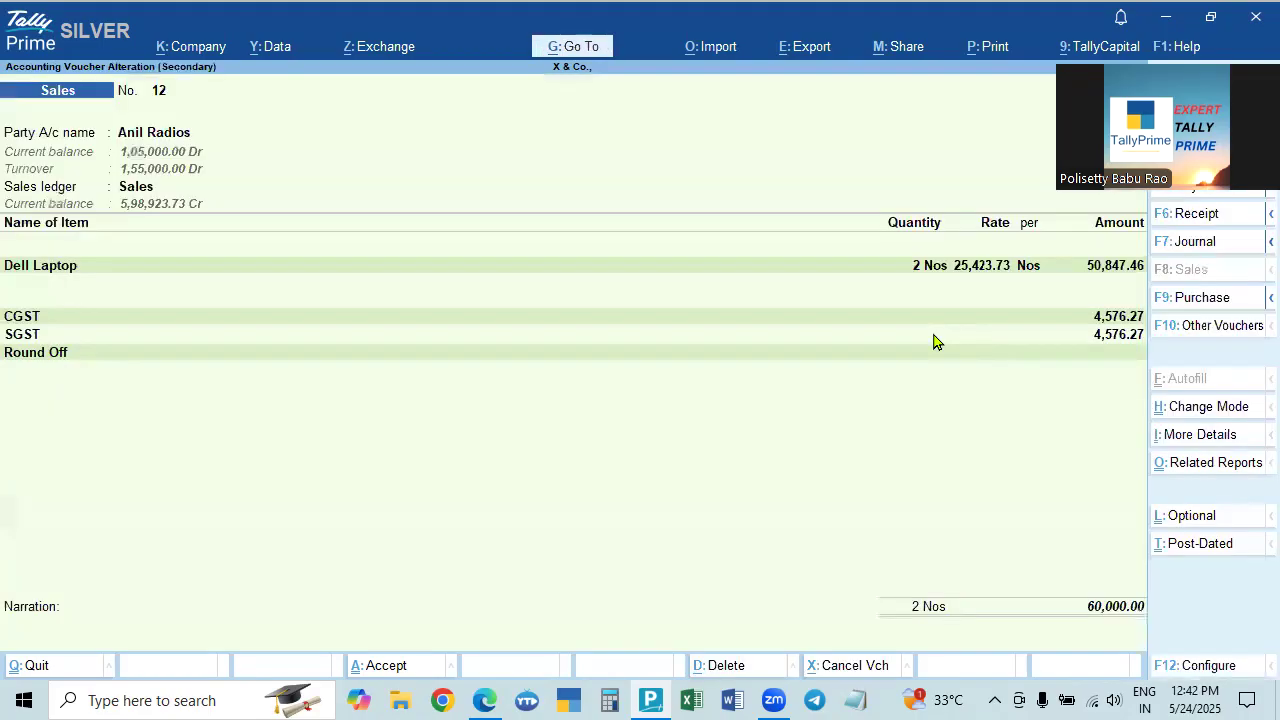
Set the Dell Laptop's quantity to 1 Nos and its regular rate to 30,000, accepting the amount.
left_click(996, 268)
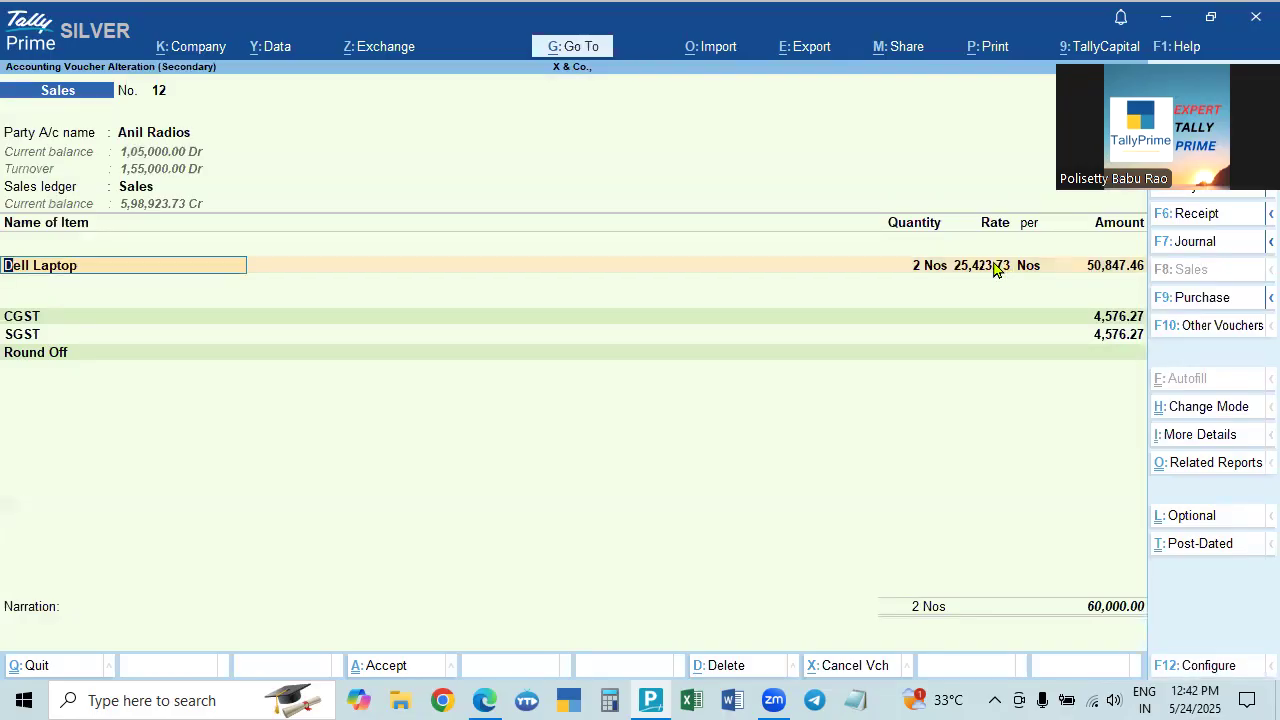
key("Return")
key("Return")
type("1")
key("Return")
type("30,000")
key("Return")
key("Return")
key("Return")
key("Return")
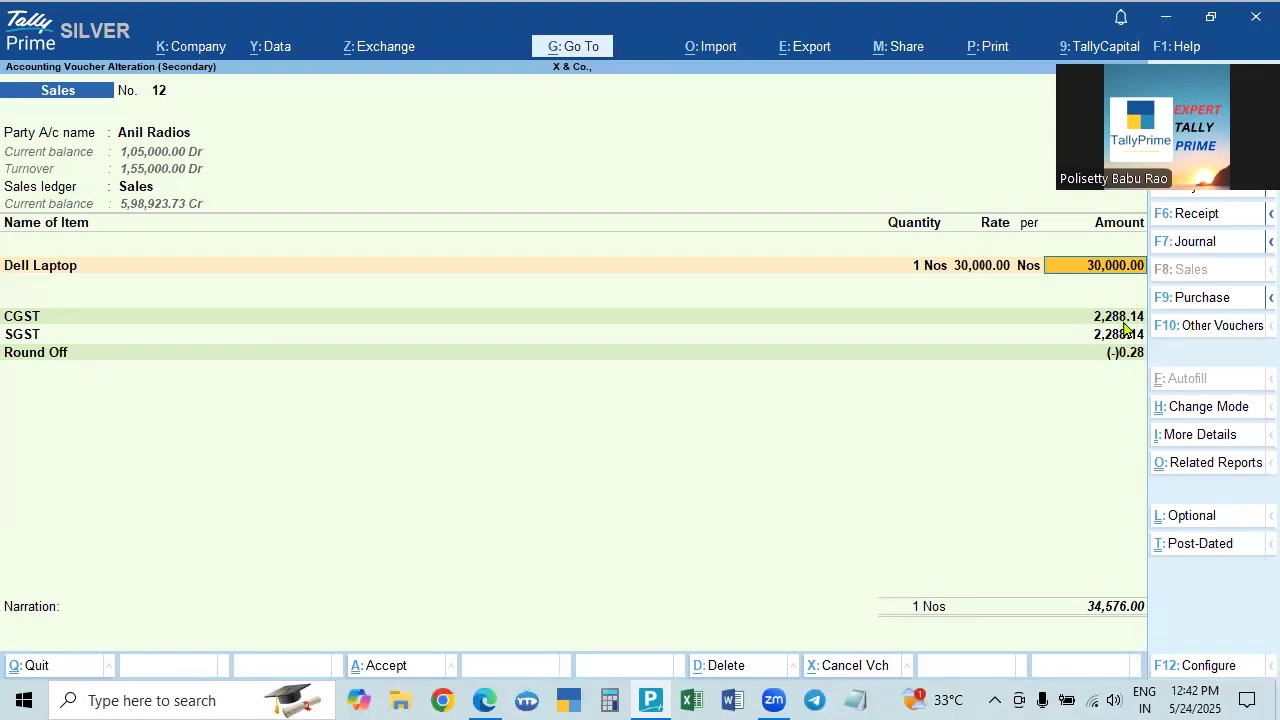
key("BackSpace")
key("Return")
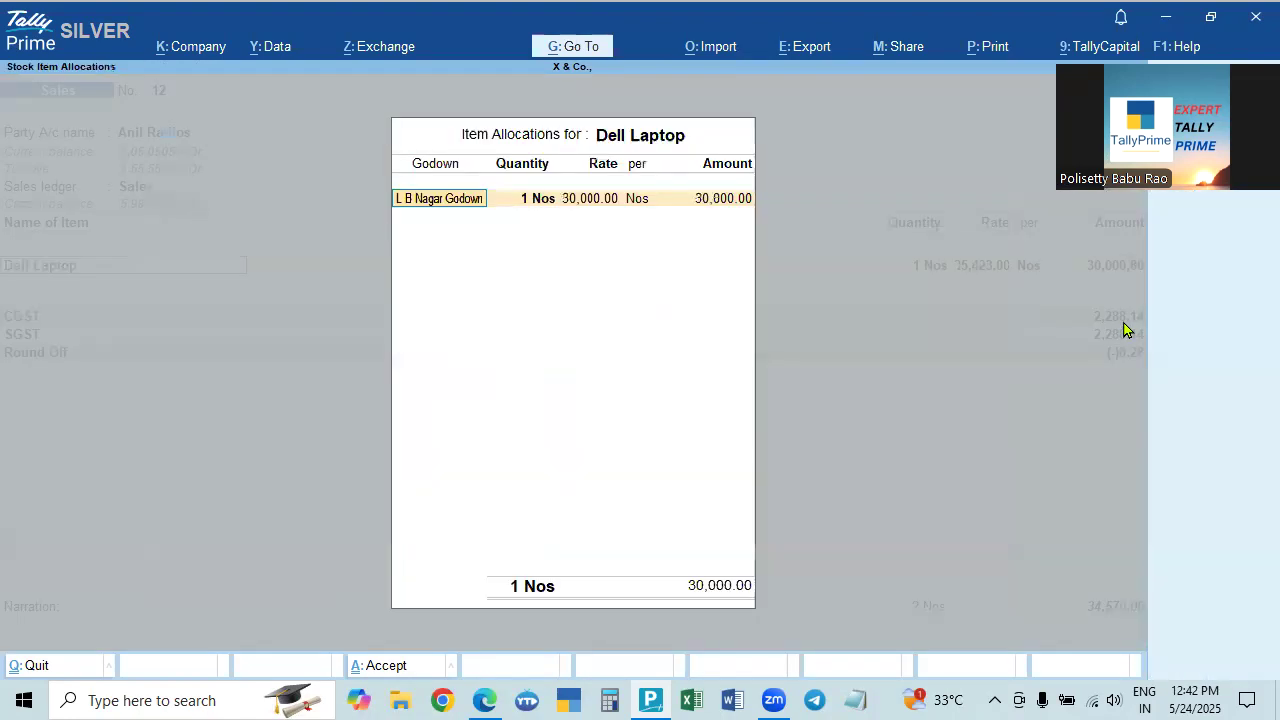
key("Return")
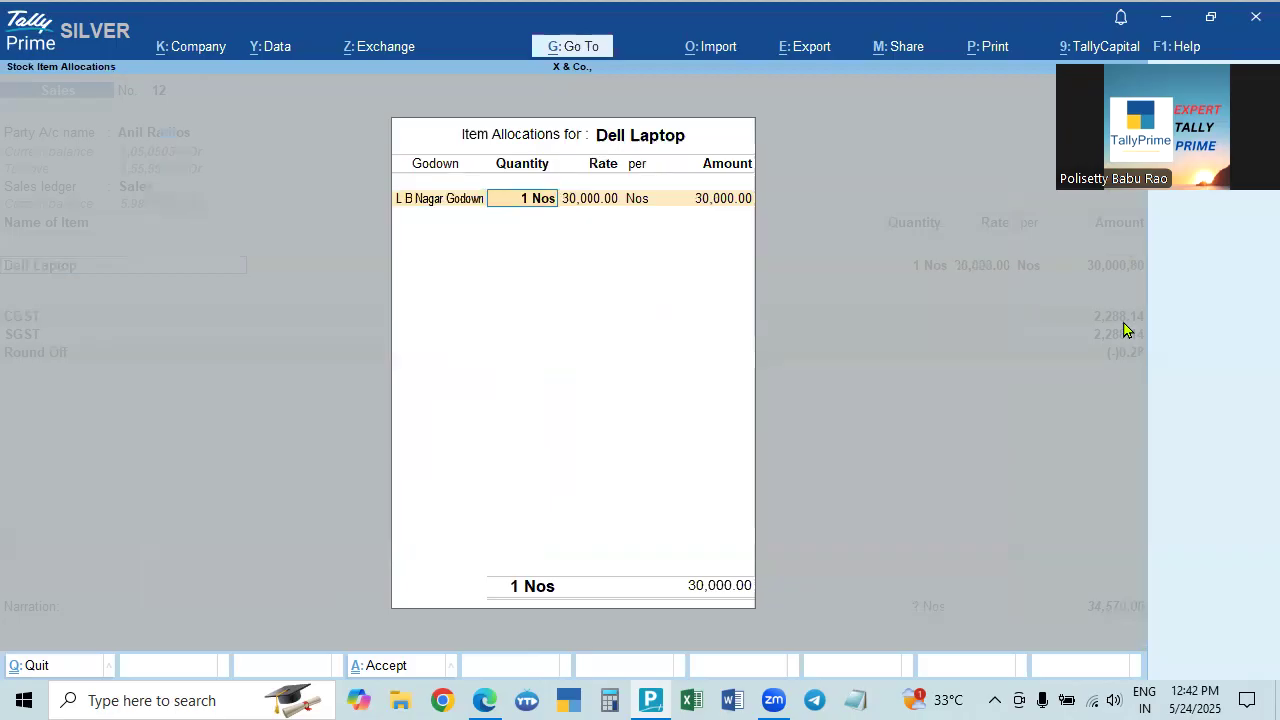
key("Escape")
key("Escape")
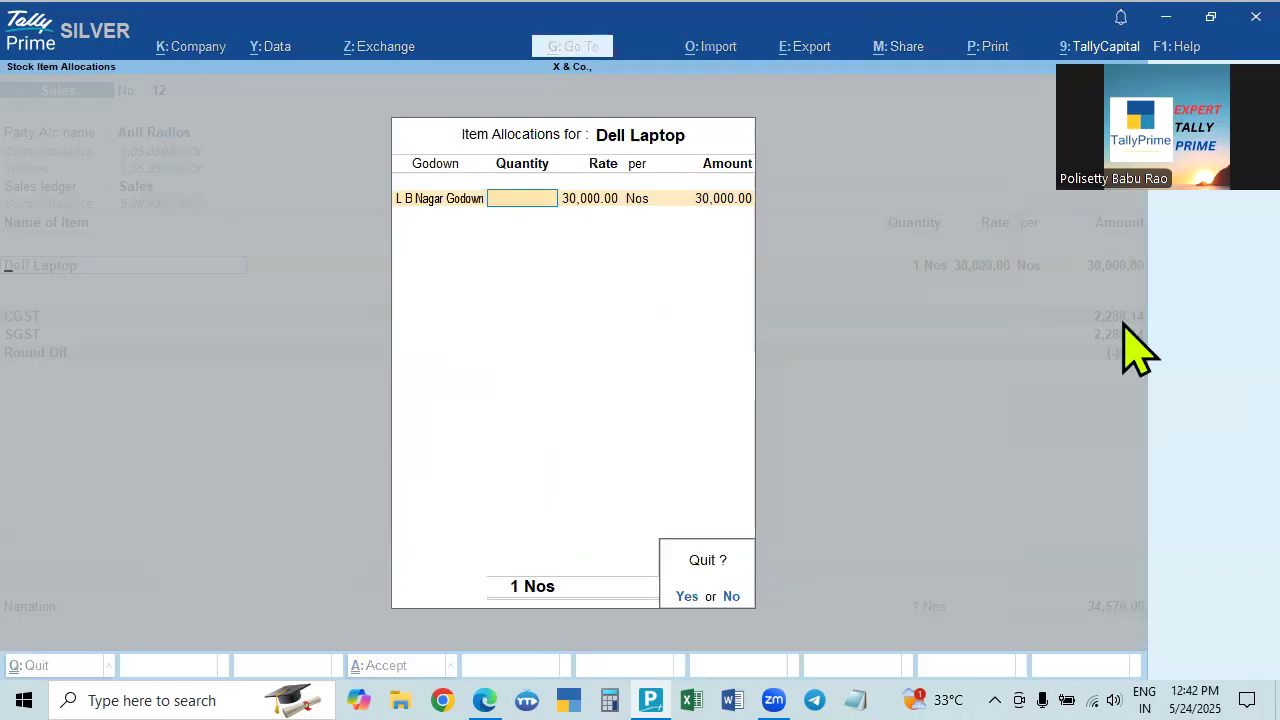
key("y")
Set Provide Rate Inclusive of Tax for Stock Items back to Yes in the voucher configuration.
key("F12")
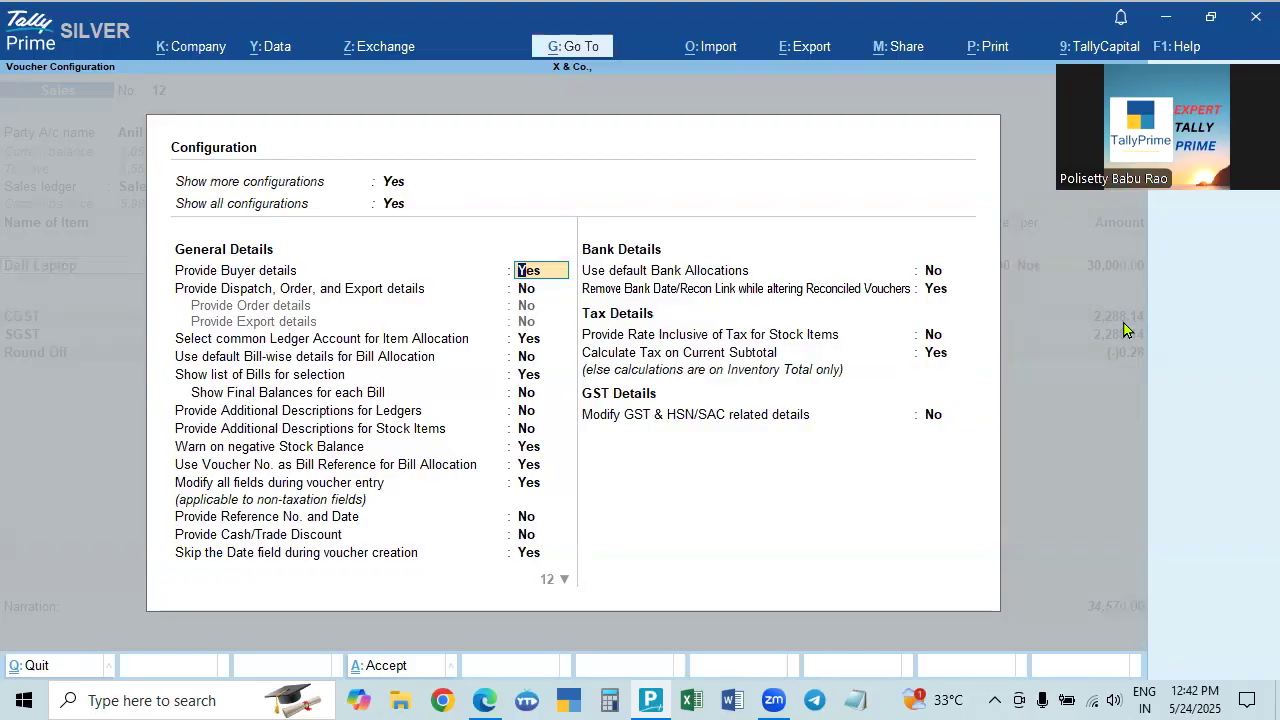
left_click(931, 335)
key("y")
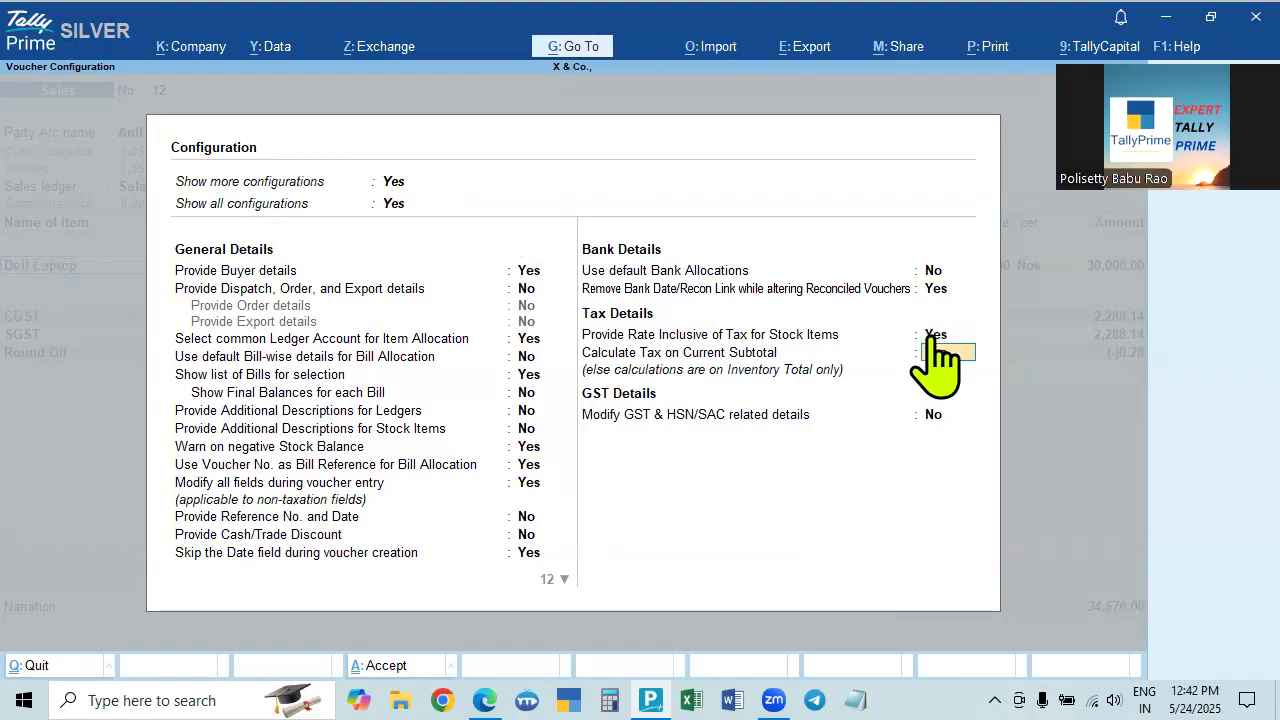
key("ctrl+a")
Go through the party details to the Dell Laptop's item allocation and try to set its tax-inclusive rate to 30,000.
key("Return")
key("Return")
key("Return")
key("Return")
key("Return")
key("Return")
key("Return")
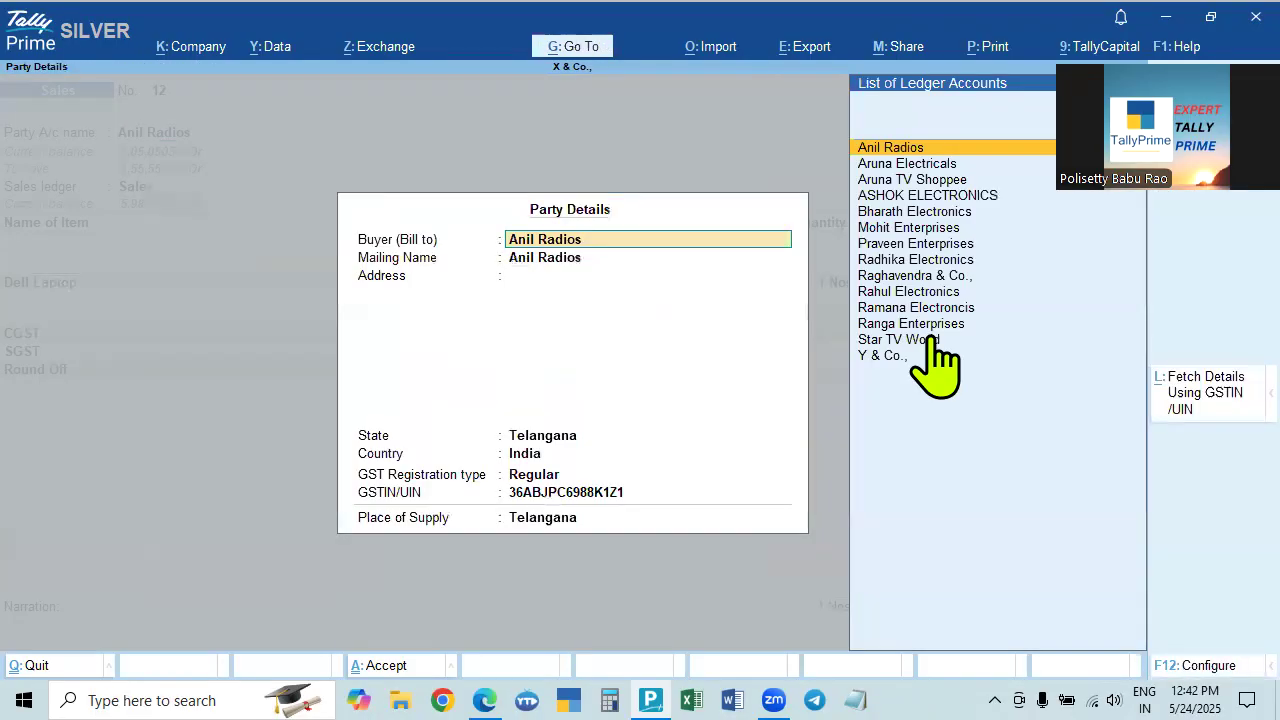
key("Return")
key("Return")
key("Return")
key("Return")
key("Return")
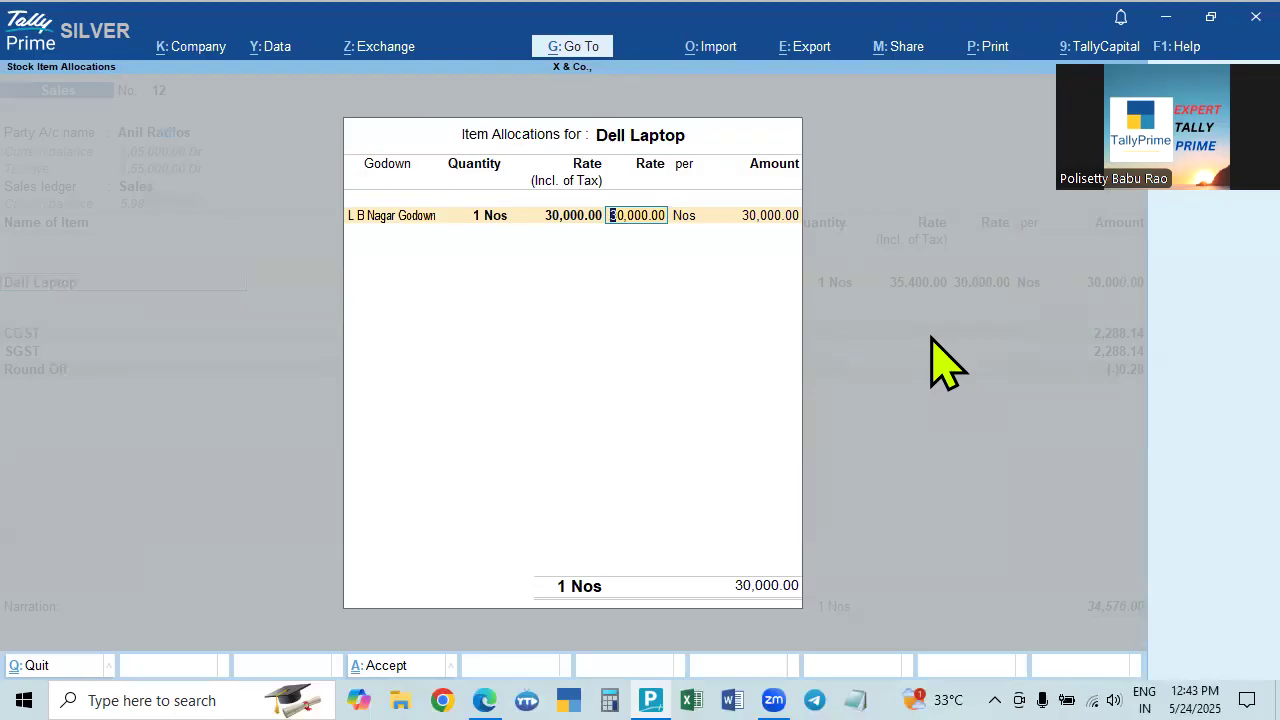
key("shift+Tab")
type("3000")
key("Return")
key("Return")
key("Return")
key("Return")
key("Return")
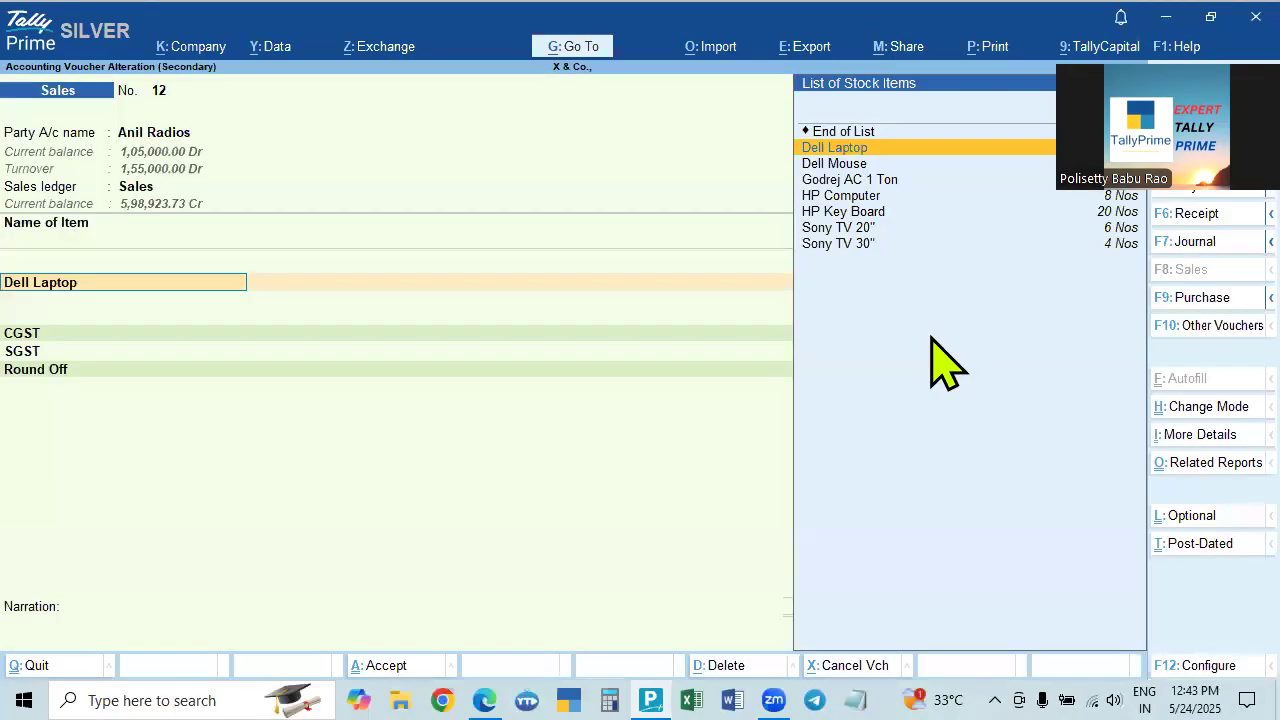
Leave the laptop's item allocation and recheck the tax-inclusive rate option in the voucher configuration, keeping it at Yes.
key("Return")
key("Return")
key("BackSpace")
key("Escape")
key("y")
key("F12")
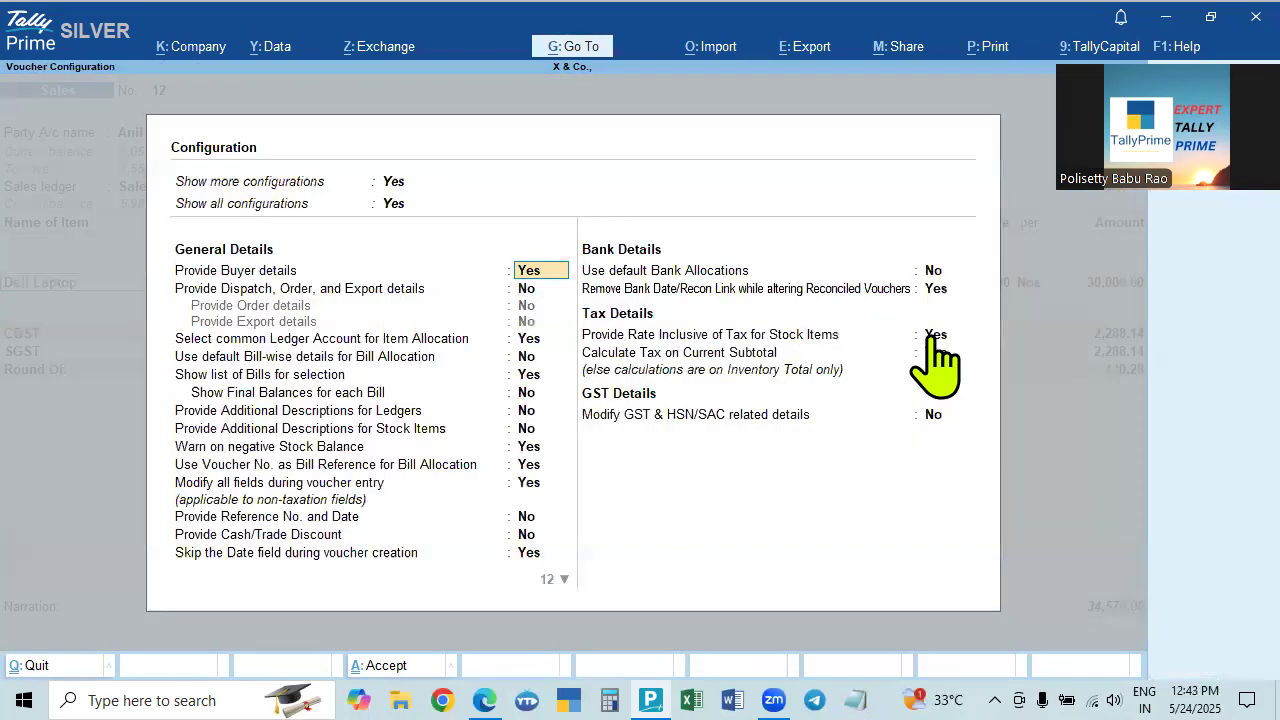
left_click(720, 338)
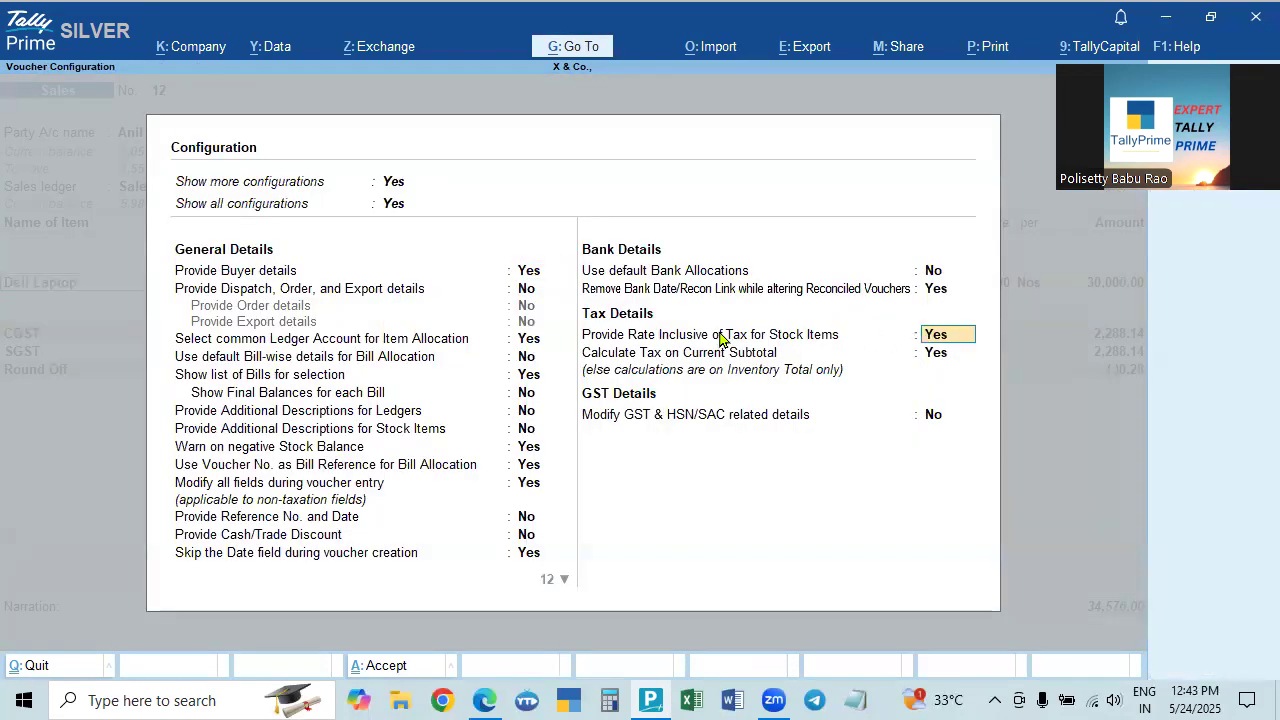
key("Return")
key("ctrl+a")
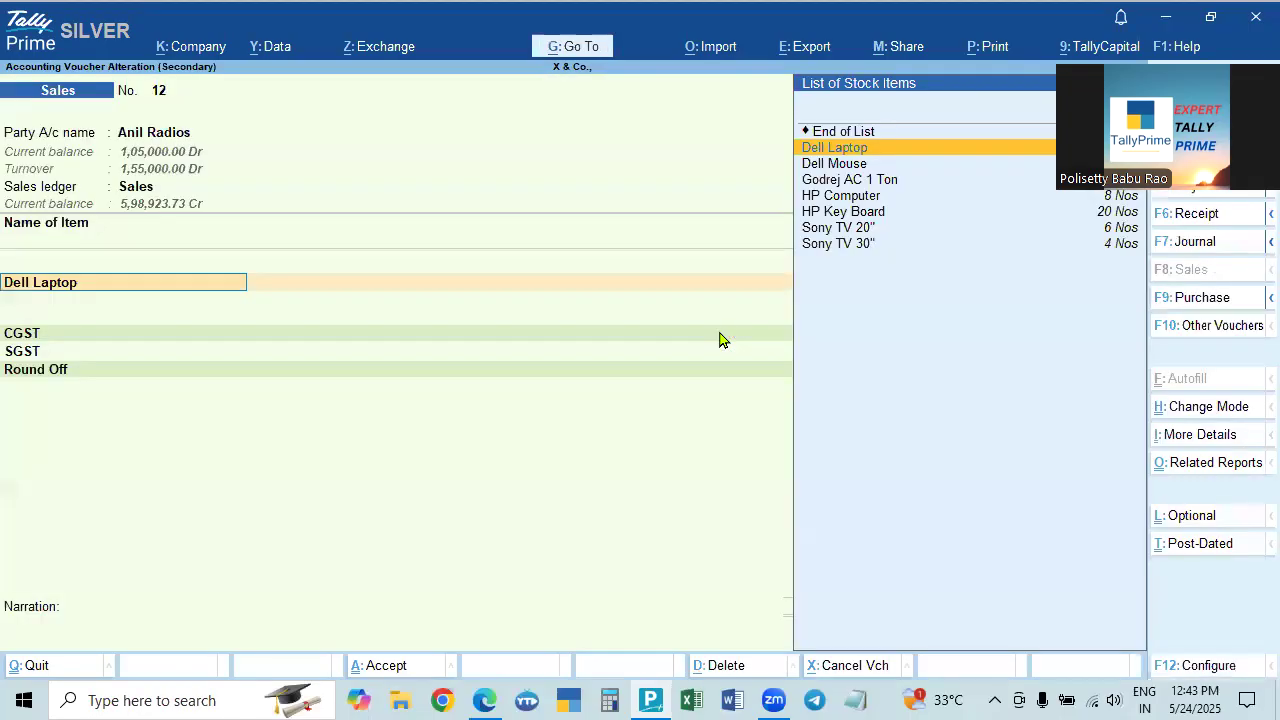
Re-enter 30,000 as the Dell Laptop's tax-inclusive rate in its item allocation and accept the resulting rate and amount.
key("Return")
key("Return")
key("Return")
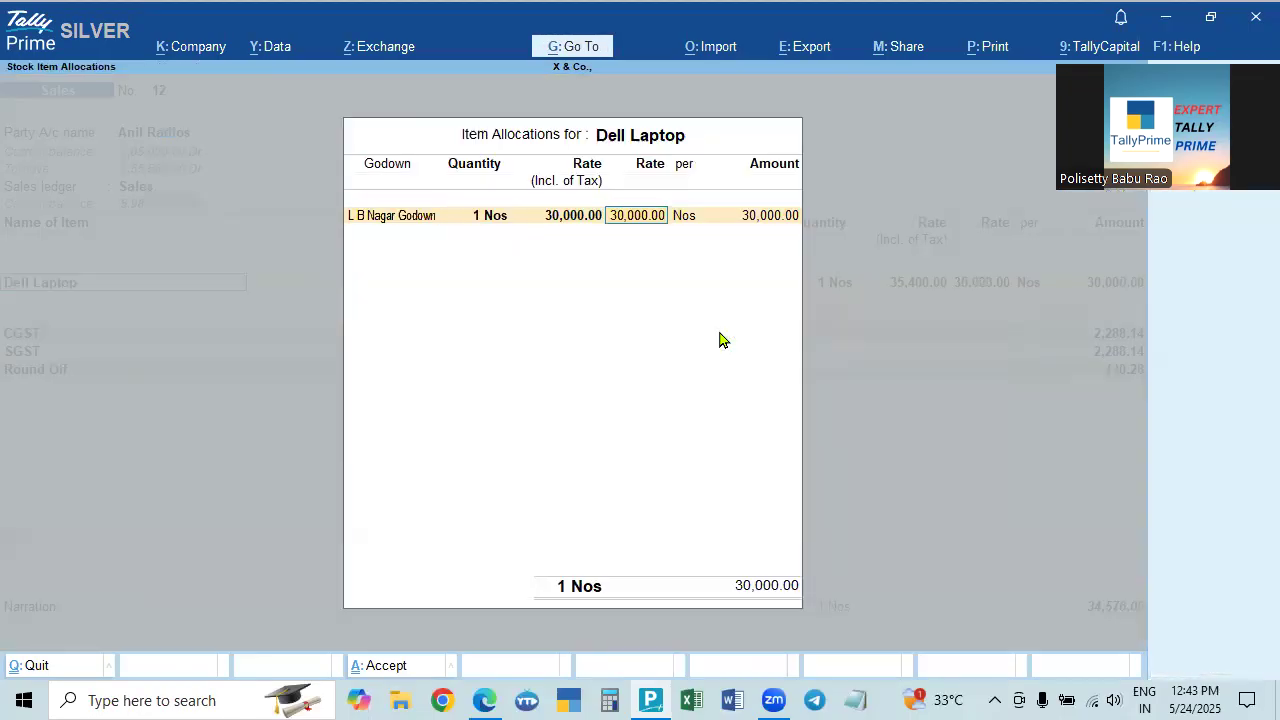
key("BackSpace")
key("BackSpace")
type("30,000")
key("Return")
key("Return")
key("Return")
key("Return")
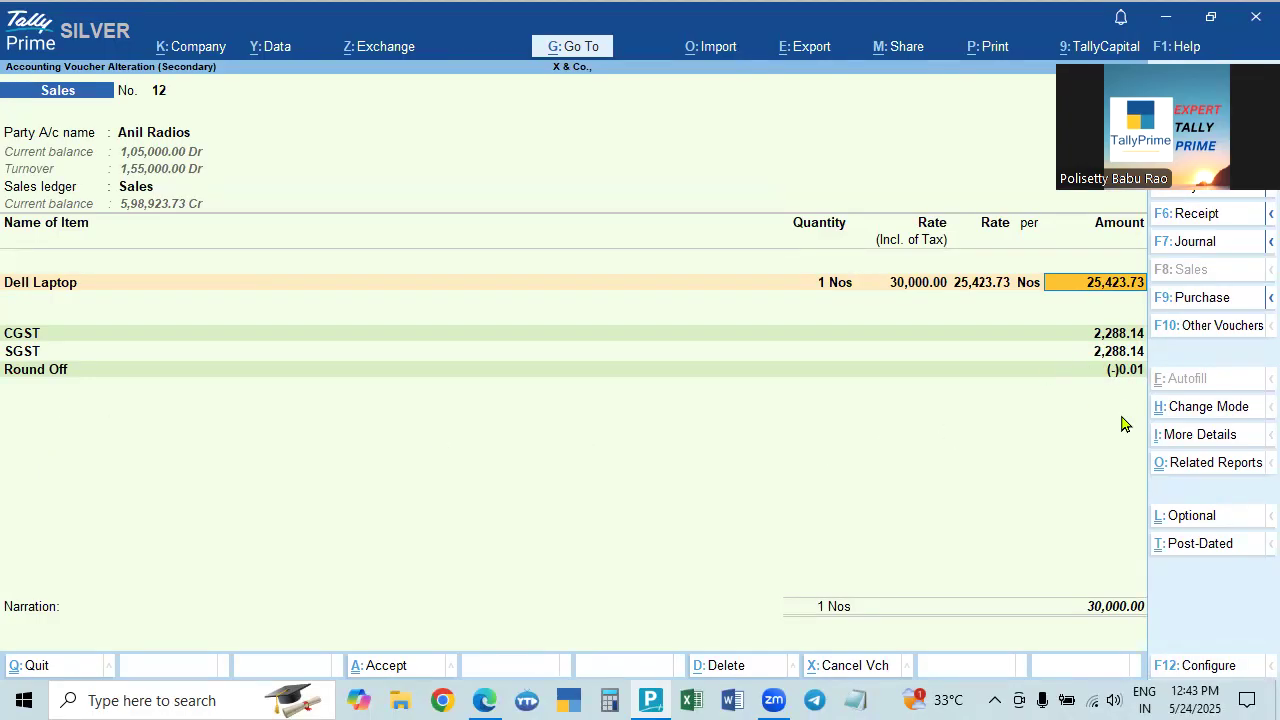
Quit sales voucher 12 without saving, return to the Gateway of Tally and shut the company X & Co.
key("Escape")
key("Return")
key("Escape")
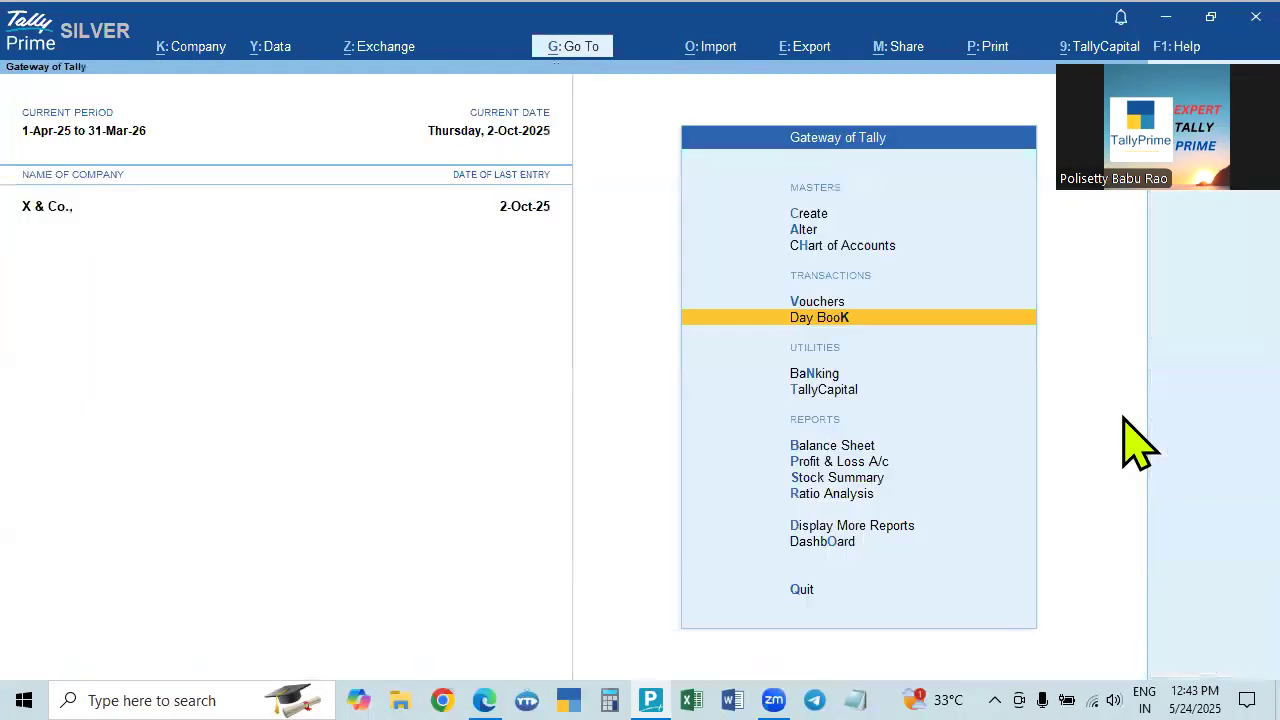
key("Escape")
key("Escape")
key("ctrl+F3")
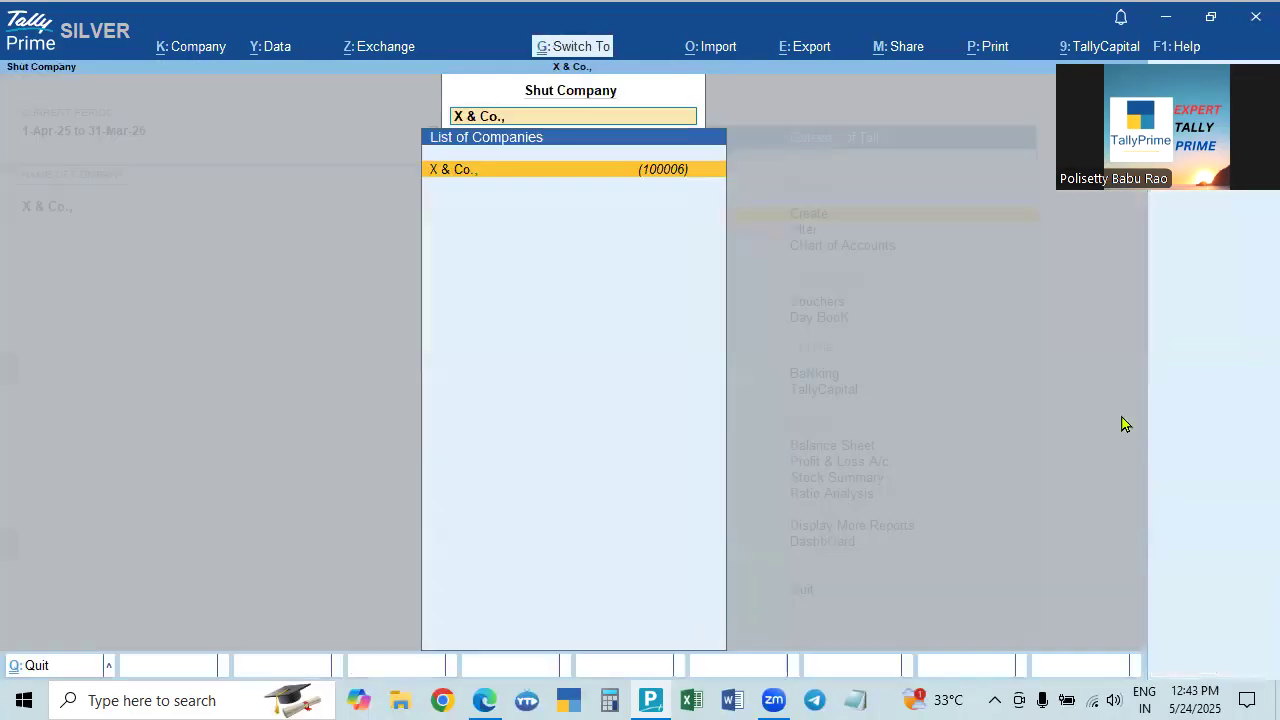
key("Return")
Load the company Sri Krishna Enterprises (25-26) from the list of companies.
key("Down")
key("Down")
key("Down")
key("Down")
key("Down")
key("Down")
key("Down")
key("Down")
key("Down")
key("Down")
key("Down")
key("Down")
key("Down")
key("Down")
key("Down")
key("Down")
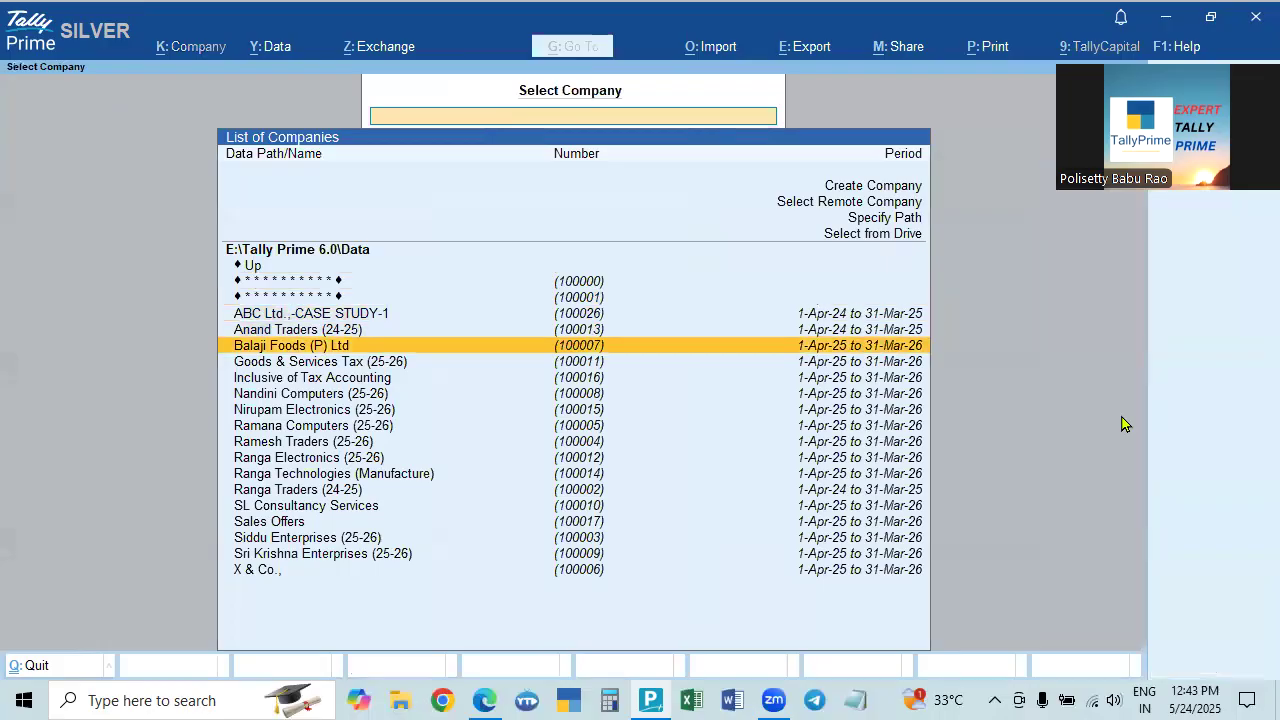
key("Down")
key("Return")
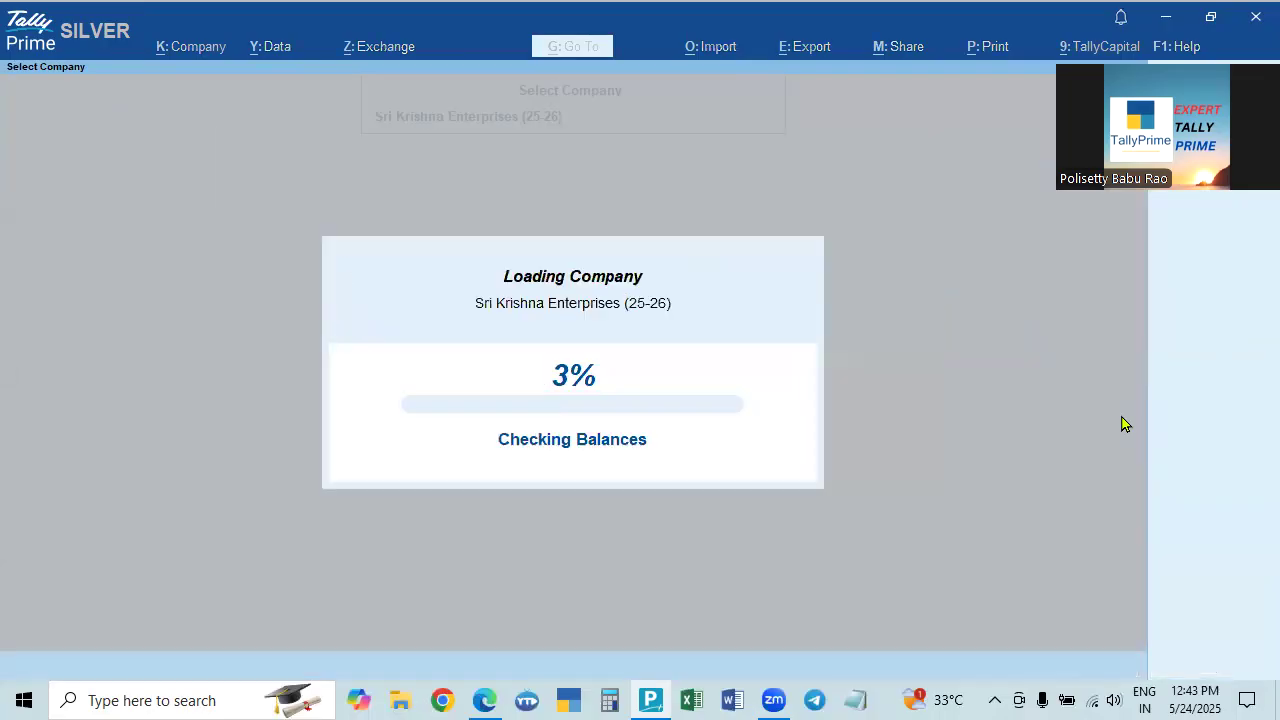
Open sales voucher 3 for the party Inclusive of Tax Accounting from the Day Book.
key("Down")
key("Down")
key("Down")
key("Down")
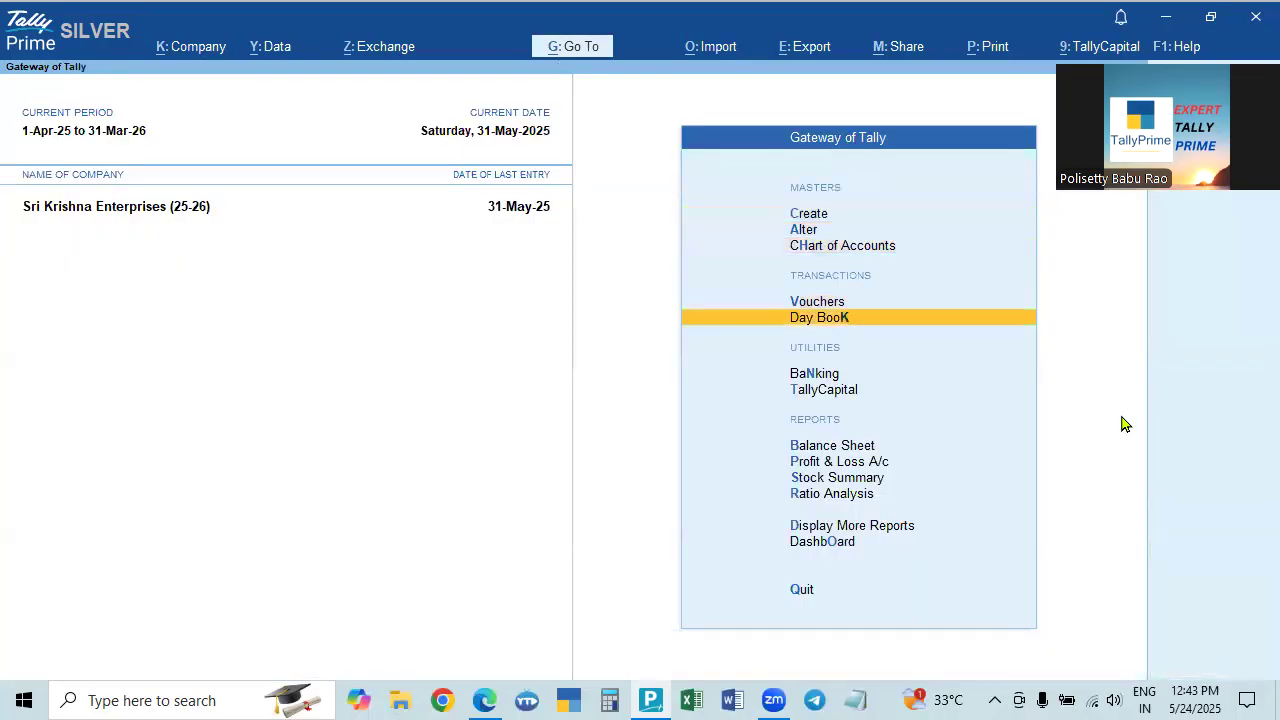
key("Return")
key("Down")
key("Down")
key("Down")
key("Down")
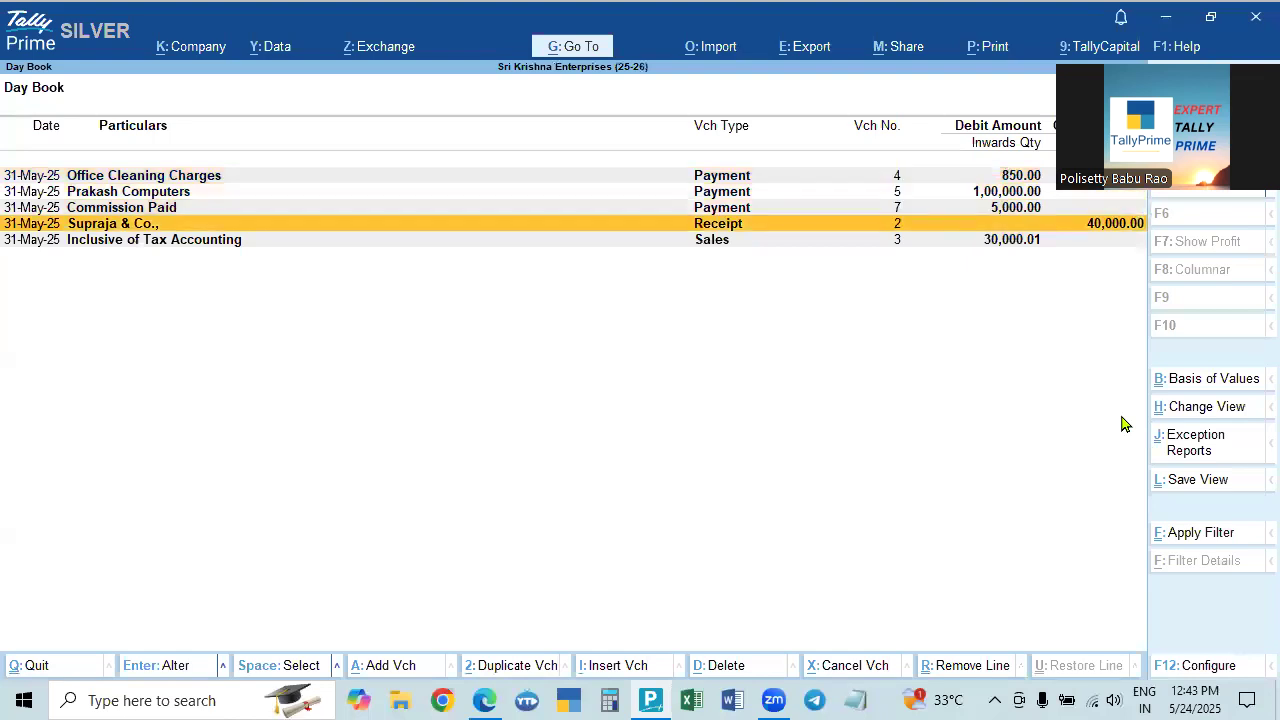
key("Return")
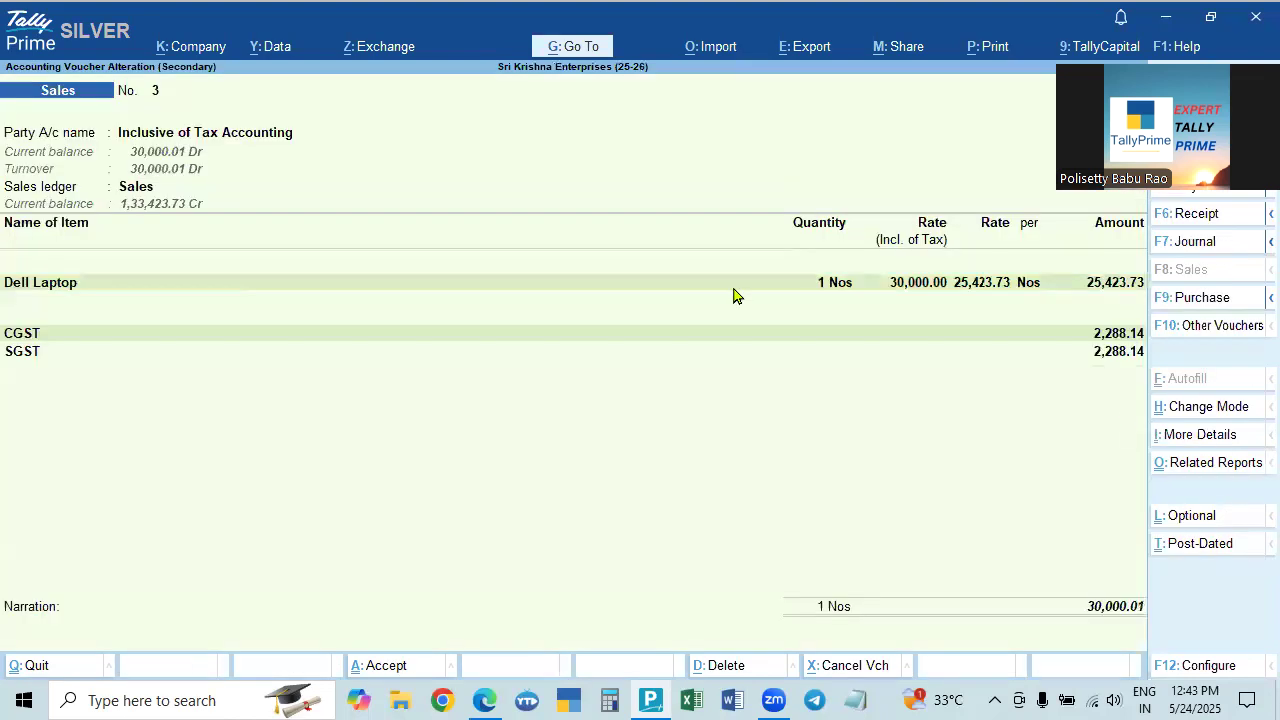
Re-enter the Dell Laptop's tax-inclusive rate as 30,000 in sales voucher 3.
left_click(77, 291)
key("Return")
key("Return")
key("BackSpace")
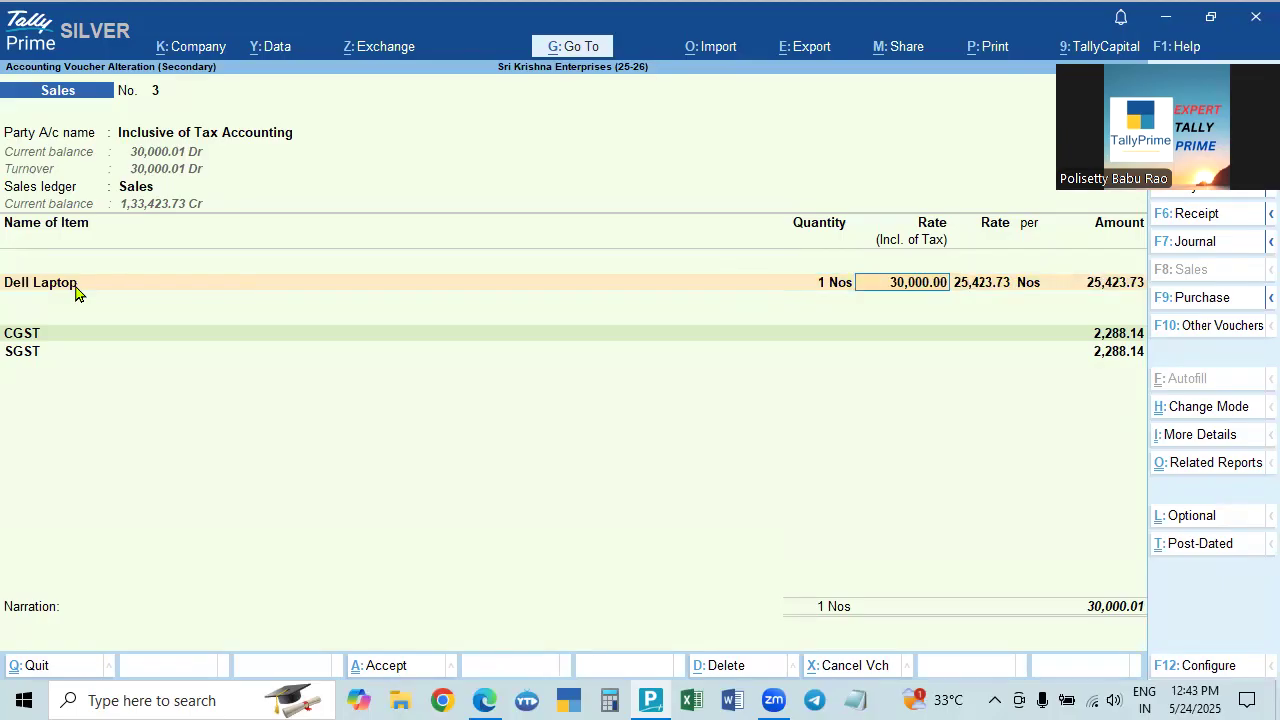
type("300000")
key("Return")
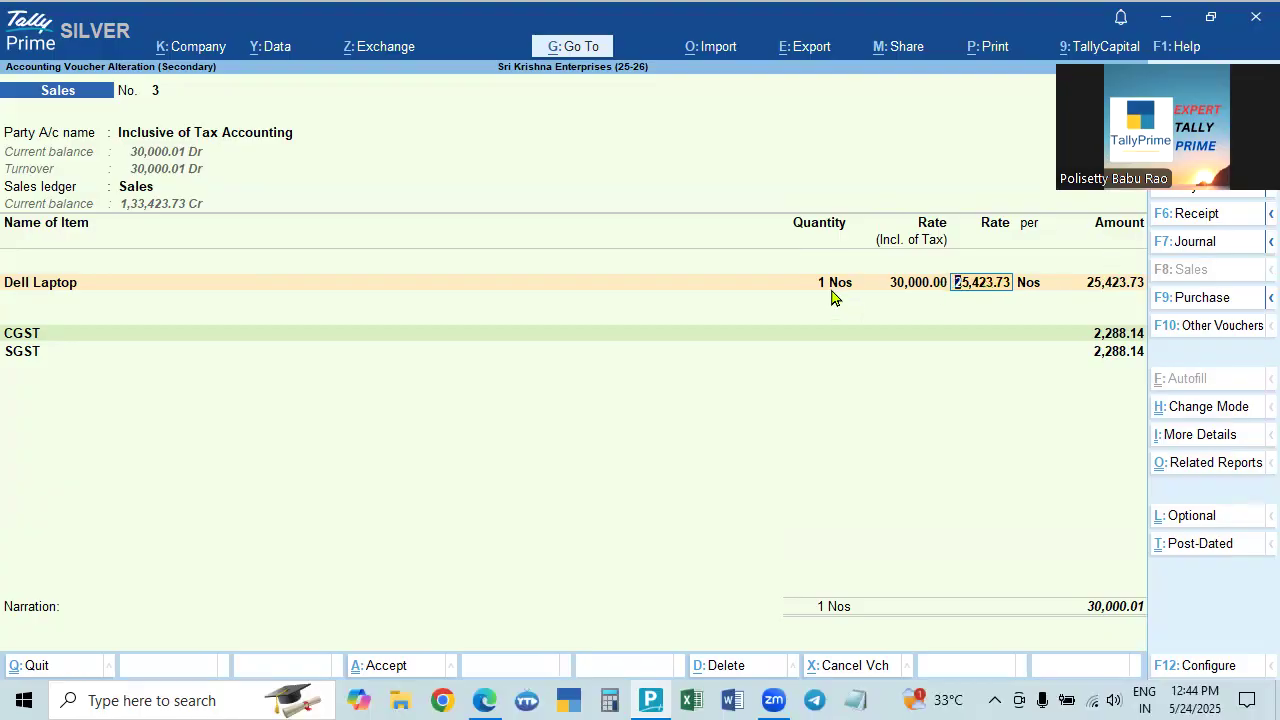
Add the Round Off ledger below SGST in the voucher and open its ledger master for alteration.
left_click(1114, 341)
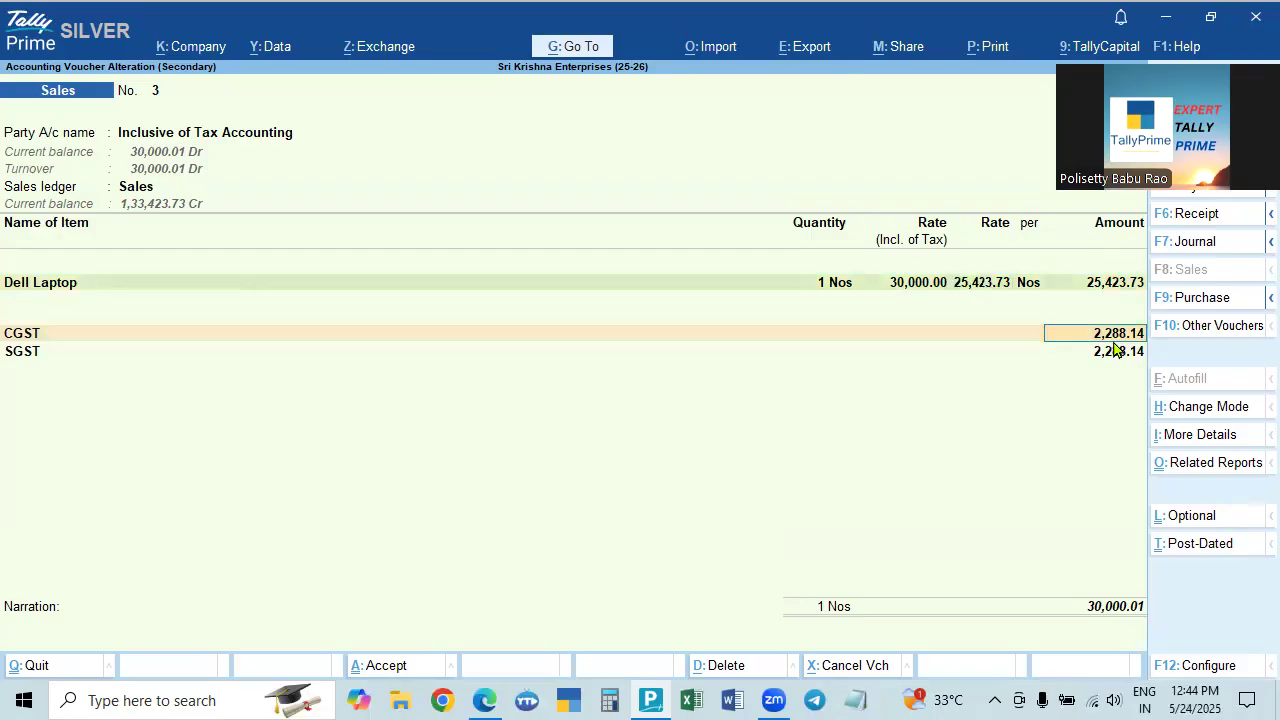
key("Return")
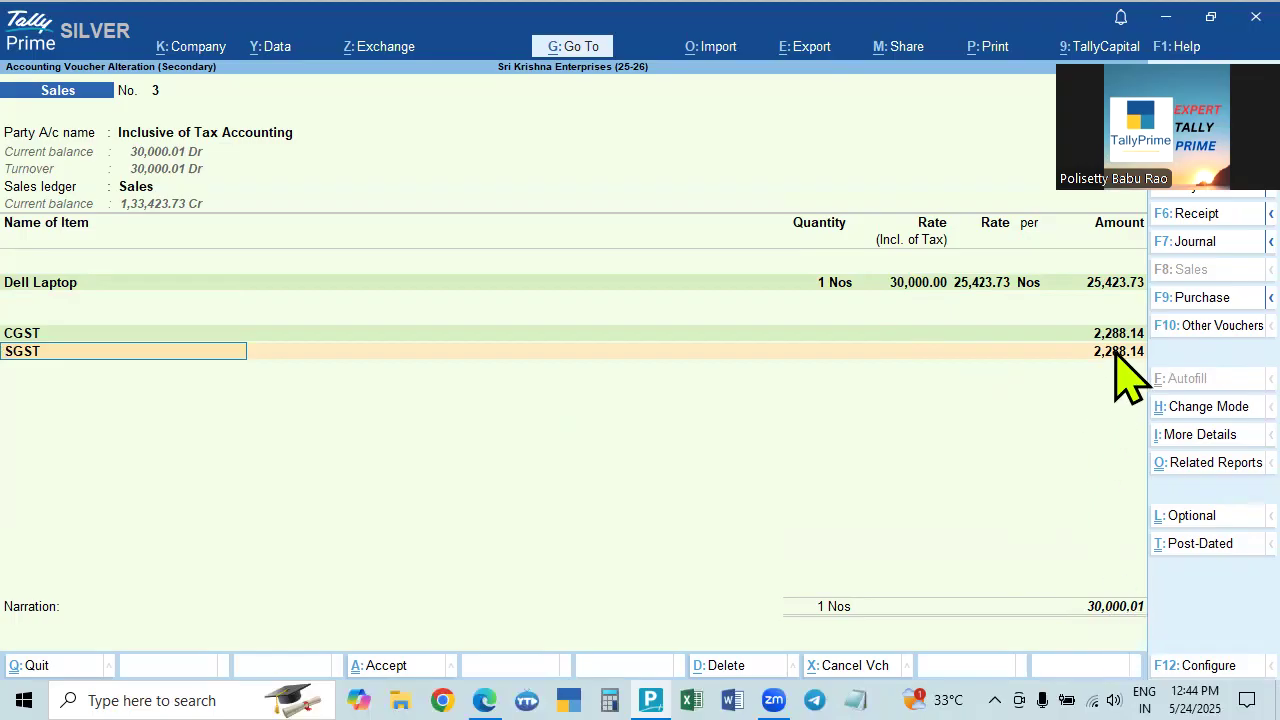
key("Return")
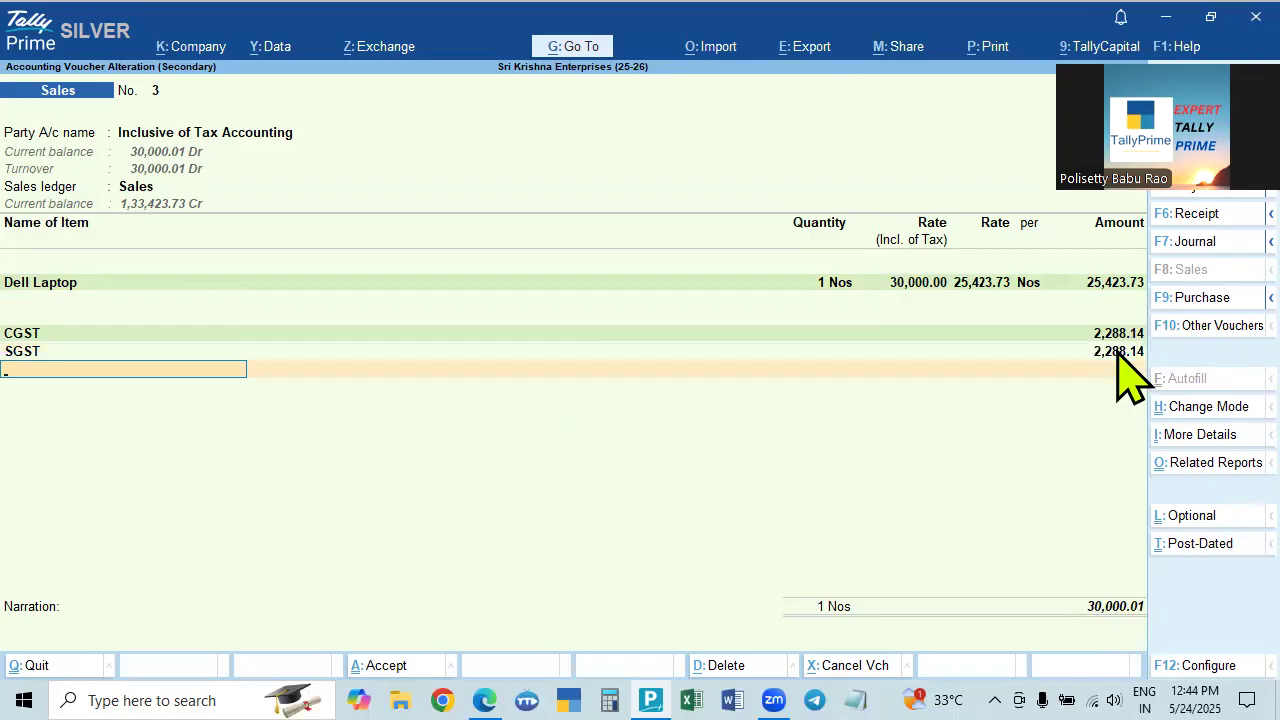
type("Rou")
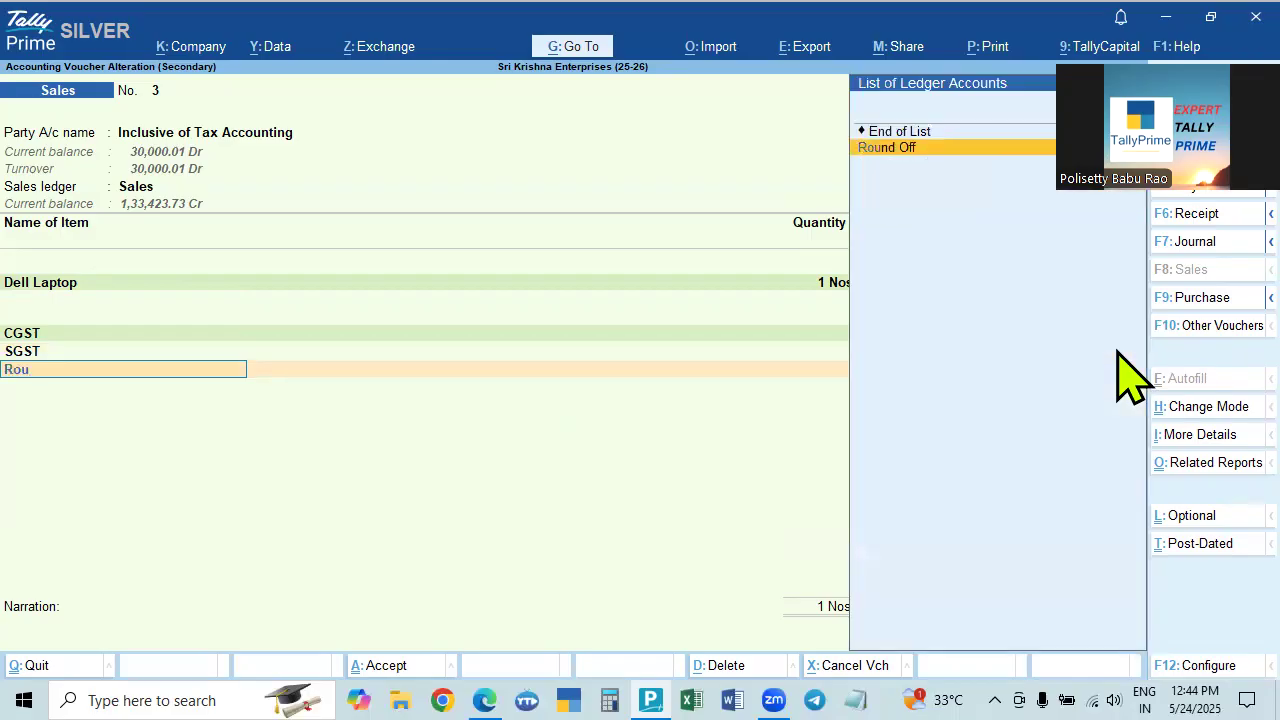
key("Return")
key("BackSpace")
key("ctrl+Return")
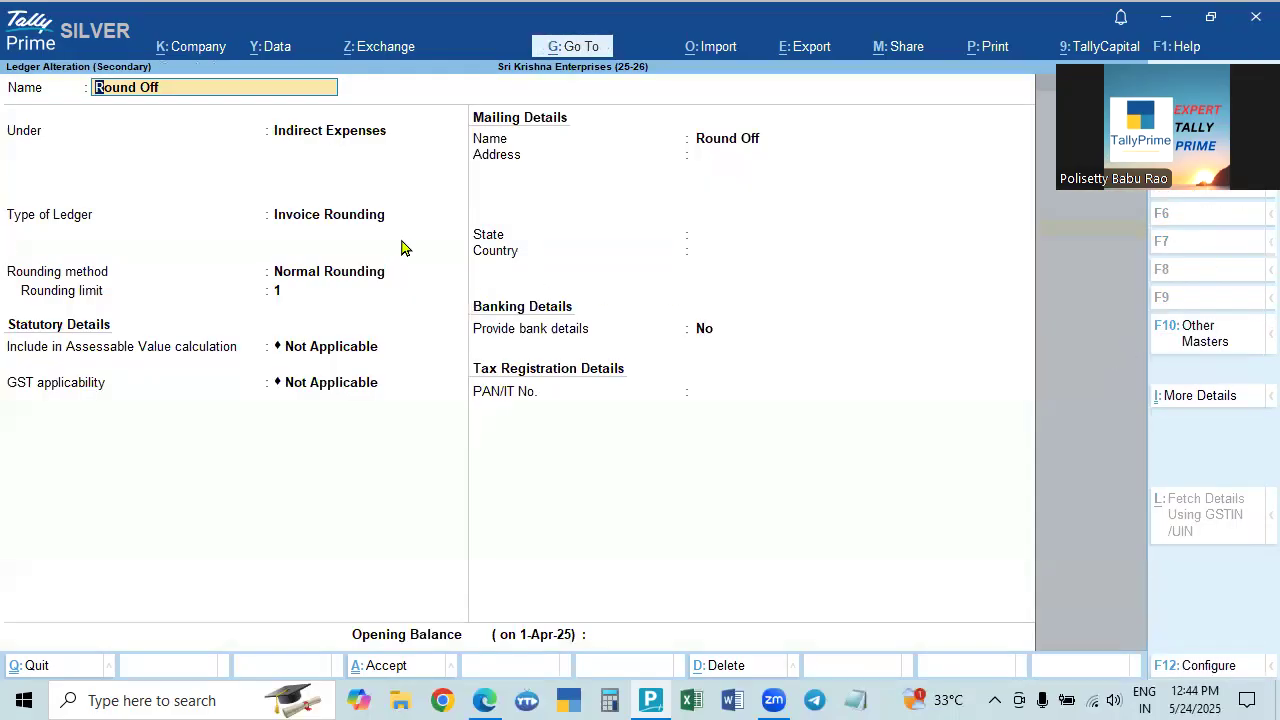
Keep the Round Off ledger as Invoice Rounding with Normal Rounding and a limit of 1, and save the ledger.
left_click(316, 219)
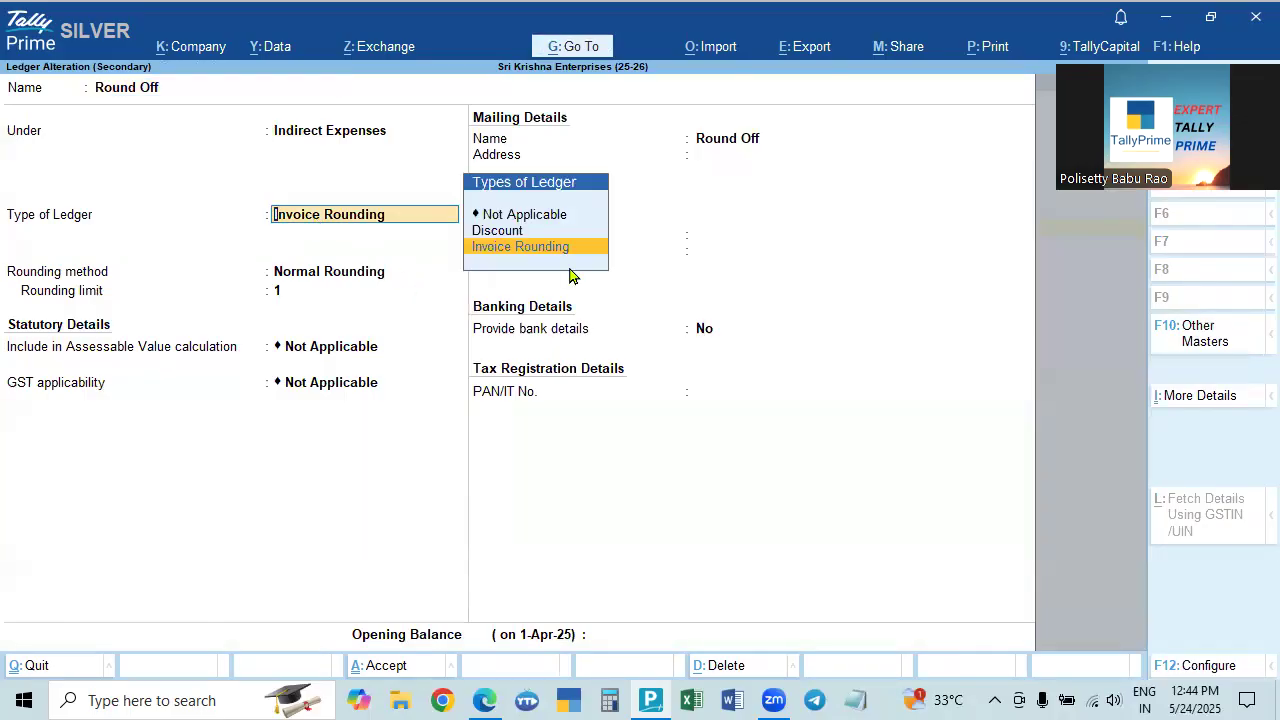
key("Return")
key("Return")
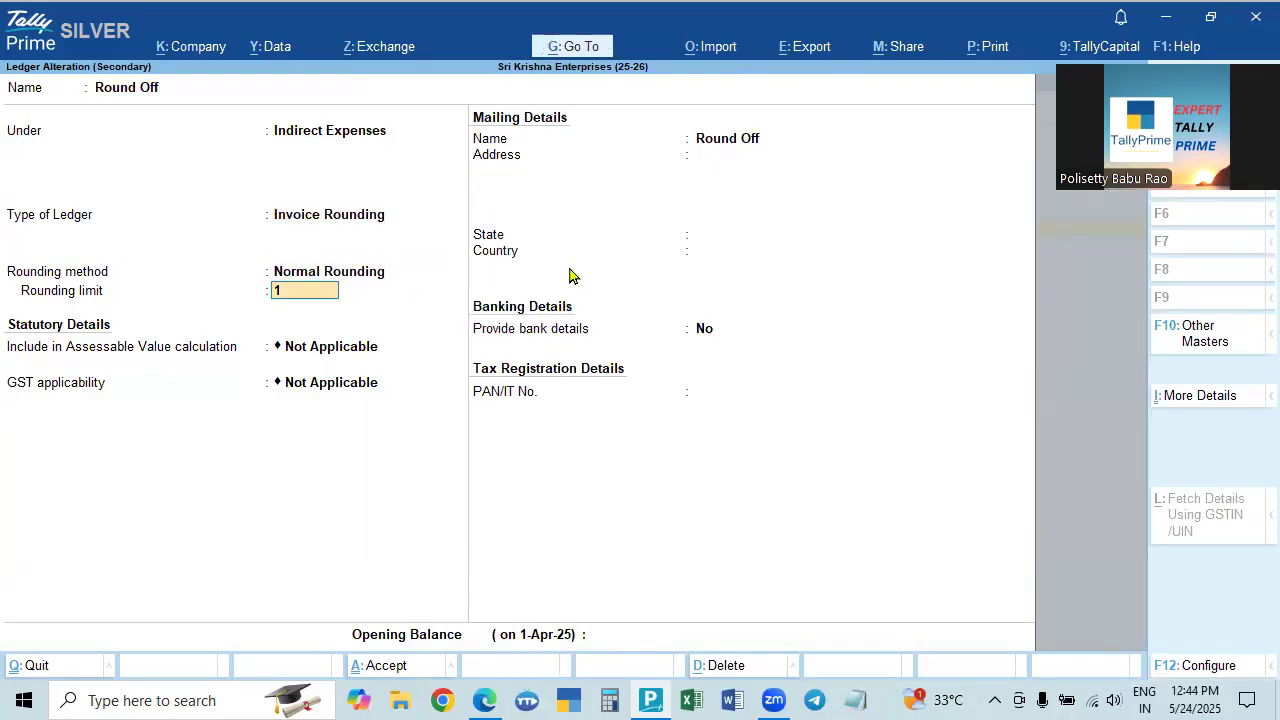
key("ctrl+a")
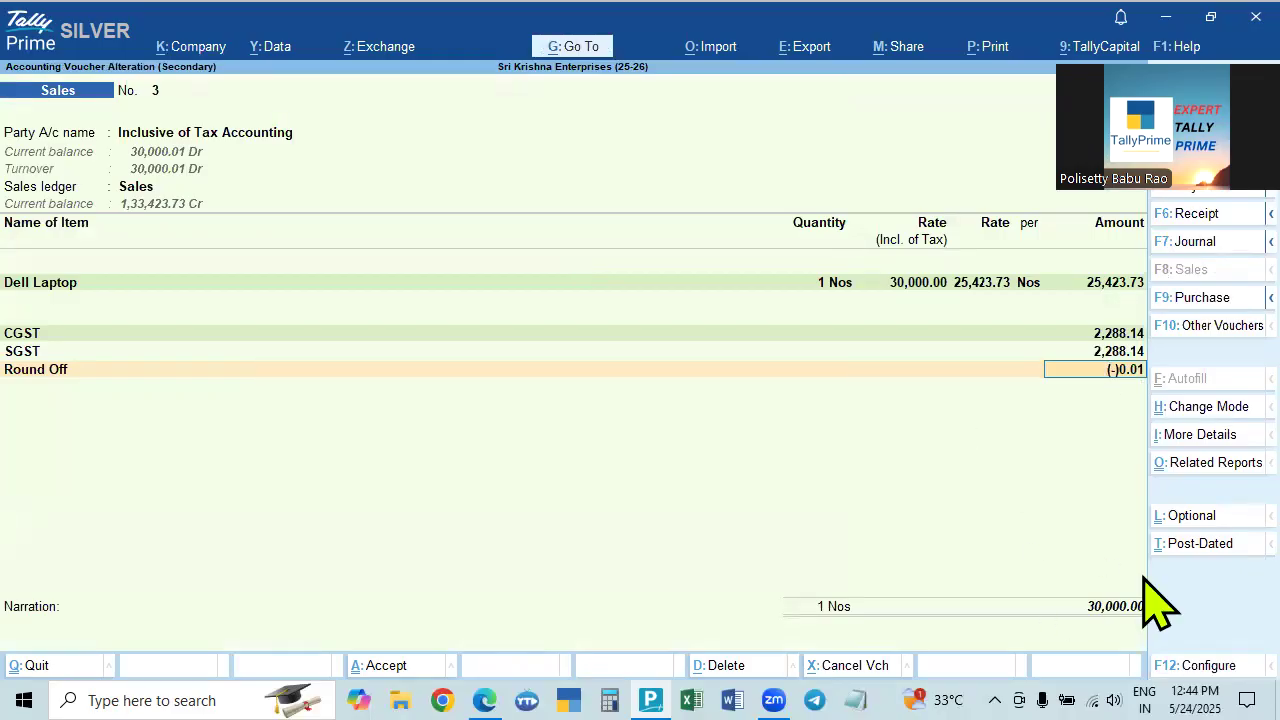
Accept the Round Off line in sales voucher 3 and review the voucher configuration options.
key("Return")
key("Return")
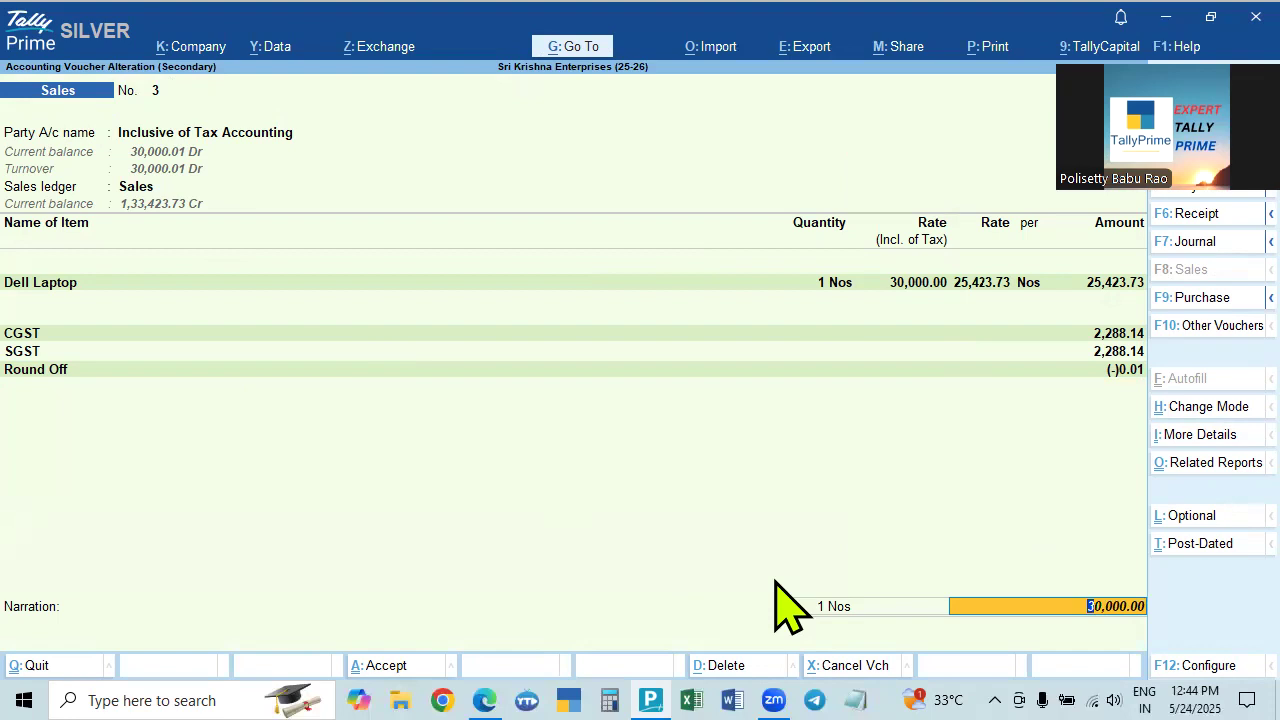
key("F12")
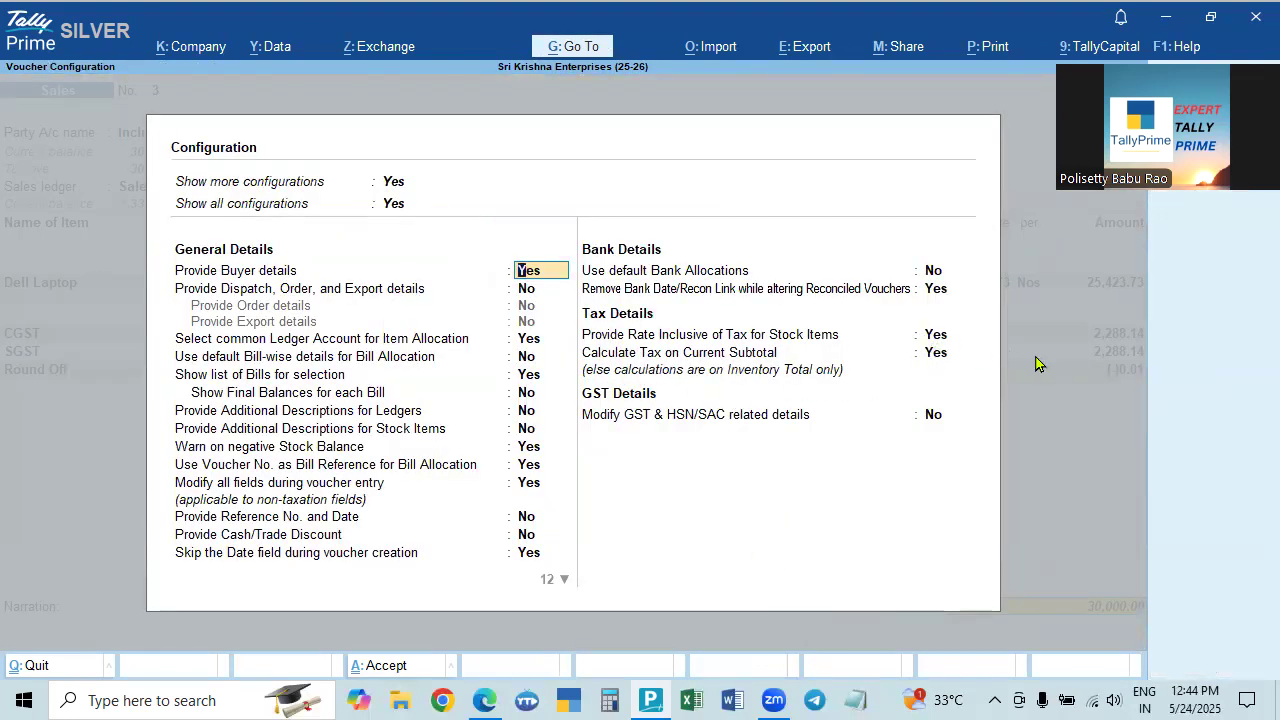
key("Escape")
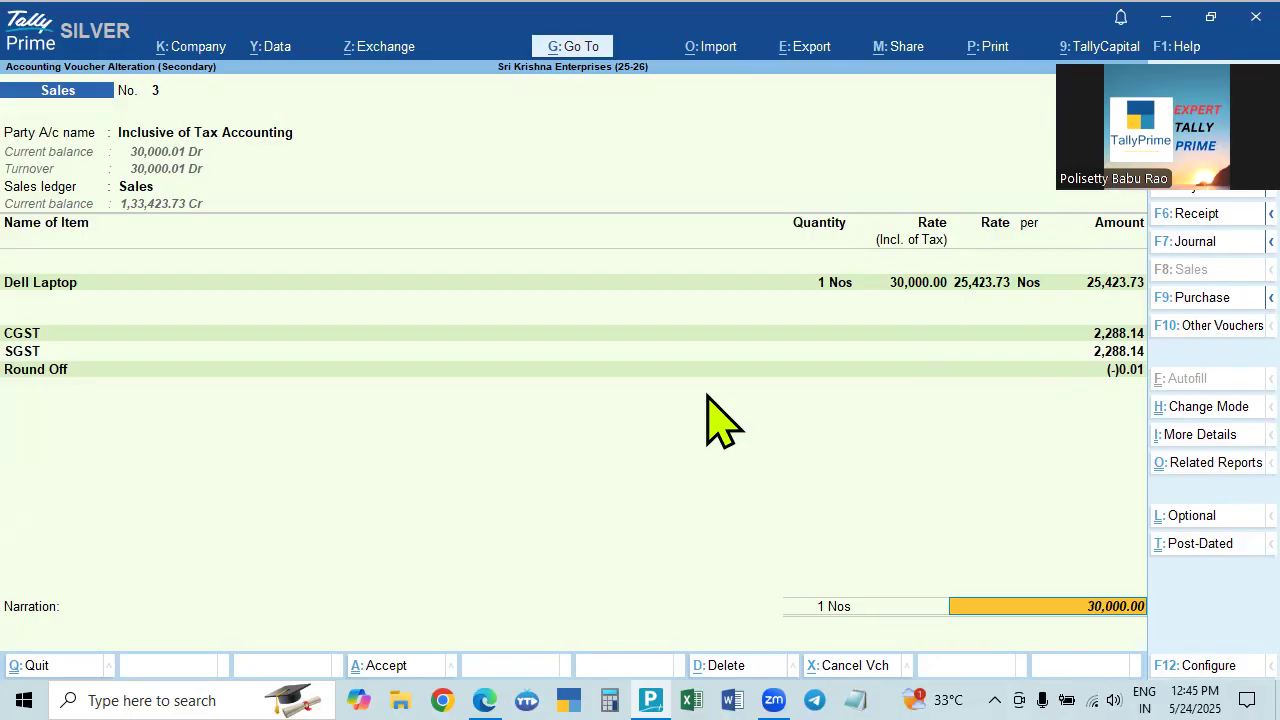
Allocate the bill as New Ref 3 for 30,000.00 Dr and save sales voucher 3.
key("Return")
key("Return")
key("Return")
key("Return")
key("Return")
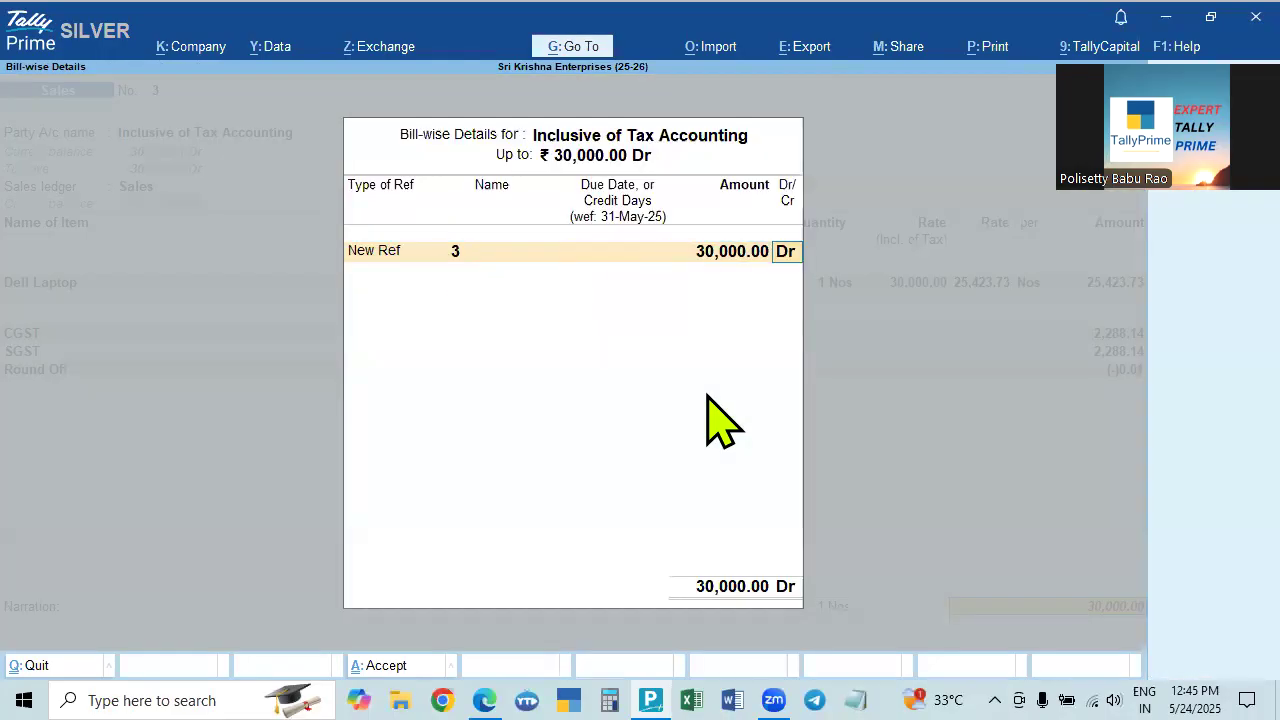
key("Return")
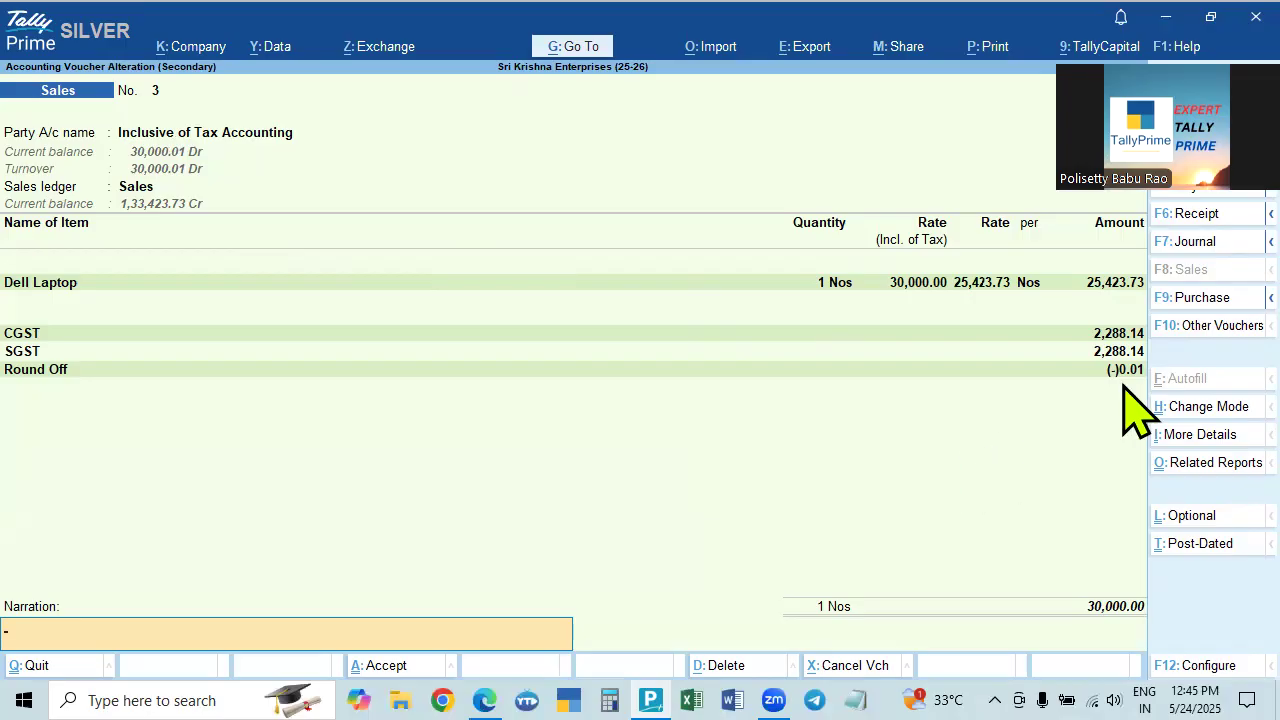
key("Return")
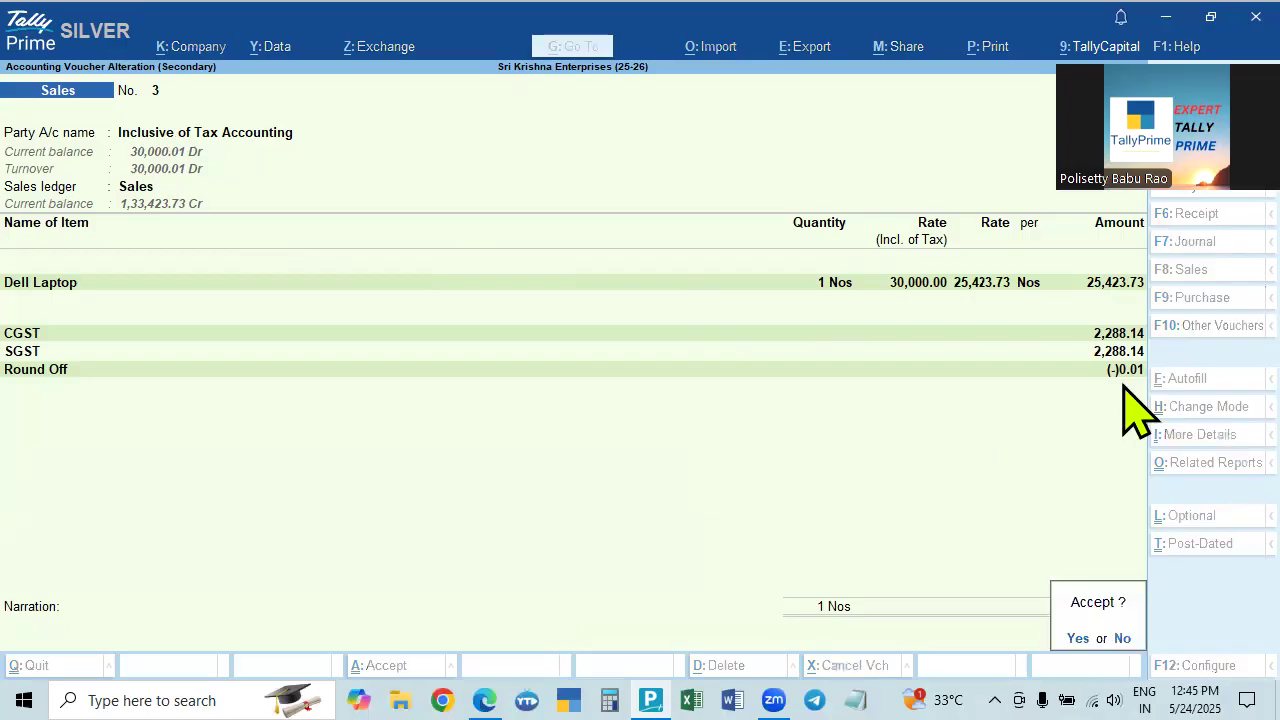
key("Return")
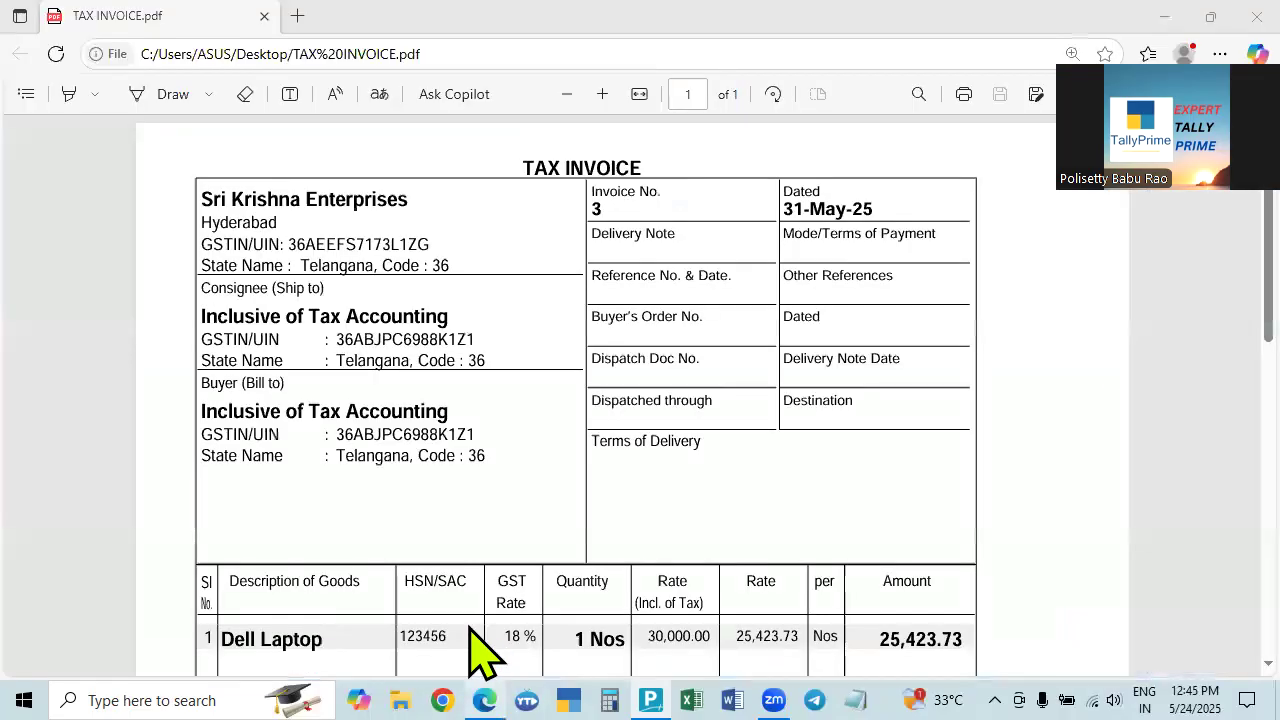
Preview the tax invoice of sales voucher 3 and examine the item, tax, Round Off and total lines in TAX INVOICE.pdf.
left_click(472, 628)
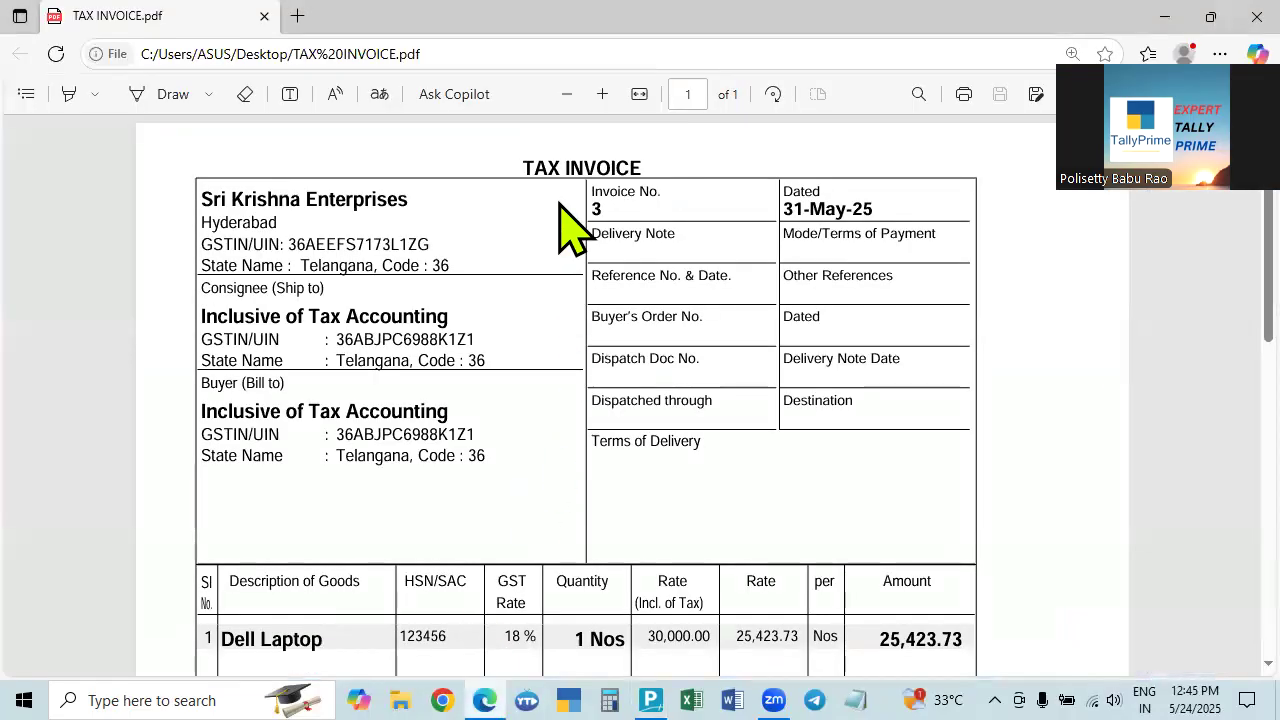
key("alt+Tab")
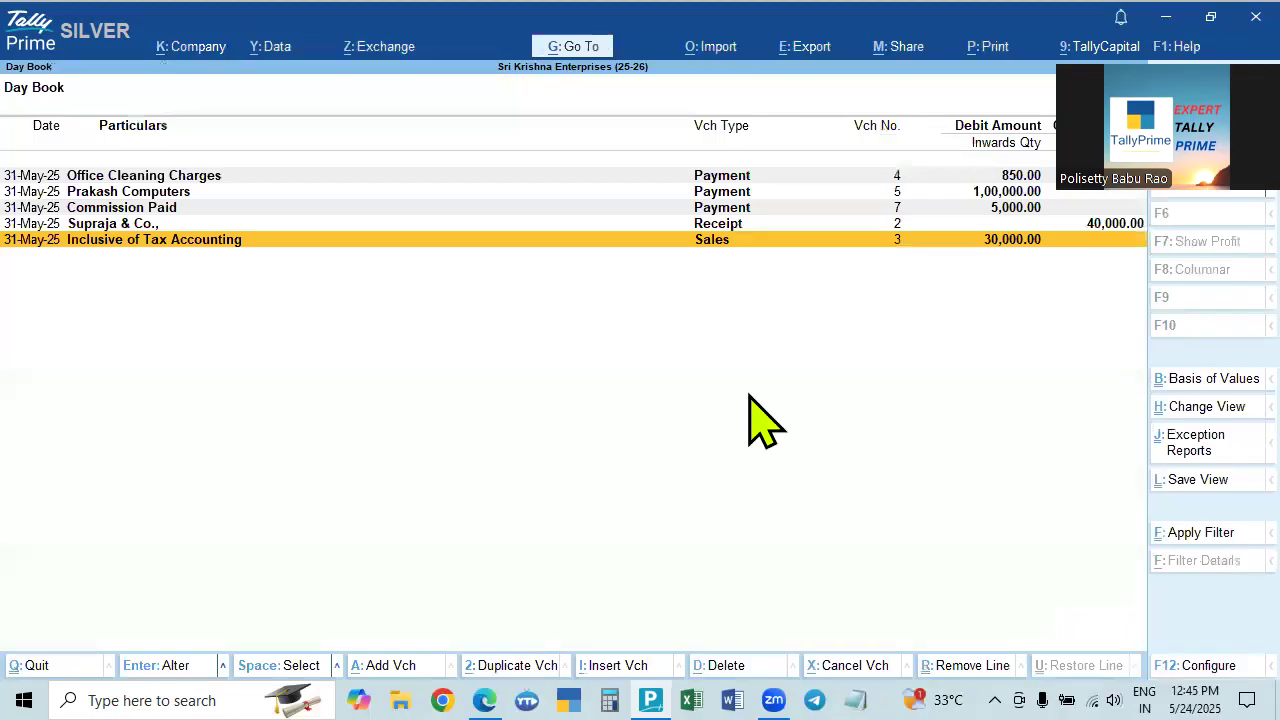
key("Return")
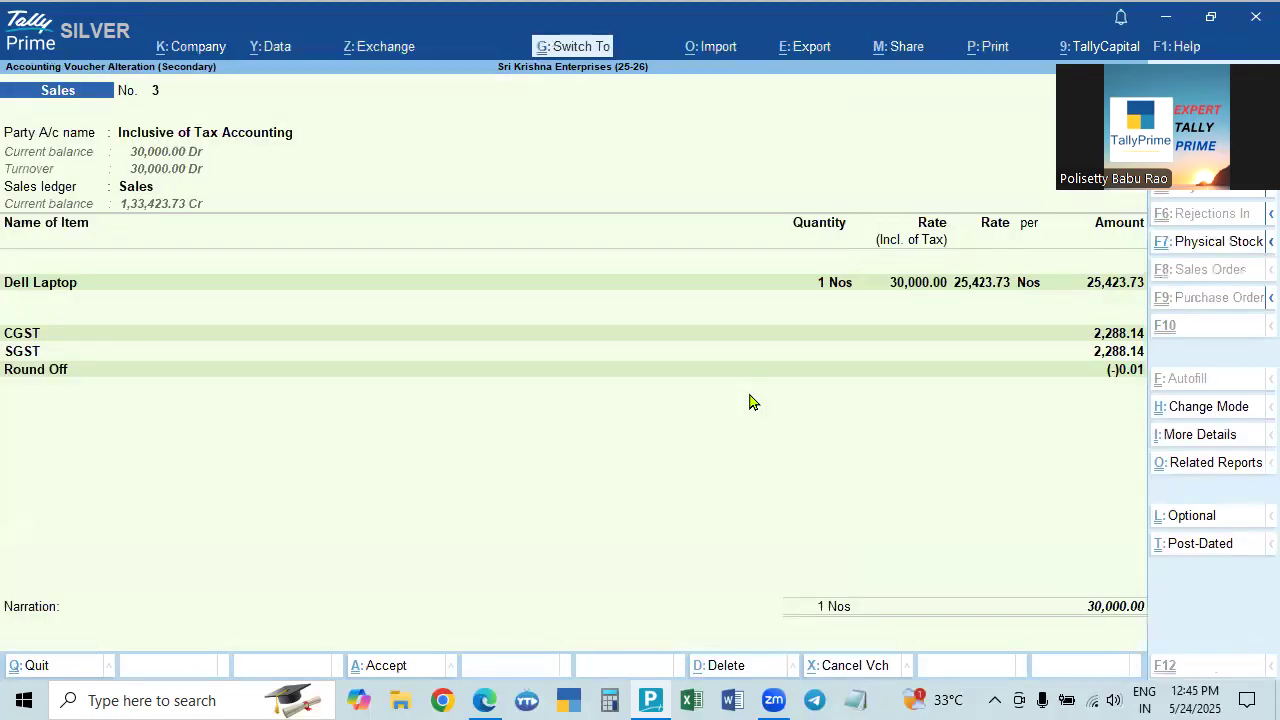
key("alt+p")
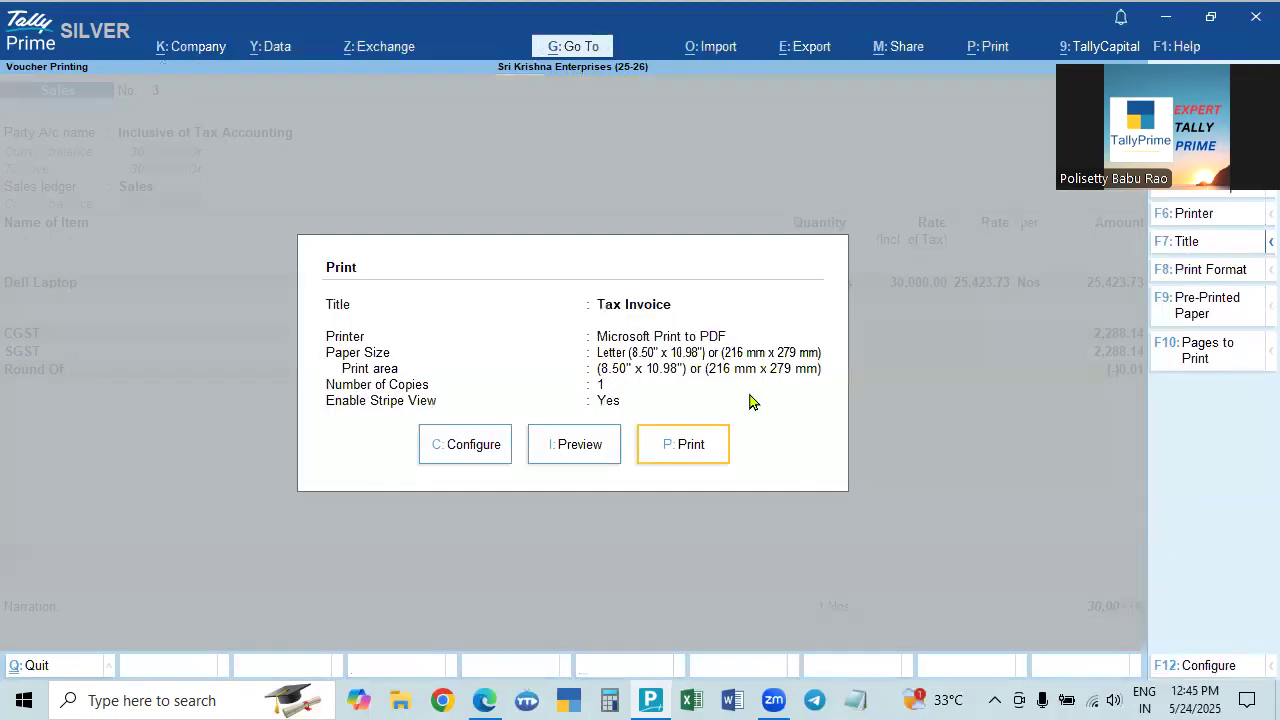
left_click(545, 450)
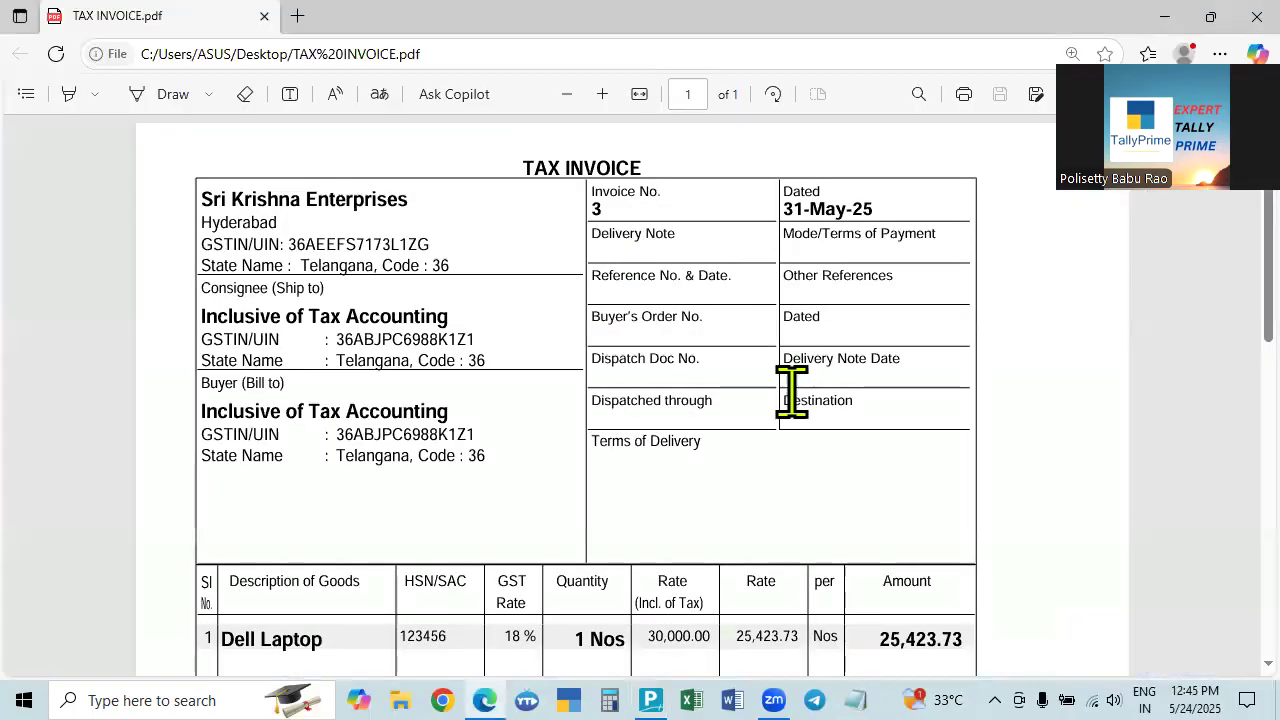
scroll(837, 449, "down", 4)
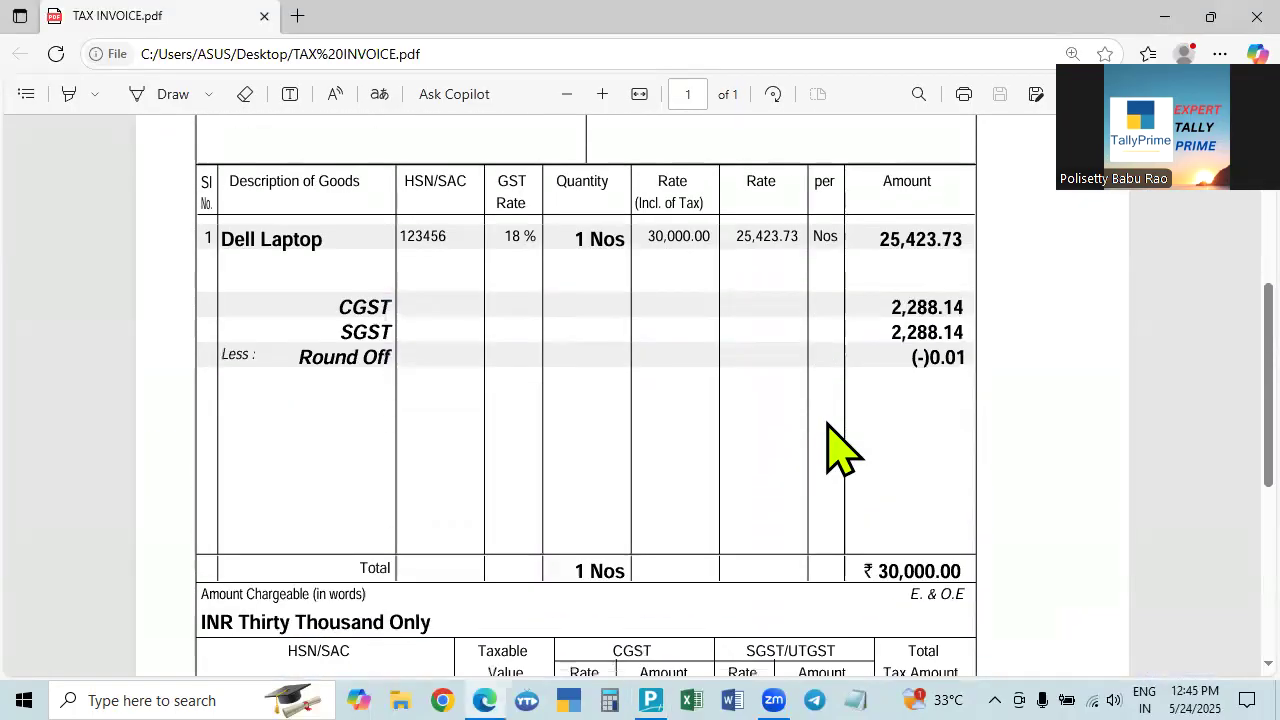
scroll(835, 450, "up", 4)
key("alt+Tab")
Close the invoice preview, the voucher and the Day Book to return to the Gateway of Tally.
key("Escape")
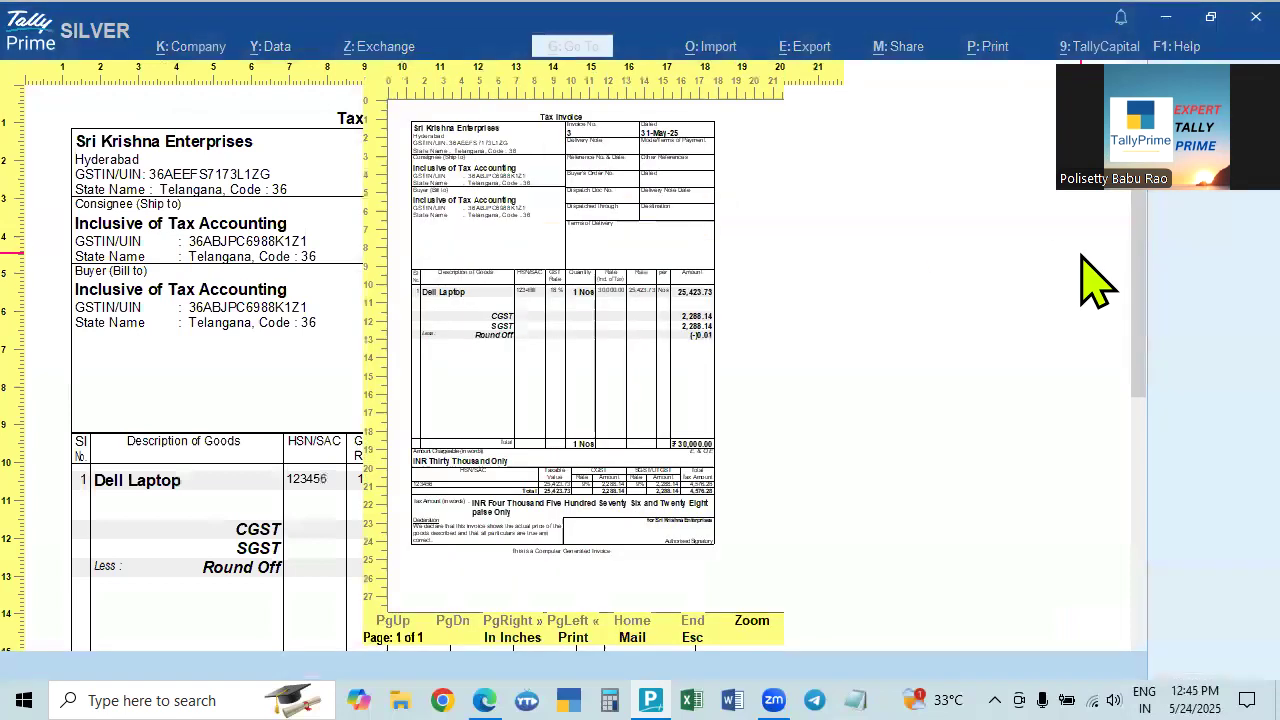
key("Escape")
key("Escape")
key("Escape")
key("Escape")
key("Escape")
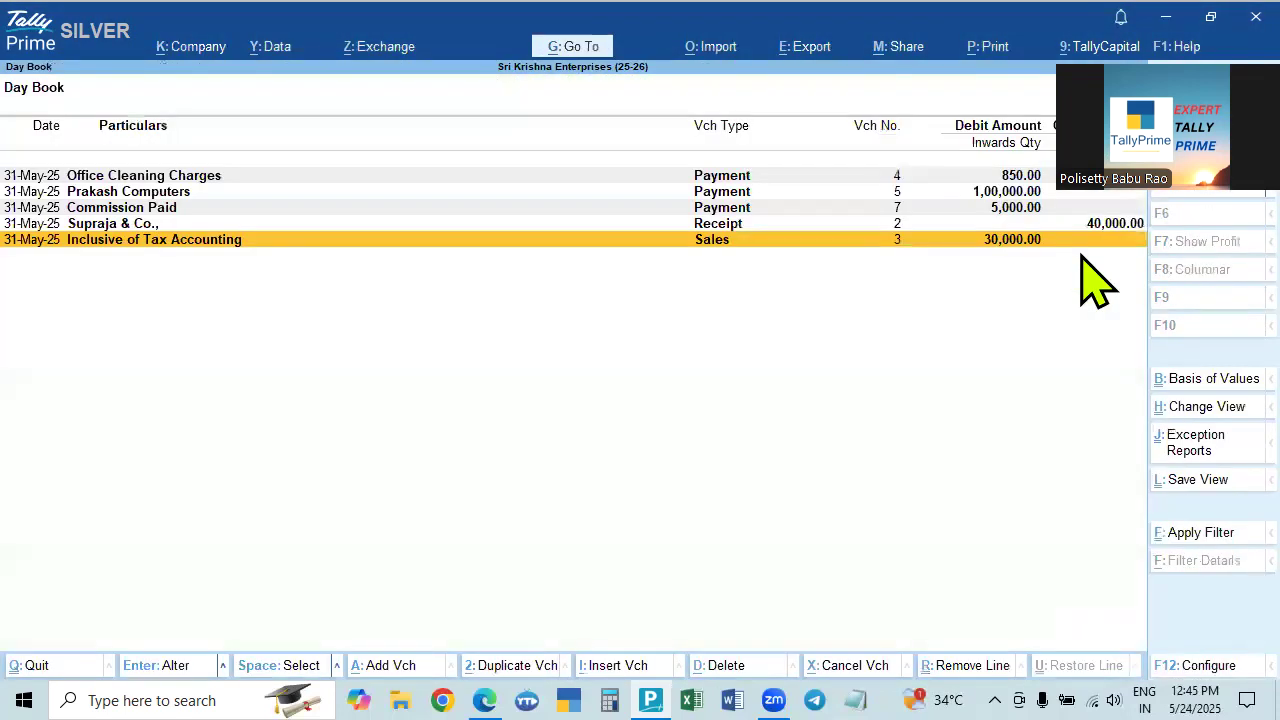
key("n")
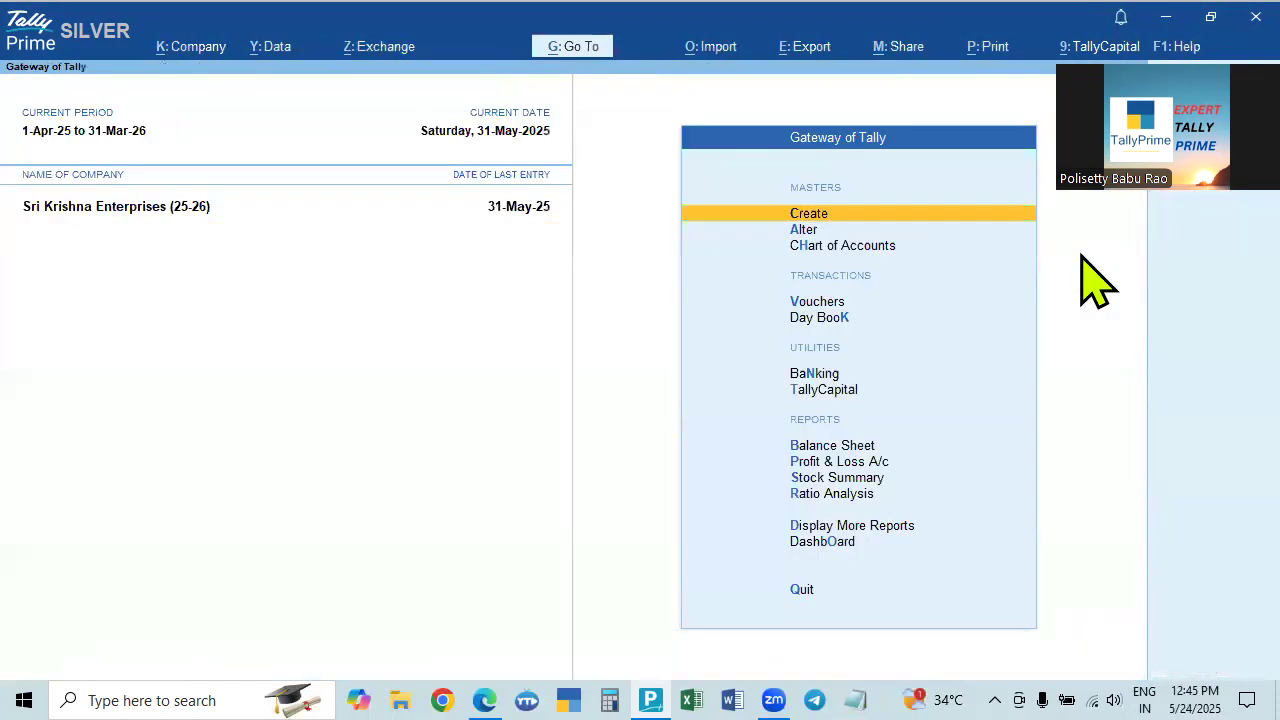
key("alt+Tab")
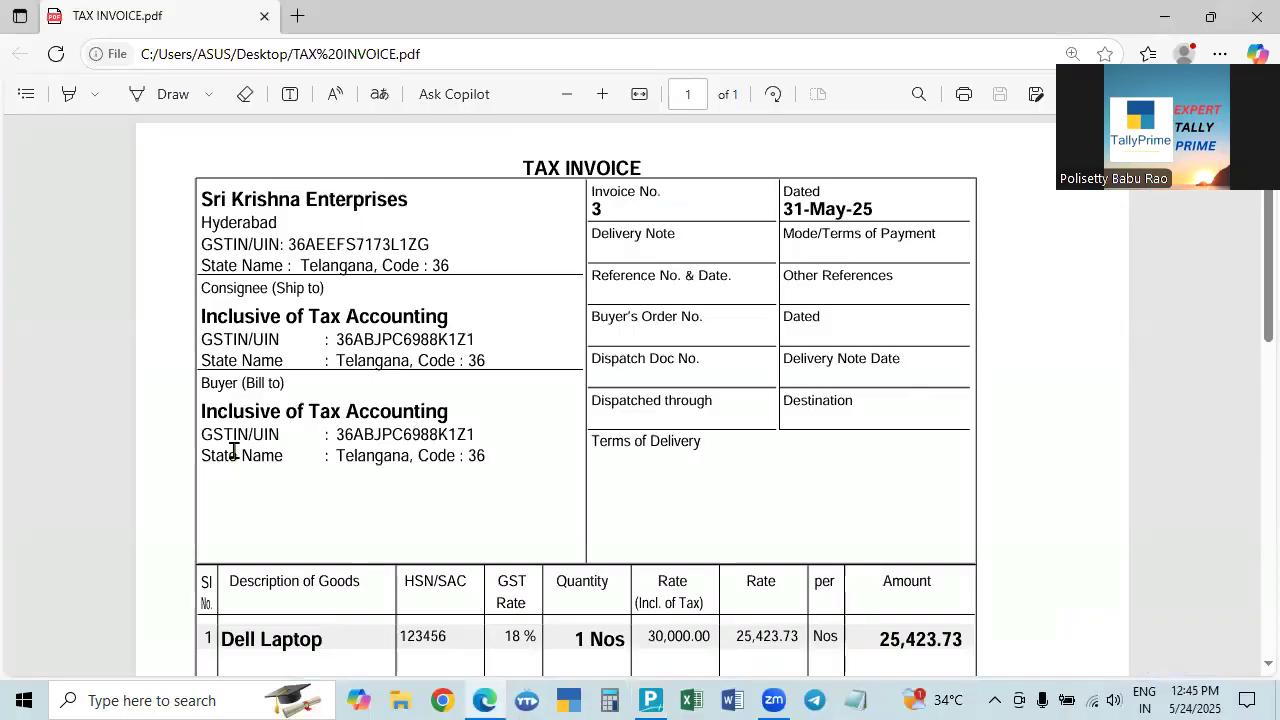
key("alt+Tab")
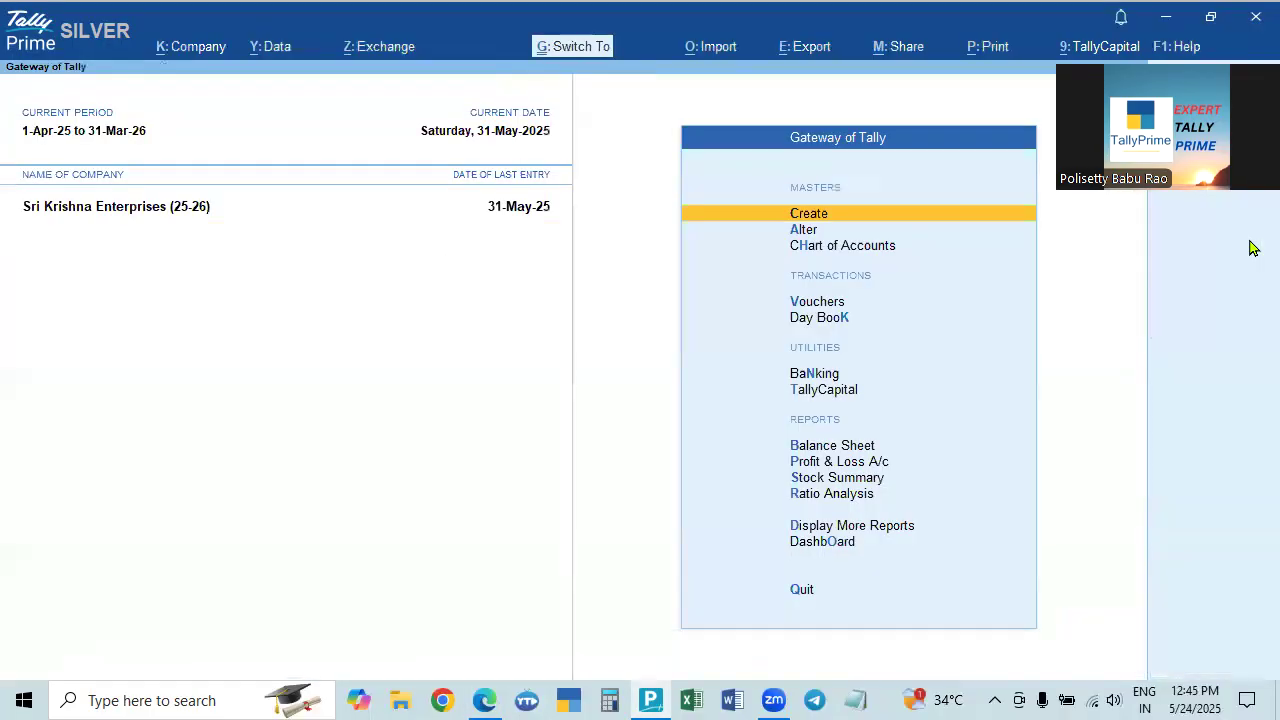
key("alt+Tab")
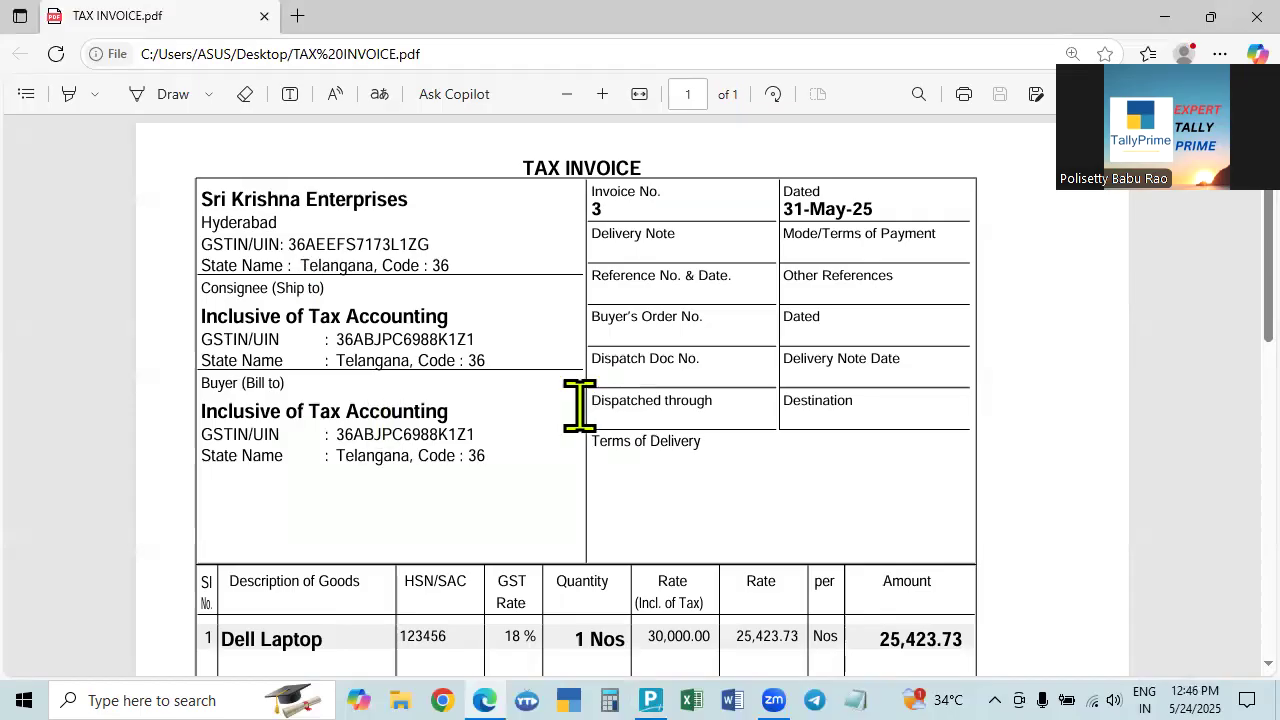
key("alt+Tab")
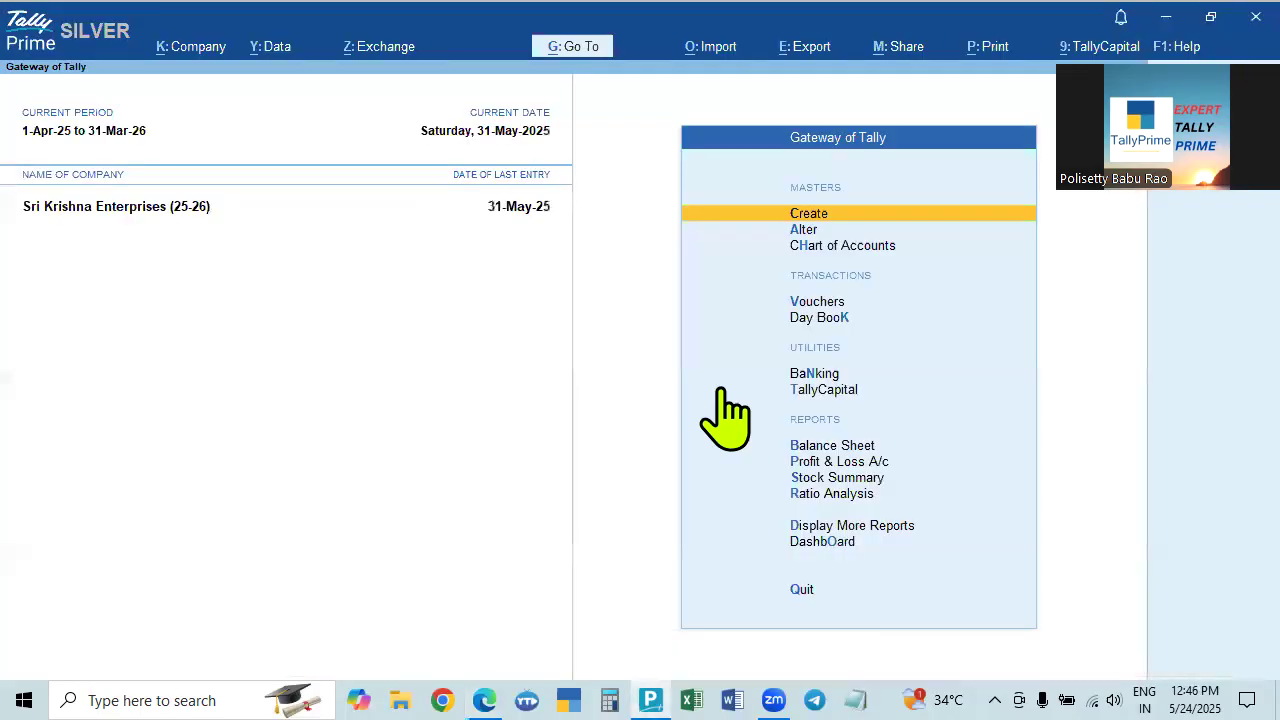
Shut Sri Krishna Enterprises (25-26) and load the company Inclusive of Tax Accounting from the list of companies.
key("ctrl+F3")
key("Return")
key("Down")
key("Down")
key("Down")
key("Down")
key("Down")
key("Down")
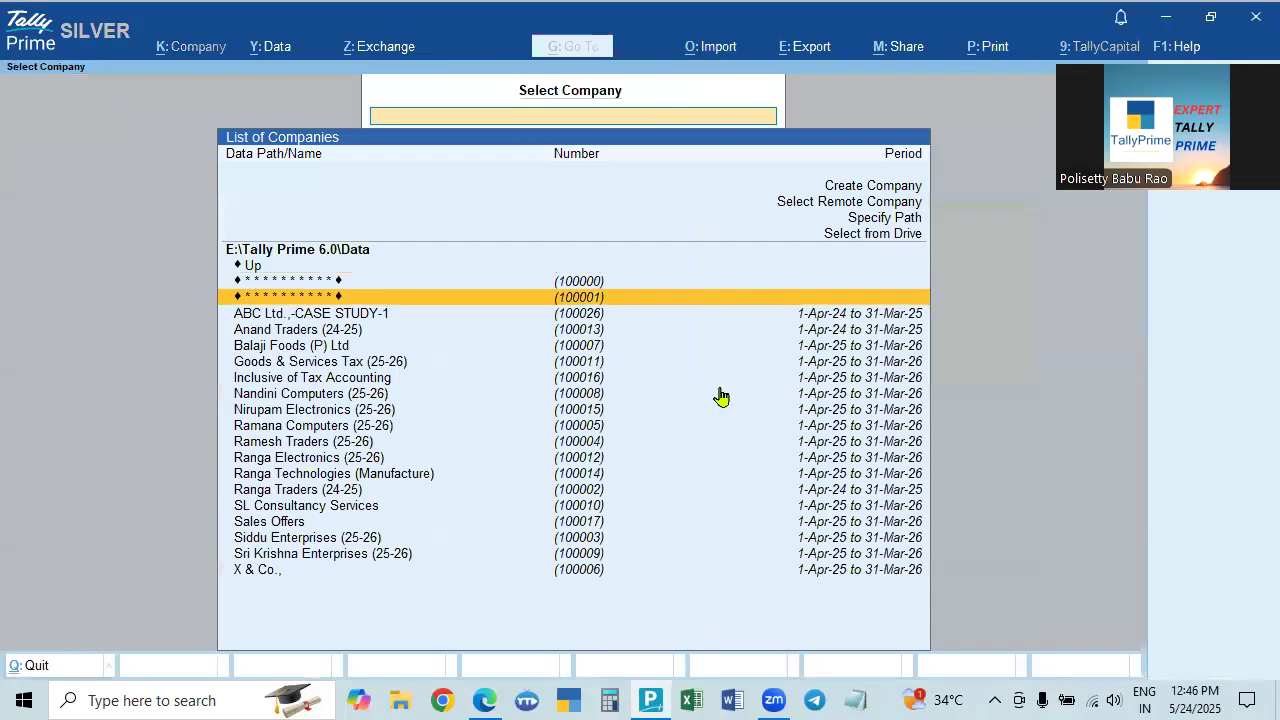
key("Return")
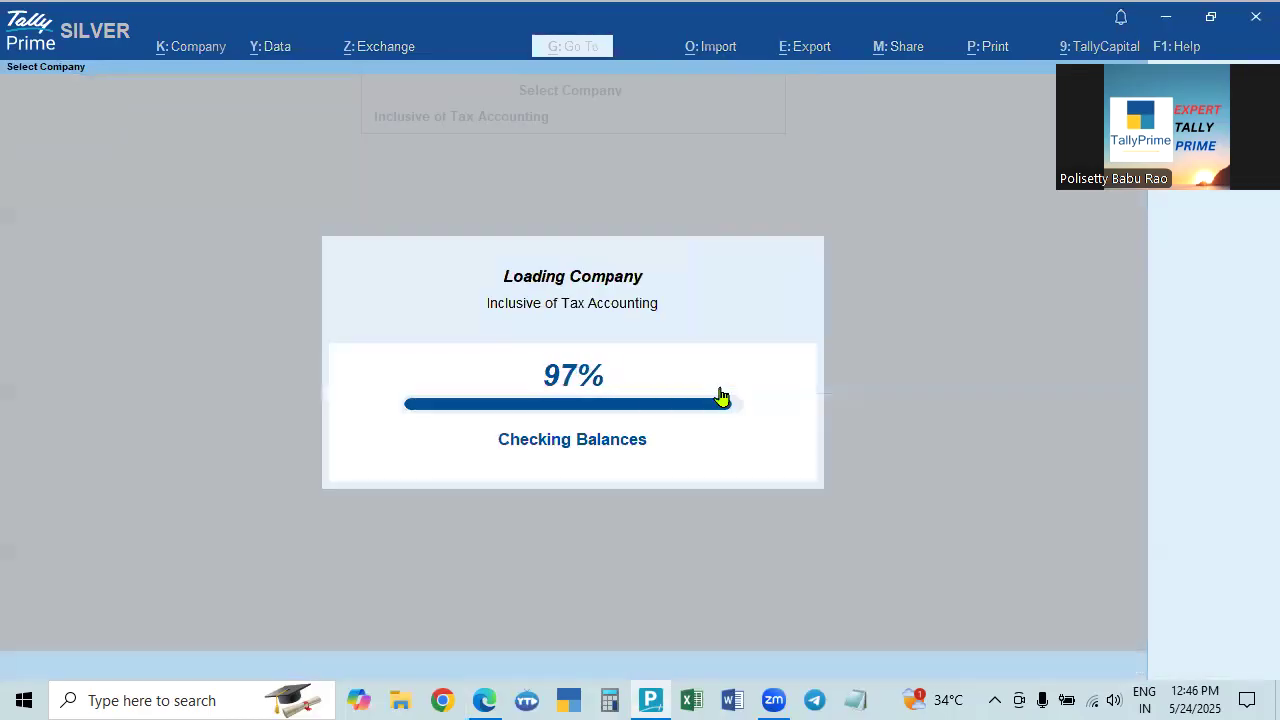
Open the Day Book and extend its period to start from 1-Apr.
key("Down")
key("Return")
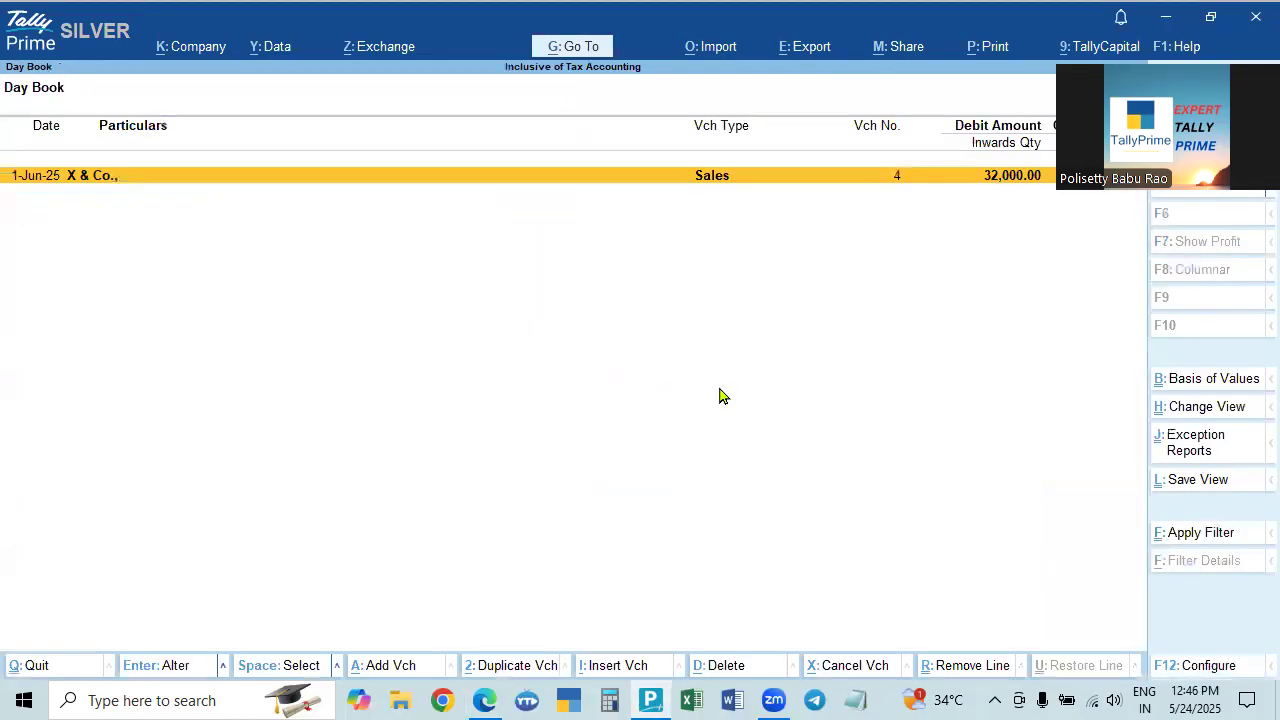
key("F2")
key("space")
key("Return")
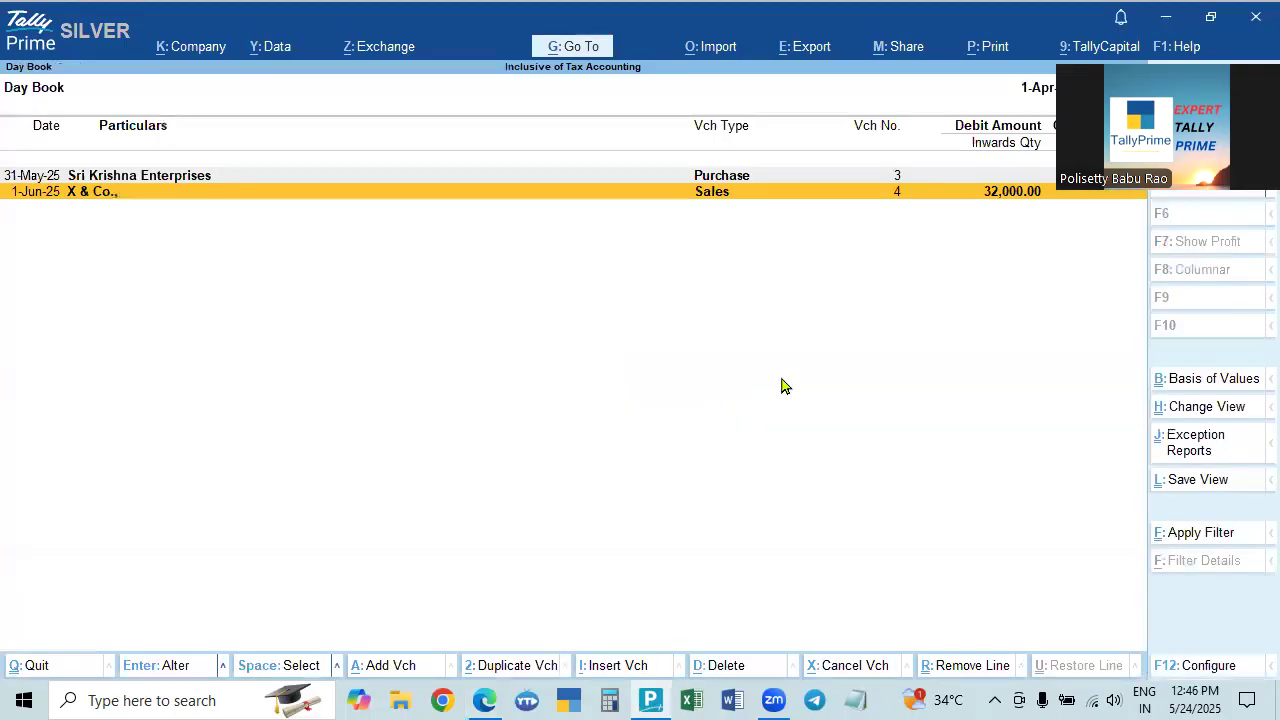
Open purchase voucher 3 for the party Sri Krishna Enterprises from the Day Book.
left_click(1110, 177)
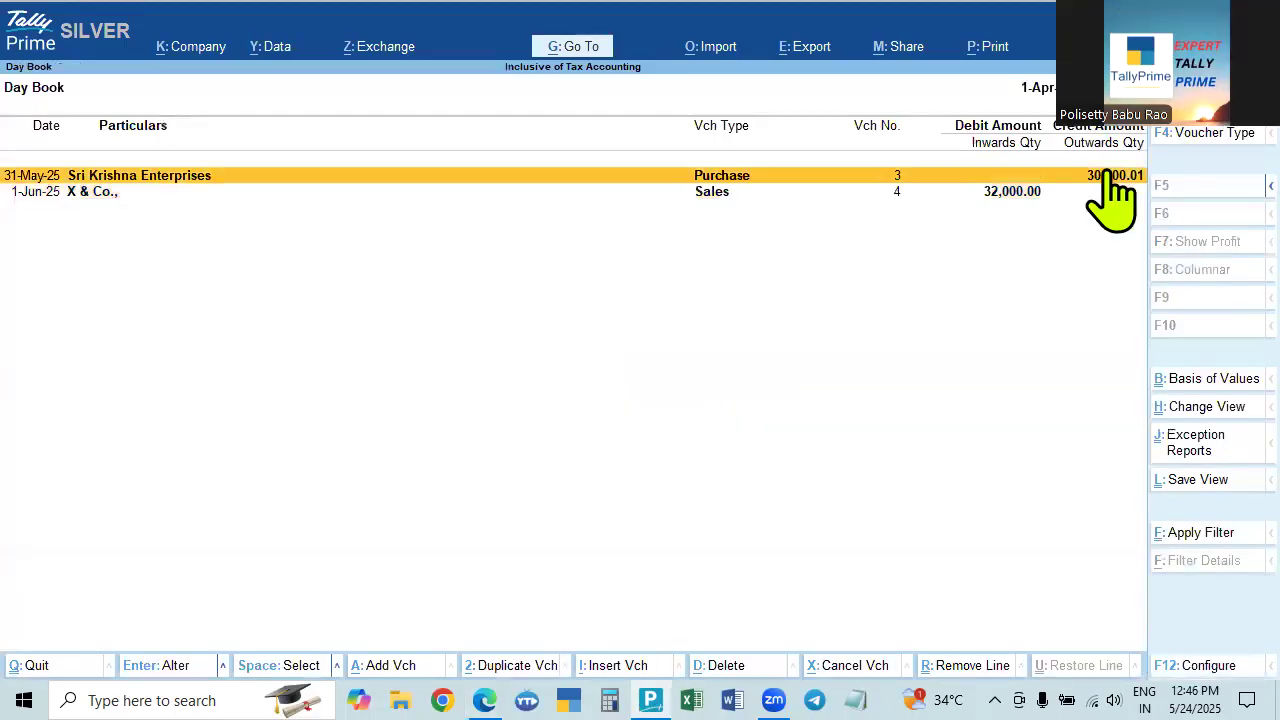
key("alt+Tab")
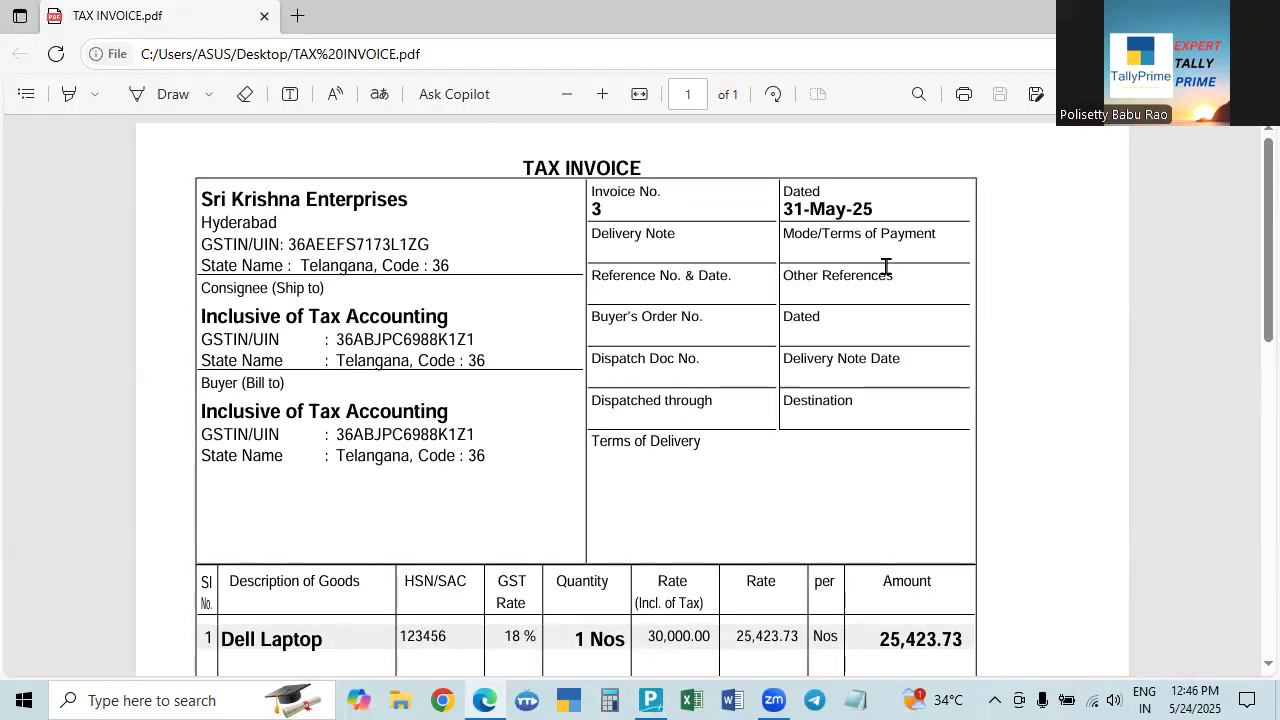
key("alt+Tab")
key("Return")
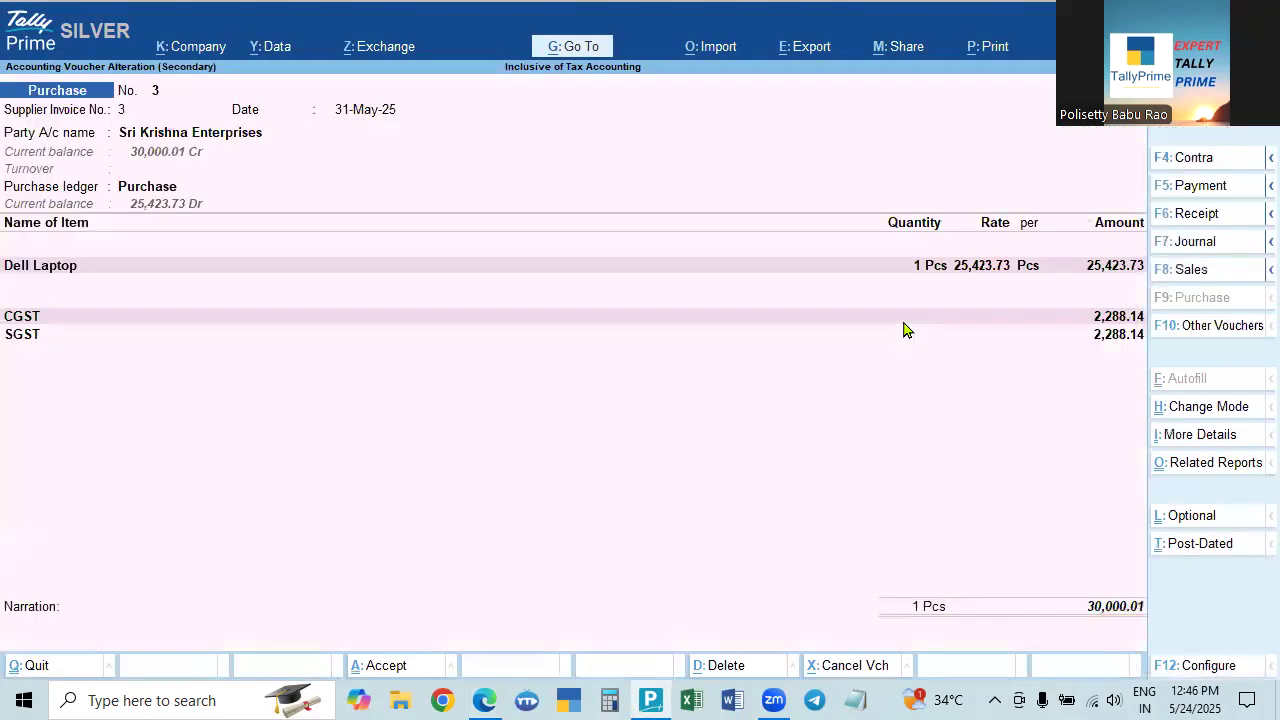
Check the purchase voucher's supplier invoice number and date against TAX INVOICE.pdf.
key("alt+Tab")
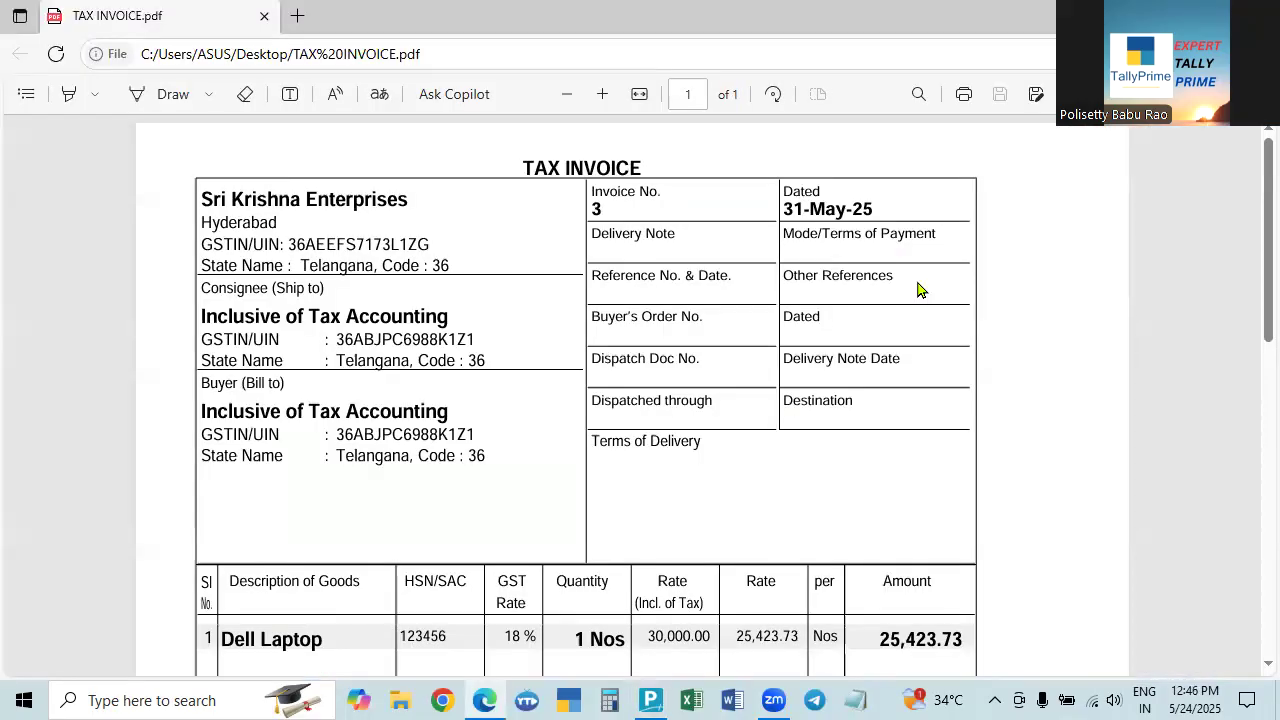
key("alt+Tab")
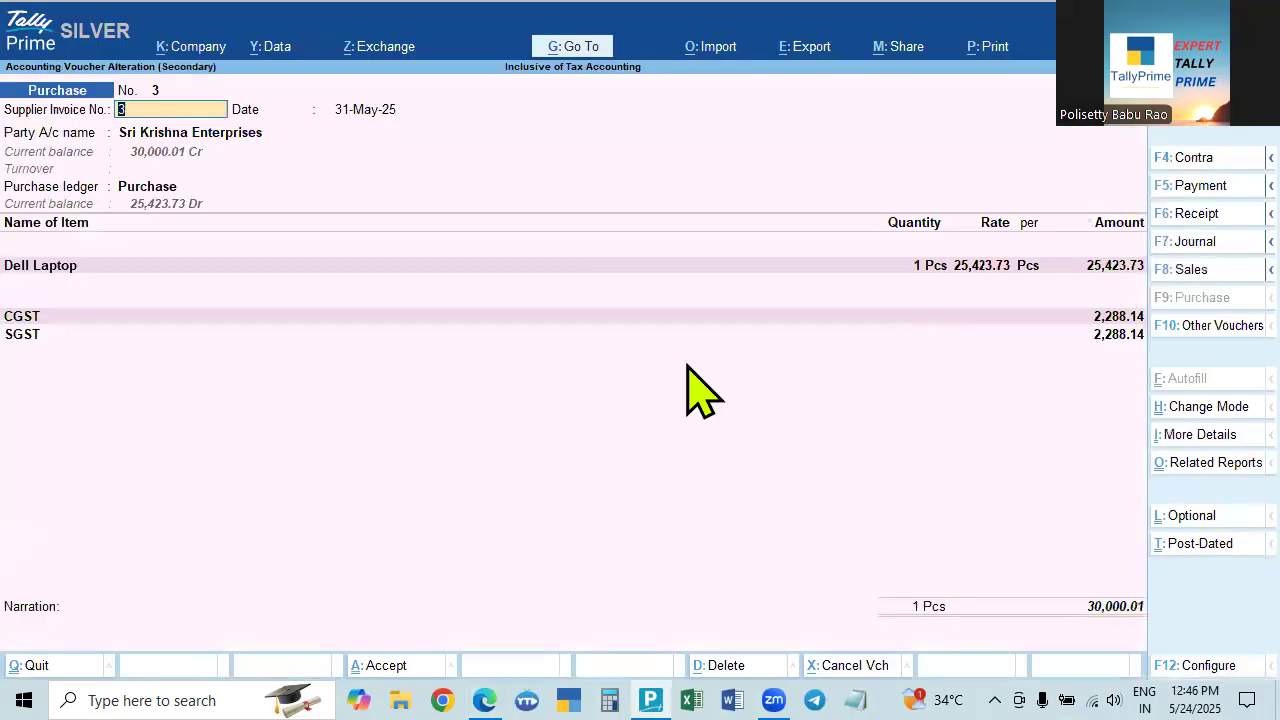
key("alt+Tab")
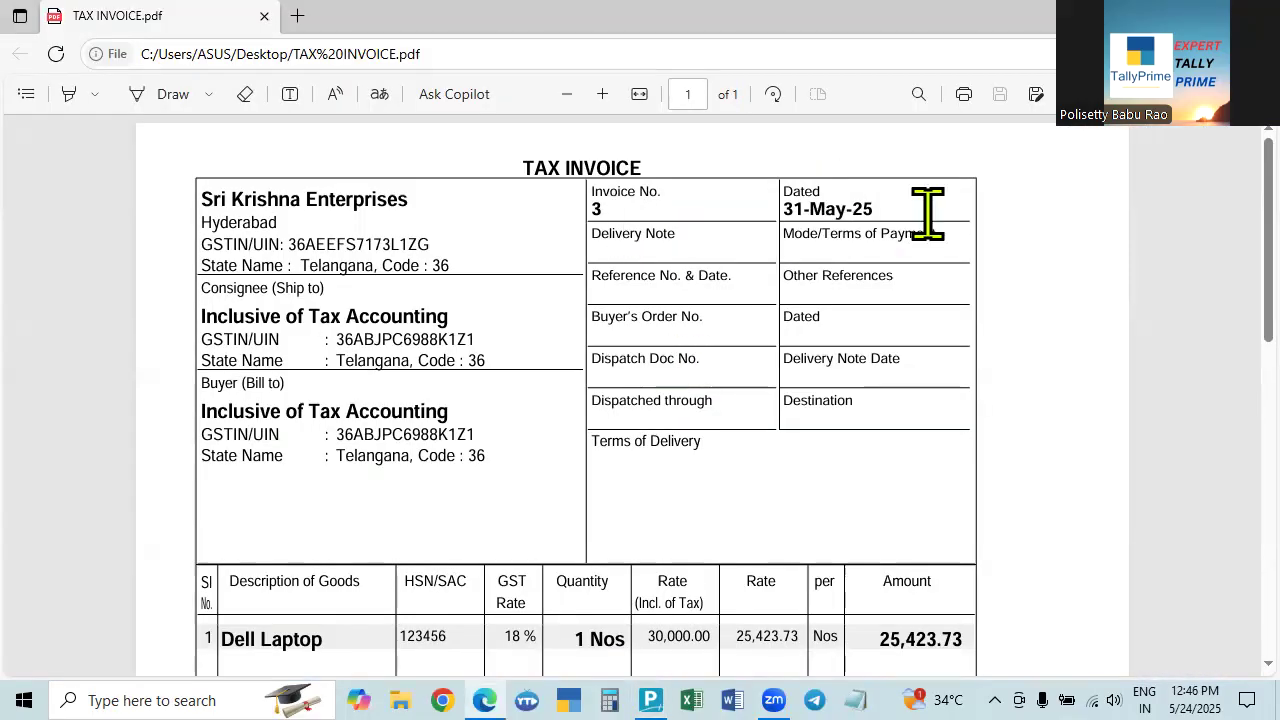
key("alt+Tab")
key("Return")
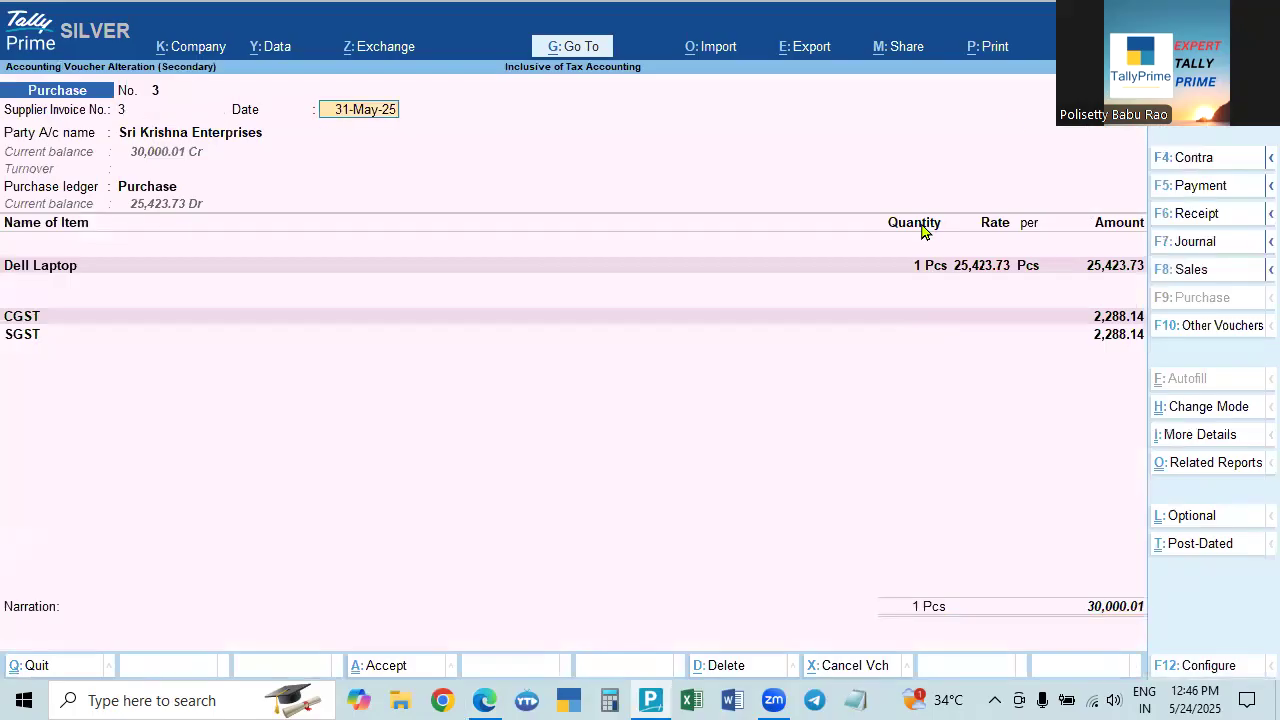
left_click_drag(1098, 222, 1194, 78)
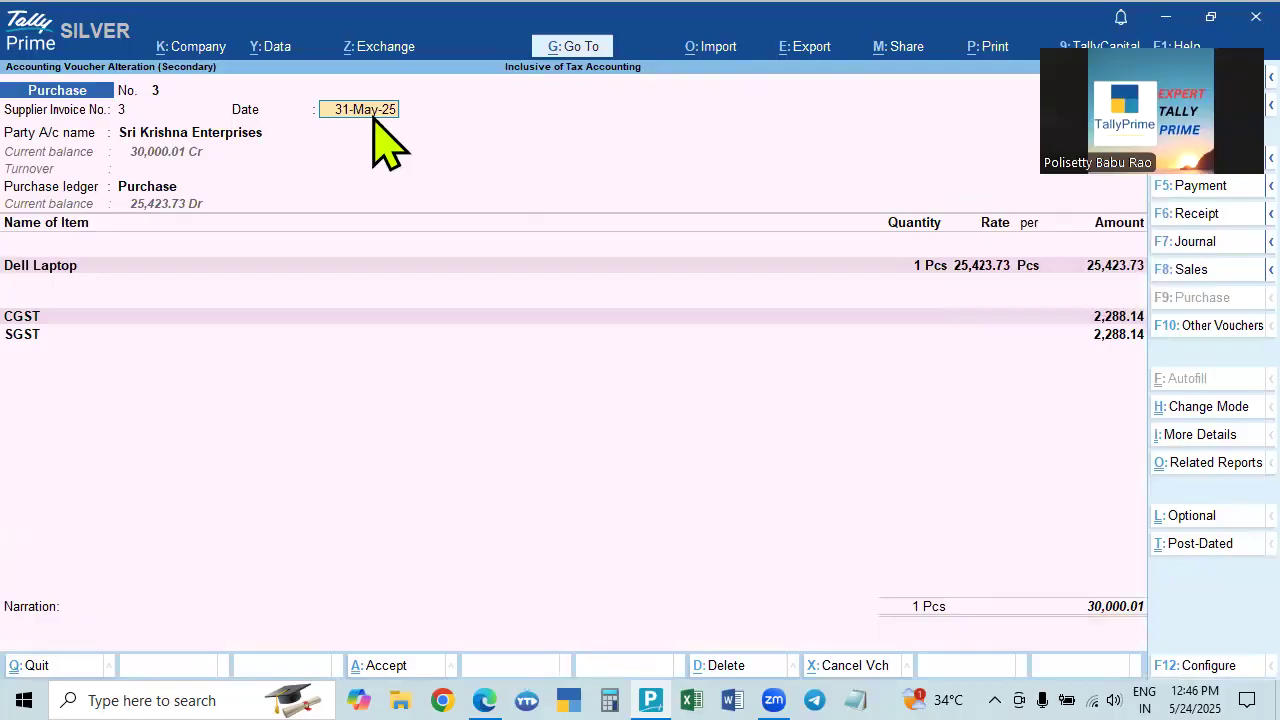
Check the purchase voucher's party name against TAX INVOICE.pdf and accept the supplier's Party Details.
key("Escape")
left_click(373, 114)
key("Return")
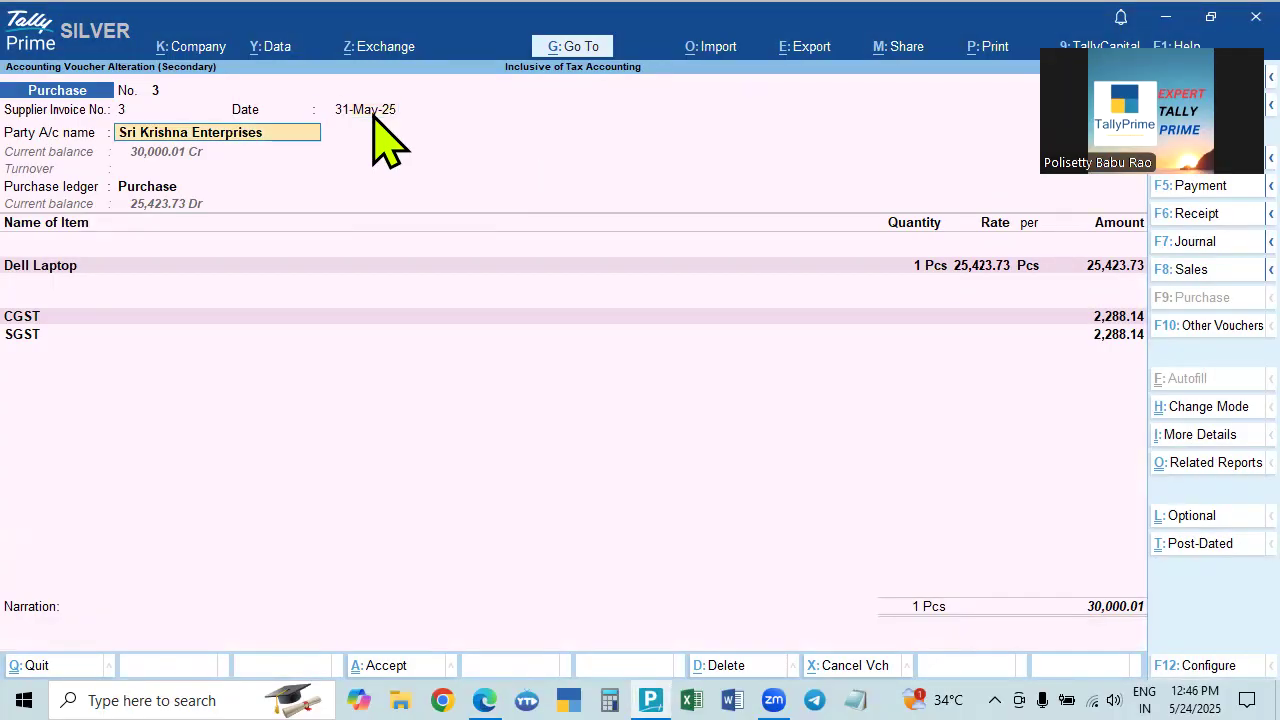
key("alt+Tab")
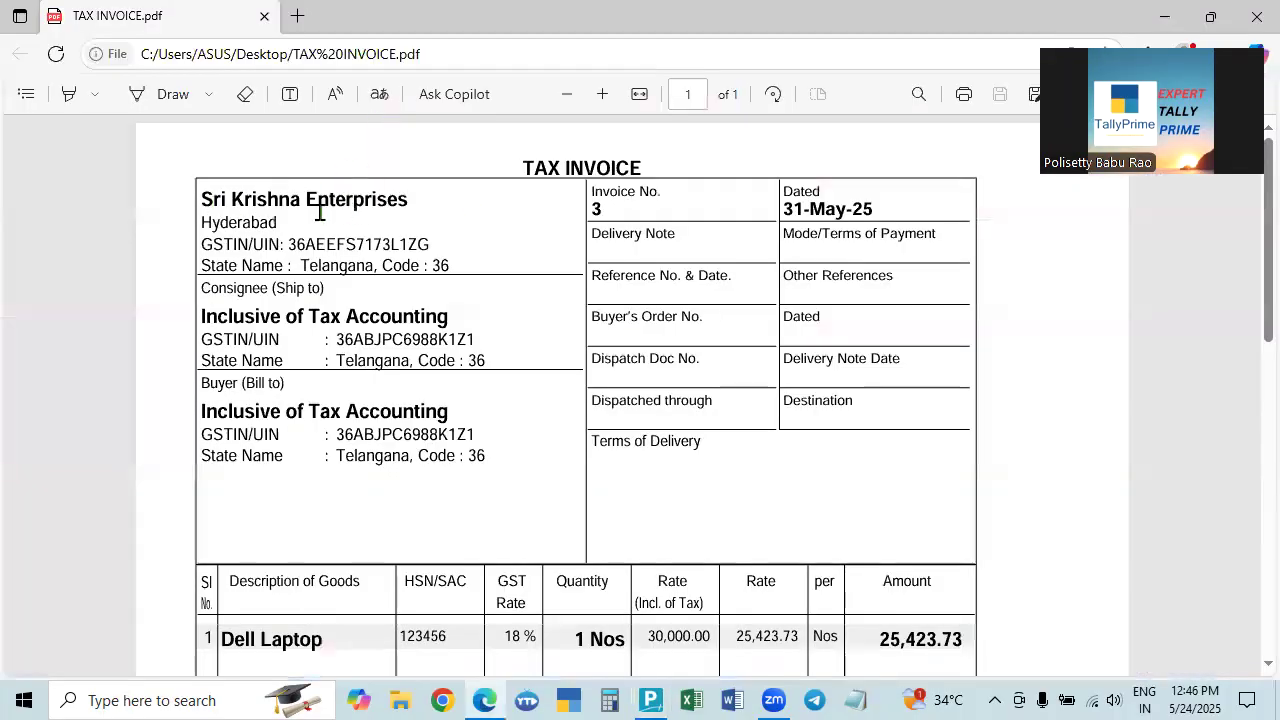
key("alt+Tab")
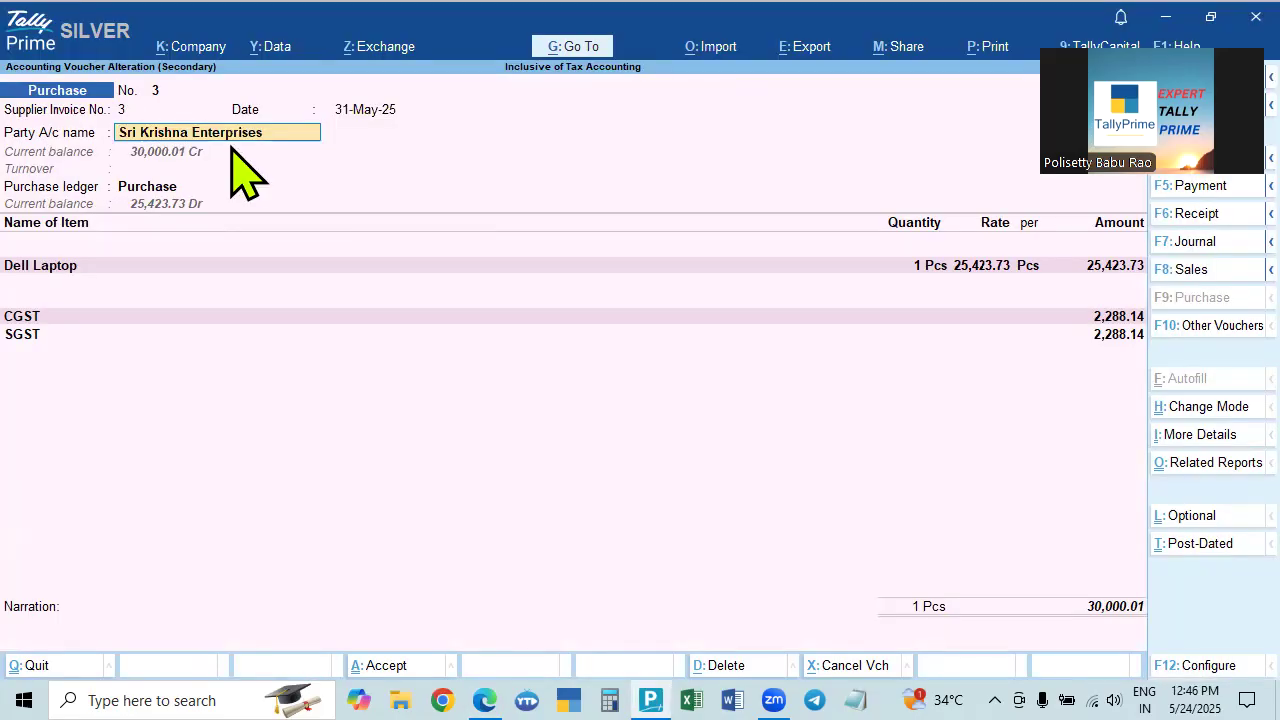
key("Return")
key("Return")
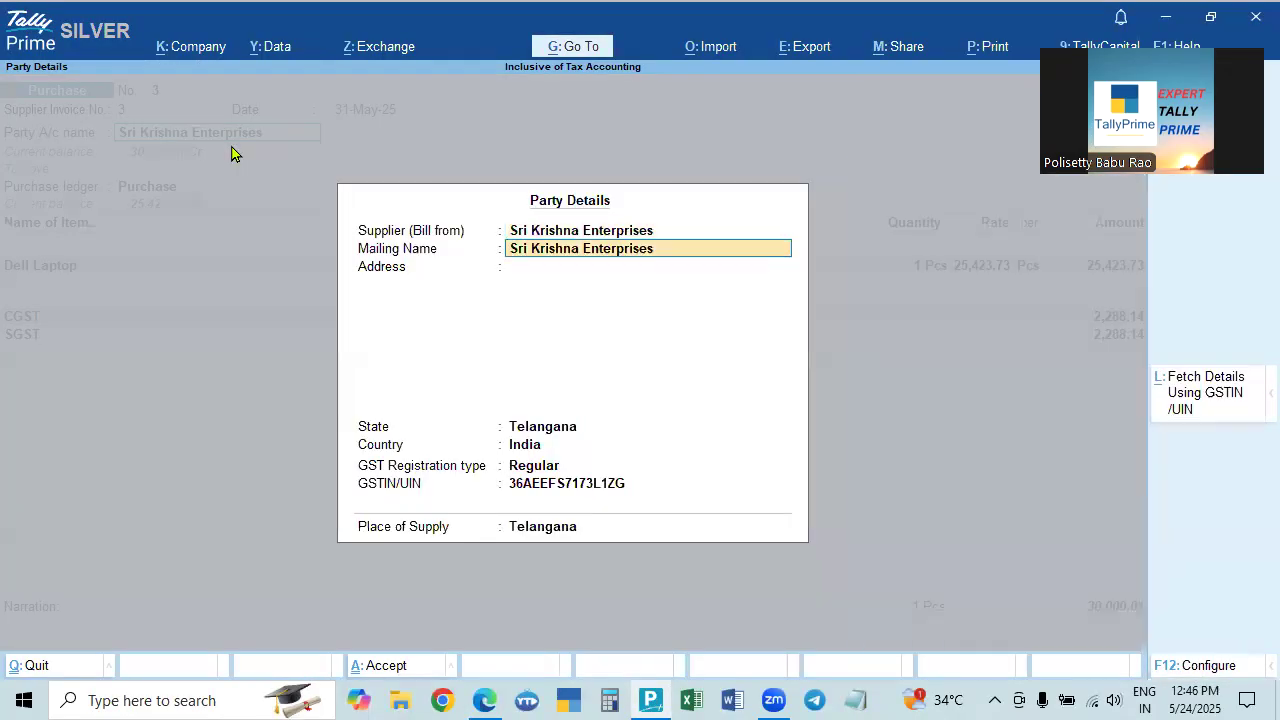
key("ctrl+a")
key("Return")
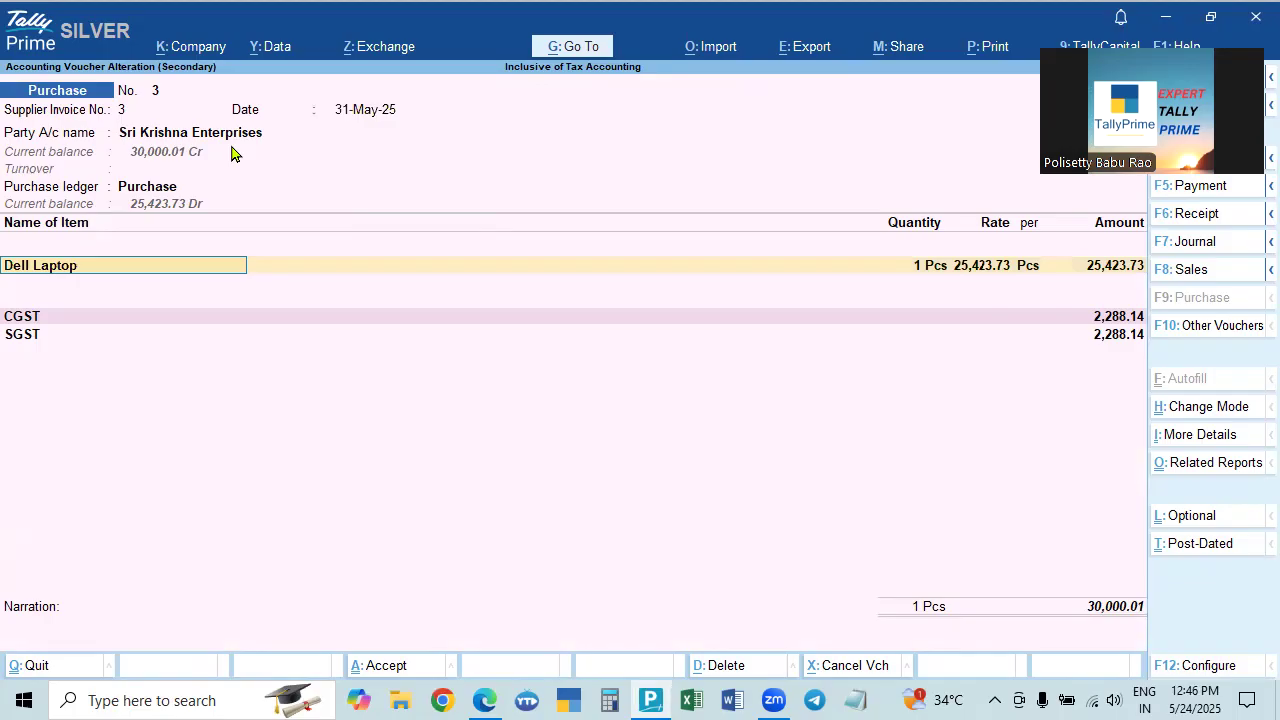
Compare the voucher's Dell Laptop item line with the goods line in TAX INVOICE.pdf.
key("alt+Tab")
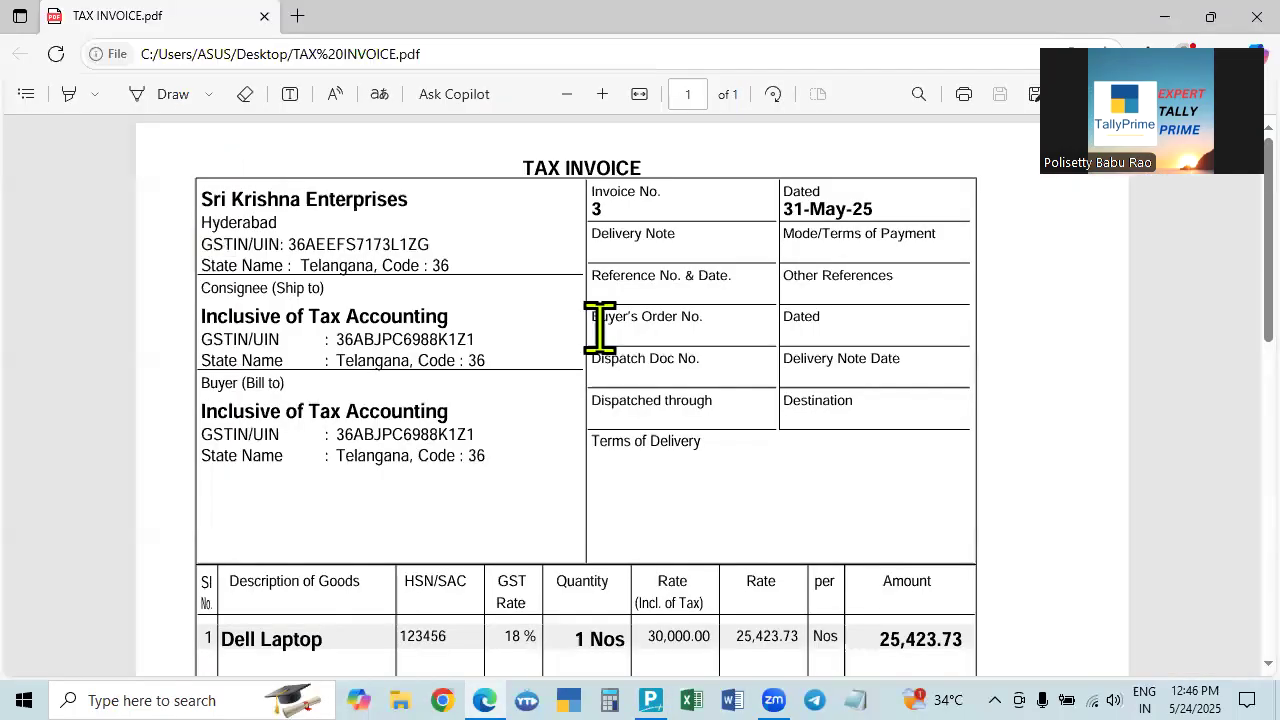
scroll(437, 471, "down", 4)
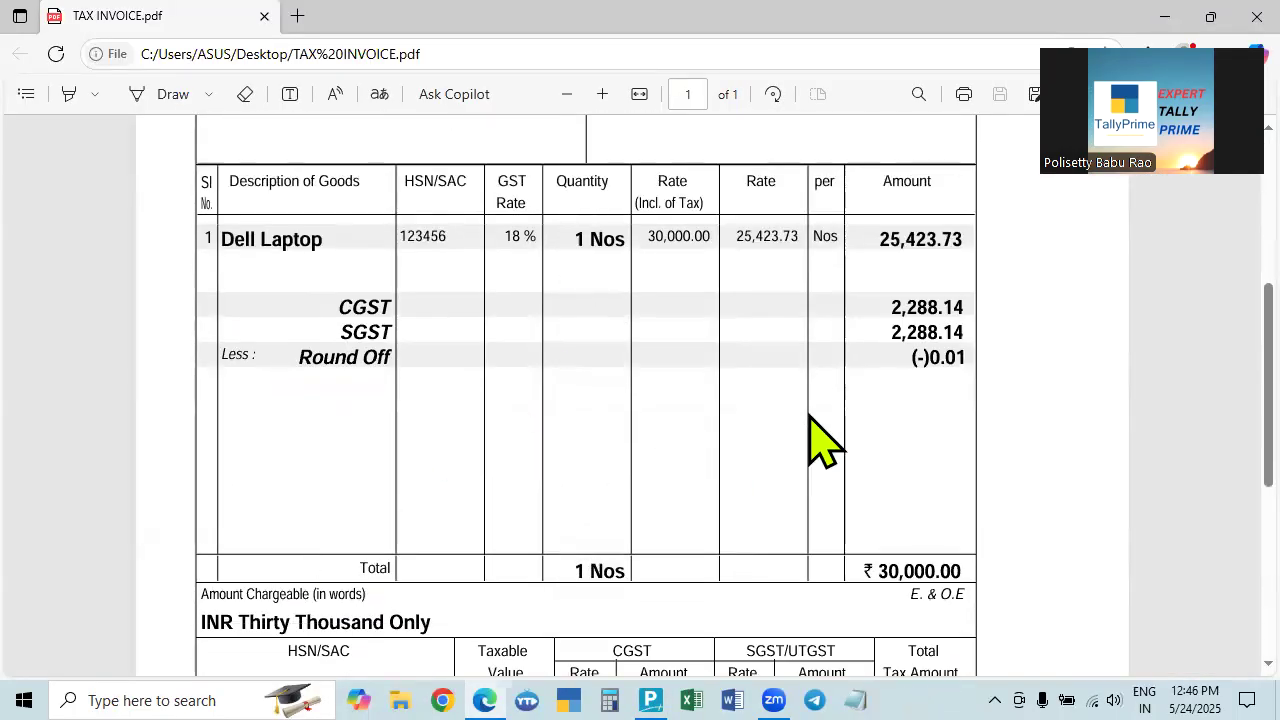
key("alt+Tab")
key("Return")
key("Return")
key("alt+Tab")
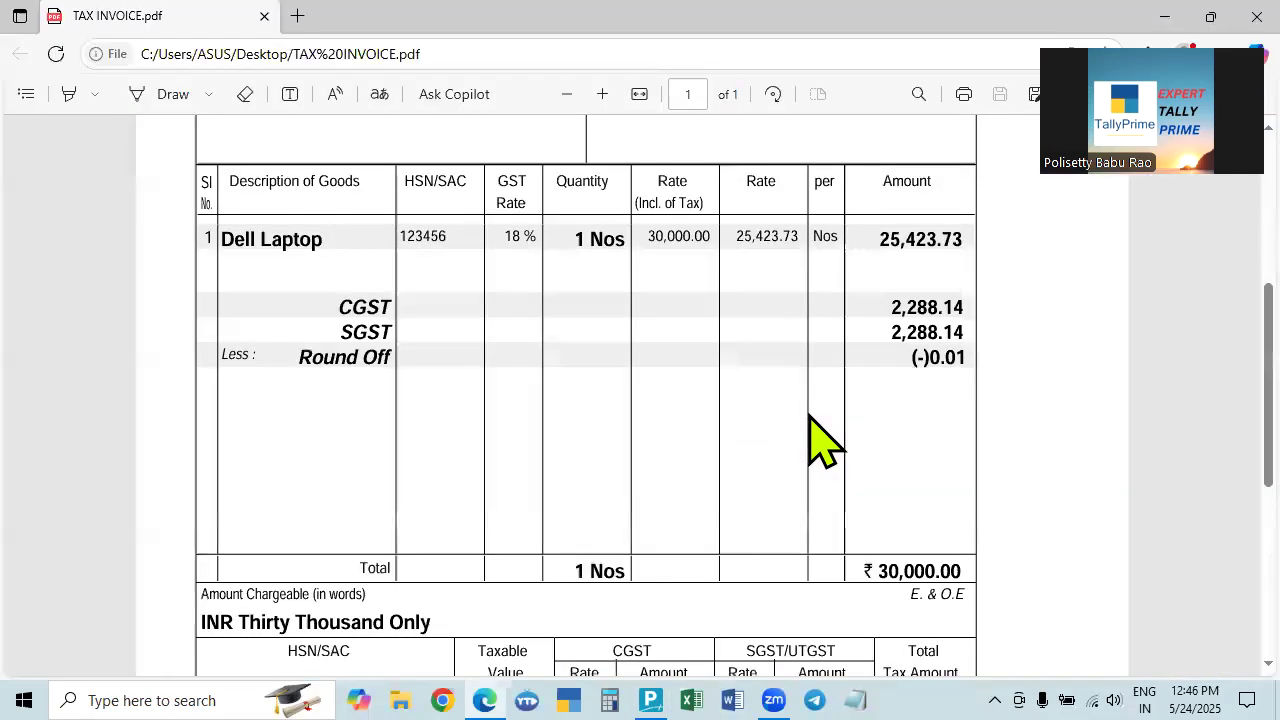
Go back to the Purchase ledger field and review the purchase voucher's configuration options.
key("alt+Tab")
key("BackSpace")
key("BackSpace")
key("BackSpace")
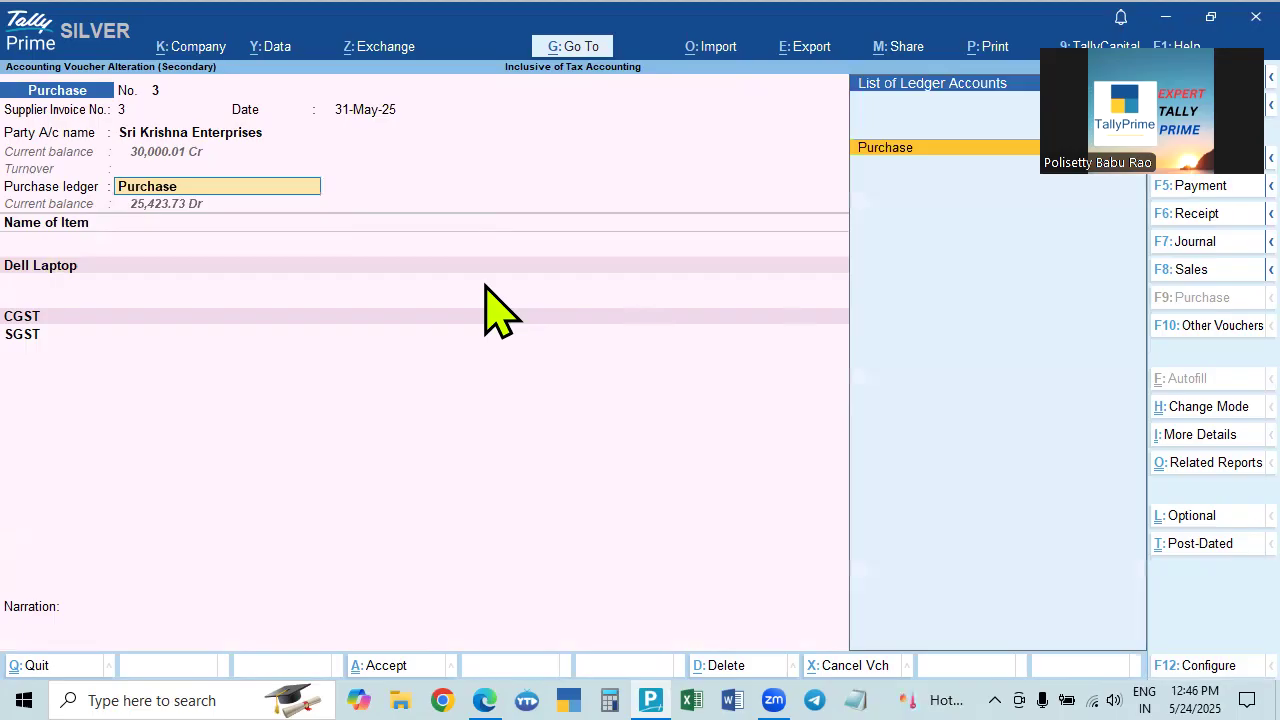
key("alt+Tab")
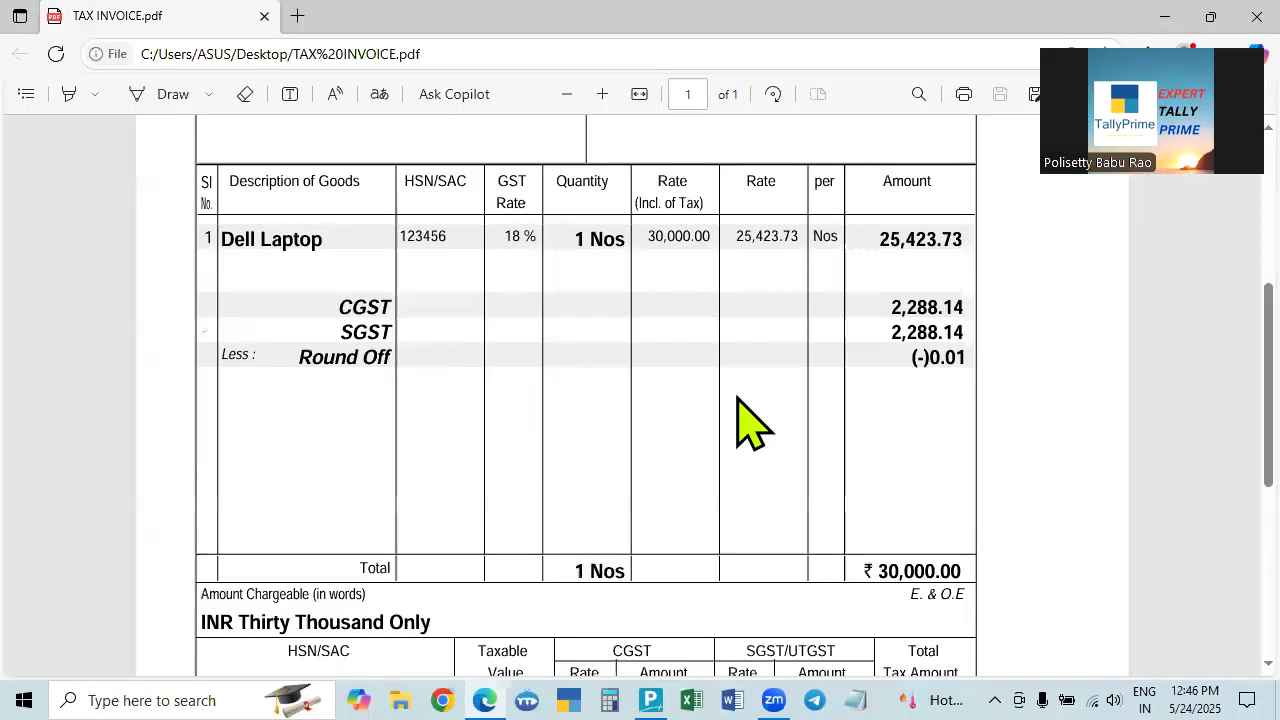
key("alt+Tab")
key("alt+Tab")
key("alt+Tab")
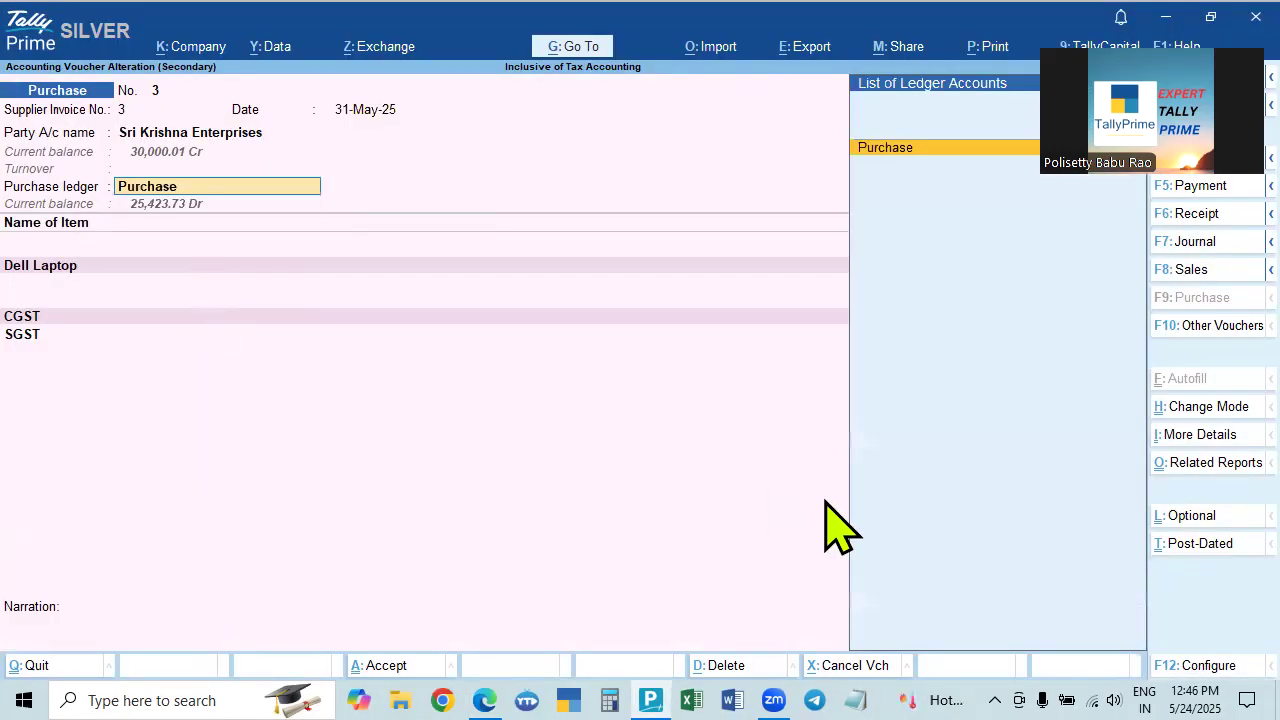
key("F12")
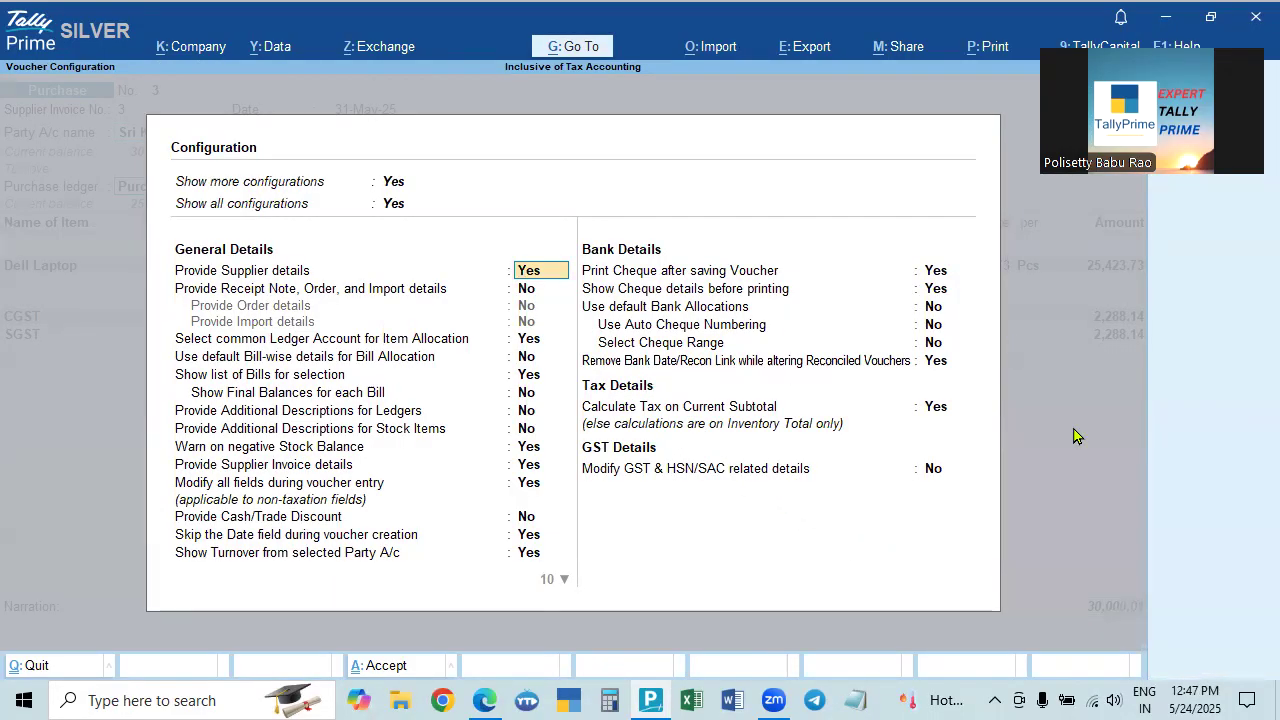
key("Escape")
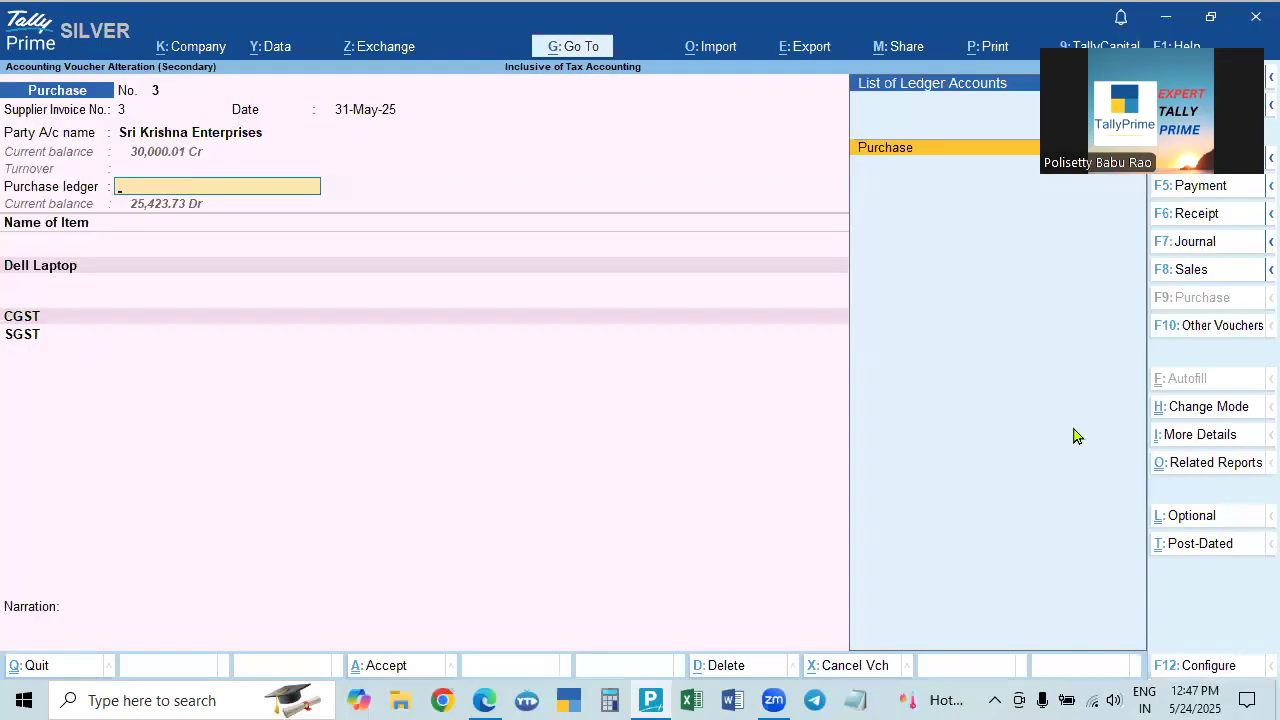
Return to the Dell Laptop line and check its quantity against the goods line in TAX INVOICE.pdf.
key("Return")
key("Return")
key("alt+Tab")
key("alt+Tab")
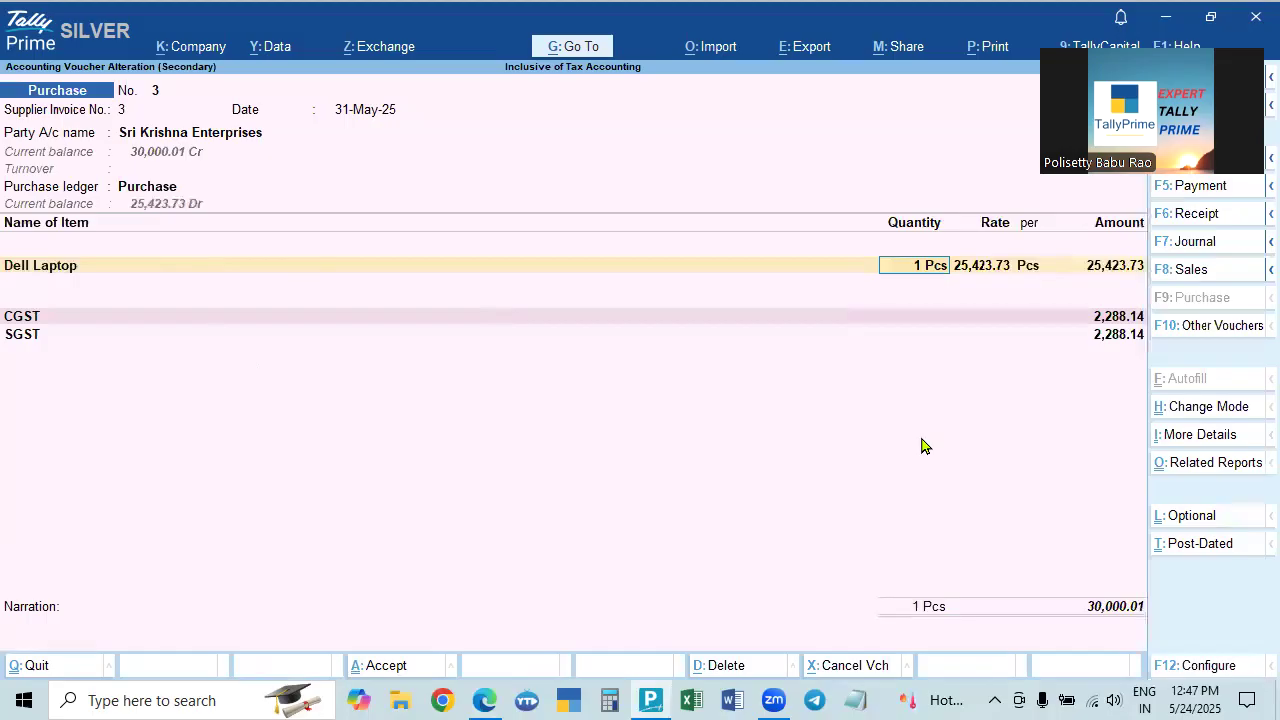
key("alt+Tab")
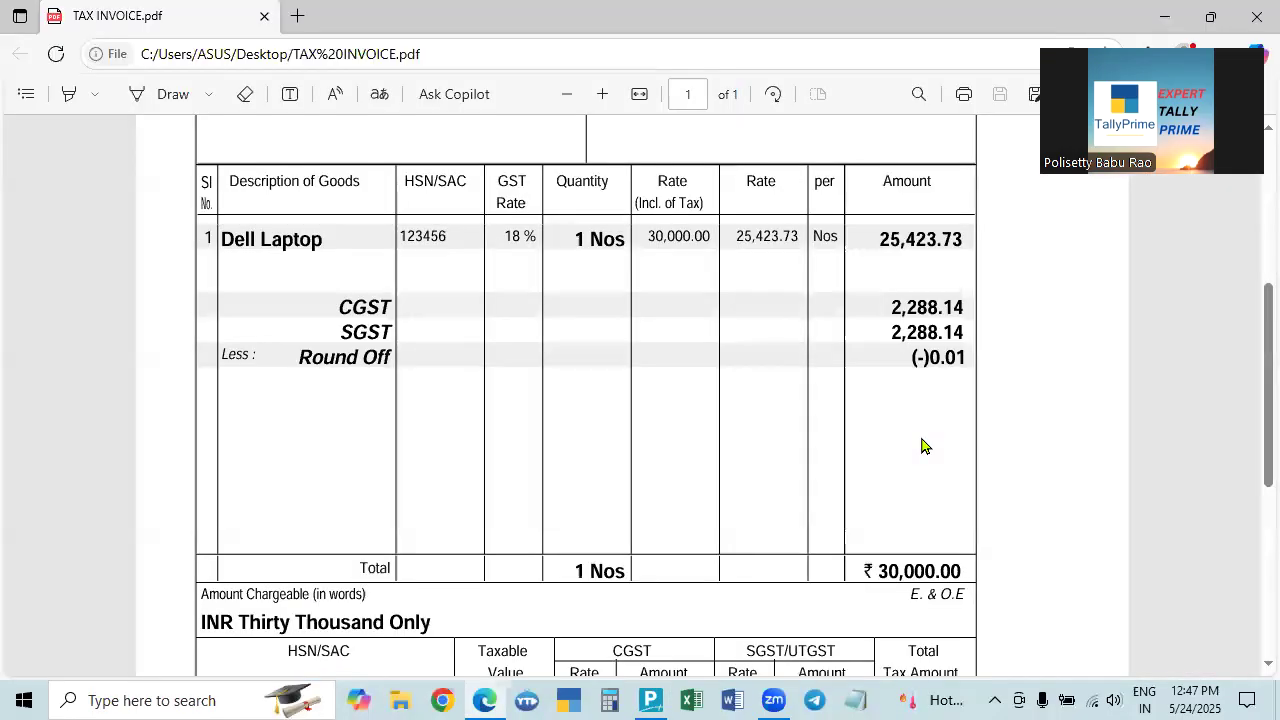
scroll(922, 446, "up", 4)
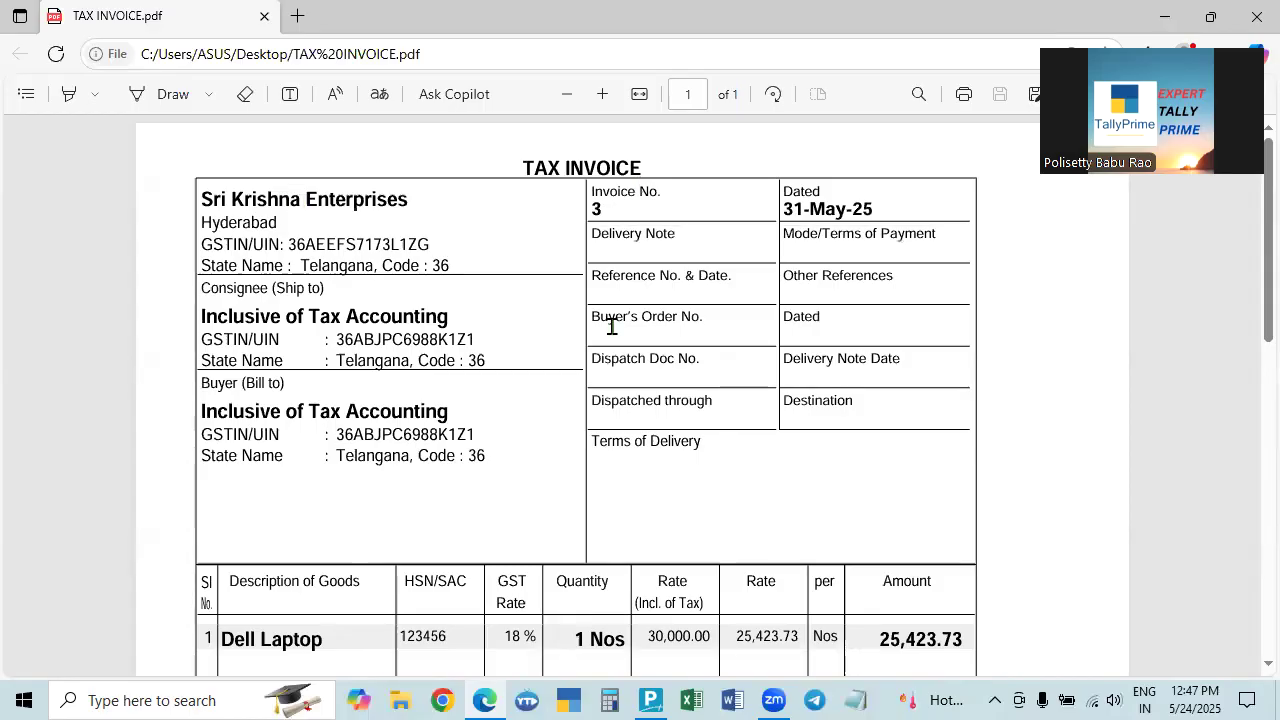
key("alt+Tab")
key("alt+Tab")
scroll(767, 387, "down", 2)
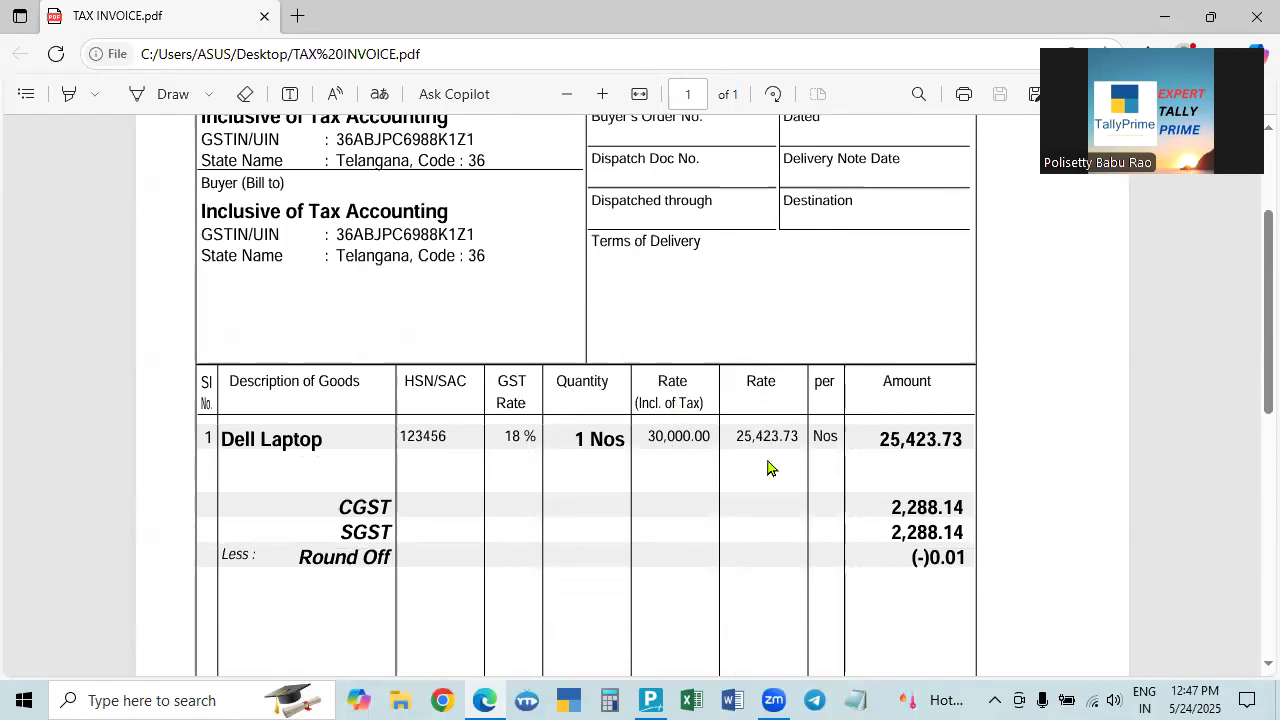
key("alt+Tab")
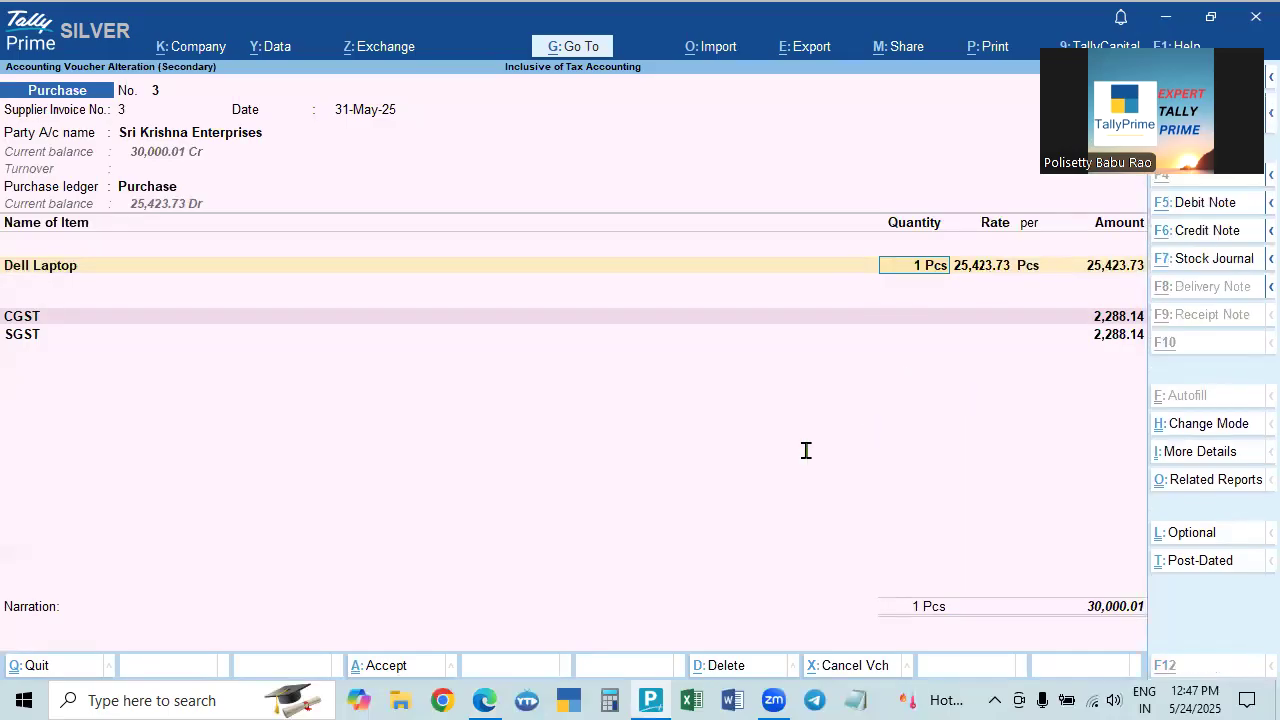
key("alt+Tab")
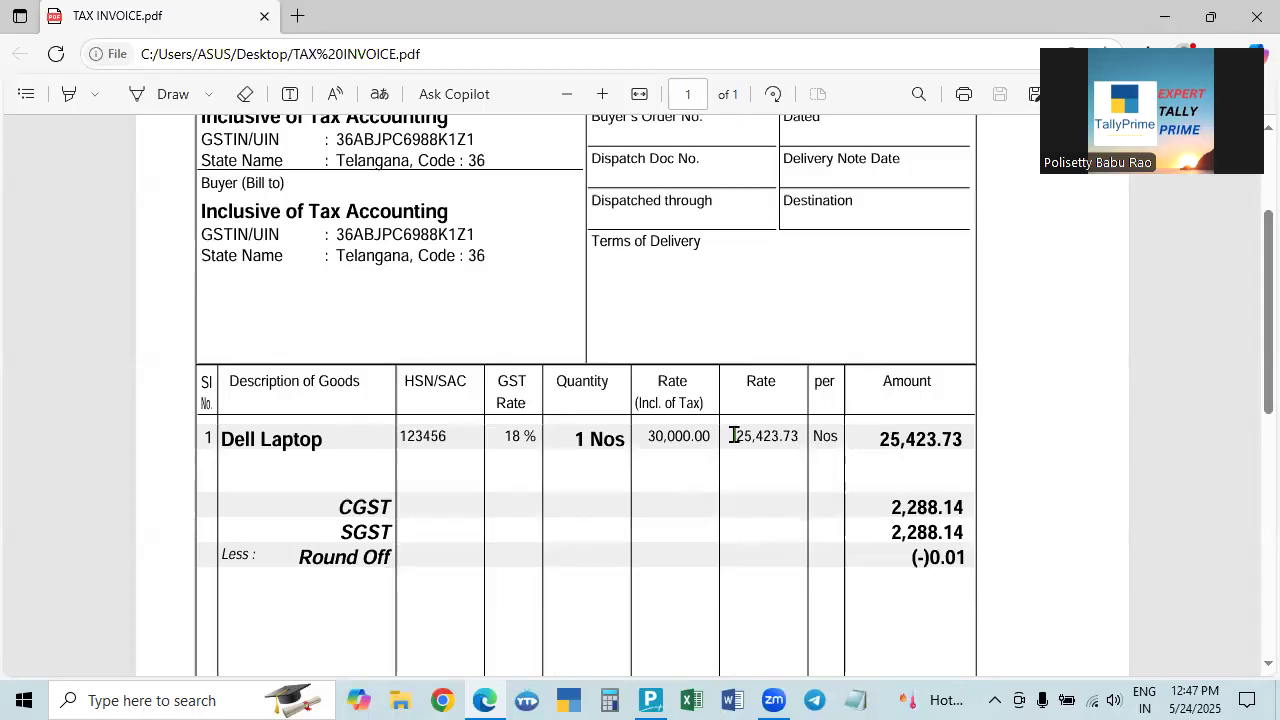
Check the Dell Laptop rate against the tax-exclusive Rate in TAX INVOICE.pdf and advance to the CGST line.
left_click_drag(737, 436, 797, 437)
key("alt+Tab")
left_click(985, 269)
key("Return")
key("Return")
key("Return")
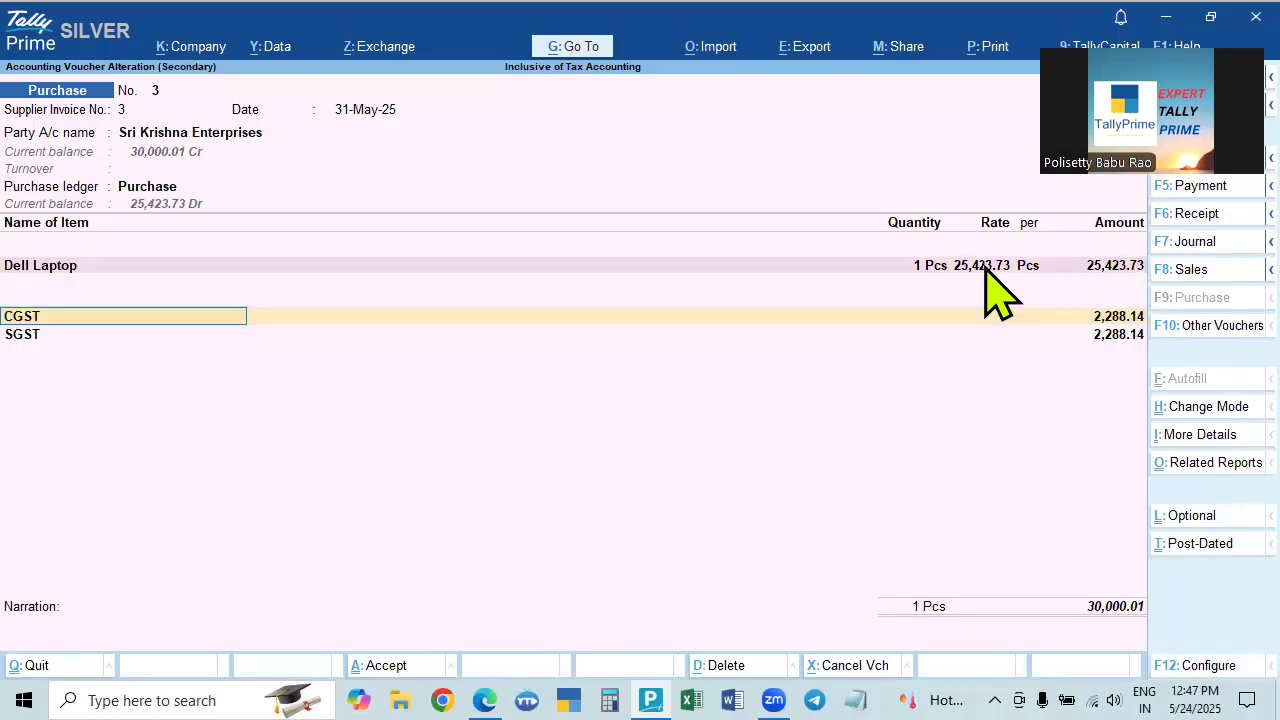
key("alt+Tab")
scroll(775, 340, "up", 3)
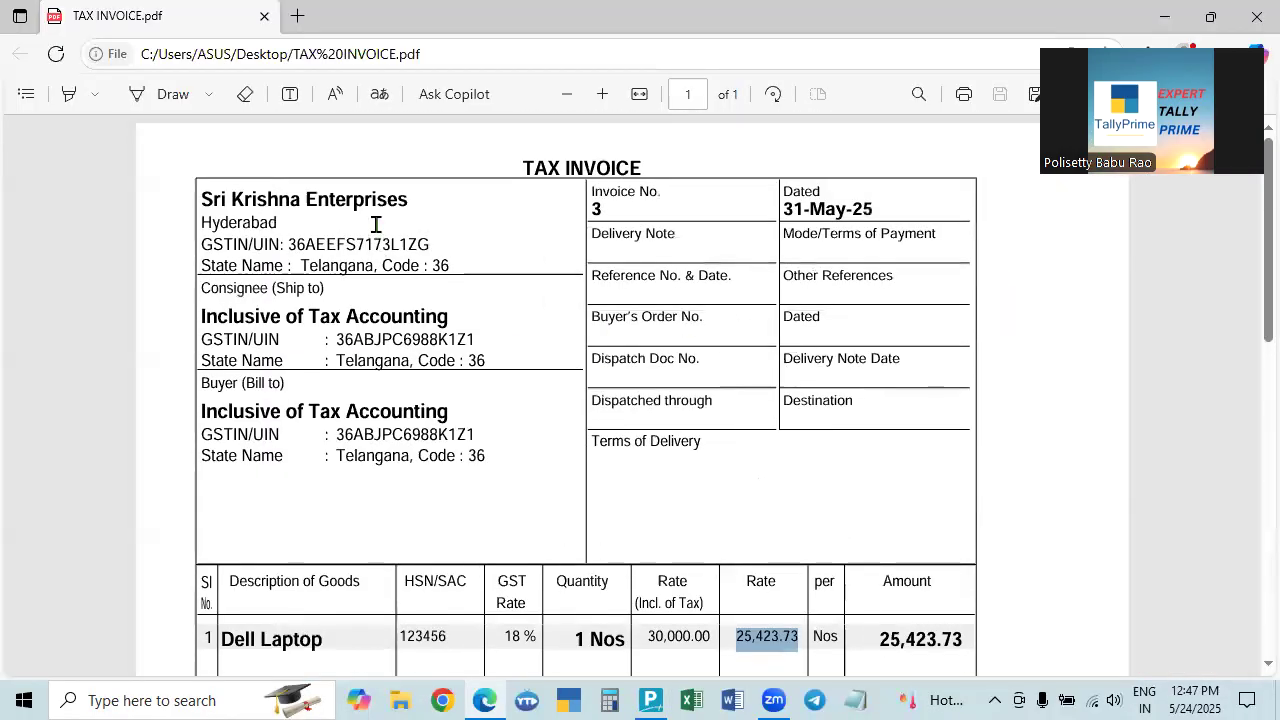
scroll(700, 322, "down", 3)
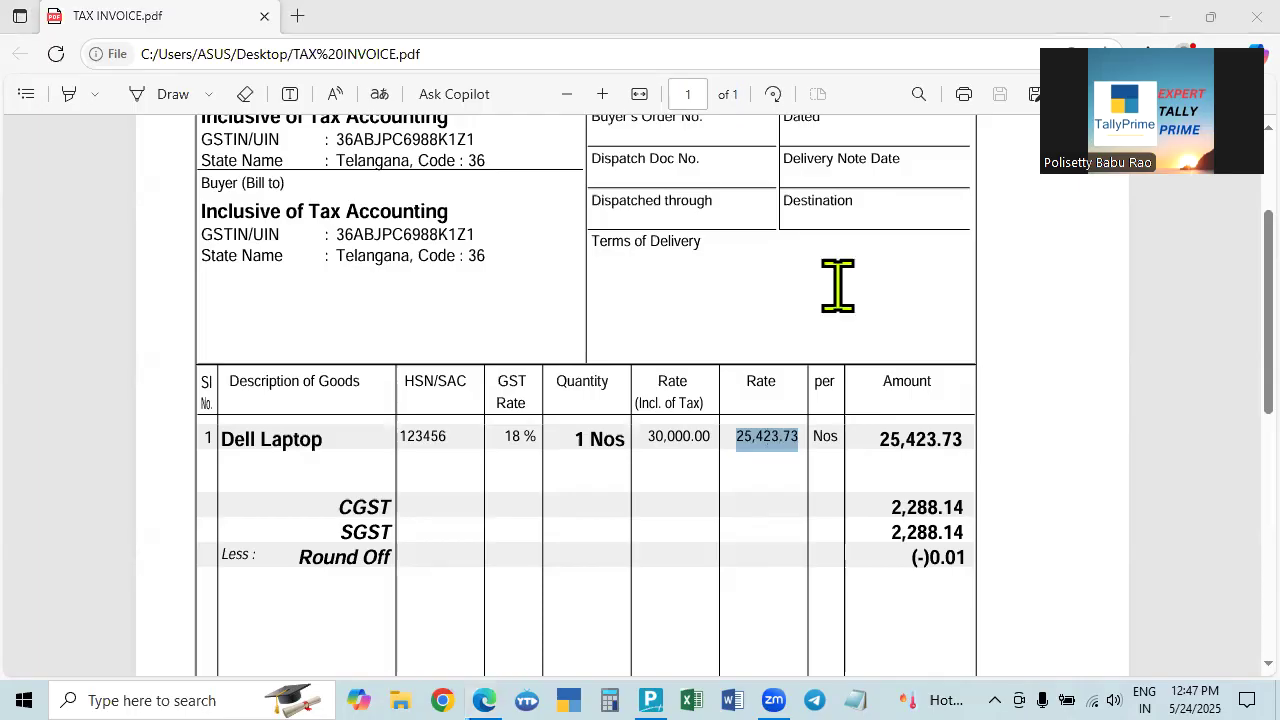
key("alt+Tab")
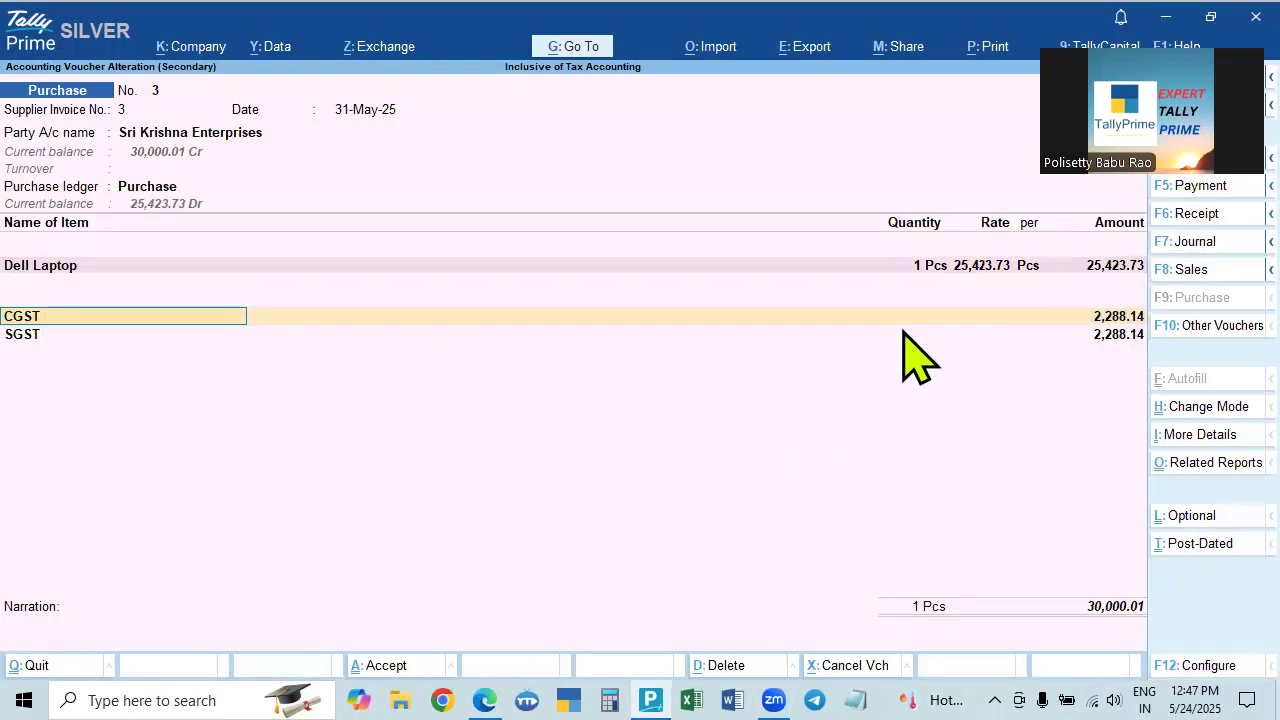
key("alt+Tab")
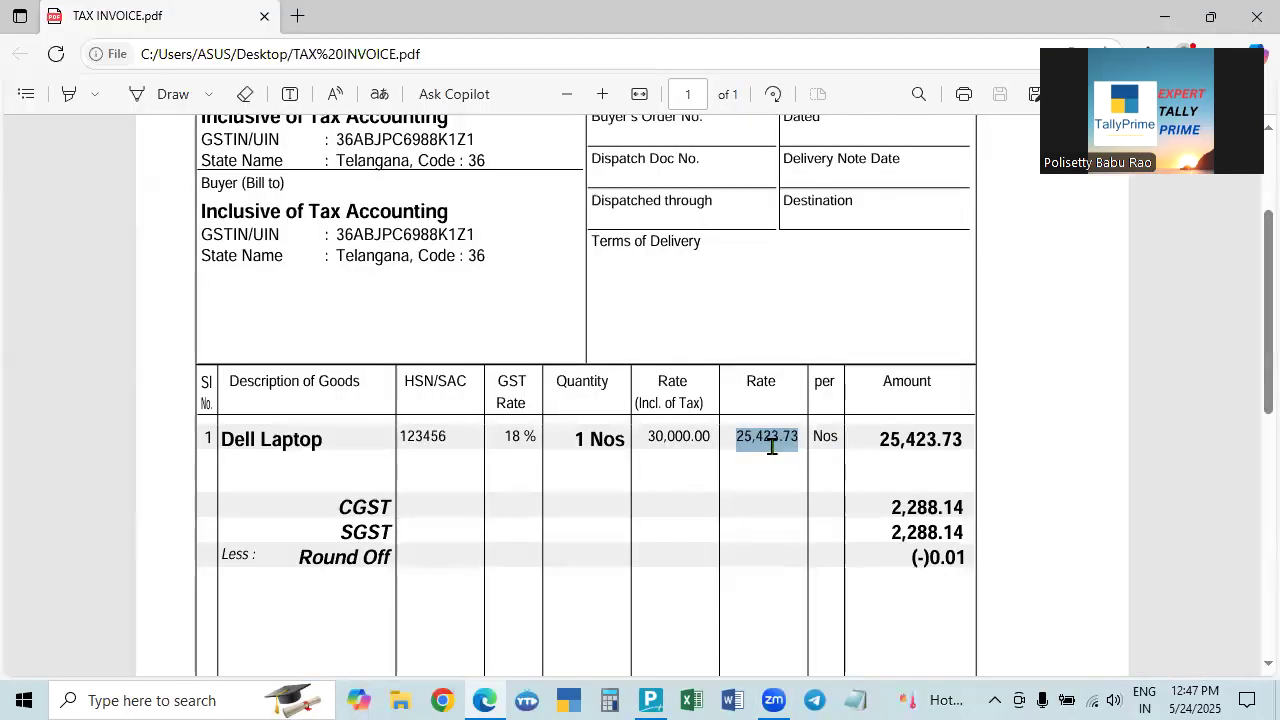
Accept the existing CGST and SGST amounts and advance to the empty ledger line below SGST.
key("alt+Tab")
key("Return")
key("Return")
key("Return")
key("Return")
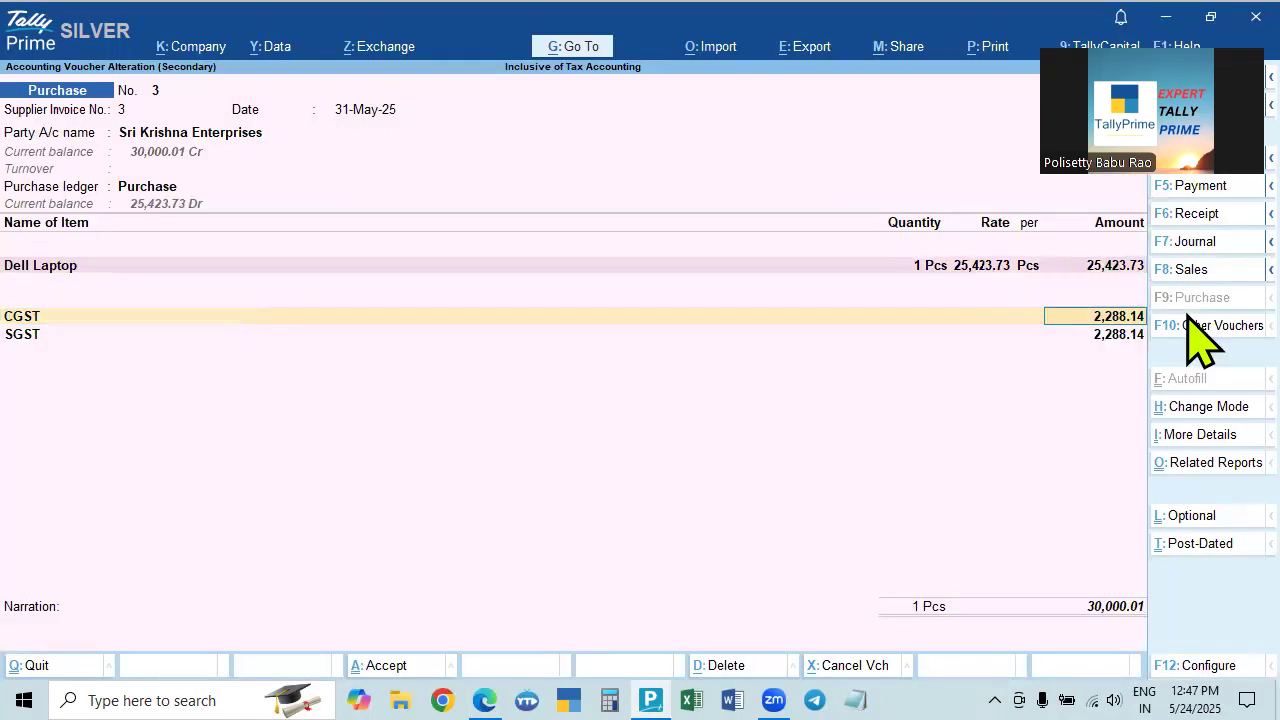
left_click(1189, 320)
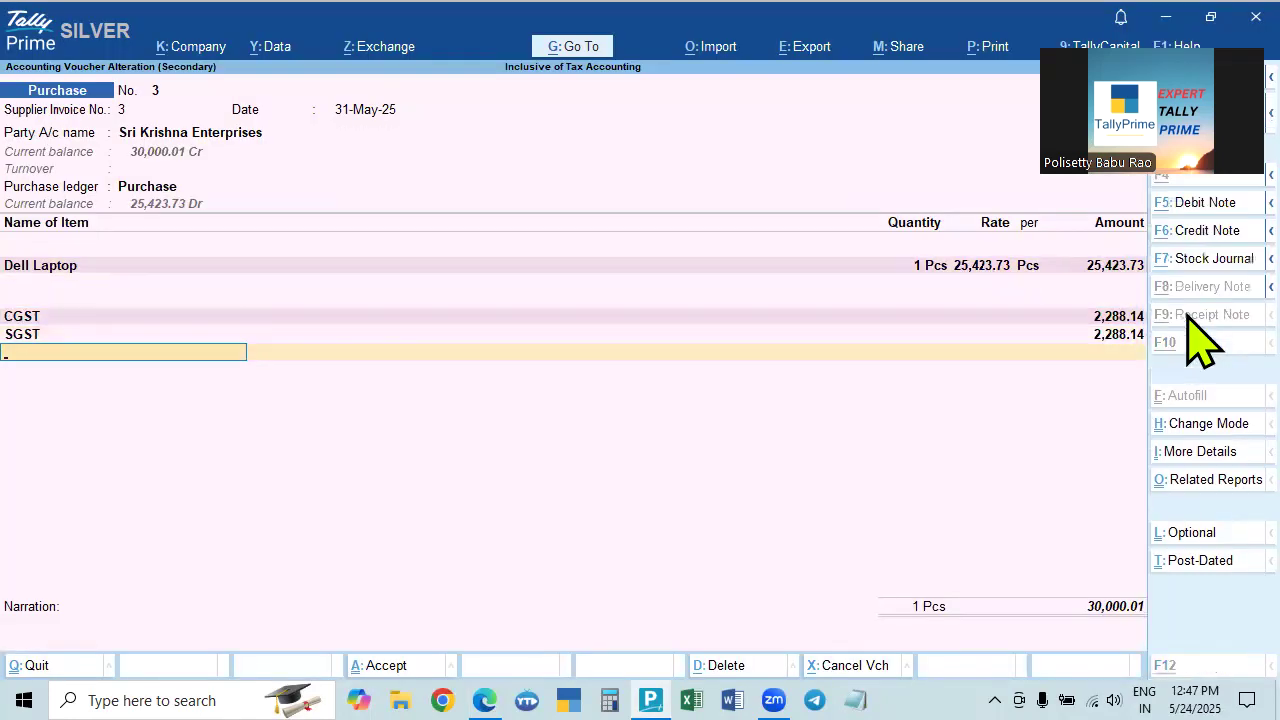
key("alt+Tab")
key("alt+Tab")
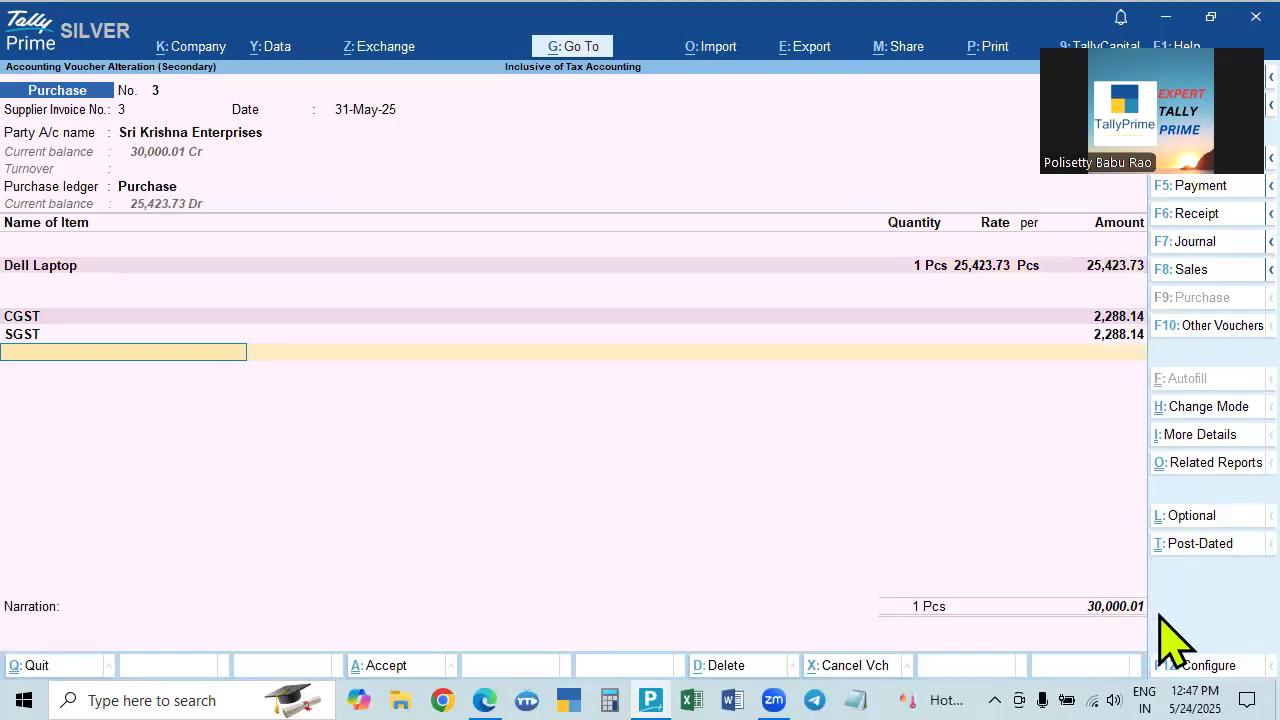
Compare the voucher total with the Round Off line and the total in TAX INVOICE.pdf.
key("alt+Tab")
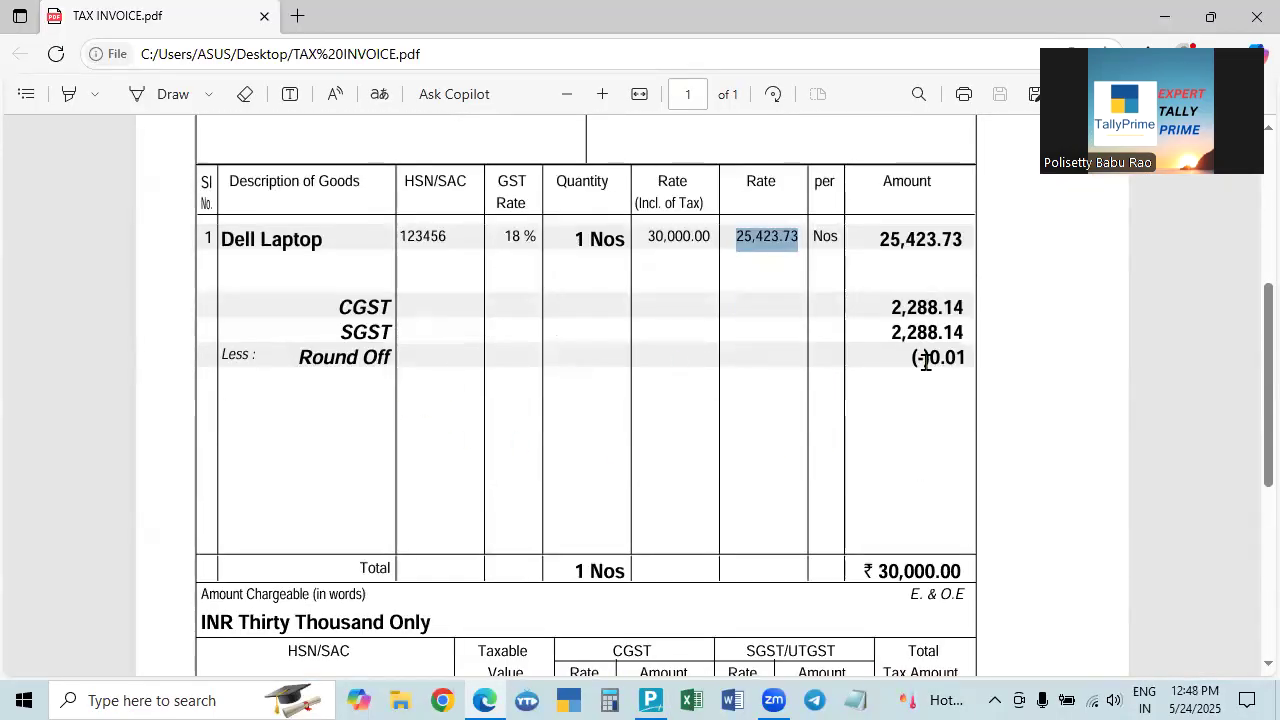
key("alt+Tab")
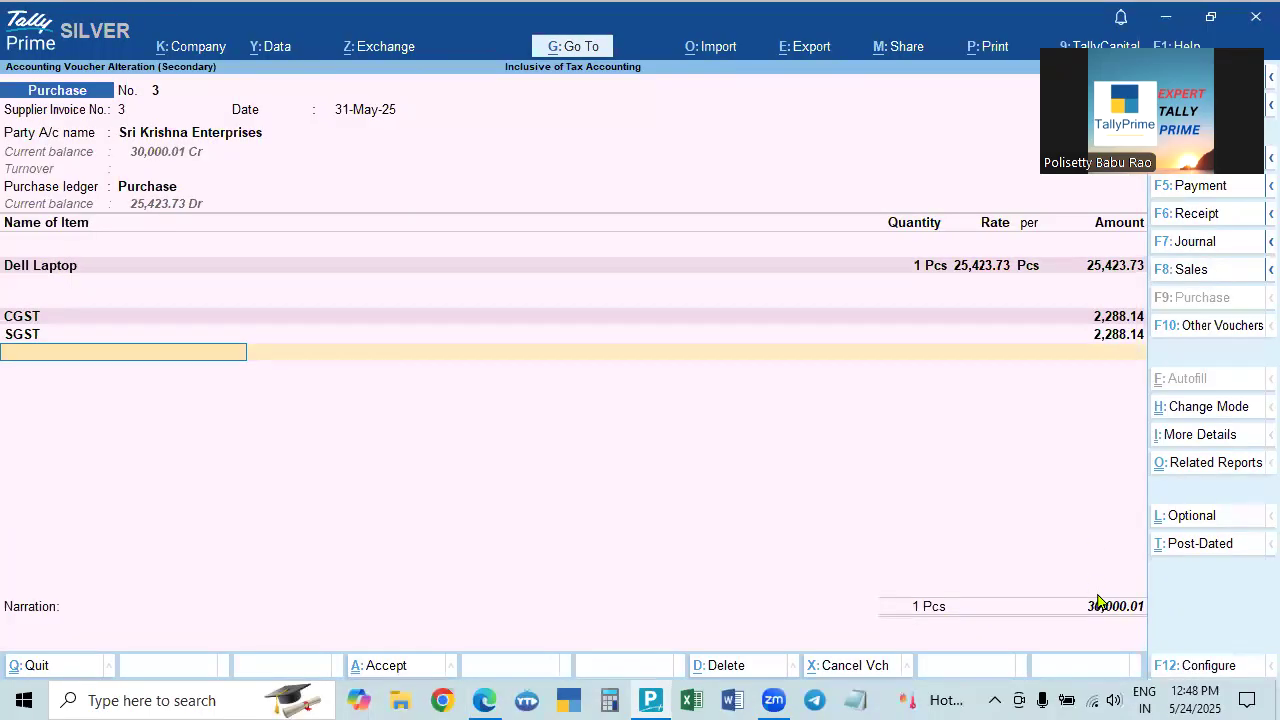
key("alt+Tab")
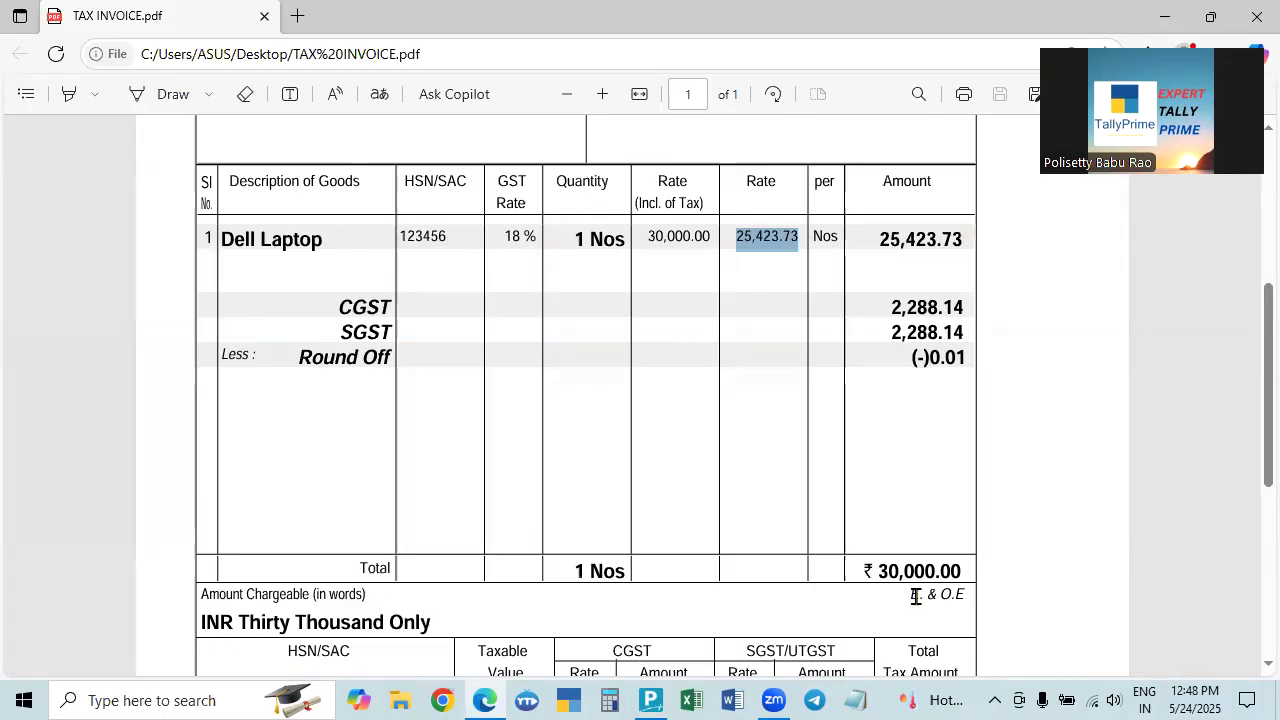
key("alt+Tab")
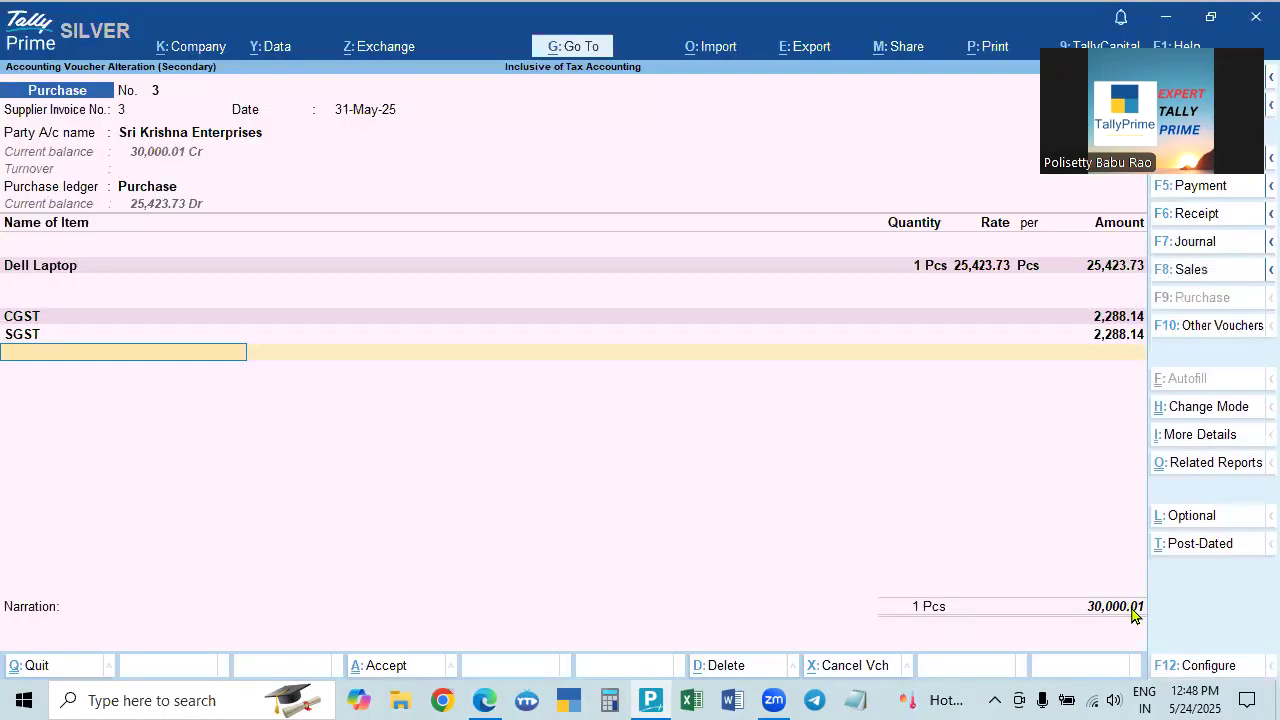
key("alt+Tab")
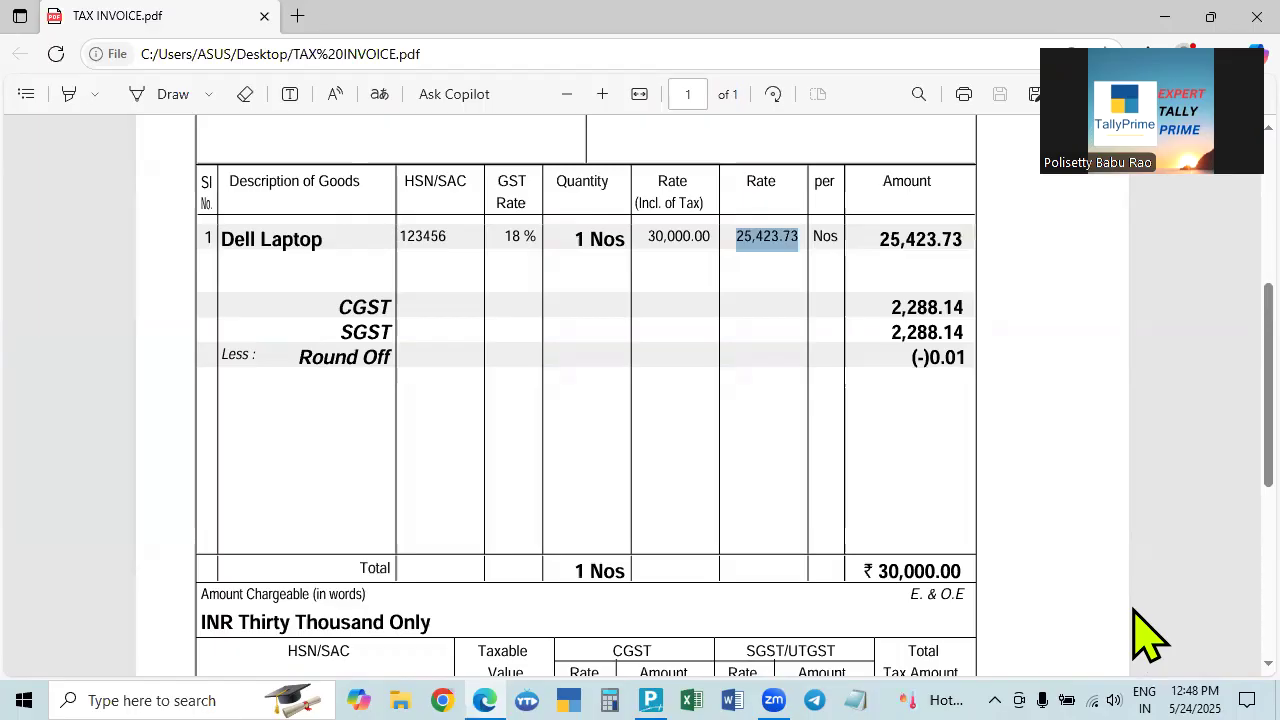
key("alt+Tab")
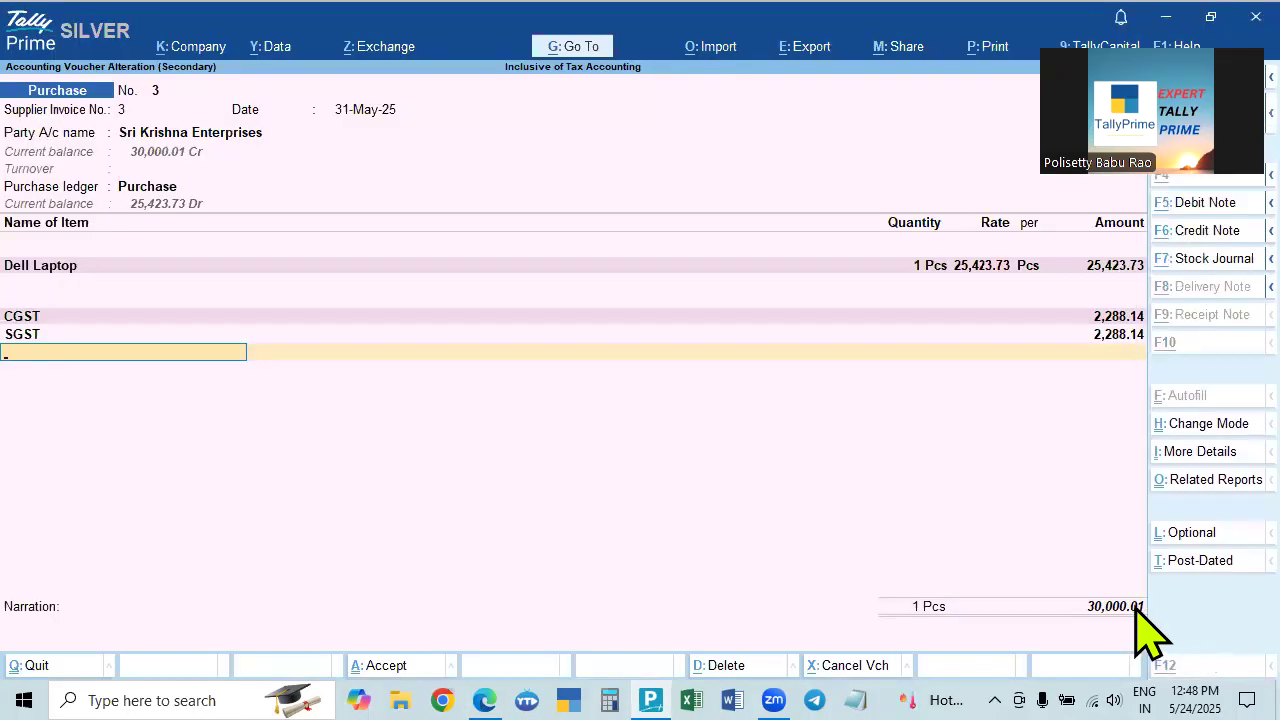
key("alt+Tab")
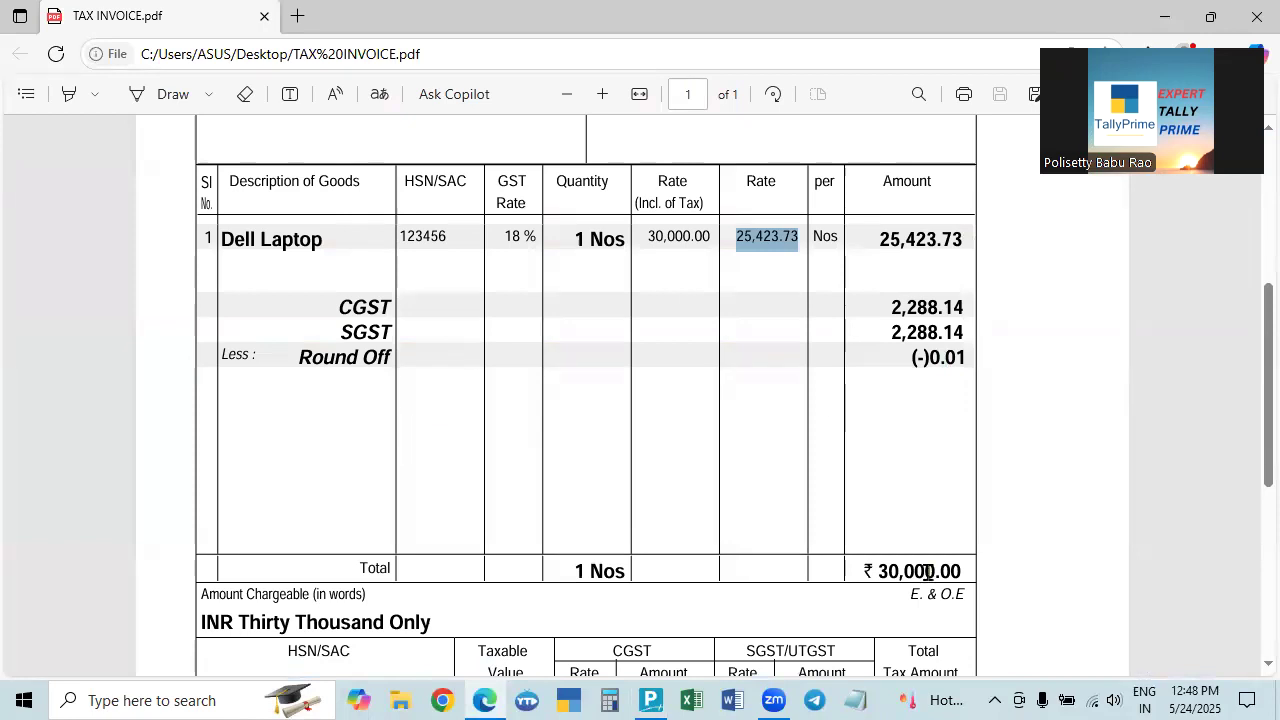
Add the ROUND OFF ledger below SGST on the purchase voucher with an amount of (-)0.01 and end the ledger entries.
key("alt+Tab")
type("R")
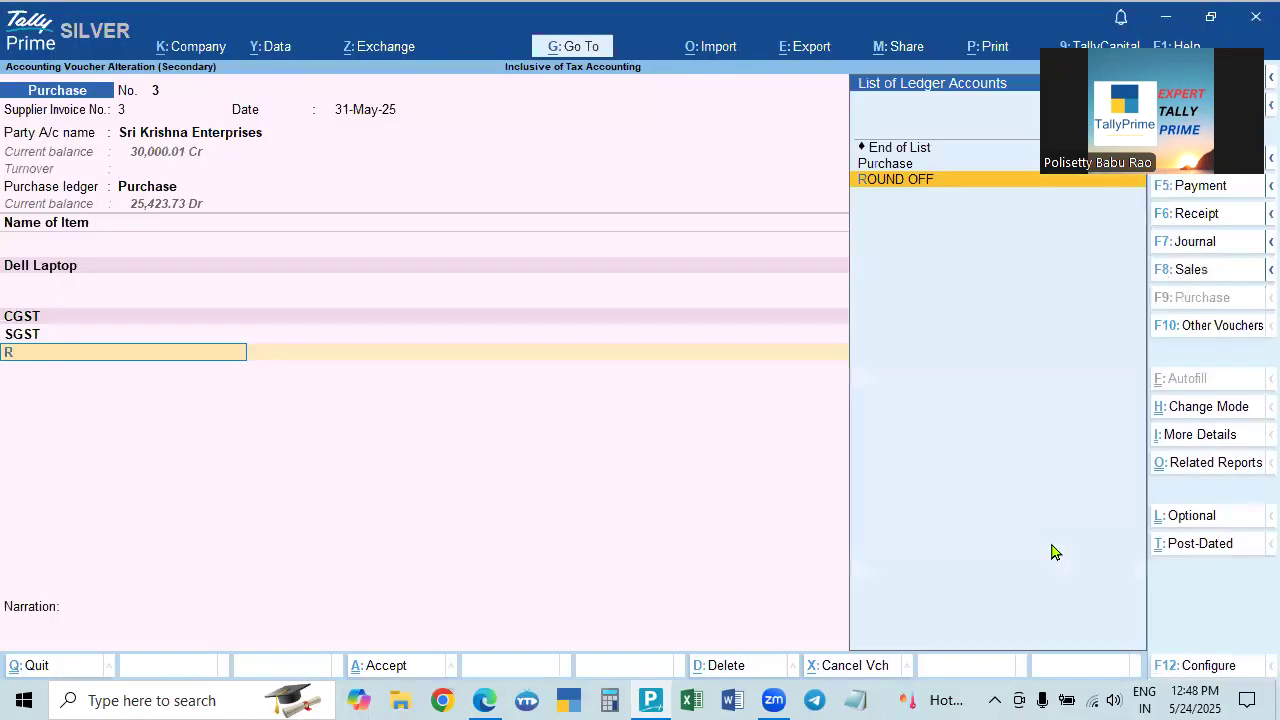
key("Return")
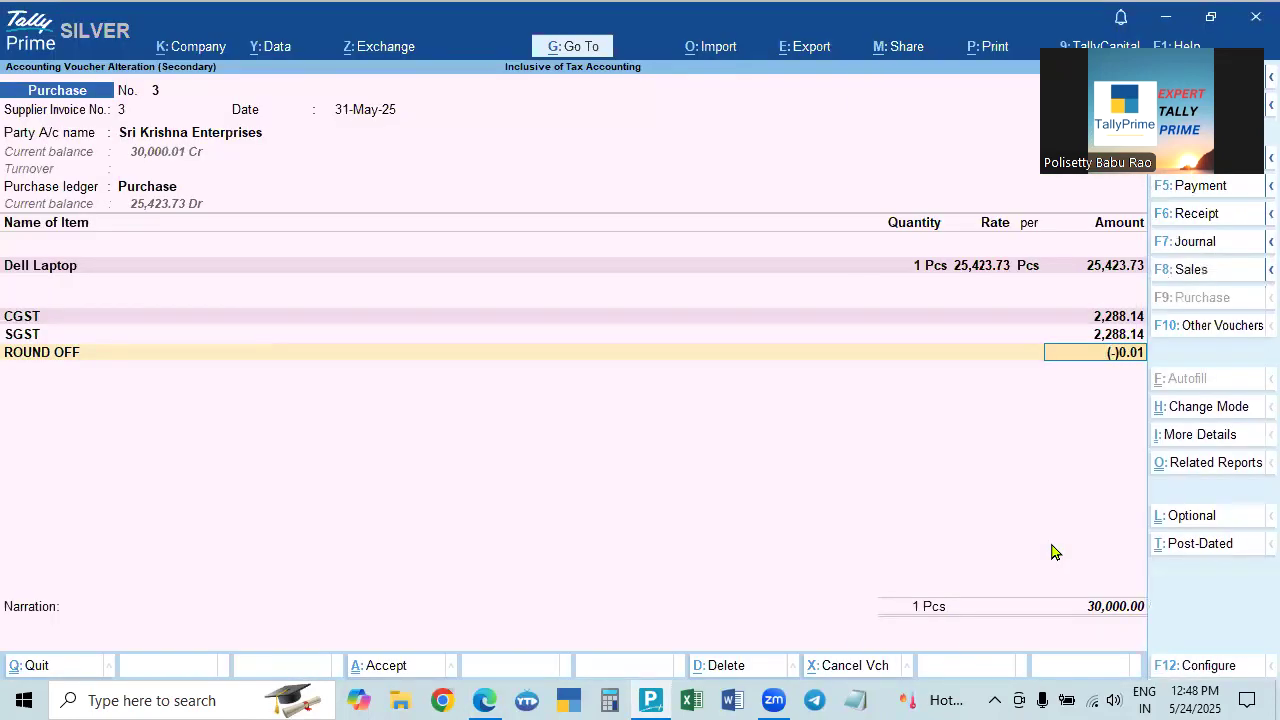
key("Return")
key("alt+Tab")
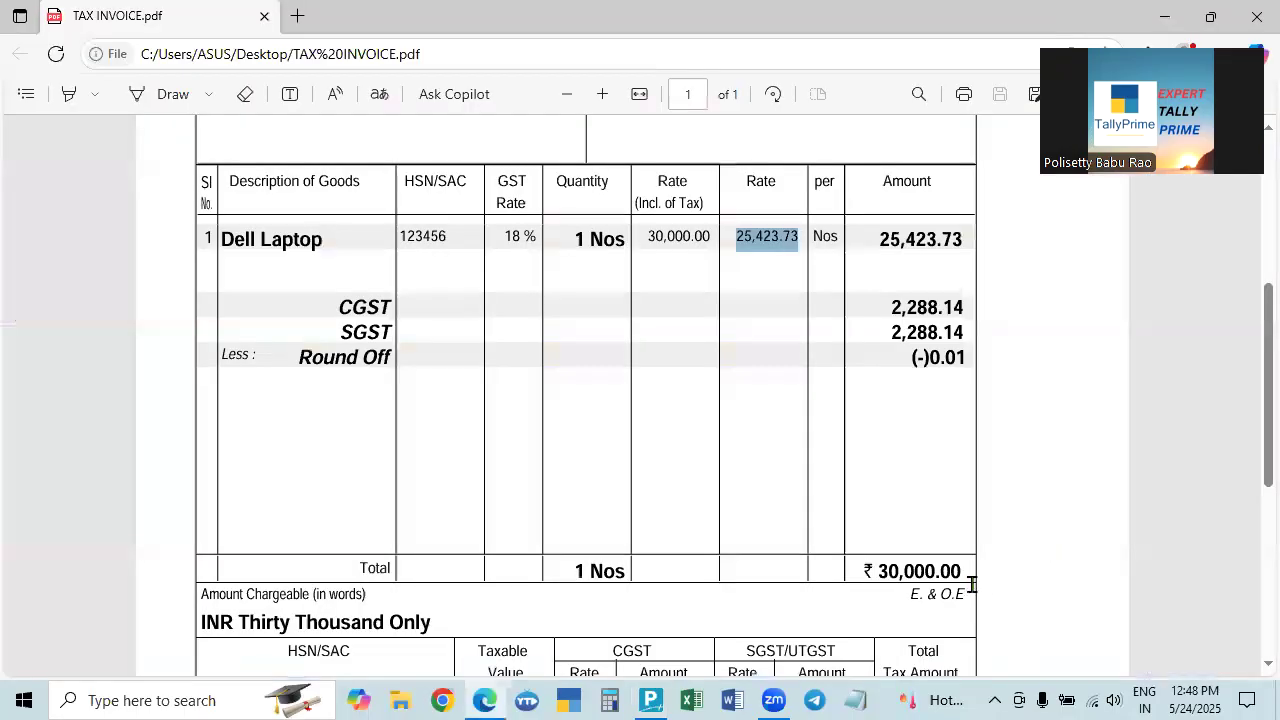
key("alt+Tab")
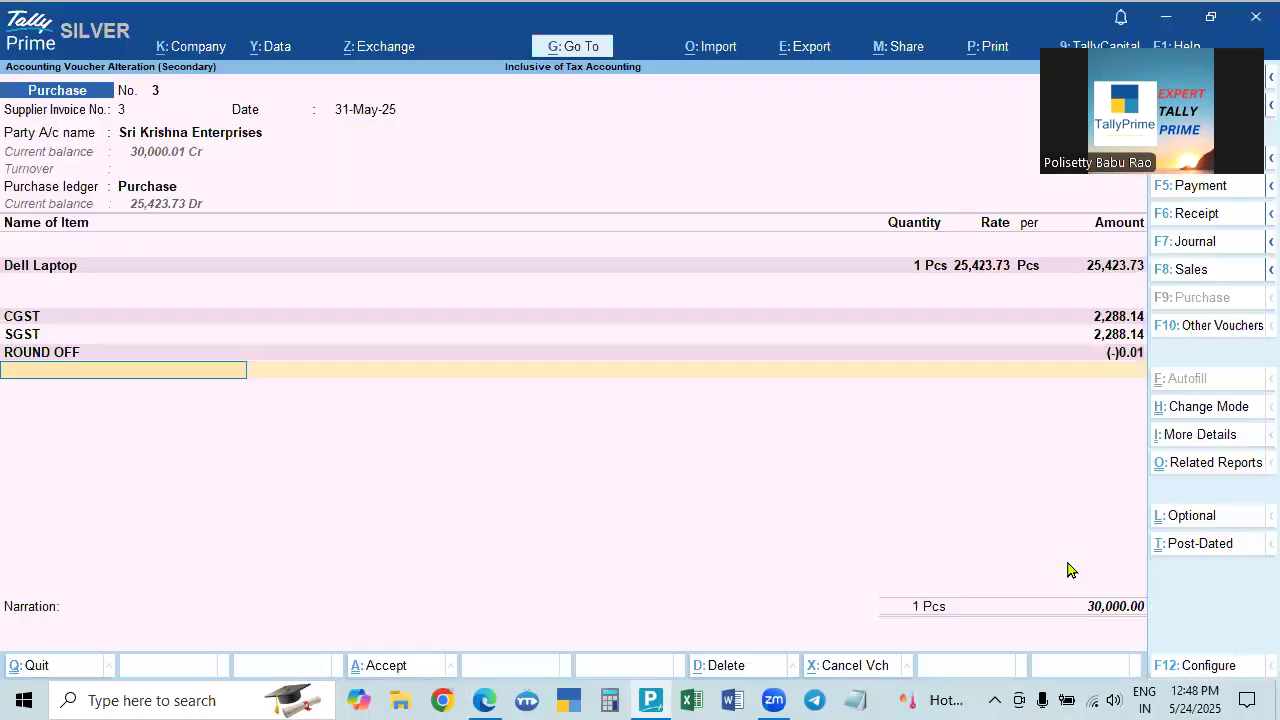
key("Return")
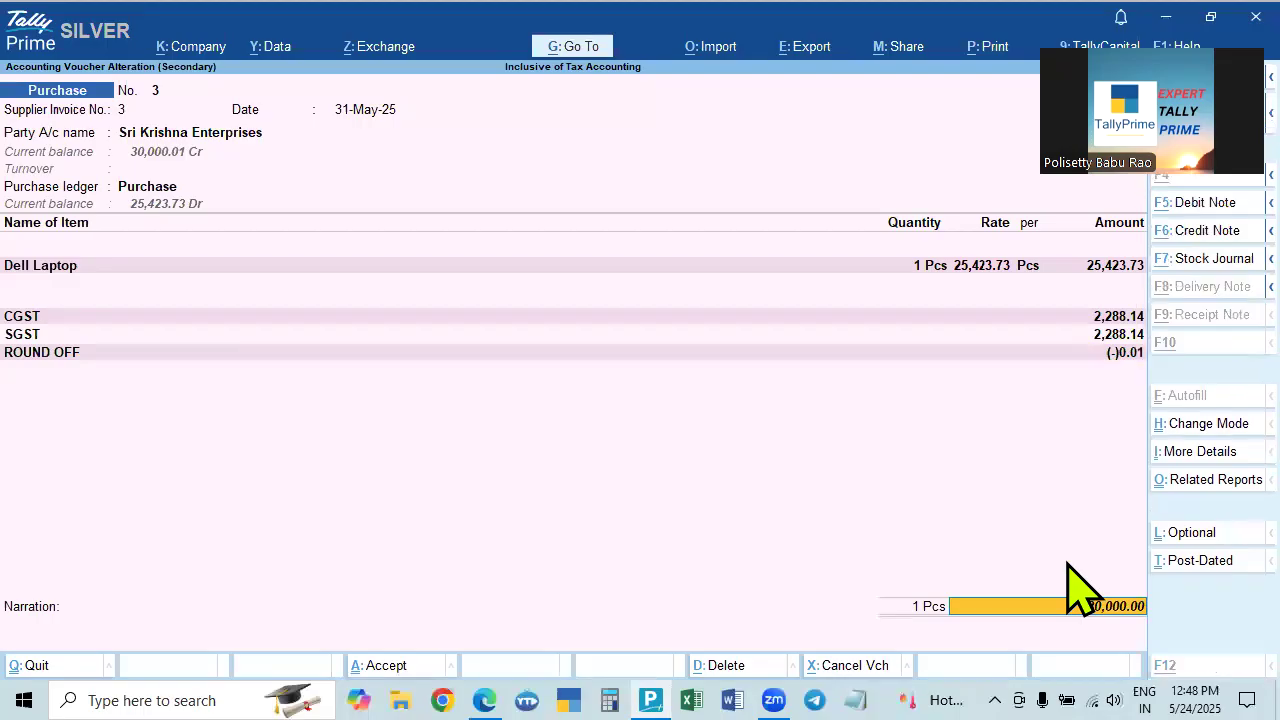
Check the purchase voucher against TAX INVOICE.pdf and accept the remaining fields to save it.
key("alt+Tab")
key("alt+Tab")
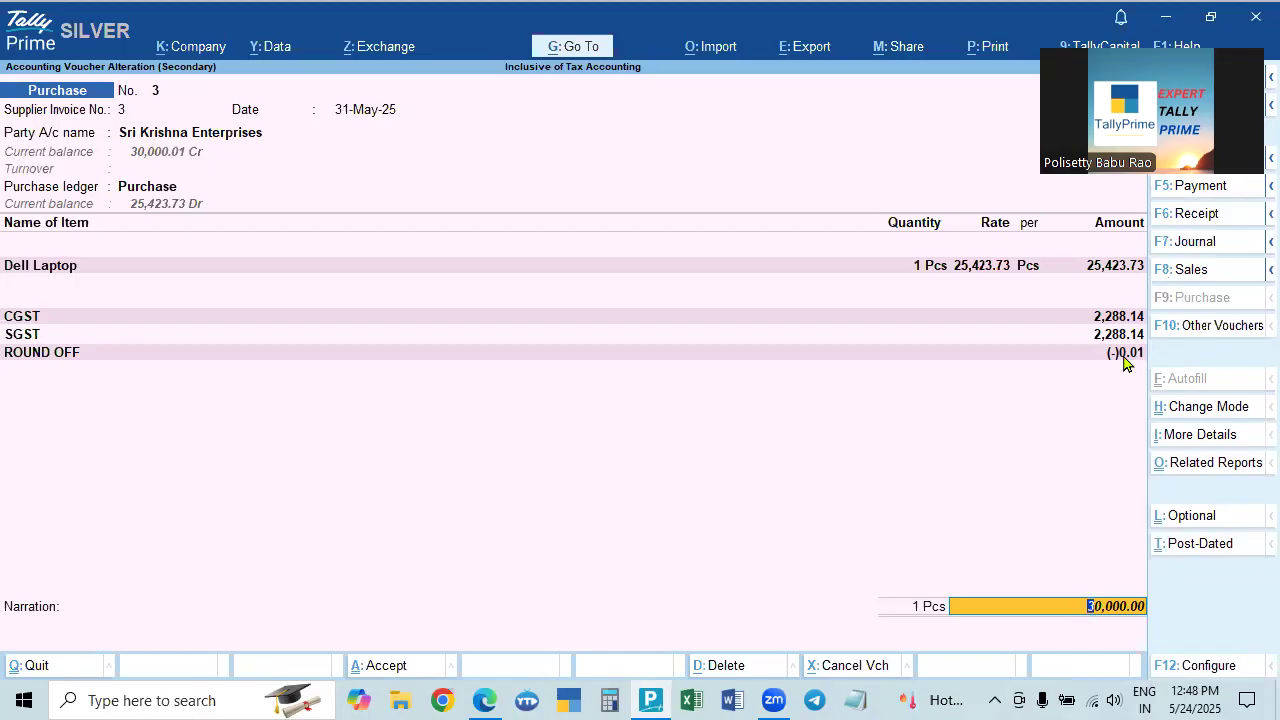
key("Return")
key("Return")
key("Return")
key("Return")
key("Return")
key("Return")
key("Return")
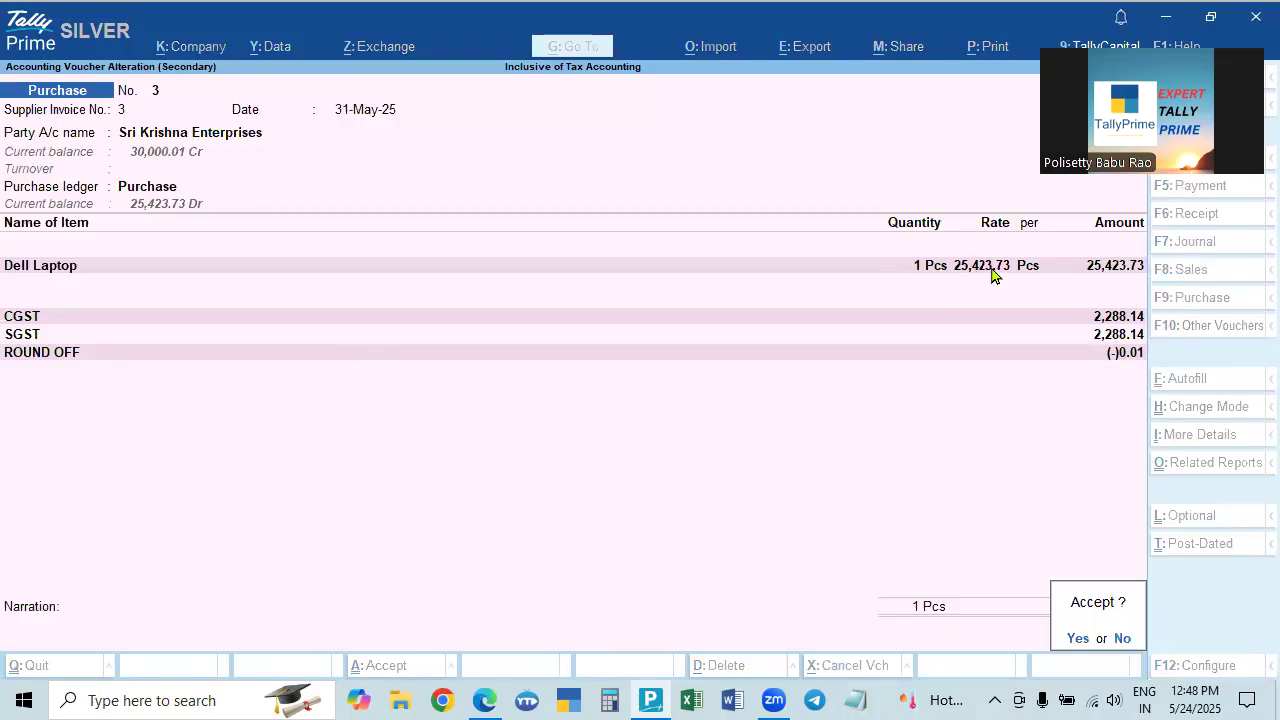
key("alt+Tab")
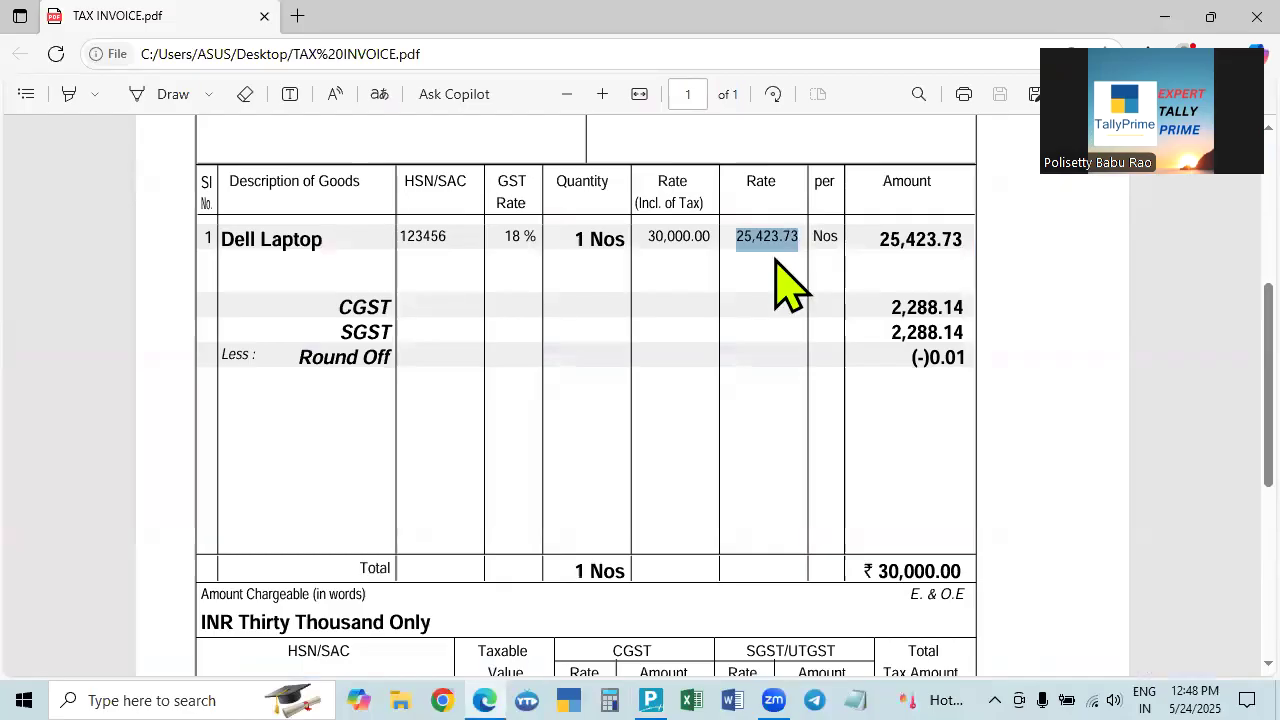
key("alt+Tab")
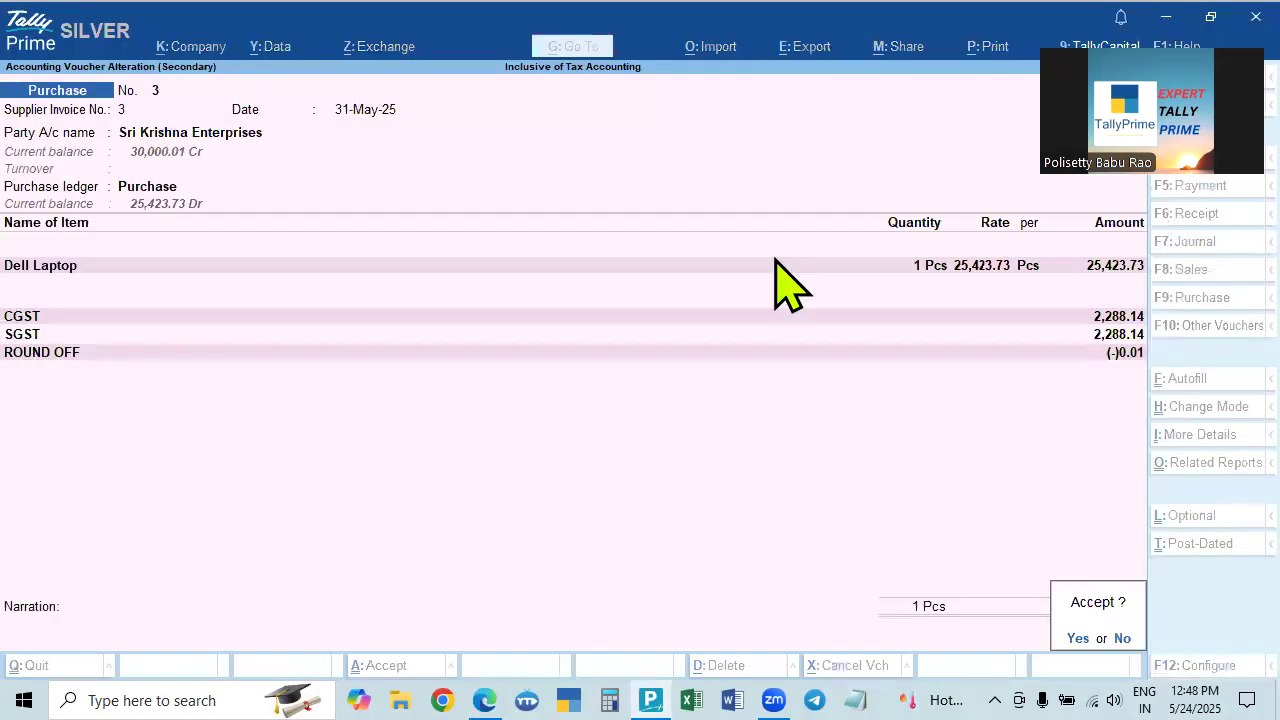
key("Return")
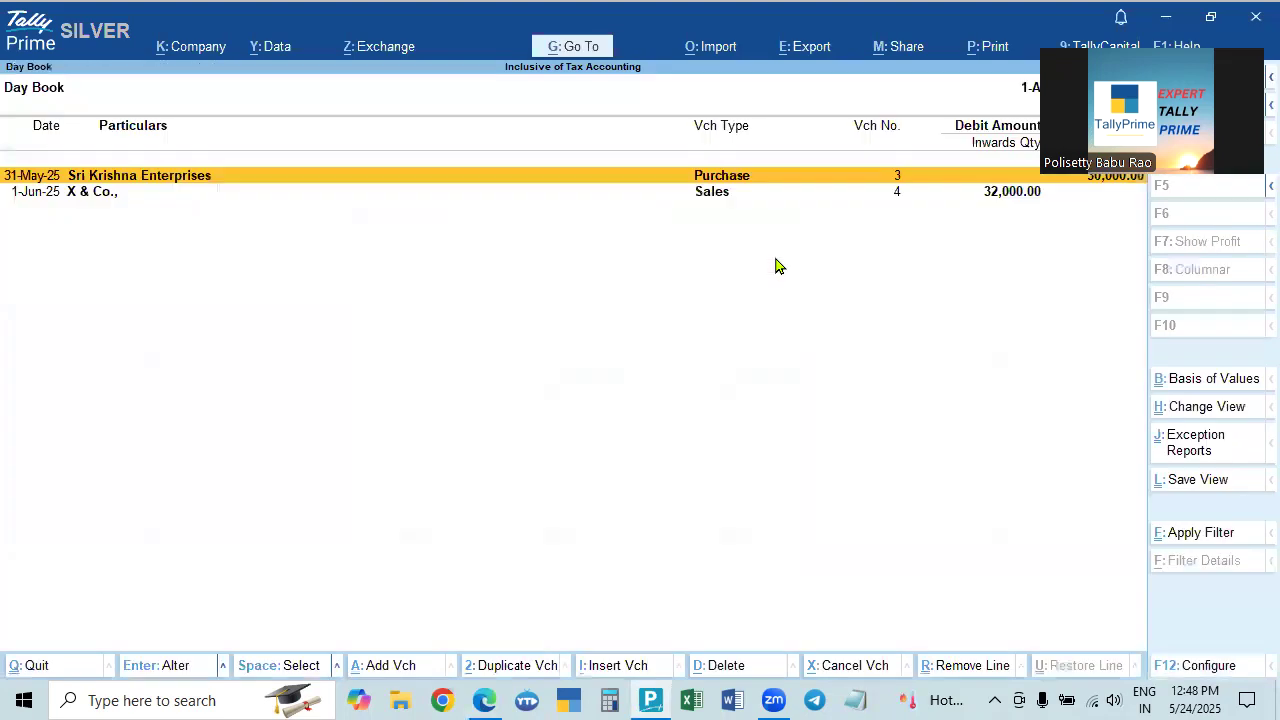
Open the X & Co. sales voucher from the Day Book, keep its party and sales ledger details, and advance to the Dell Laptop line.
key("Down")
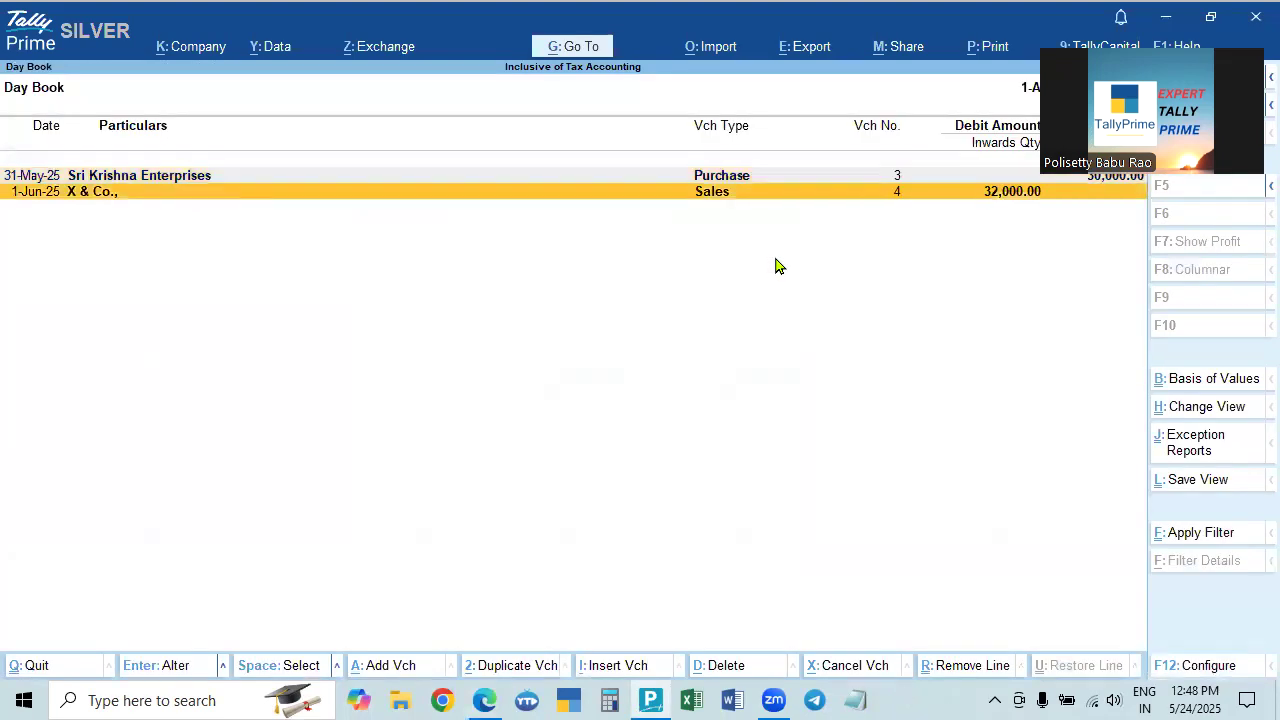
key("Return")
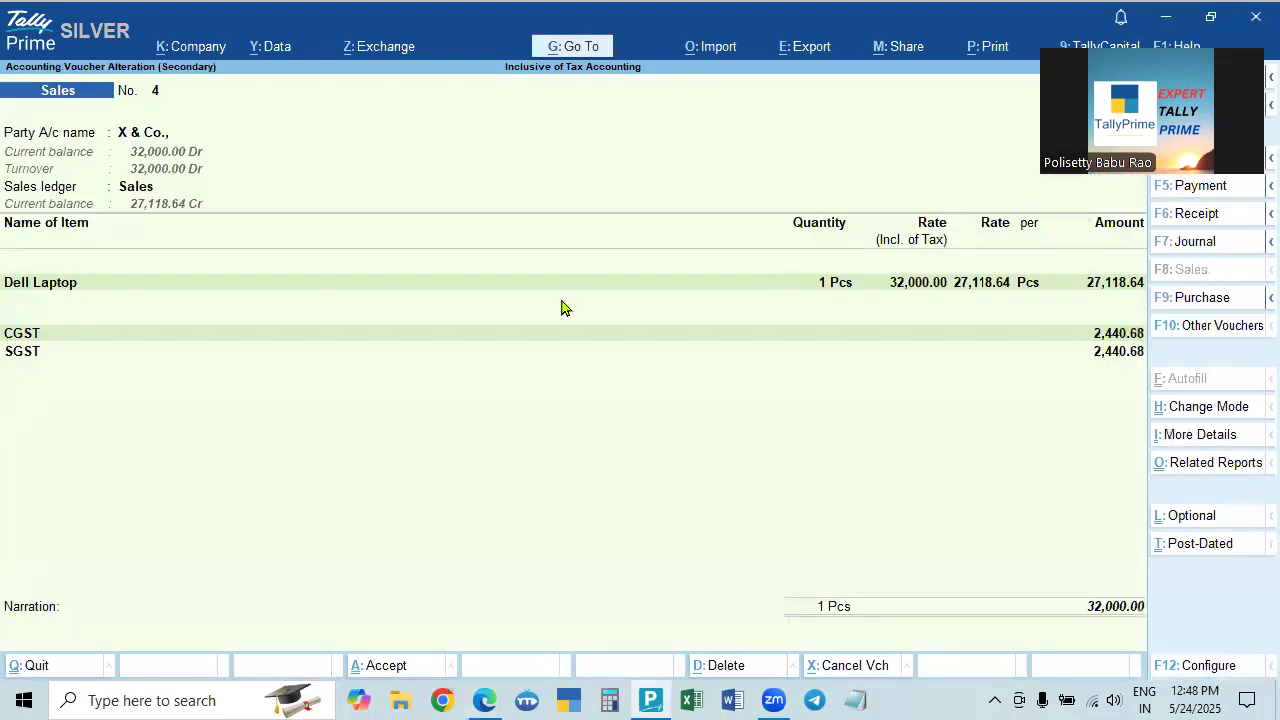
key("alt+Tab")
key("alt+Tab")
key("alt+Tab")
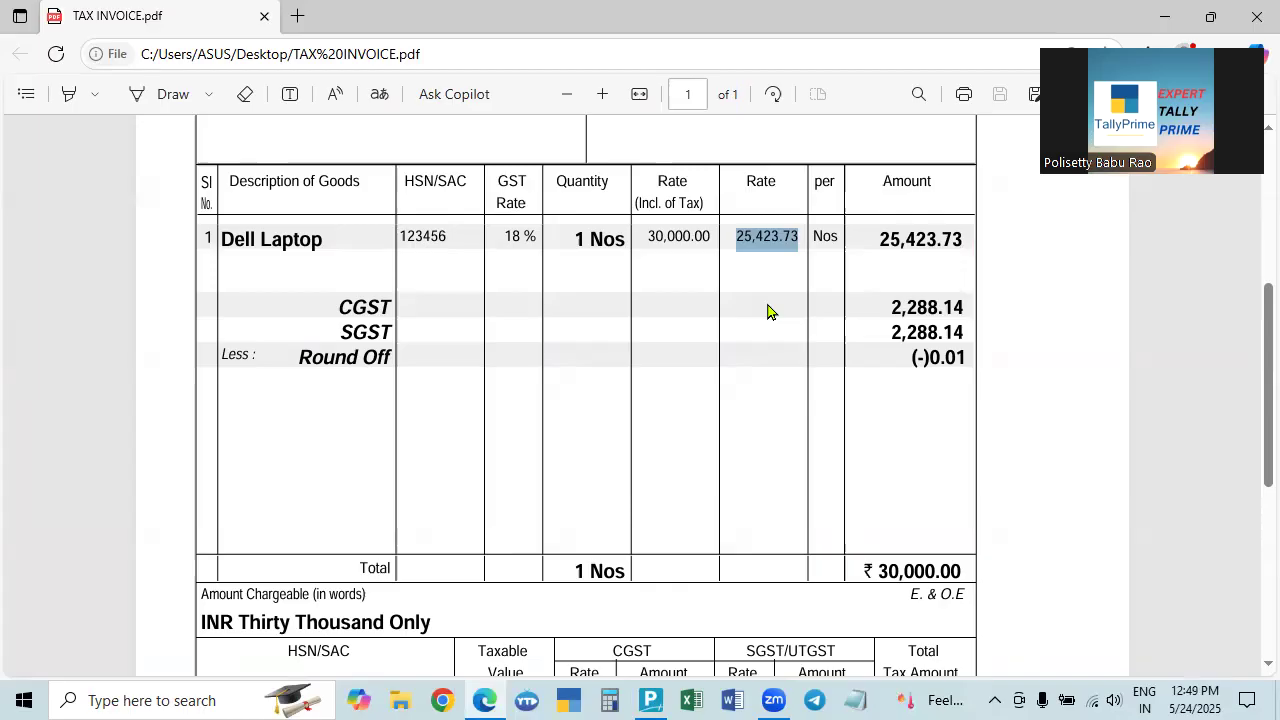
key("alt+Tab")
key("Return")
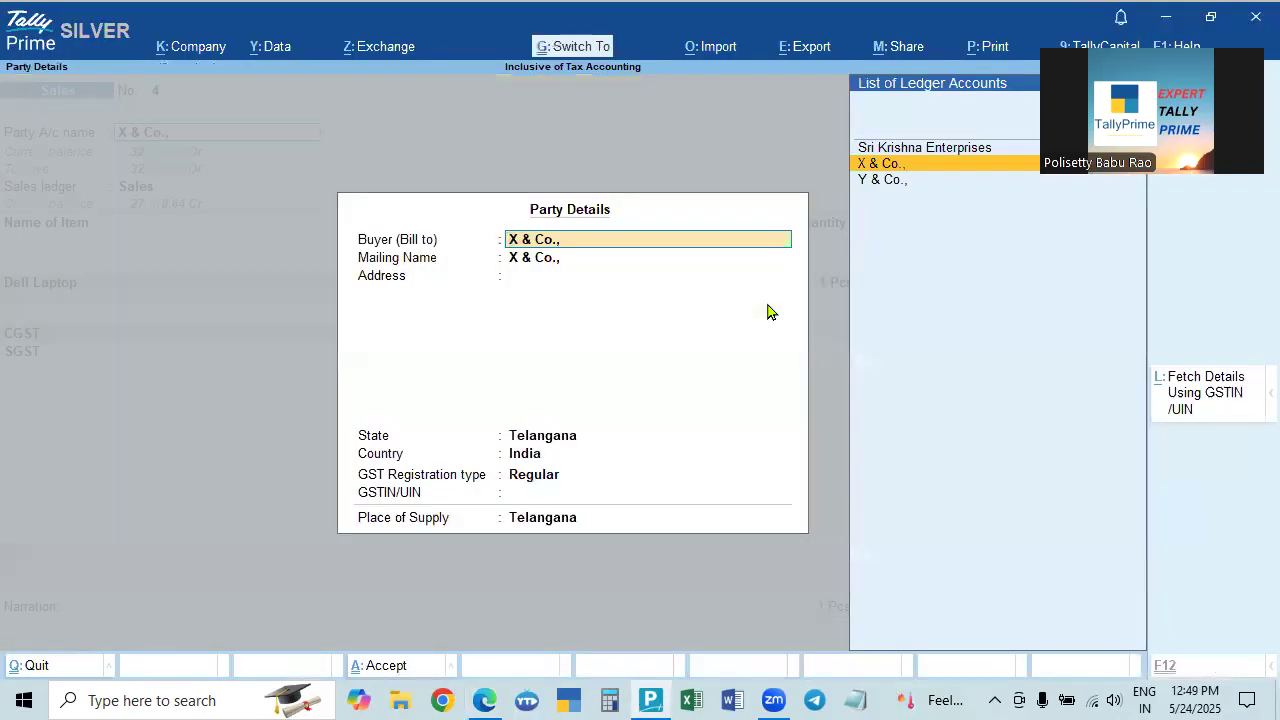
key("ctrl+a")
key("Return")
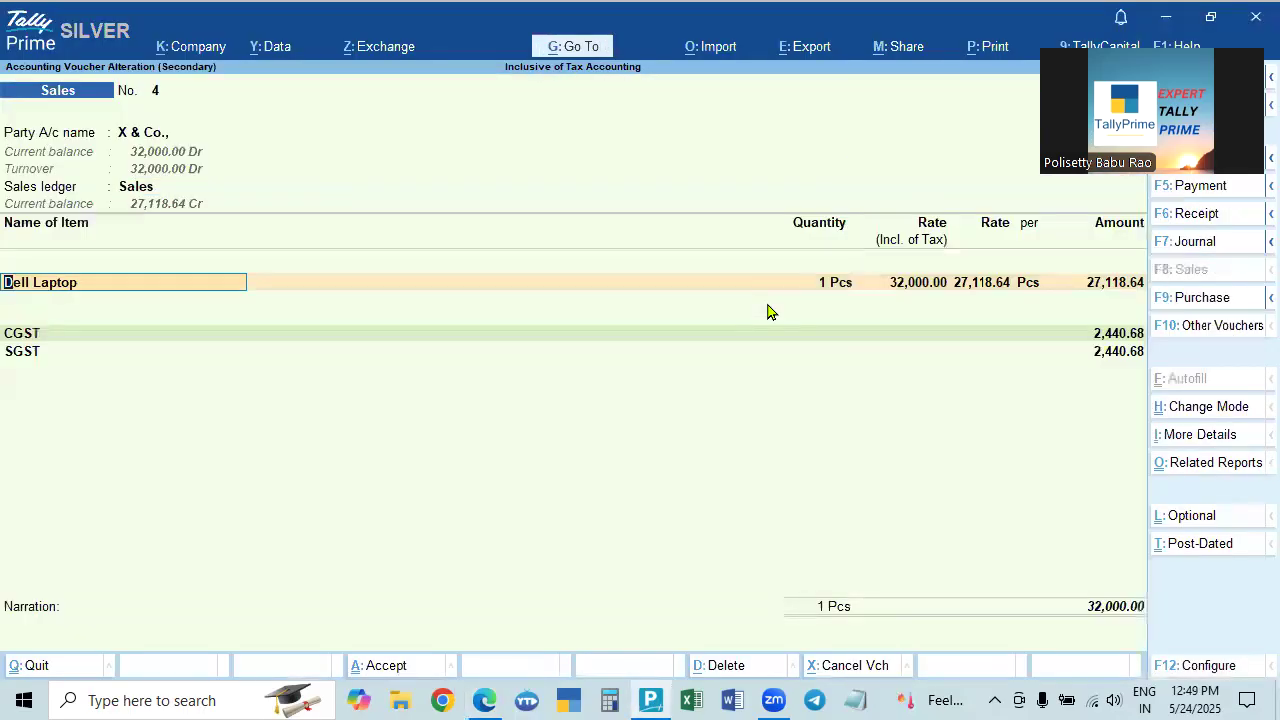
Compare the Dell Laptop line with the goods line in TAX INVOICE.pdf and return to its tax-inclusive rate.
key("alt+Tab")
key("alt+Tab")
key("alt+Tab")
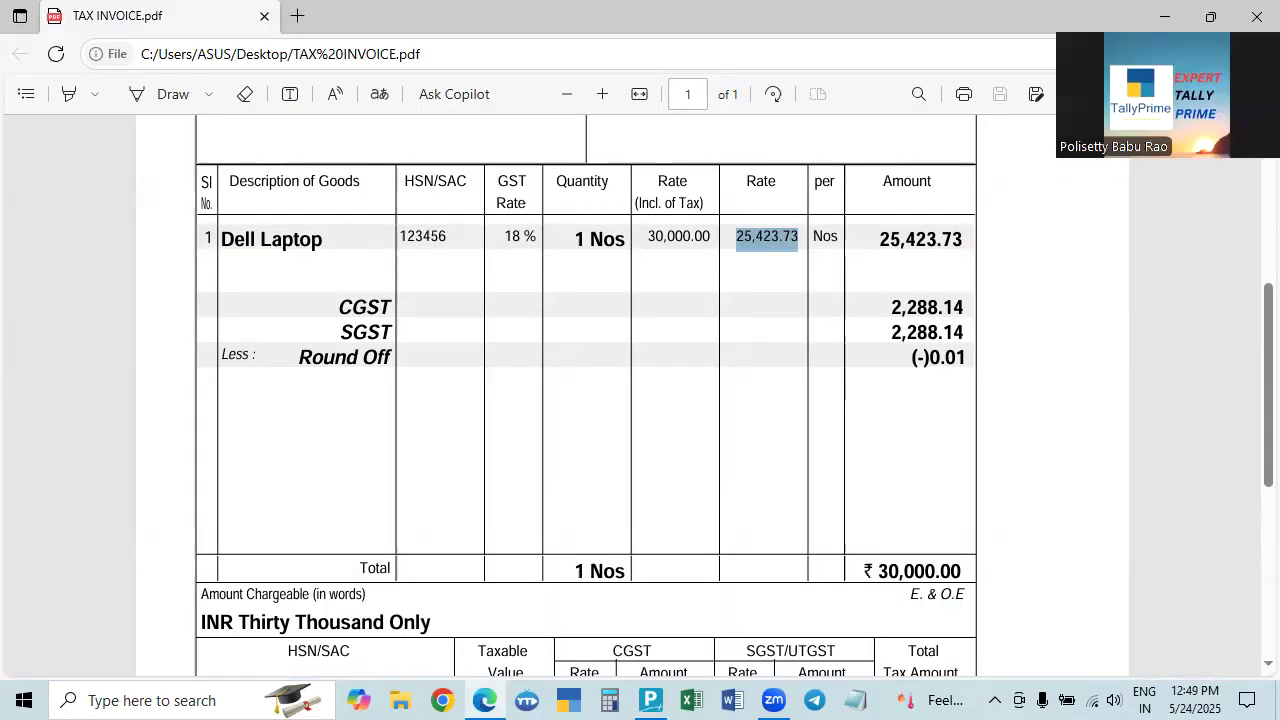
key("alt+Tab")
key("Return")
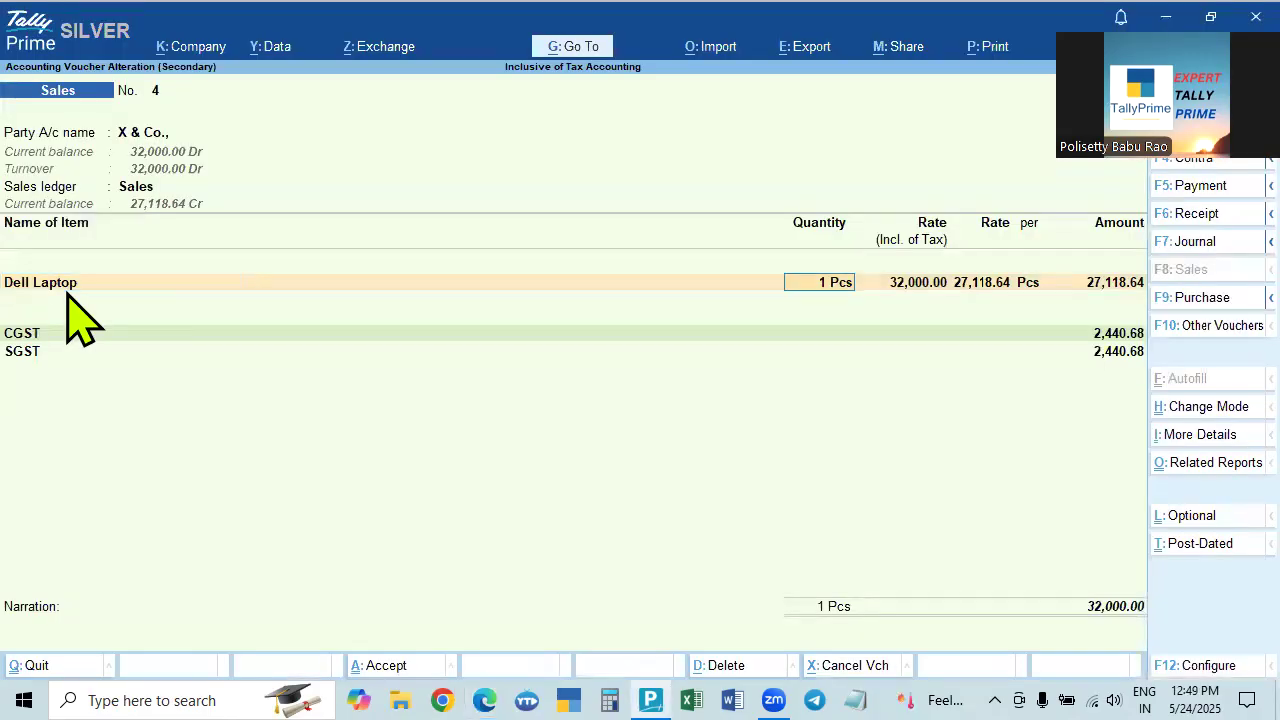
key("Return")
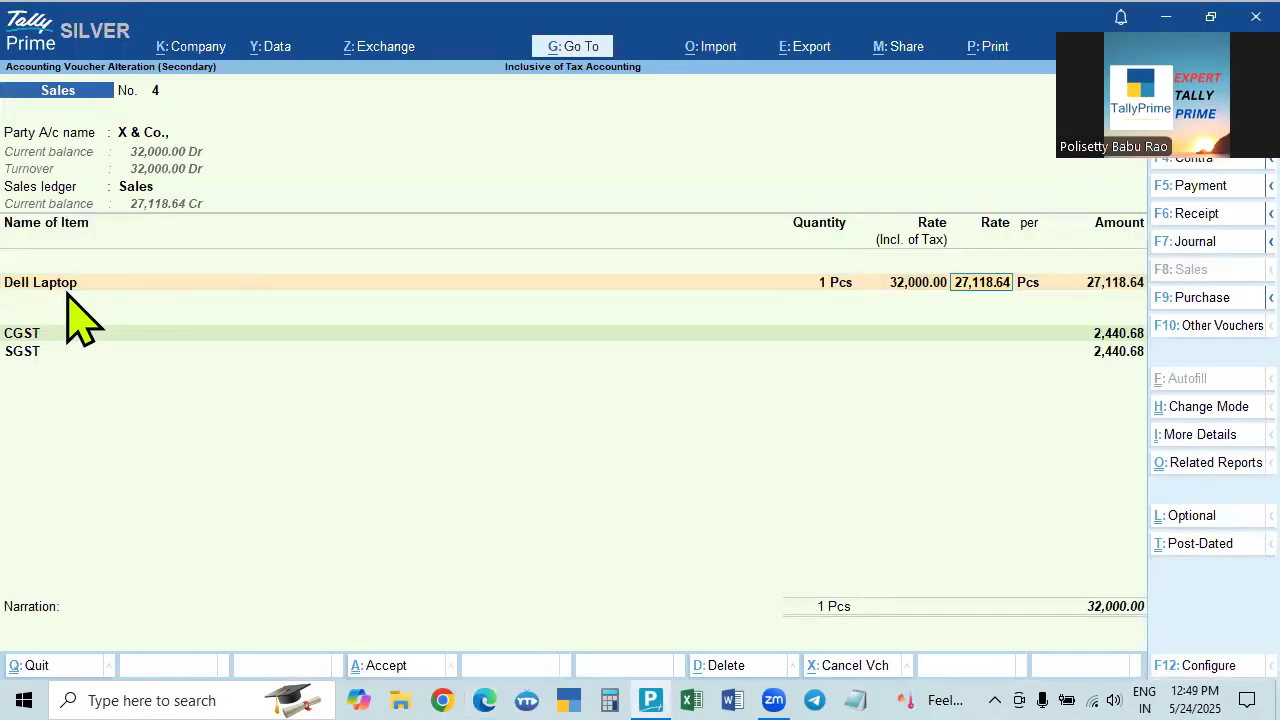
key("BackSpace")
key("alt+Tab")
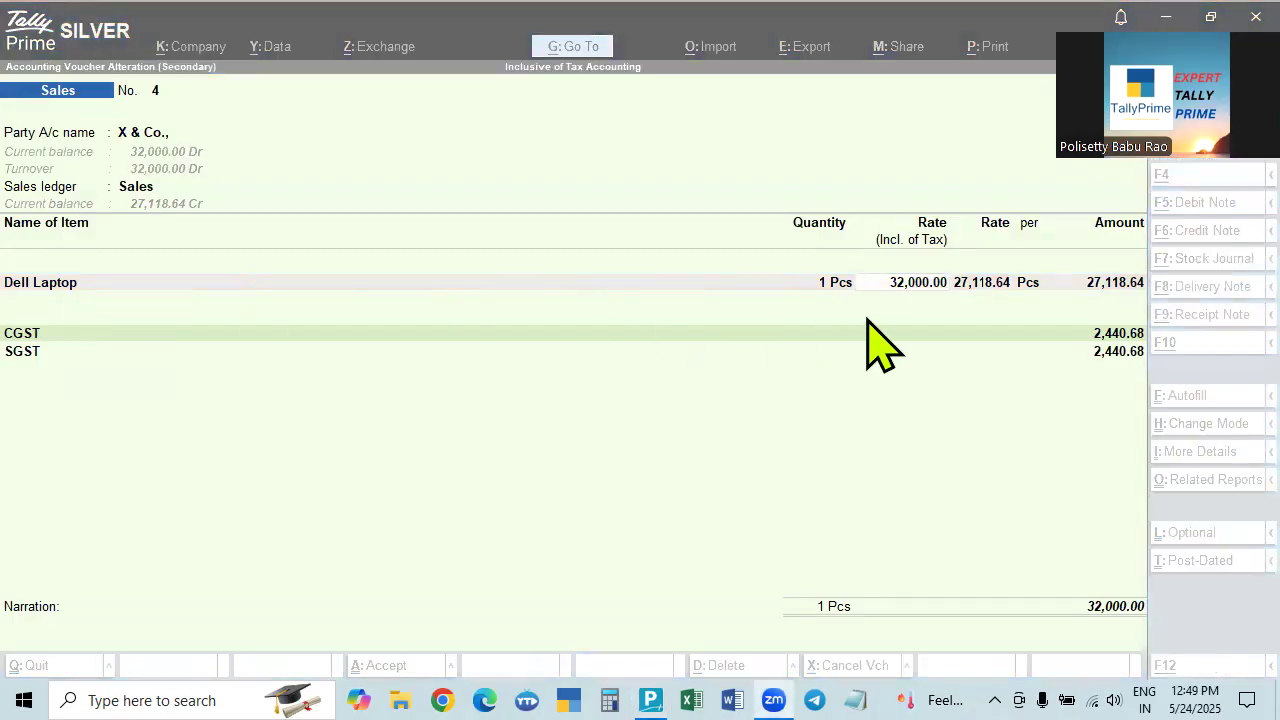
left_click(894, 286)
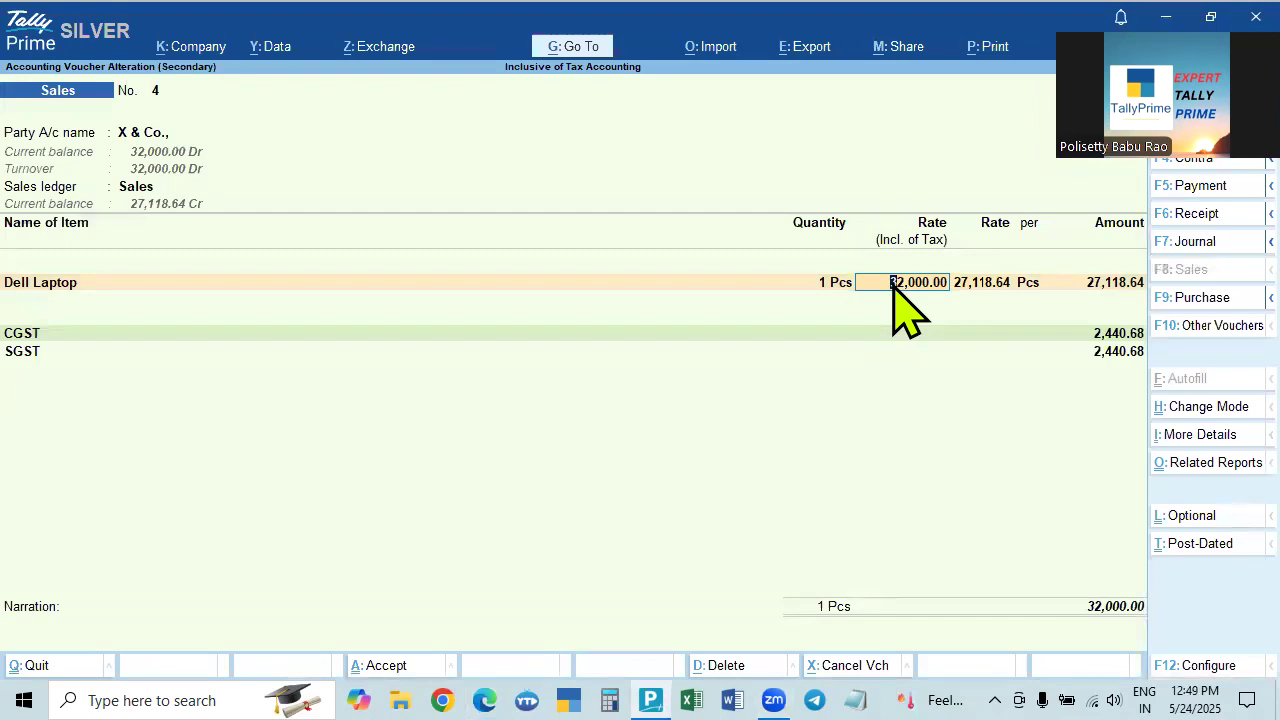
Keep Provide Rate Inclusive of Tax for Stock Items at Yes in the voucher configuration and enter 32000 as the Dell Laptop's tax-inclusive rate.
key("F12")
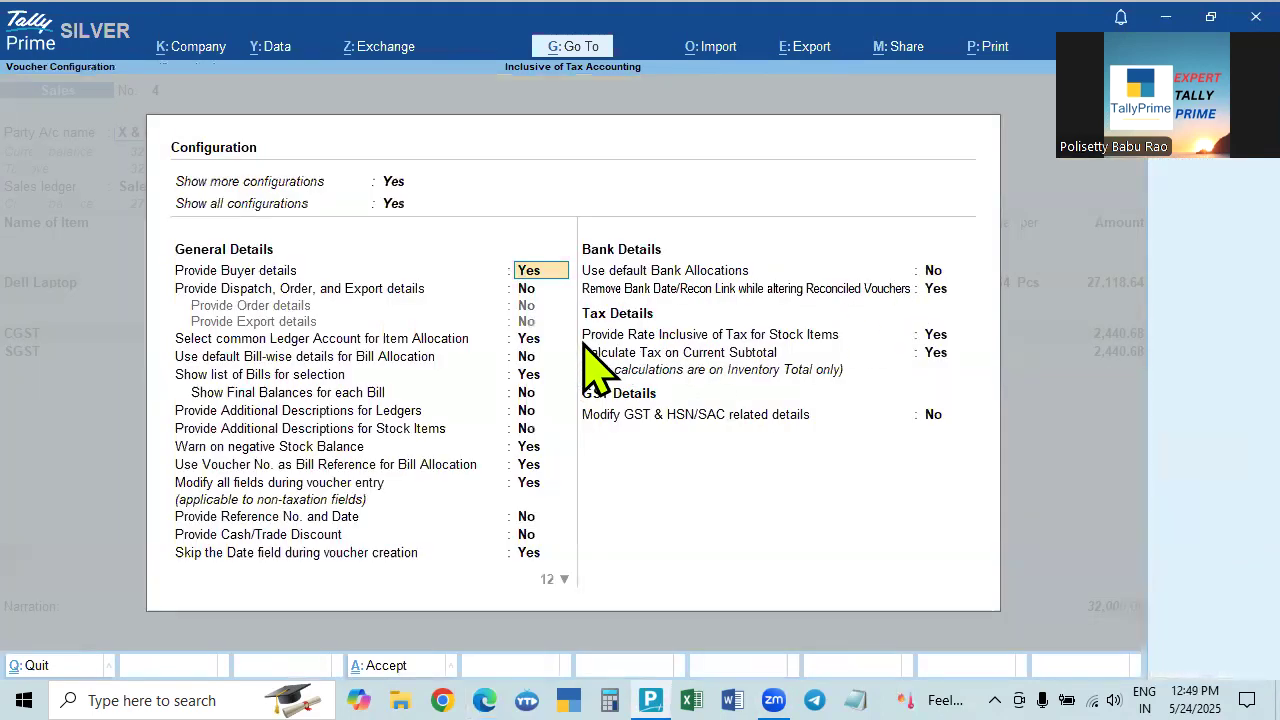
left_click(937, 336)
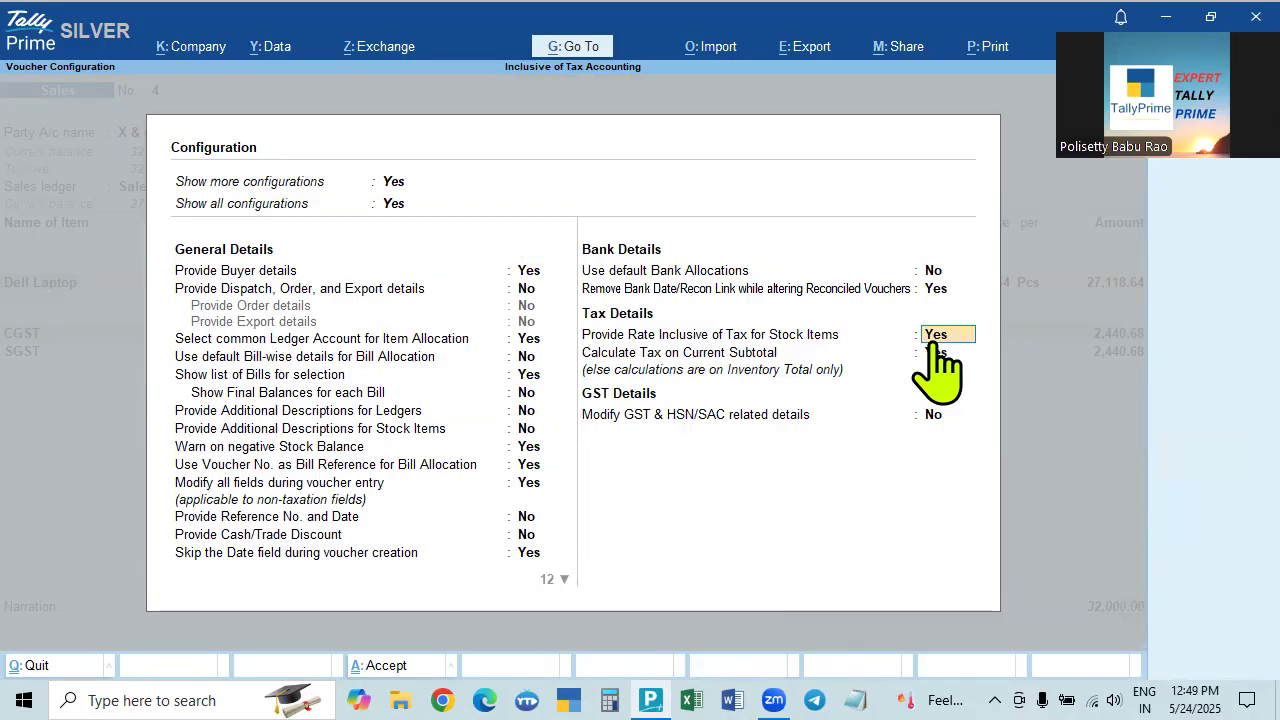
left_click(933, 350)
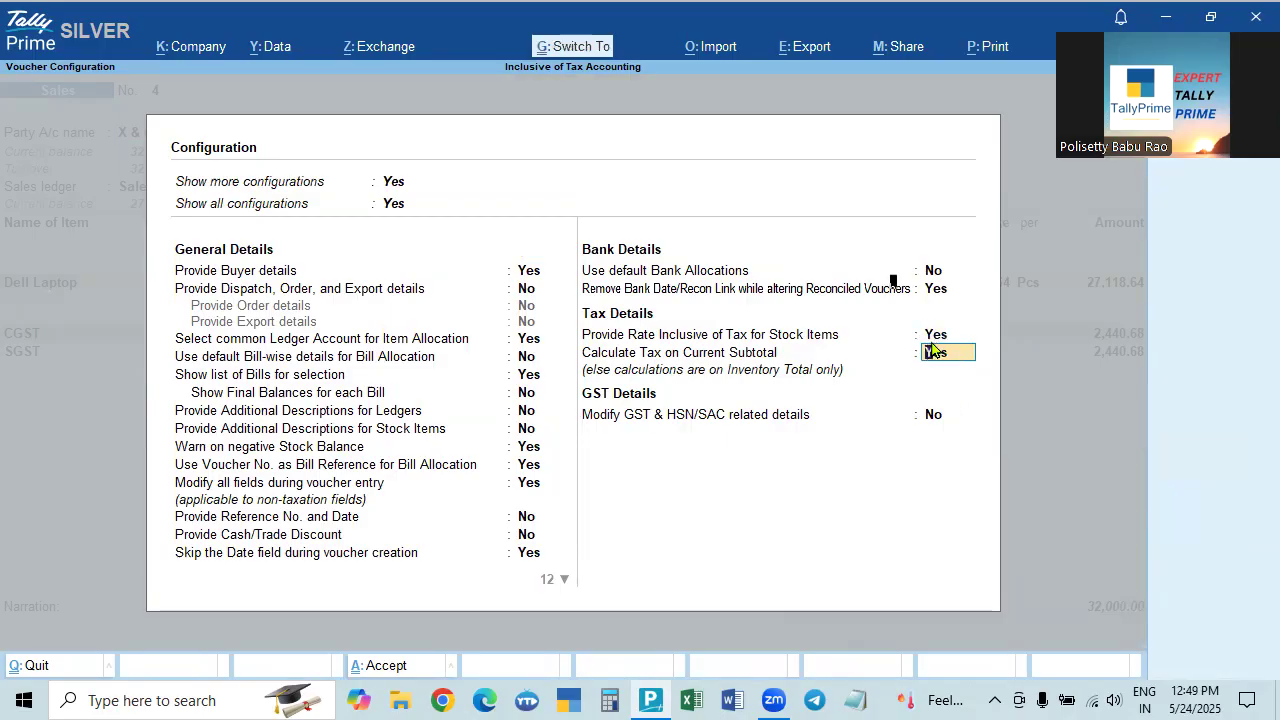
key("Return")
type("32000")
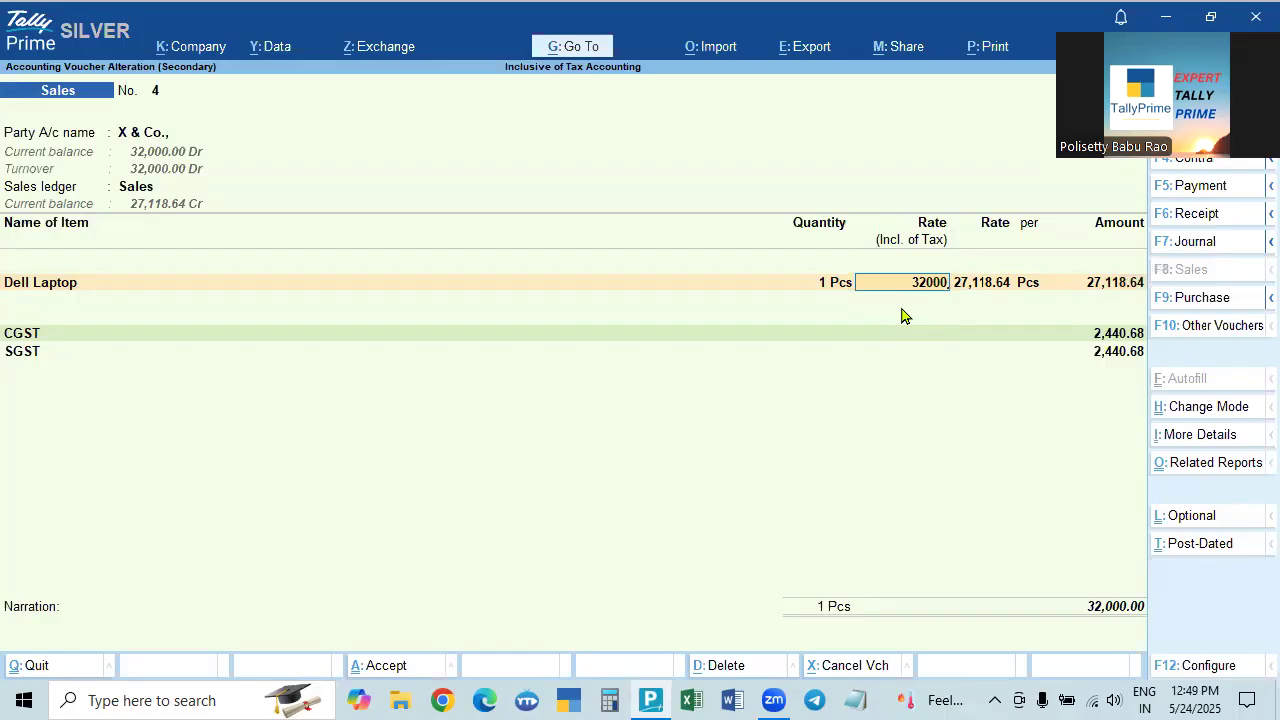
key("Return")
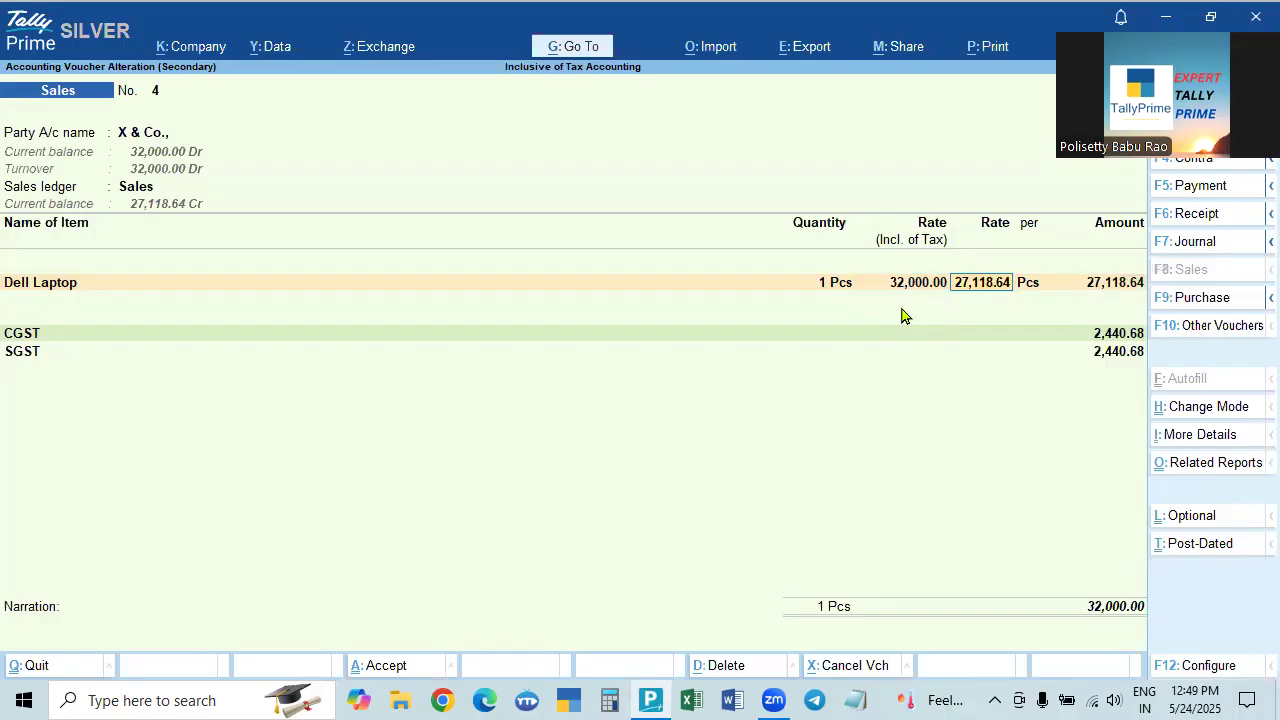
Calculate the tax-exclusive rate as 32000 ÷ 118 × 100 in Calculator and highlight the digits beyond two decimals.
left_click(606, 700)
type("3")
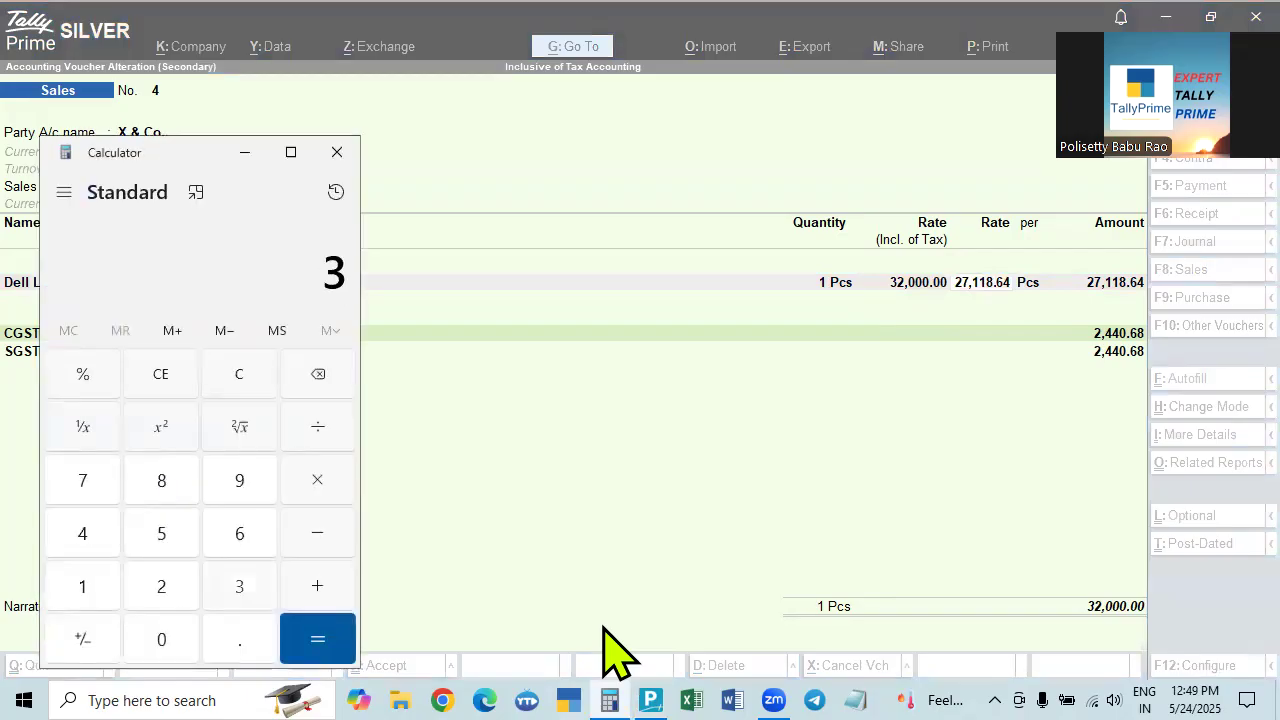
type("2,000")
key("slash")
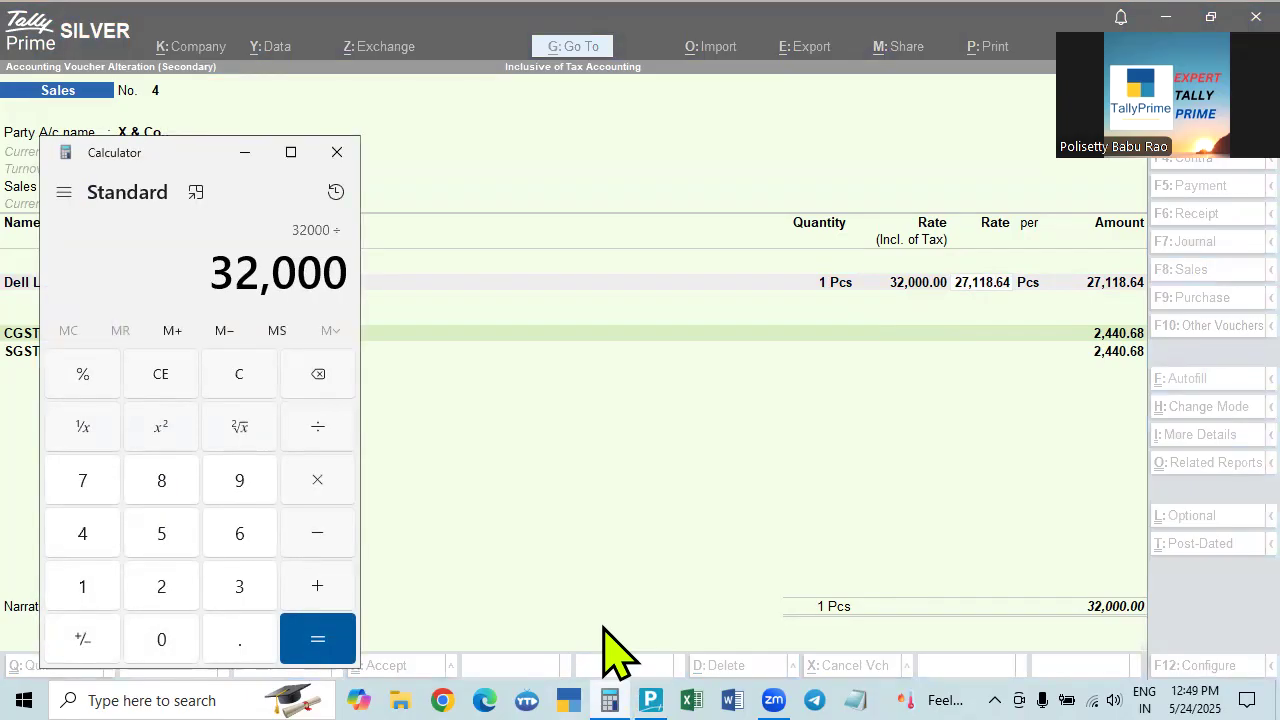
type("118")
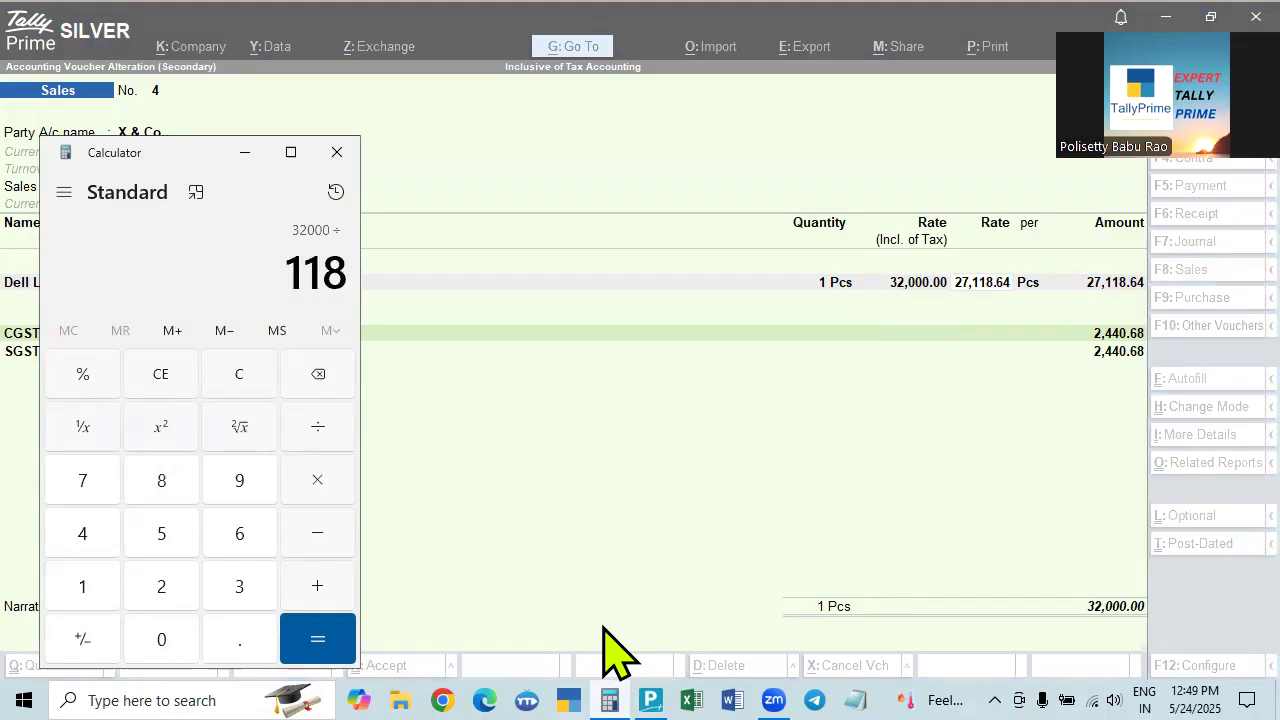
key("asterisk")
type("100")
key("Return")
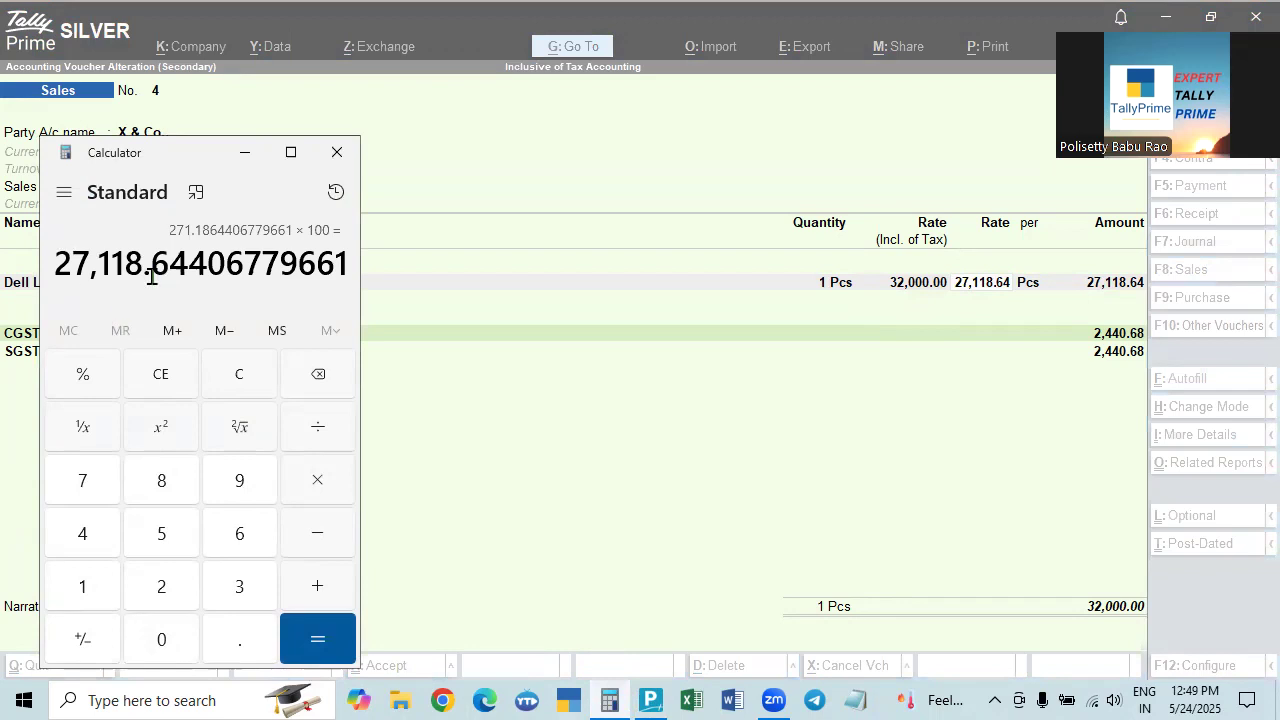
left_click_drag(188, 265, 357, 262)
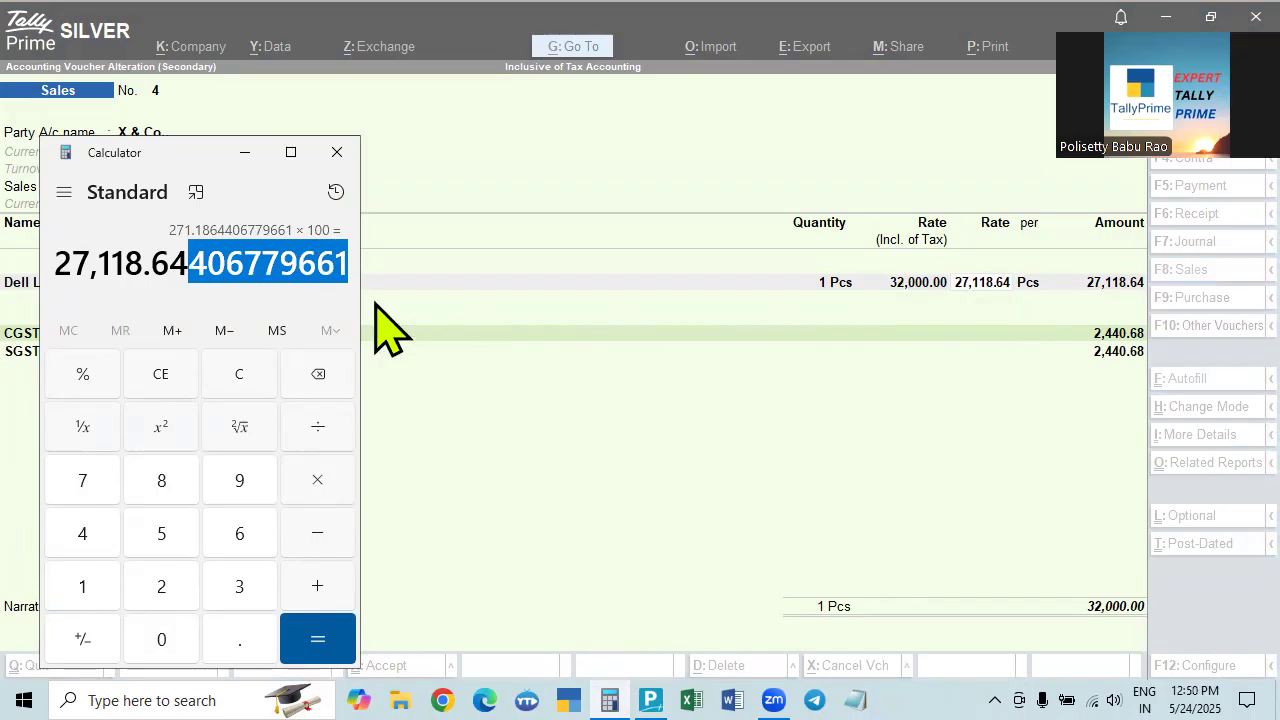
Calculate 9% of 27118.64 to check the CGST and SGST amounts, highlight the digits beyond two decimals, and close Calculator.
key("Escape")
type("27118.64")
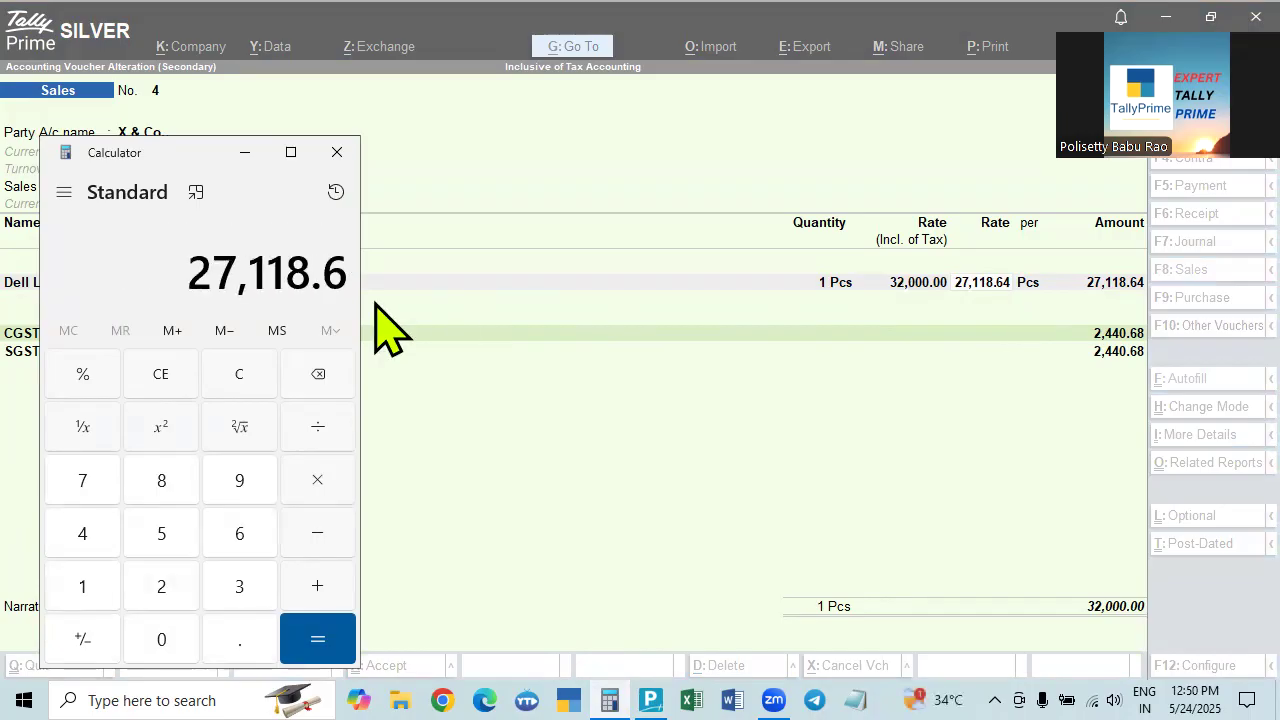
type("*9")
key("percent")
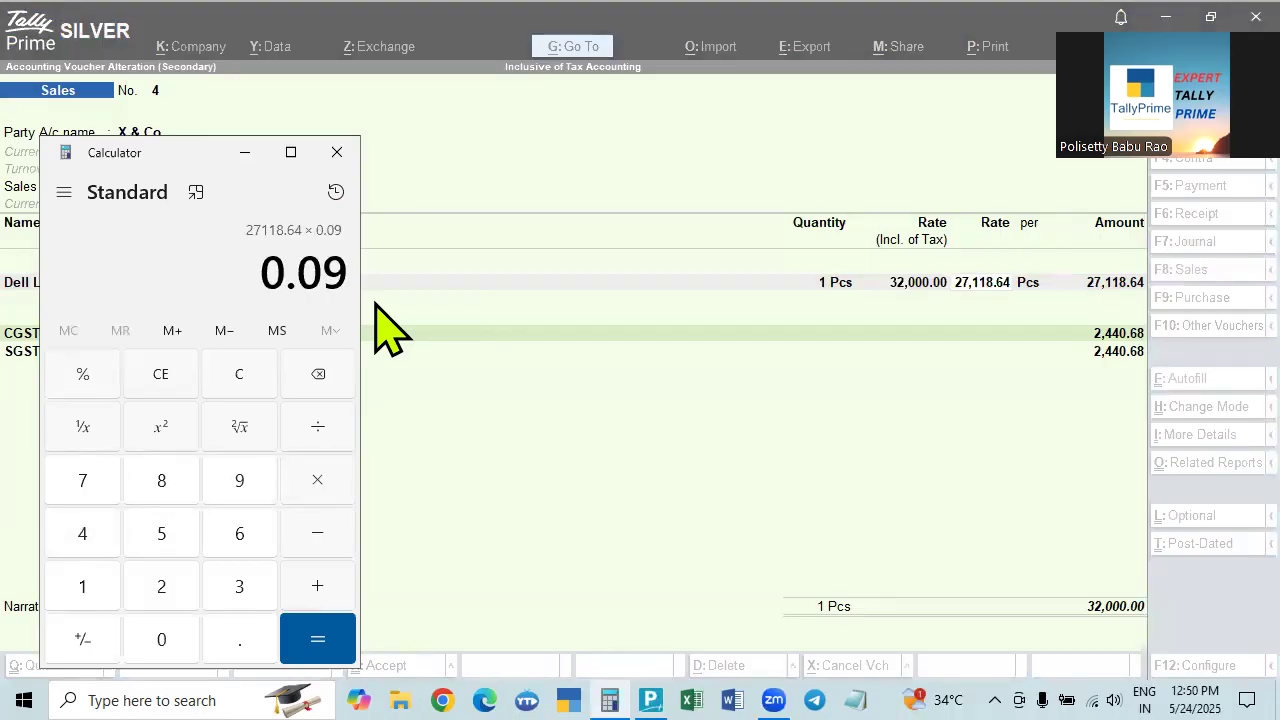
key("Return")
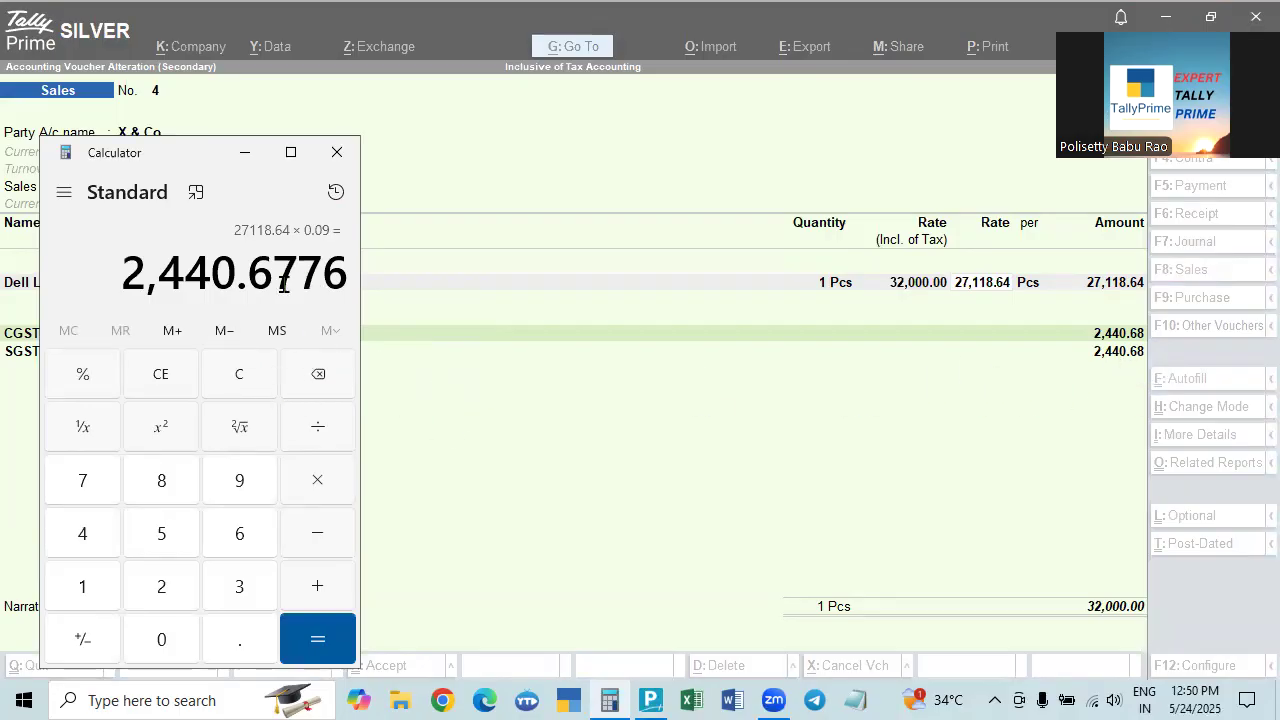
left_click_drag(297, 272, 359, 272)
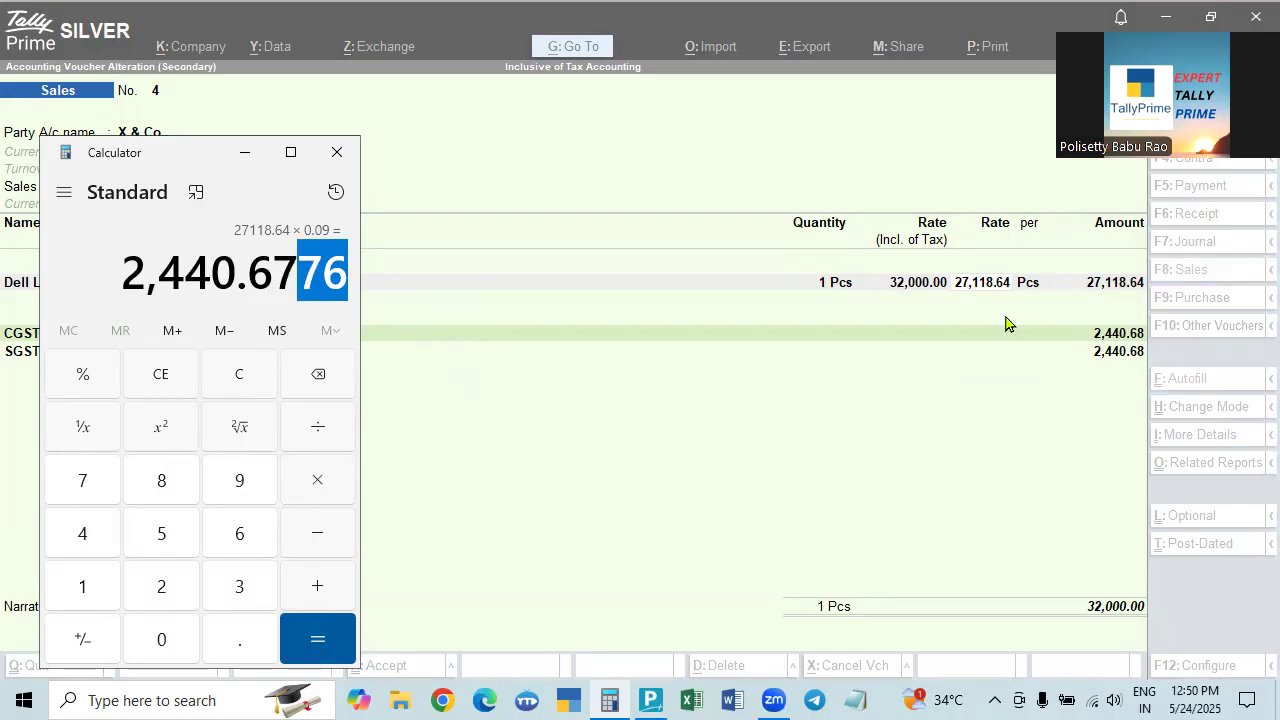
left_click(337, 152)
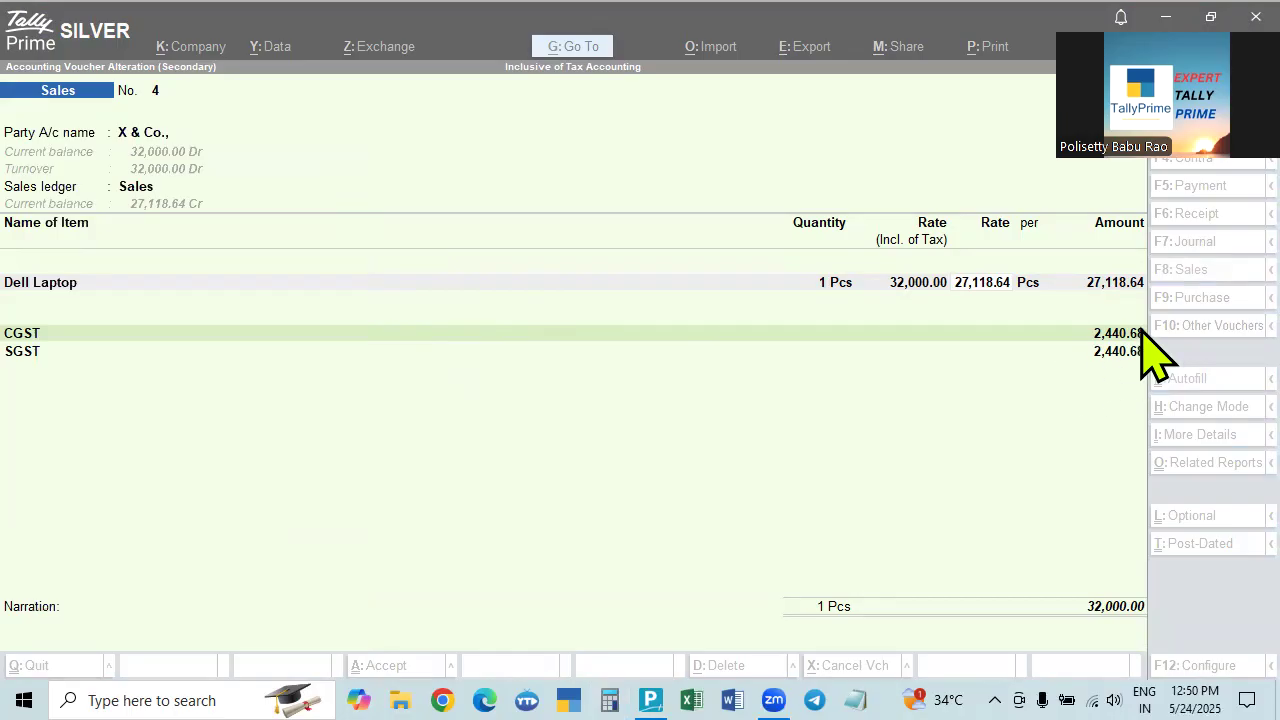
Add the ROUND OFF ledger below SGST in the sales voucher and leave its amount to be calculated automatically.
left_click(1109, 325)
key("Return")
key("Return")
key("Return")
key("Return")
key("Return")
key("Return")
key("Return")
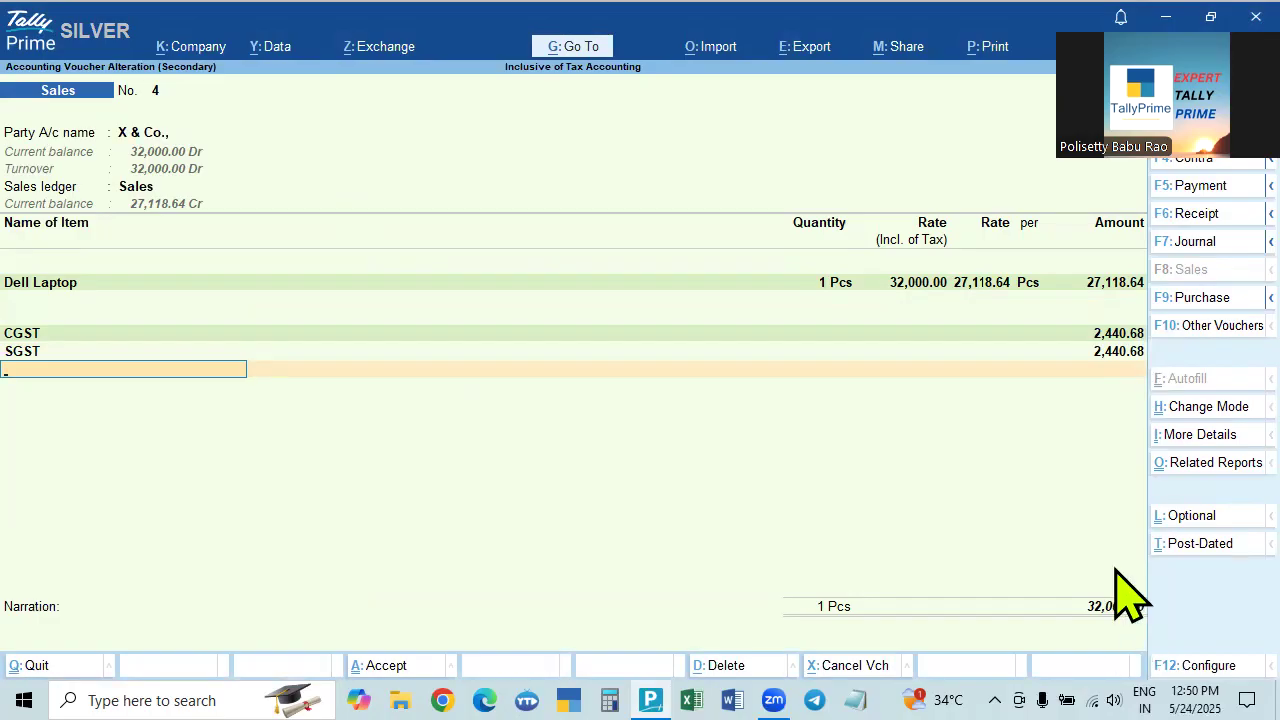
type("round")
key("Return")
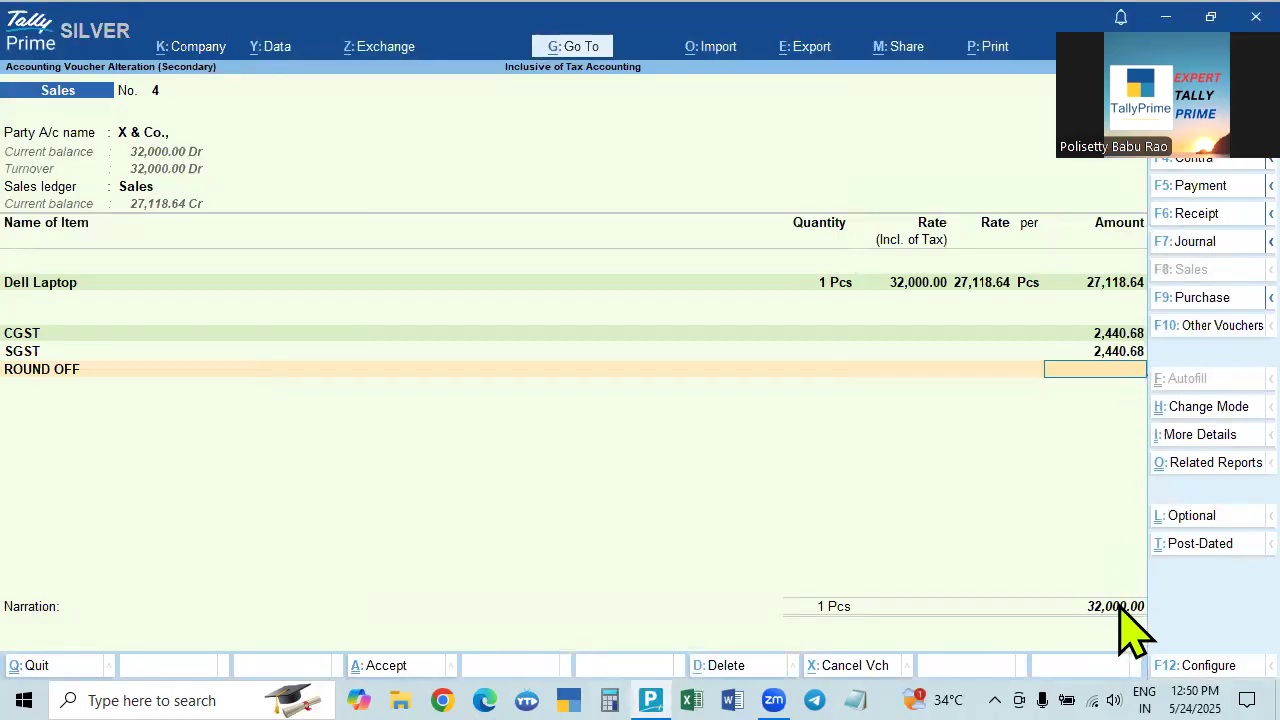
key("Return")
key("Return")
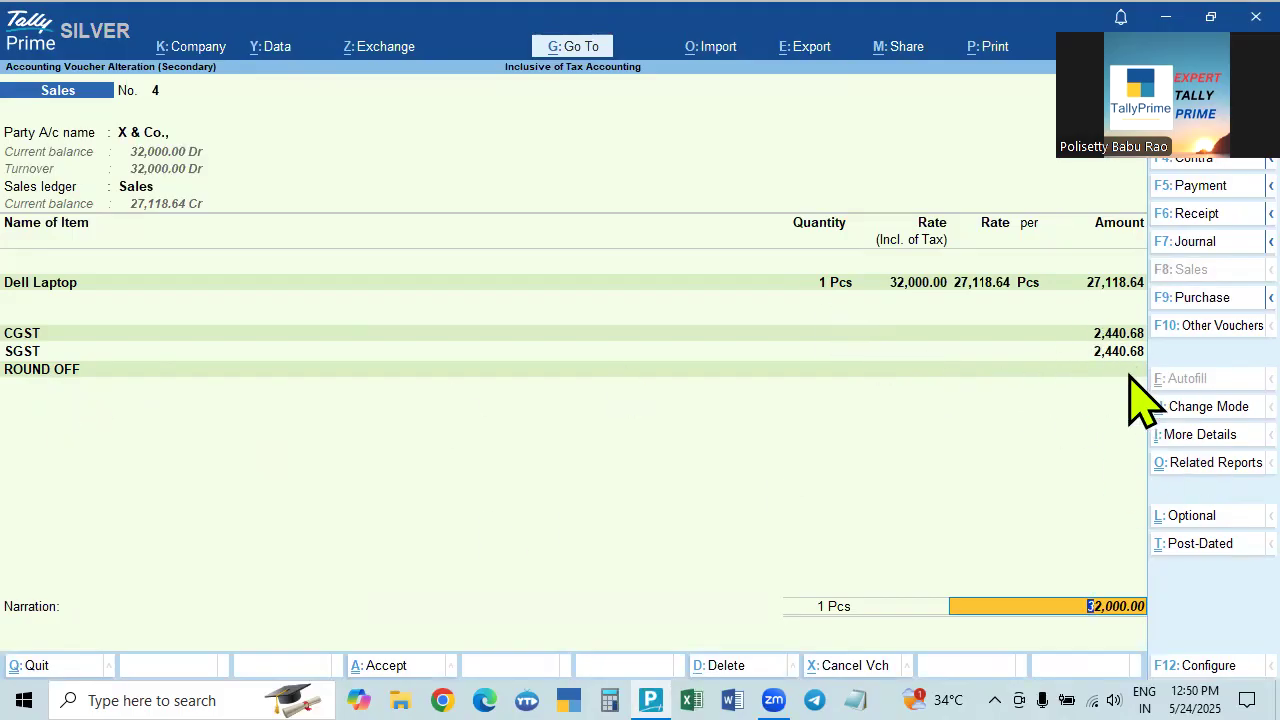
Keep the bill-wise details as New Ref 4 for 32,000.00 Dr and save the sales voucher.
key("Return")
key("Return")
key("Return")
key("Return")
key("Return")
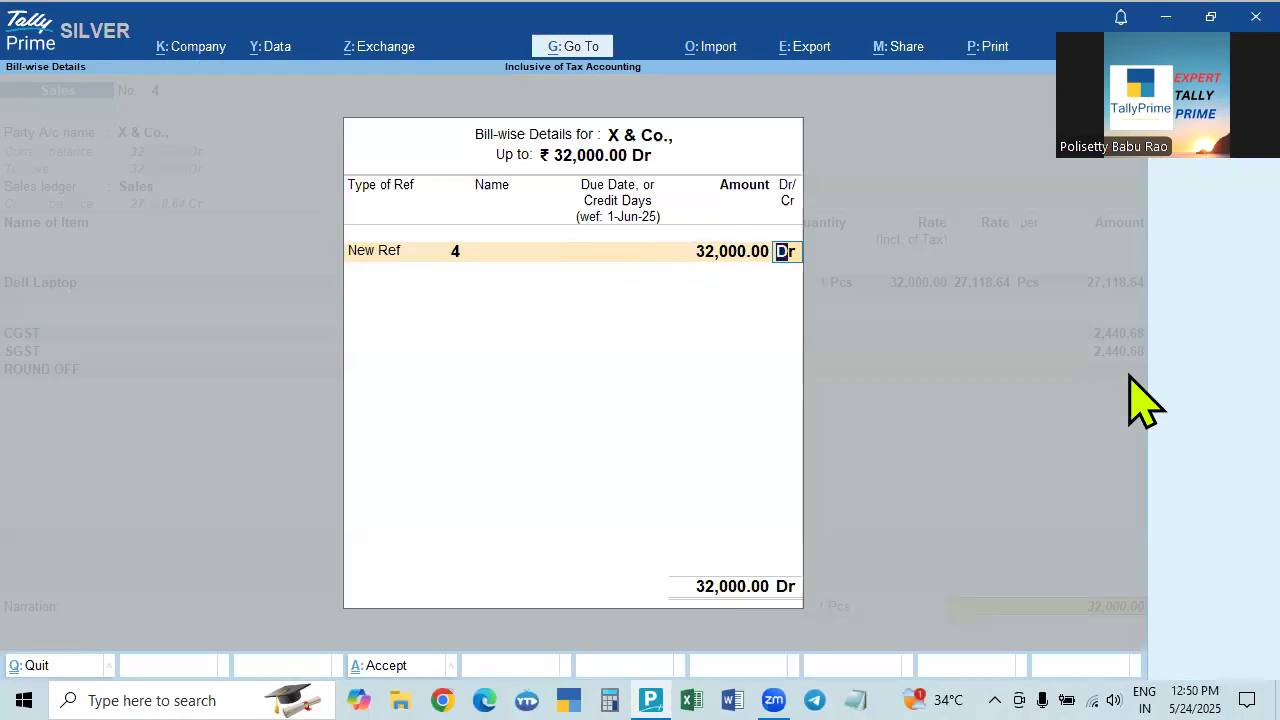
key("Return")
key("Return")
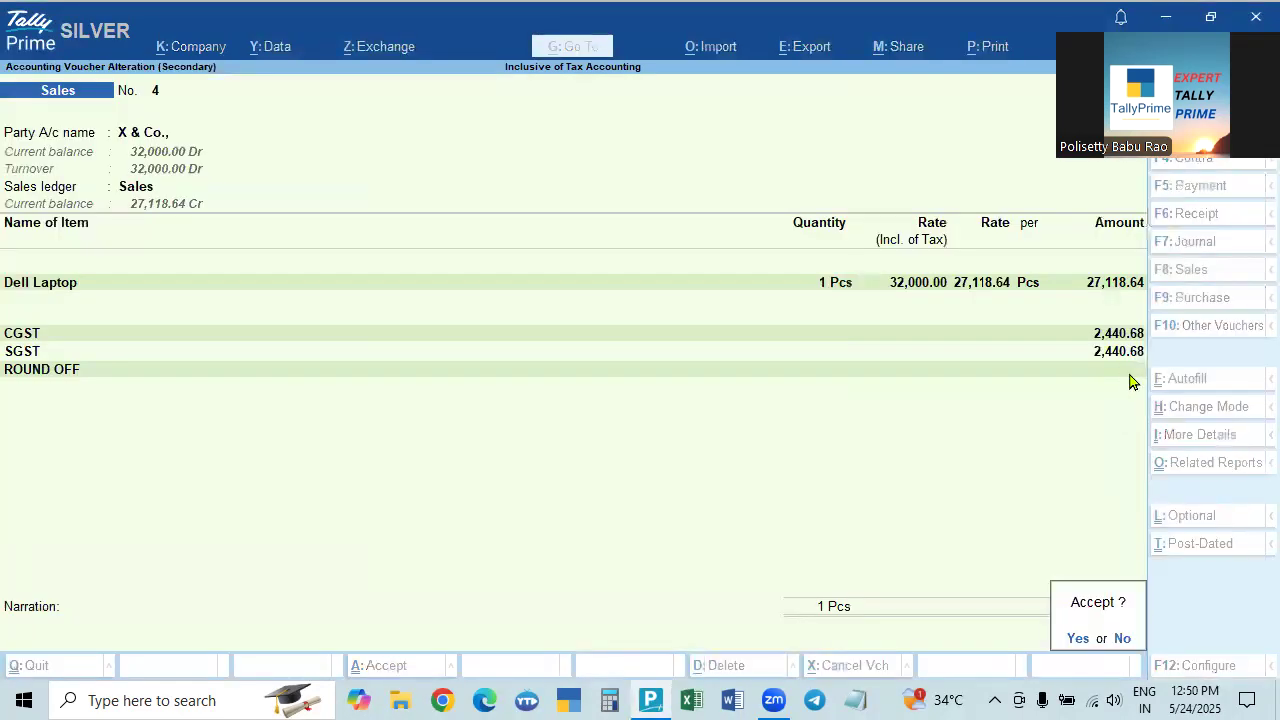
key("Return")
Reopen the saved sales voucher, check Provide Rate Inclusive of Tax for Stock Items in its configuration, and quit without changes.
key("Return")
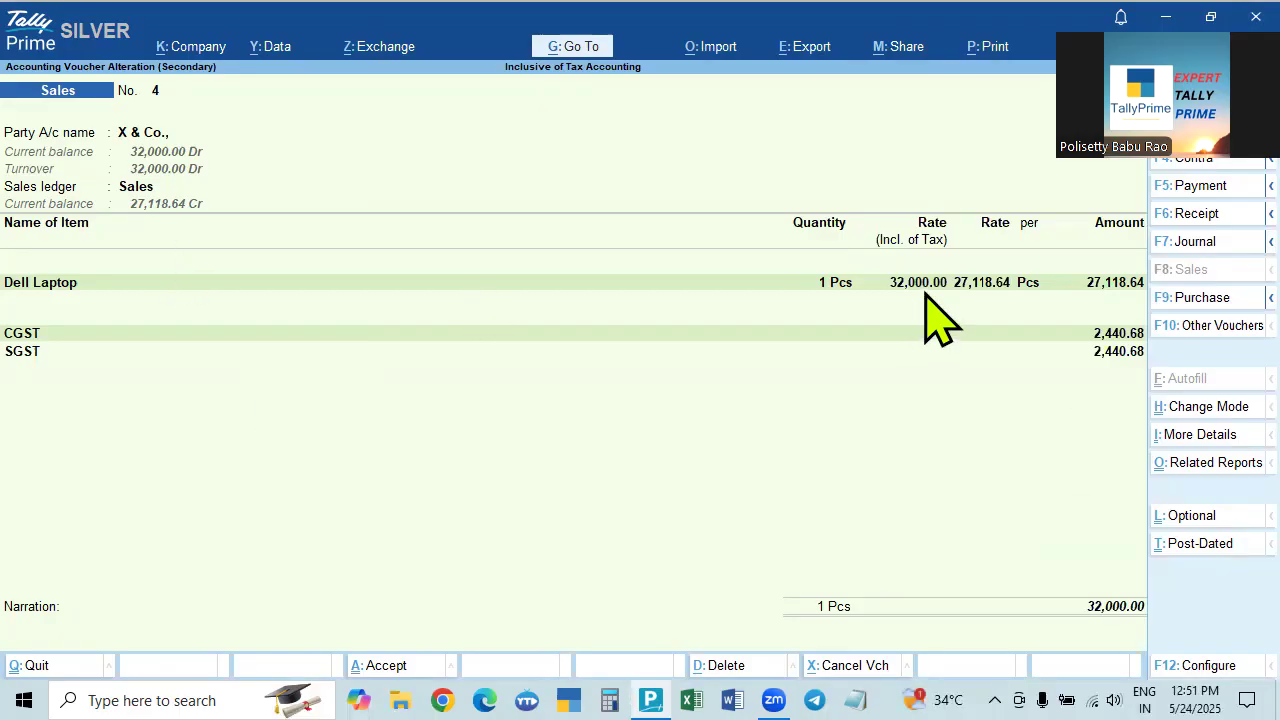
key("F12")
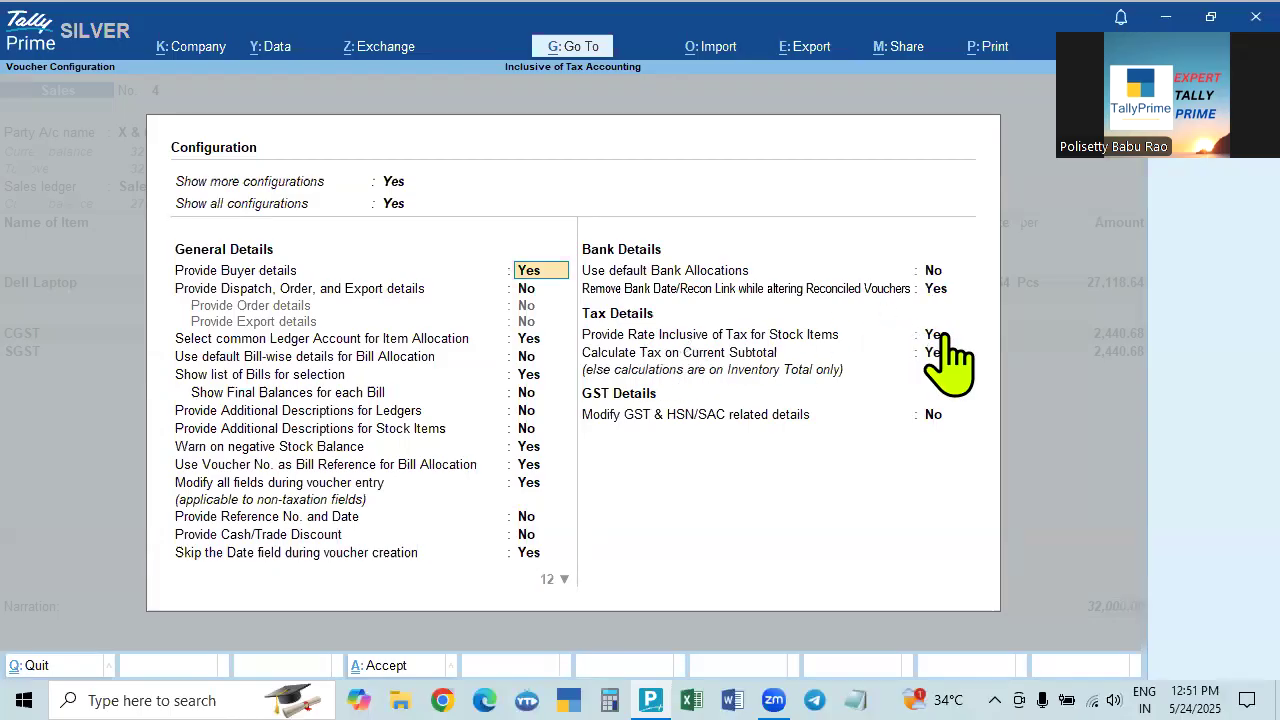
key("Escape")
key("Escape")
key("Escape")
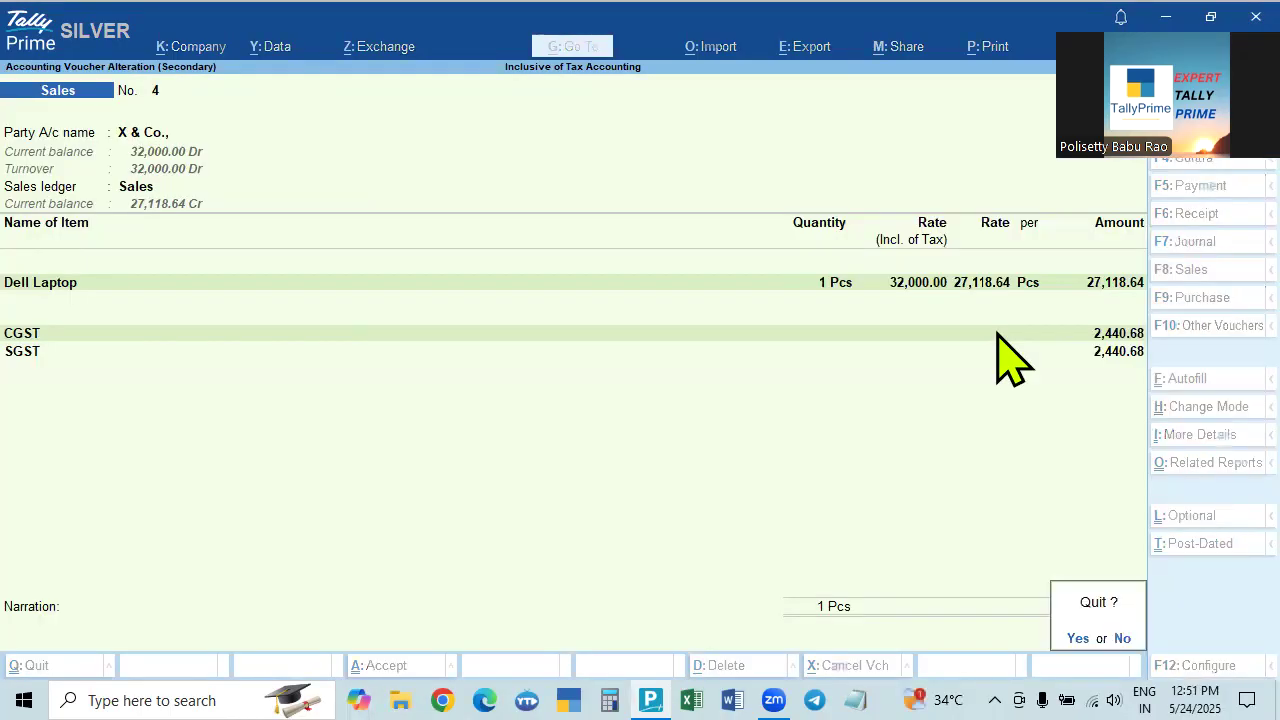
key("y")
Open the purchase voucher and check the company features and voucher configuration for a tax-inclusive rate option.
key("Up")
key("Return")
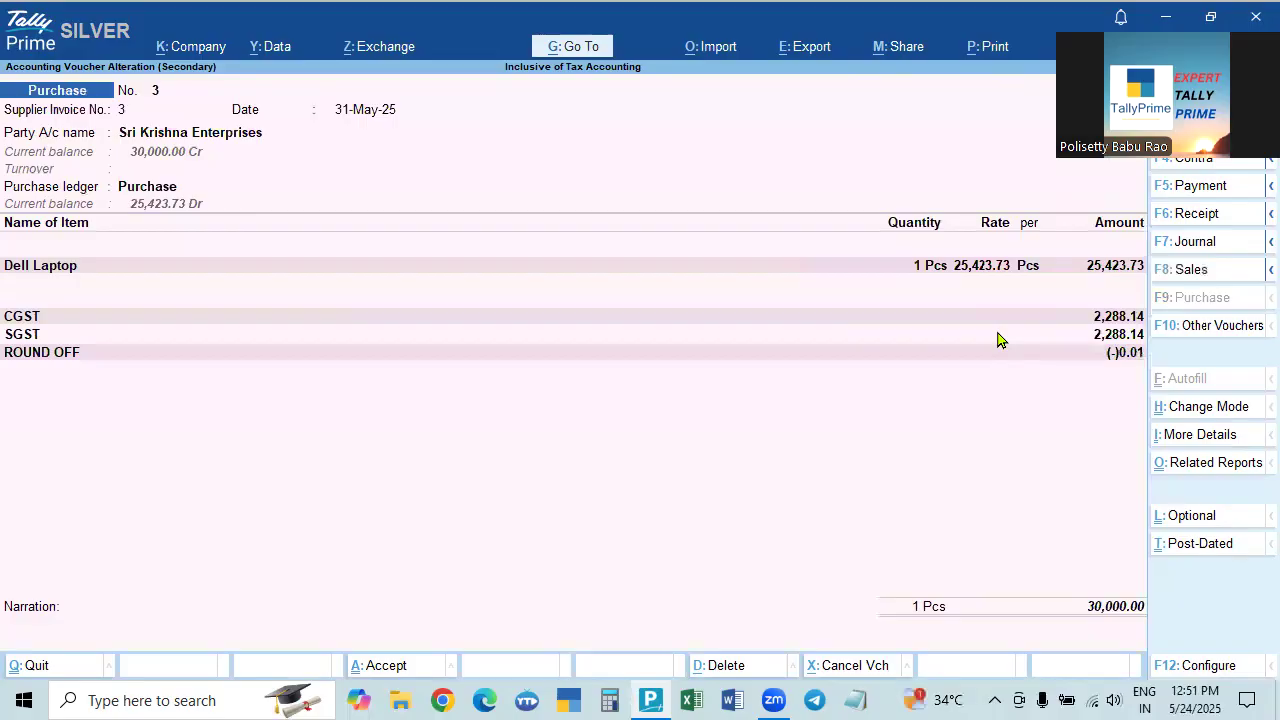
key("F11")
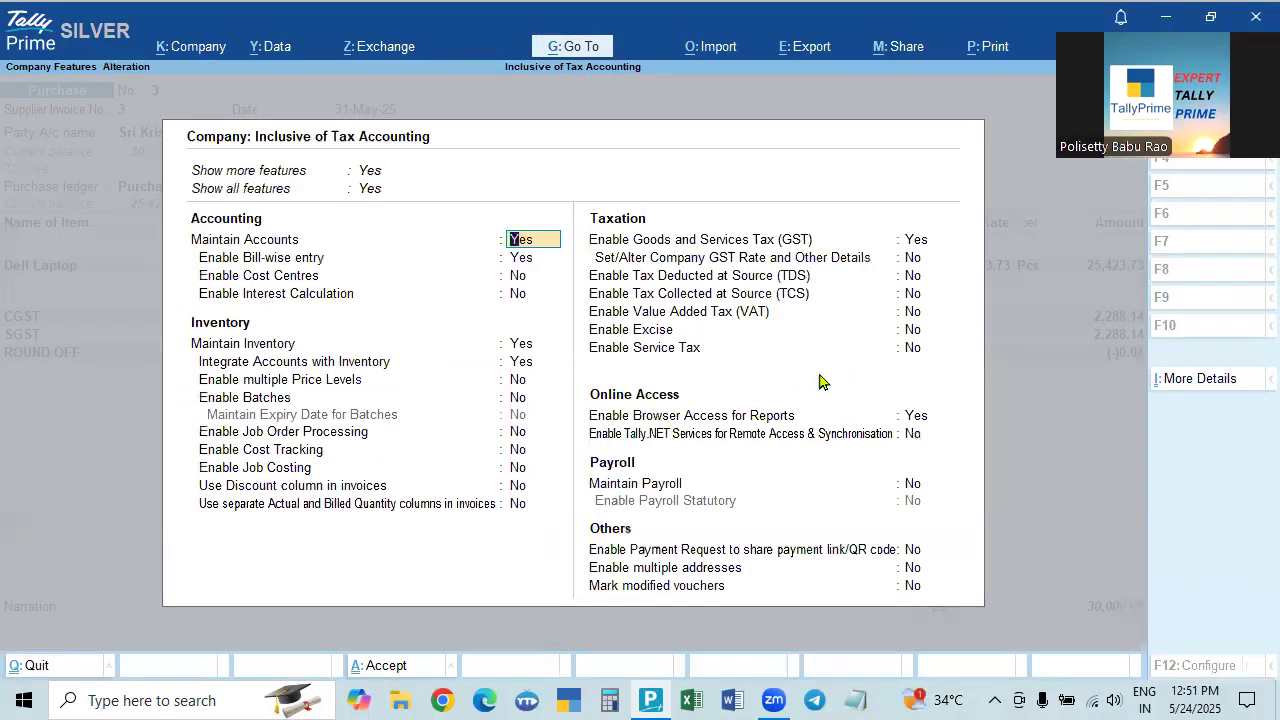
key("Escape")
key("y")
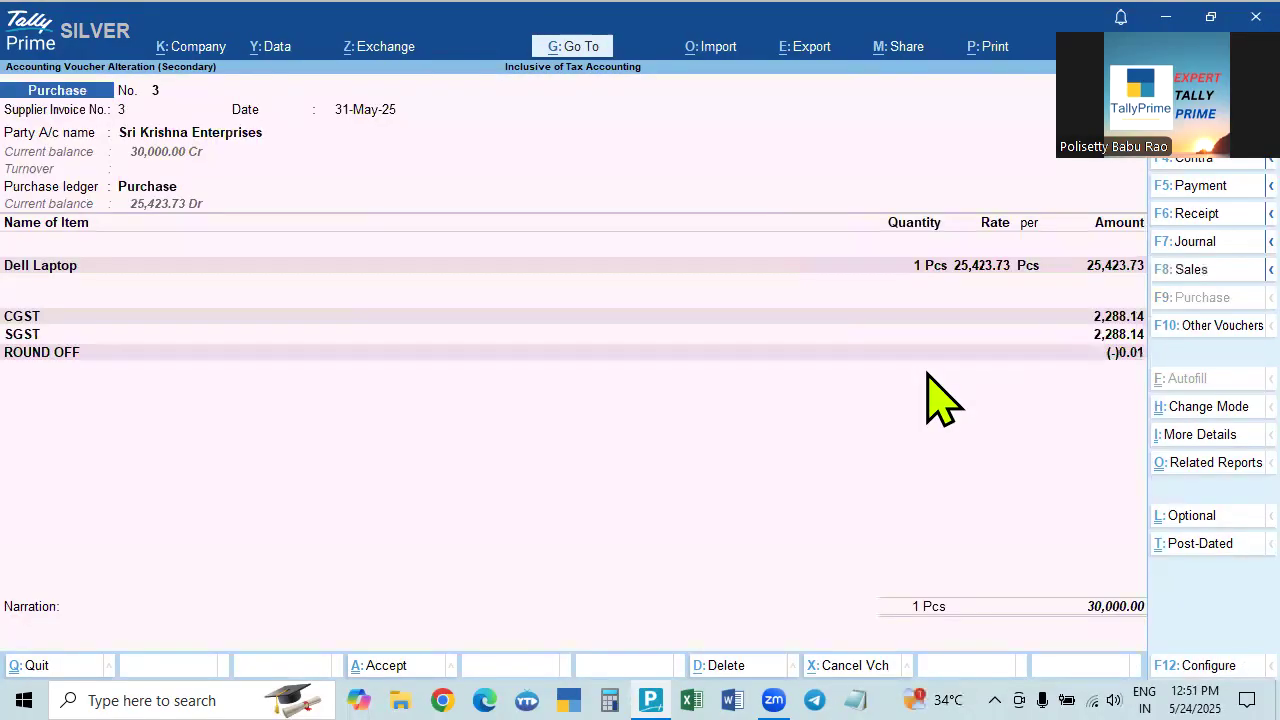
key("F12")
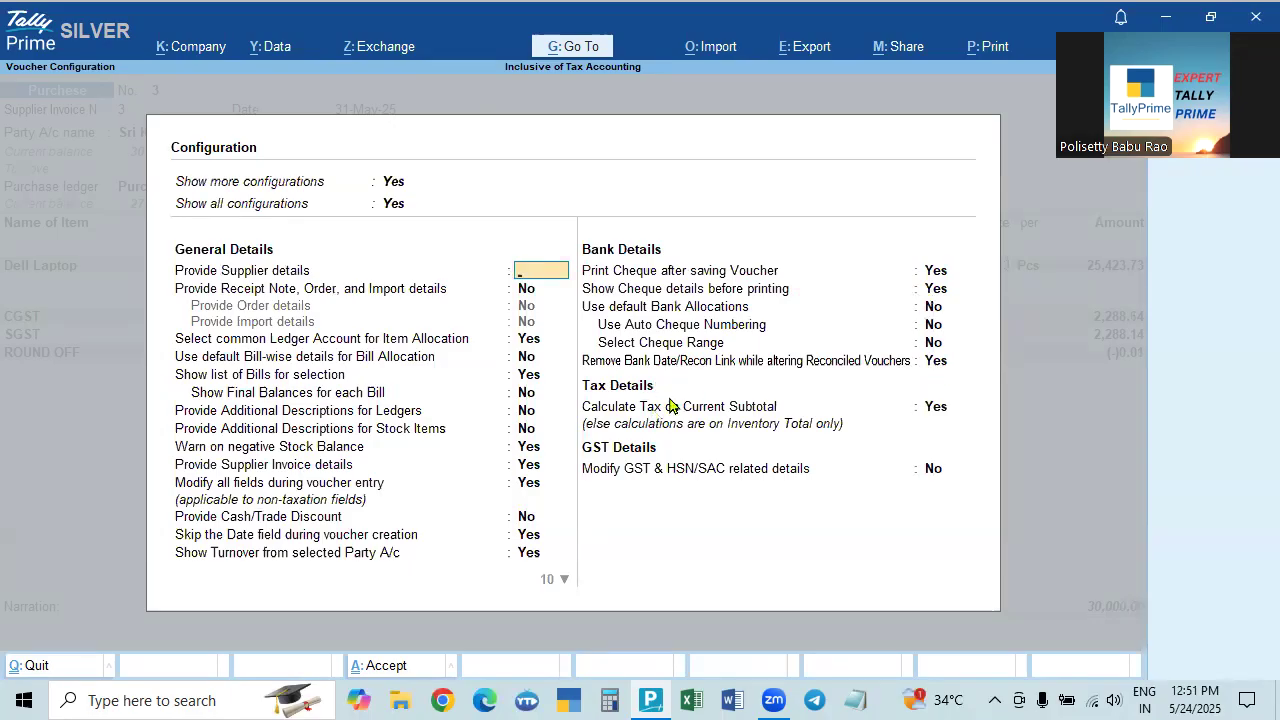
key("Escape")
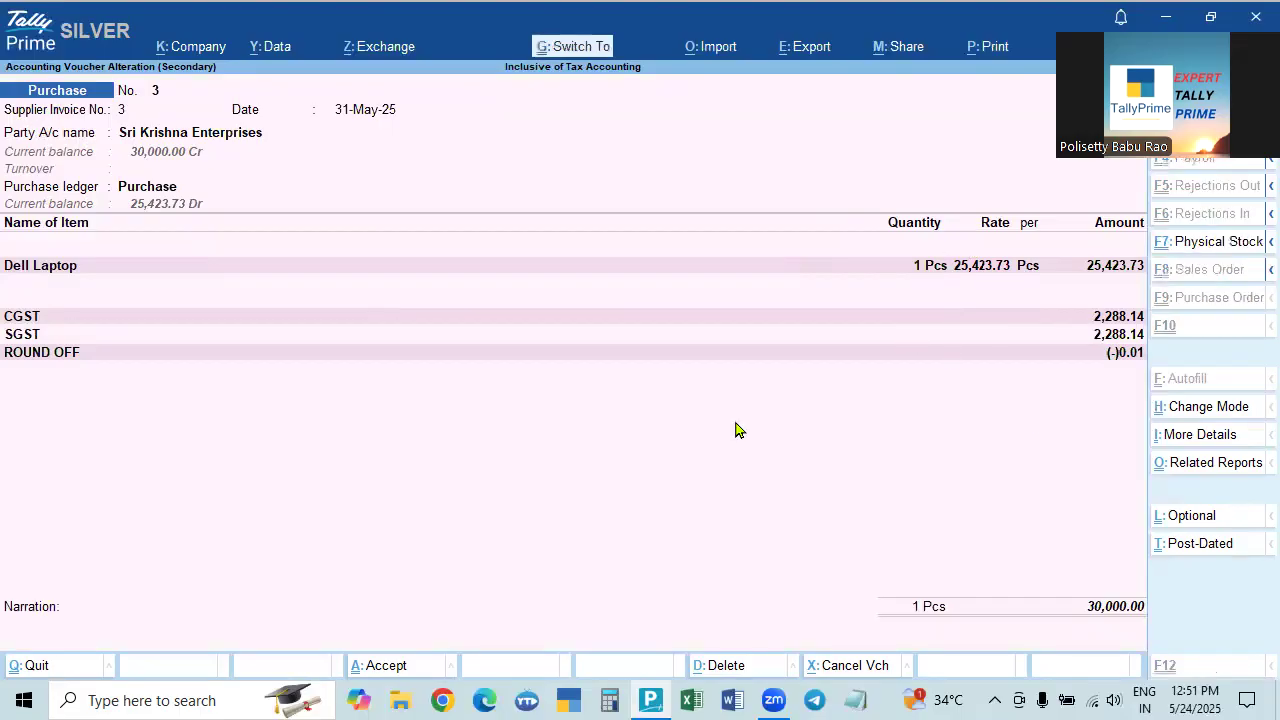
Preview the purchase voucher's printed invoice and zoom in to examine the rate, CGST, SGST and ROUND OFF lines.
key("alt+p")
left_click(588, 446)
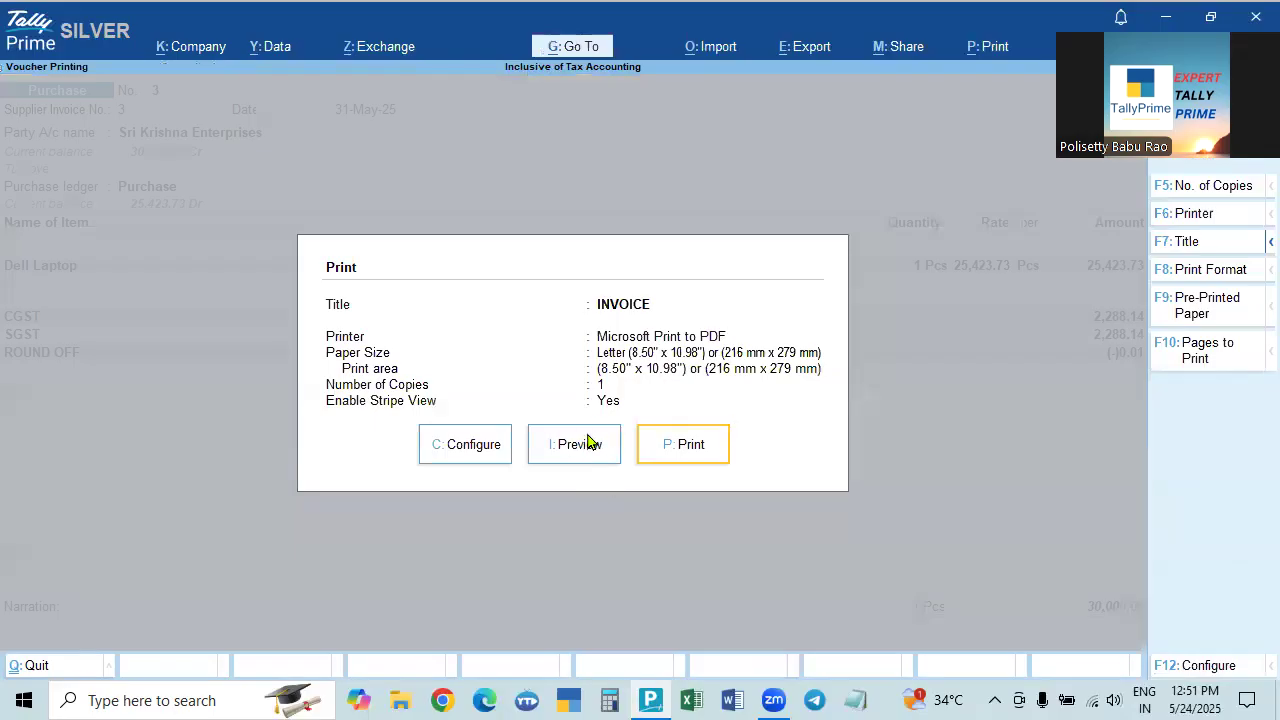
left_click(500, 195)
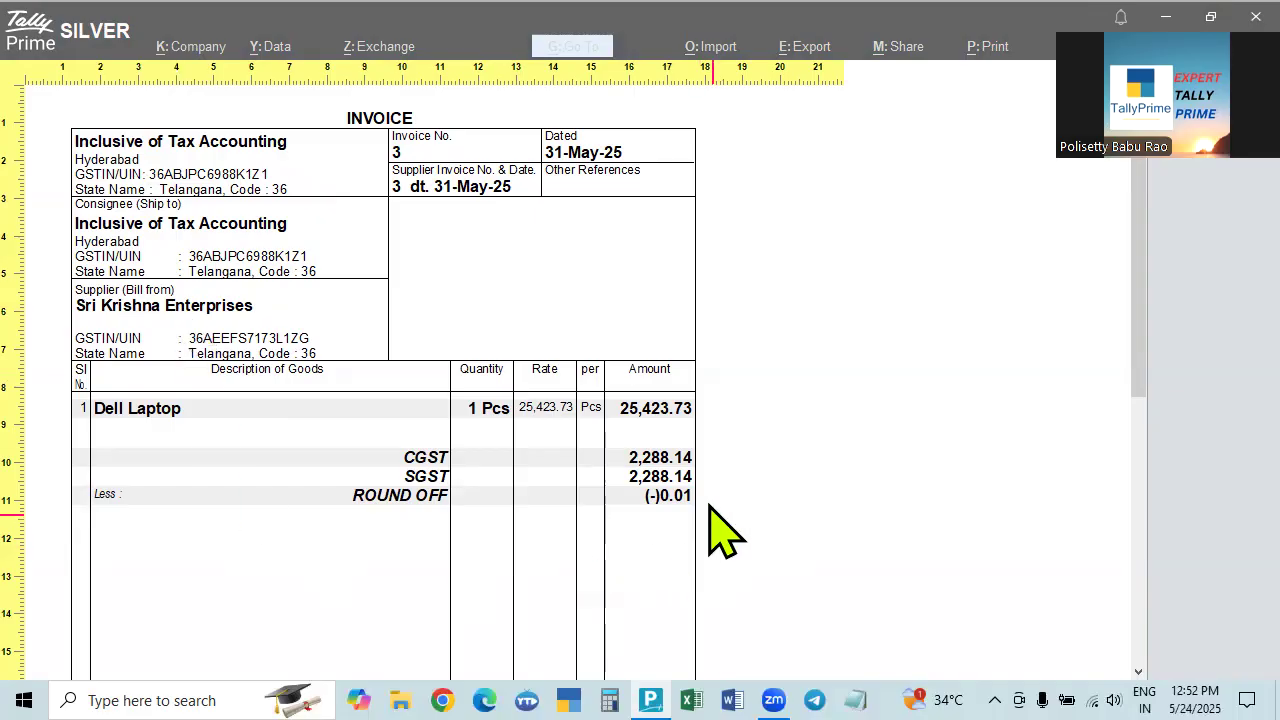
scroll(715, 525, "down", 1)
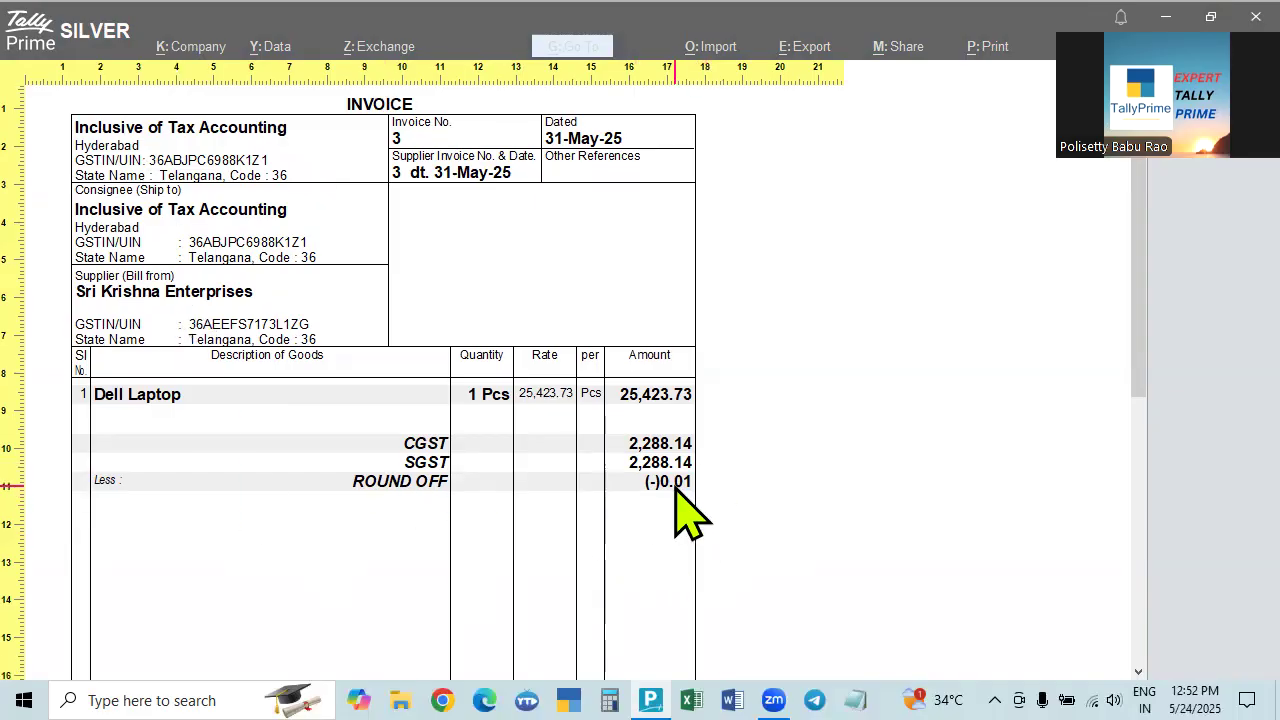
key("Escape")
key("Escape")
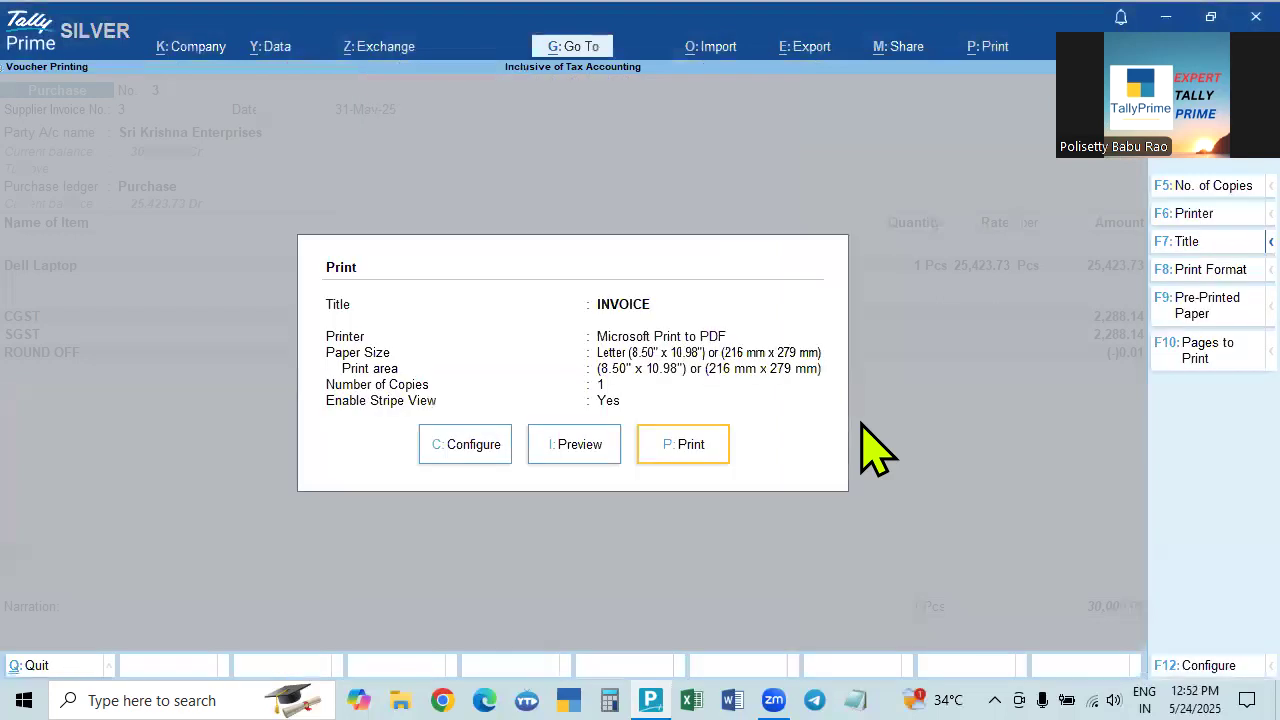
Preview the purchase invoice again at enlarged size, close the print dialog, and quit the voucher to the Day Book.
left_click(580, 450)
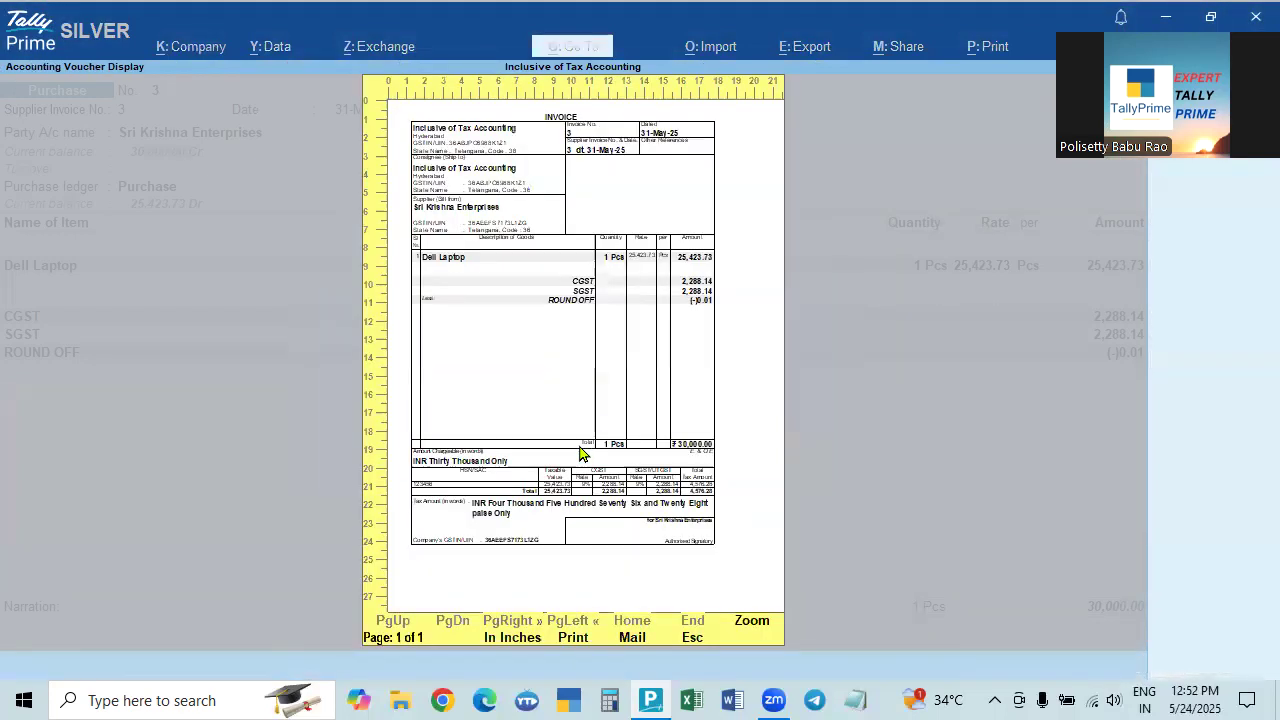
left_click(424, 160)
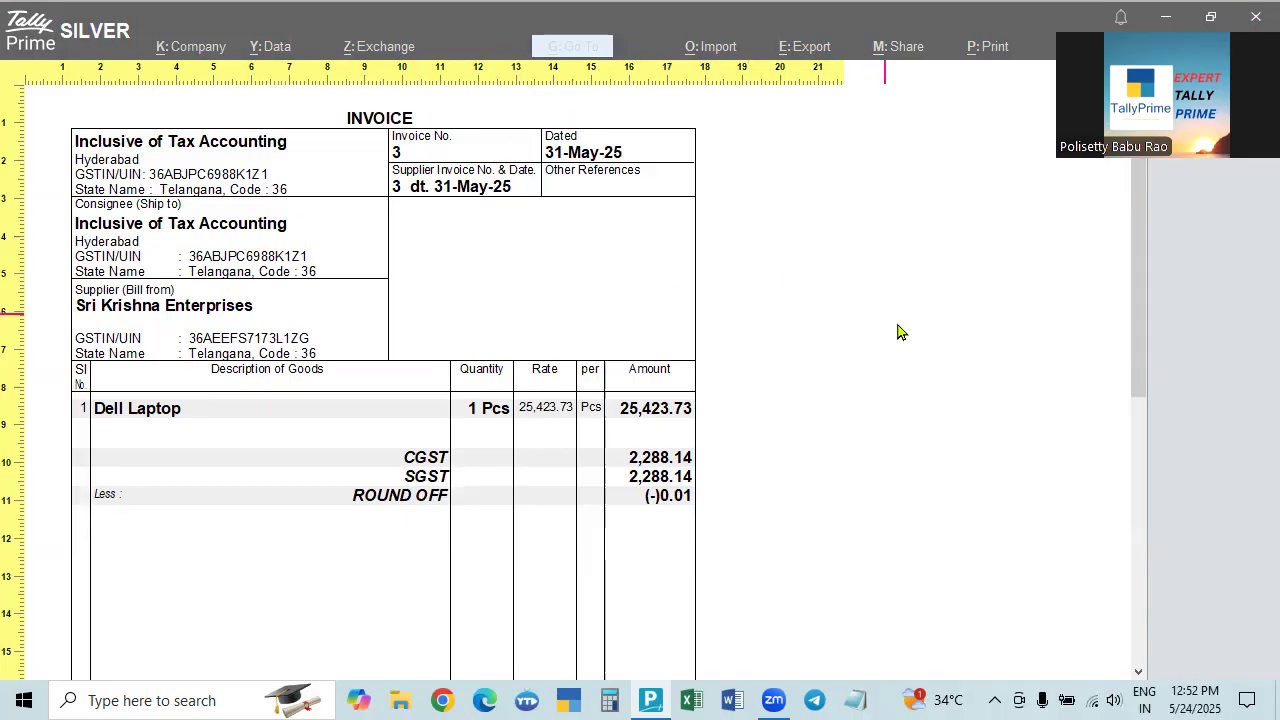
key("Escape")
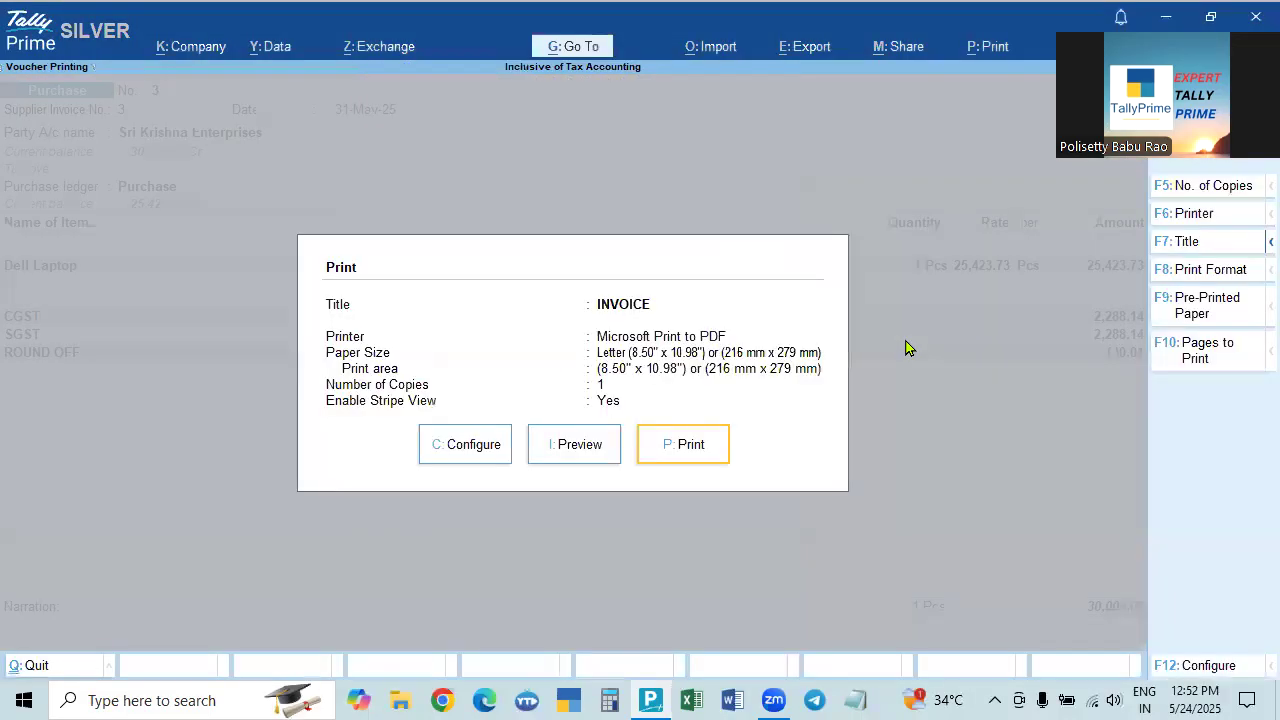
key("Escape")
key("Escape")
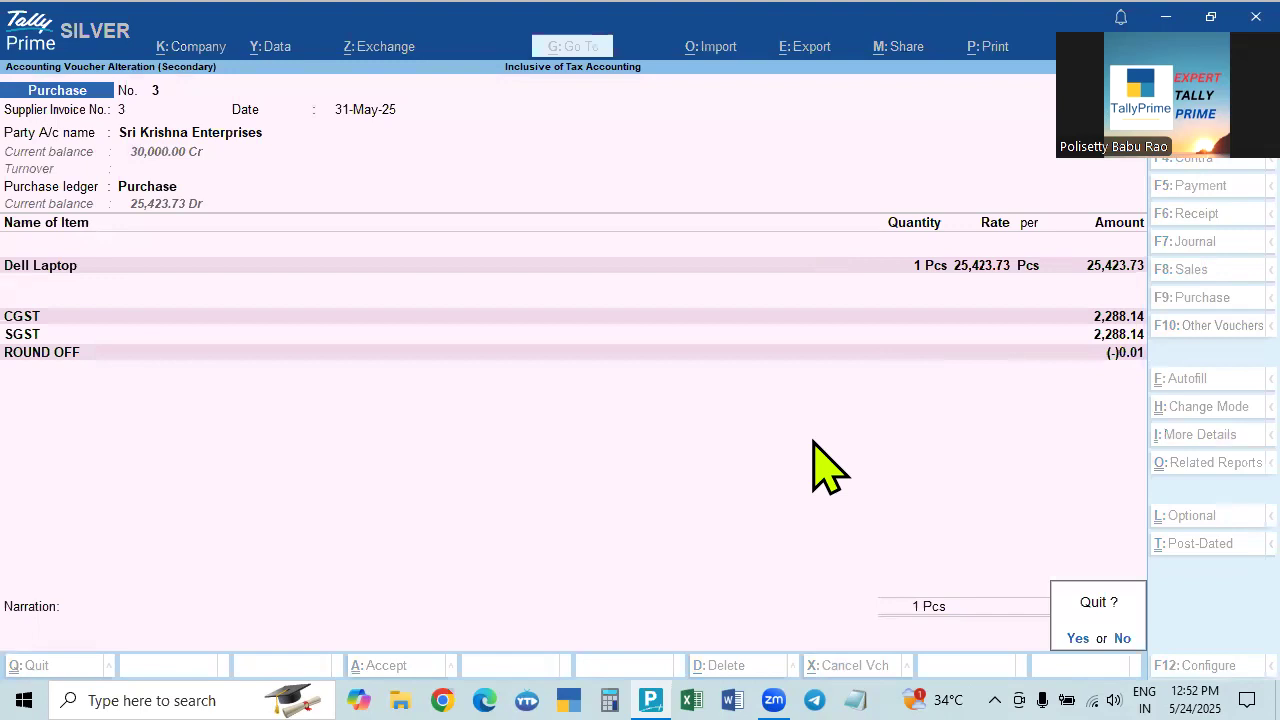
key("Return")
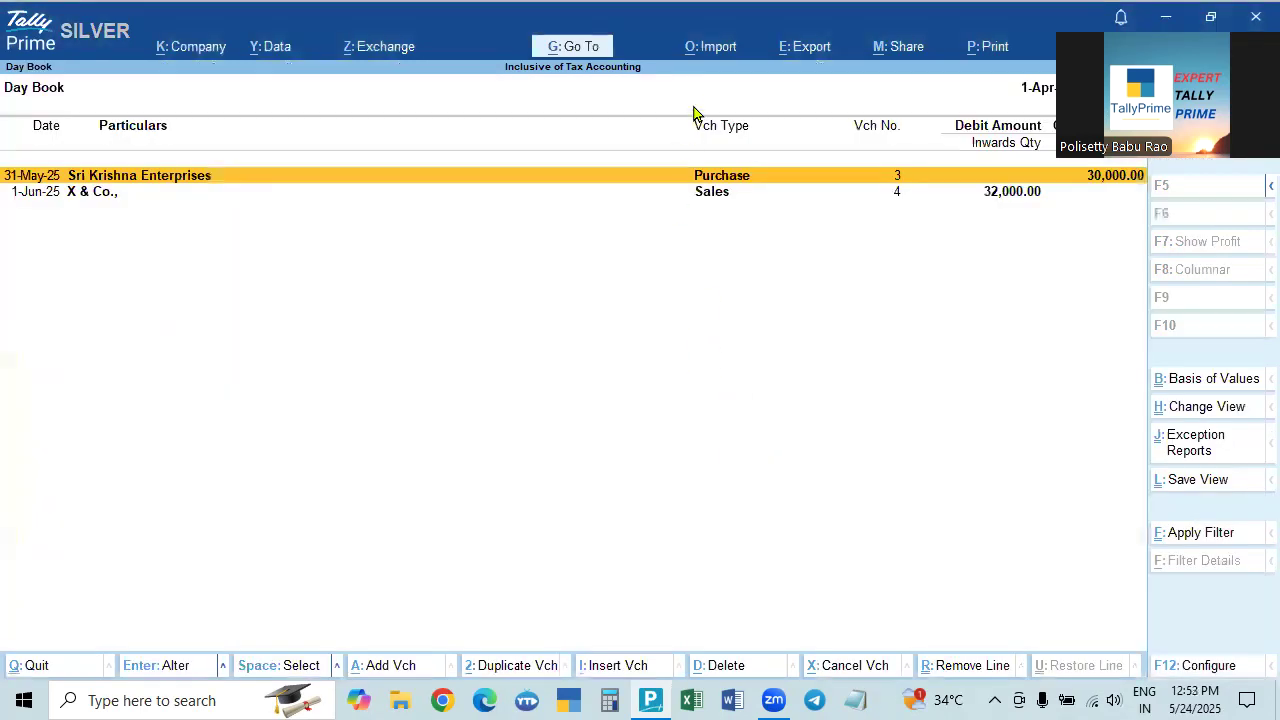